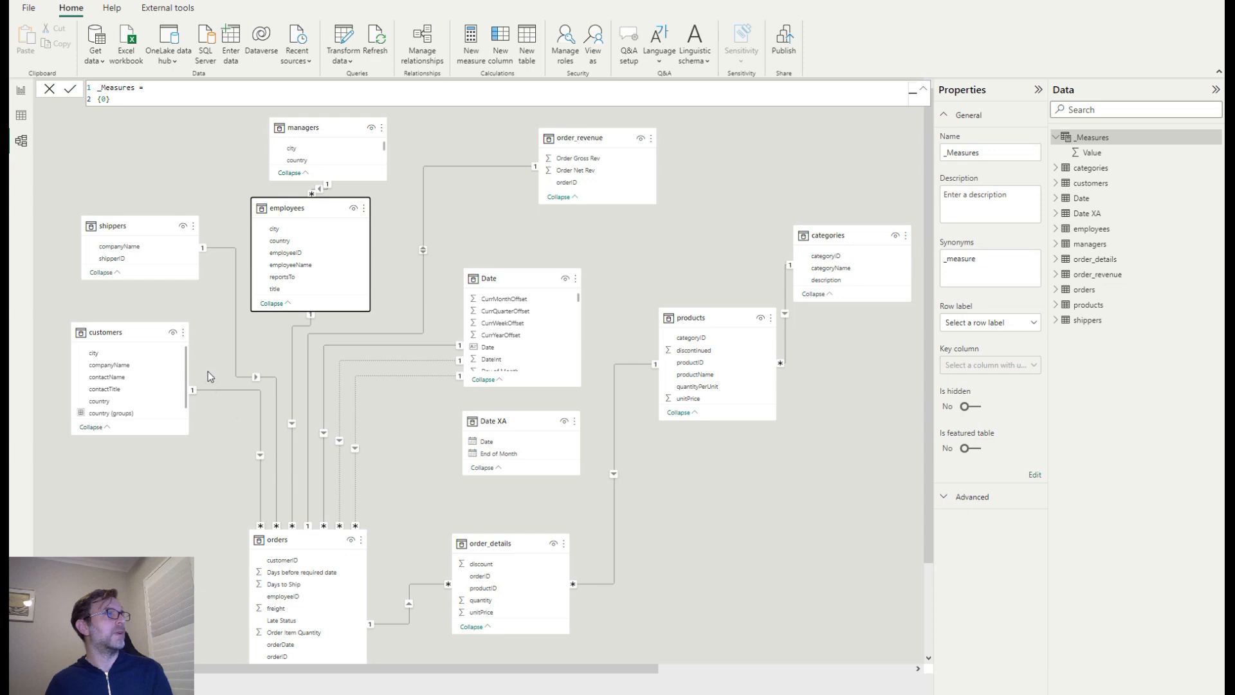
Switch to the report view and examine the formula that defines the _Measures table
{"action": "left_click", "coordinate": [23, 95]}
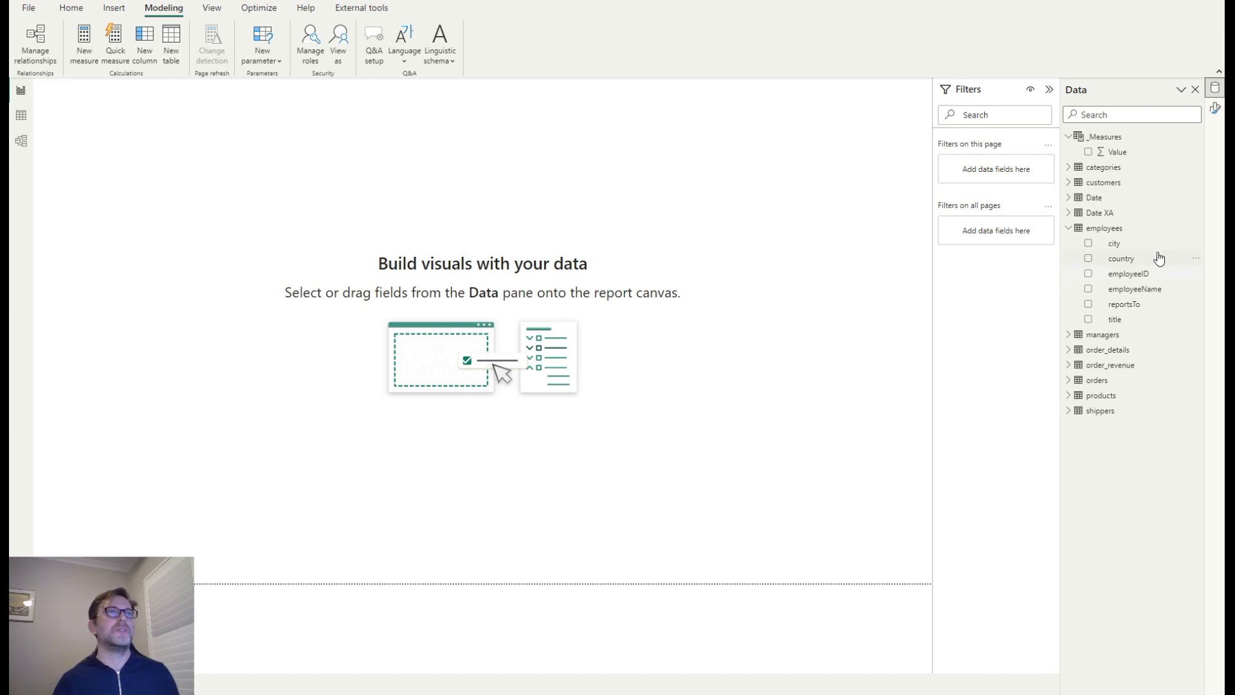
{"action": "left_click", "coordinate": [1119, 138]}
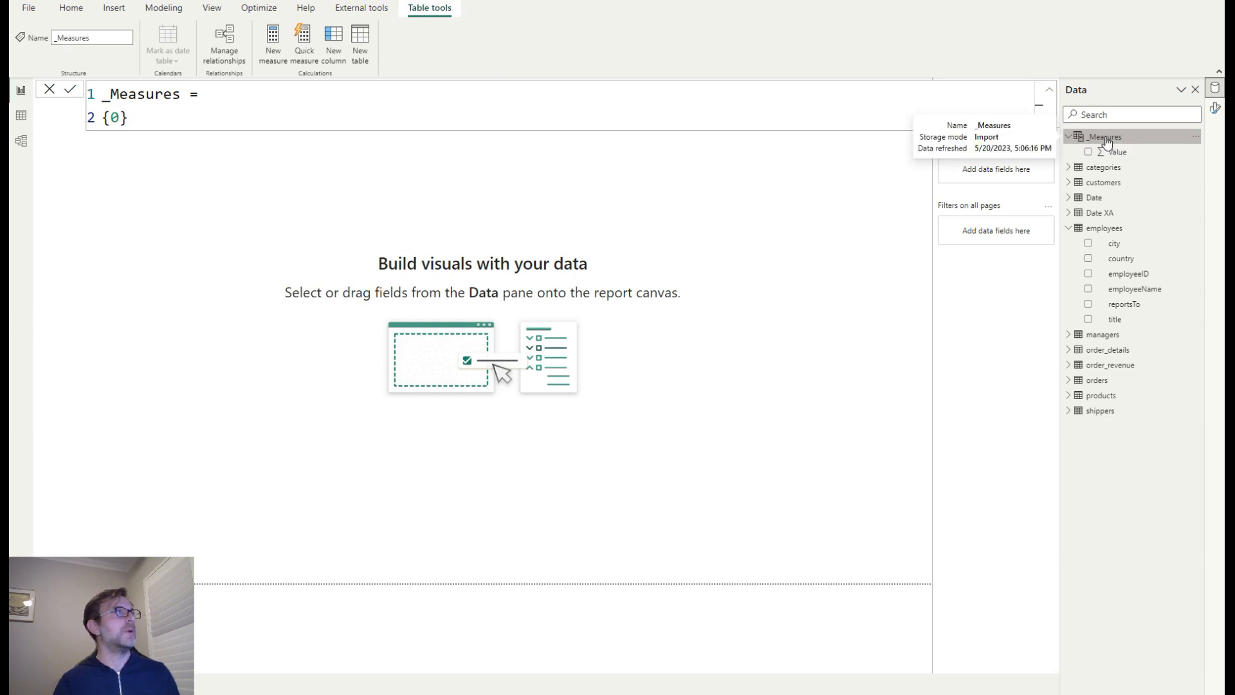
{"action": "left_click_drag", "start_coordinate": [144, 117], "coordinate": [103, 98]}
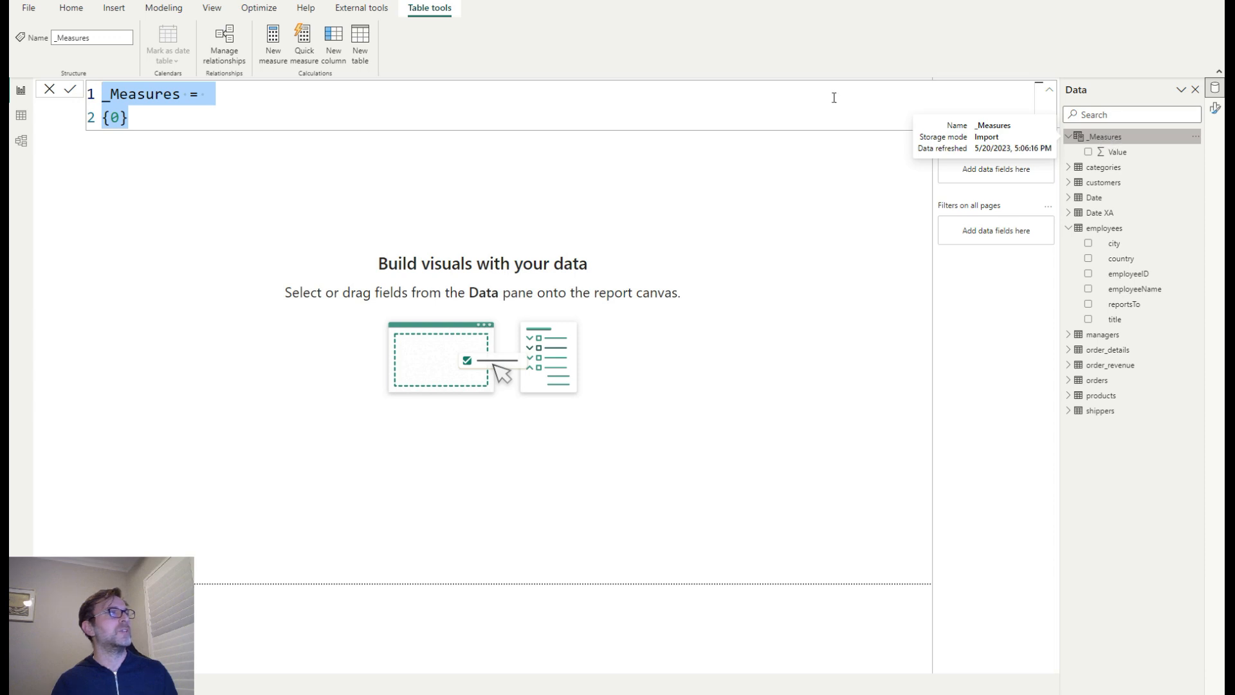
{"action": "left_click", "coordinate": [774, 326]}
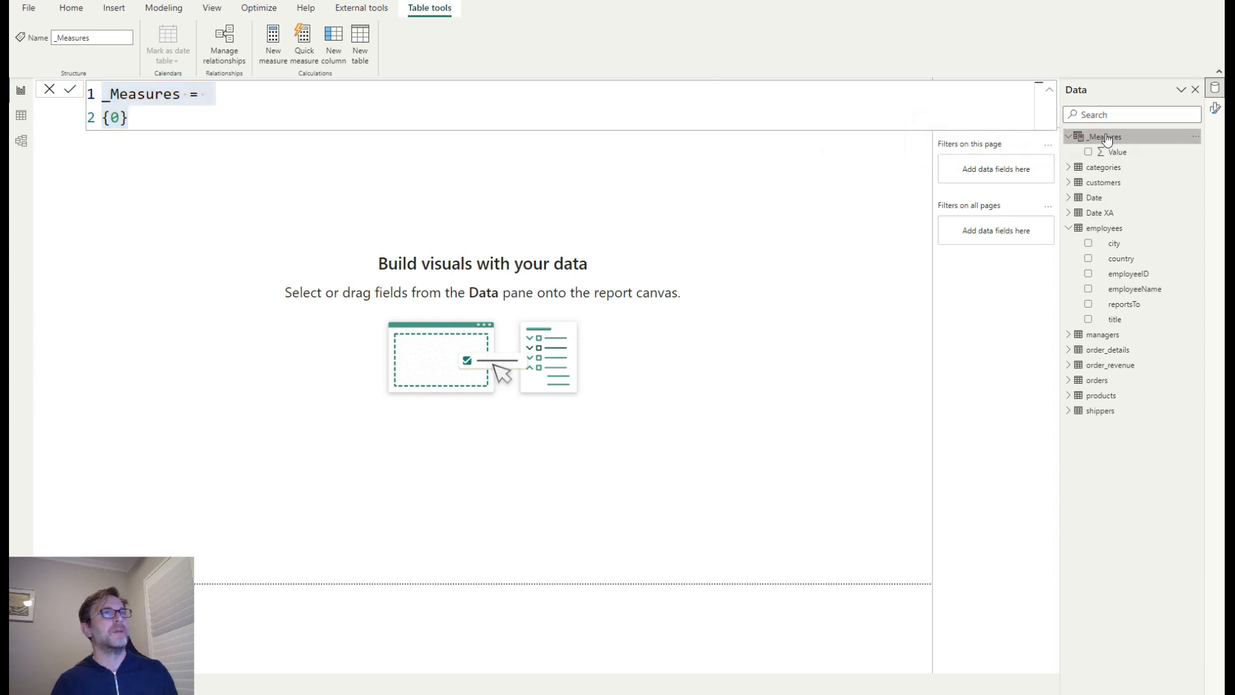
Add a new measure named Net Order Revenue to the _Measures table
{"action": "left_click", "coordinate": [1106, 134]}
{"action": "left_click", "coordinate": [272, 43]}
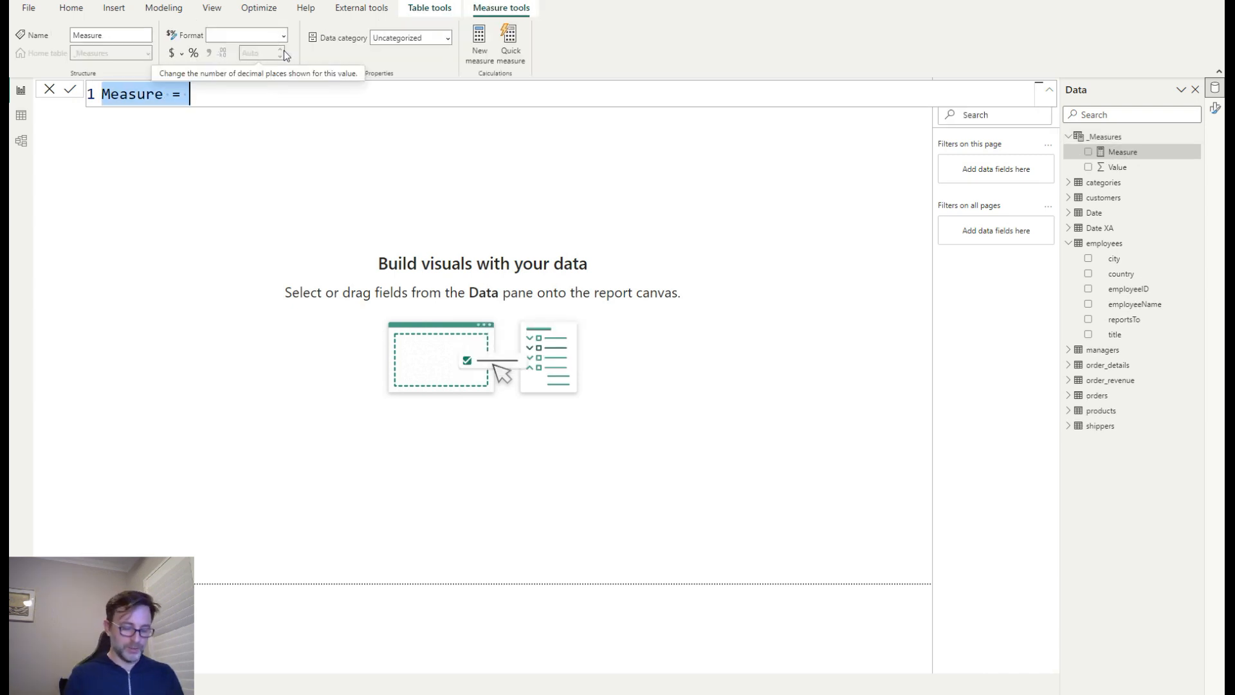
{"action": "type", "text": "Net Order "}
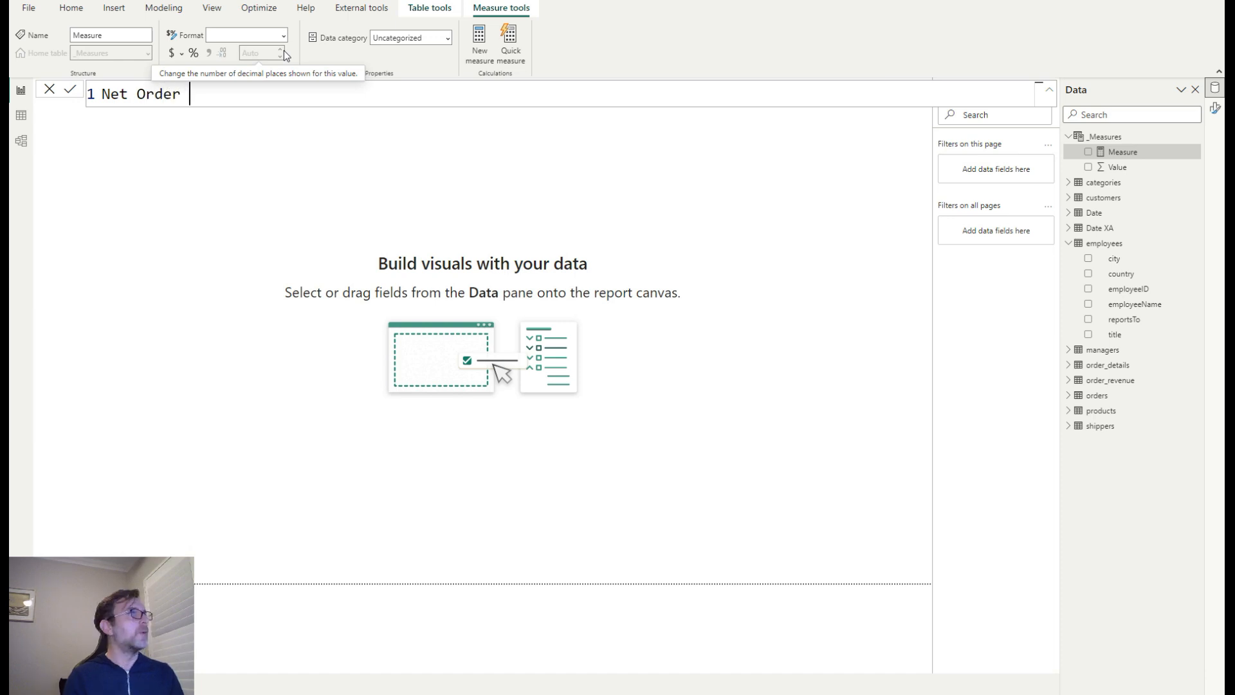
{"action": "type", "text": "Revenue ="}
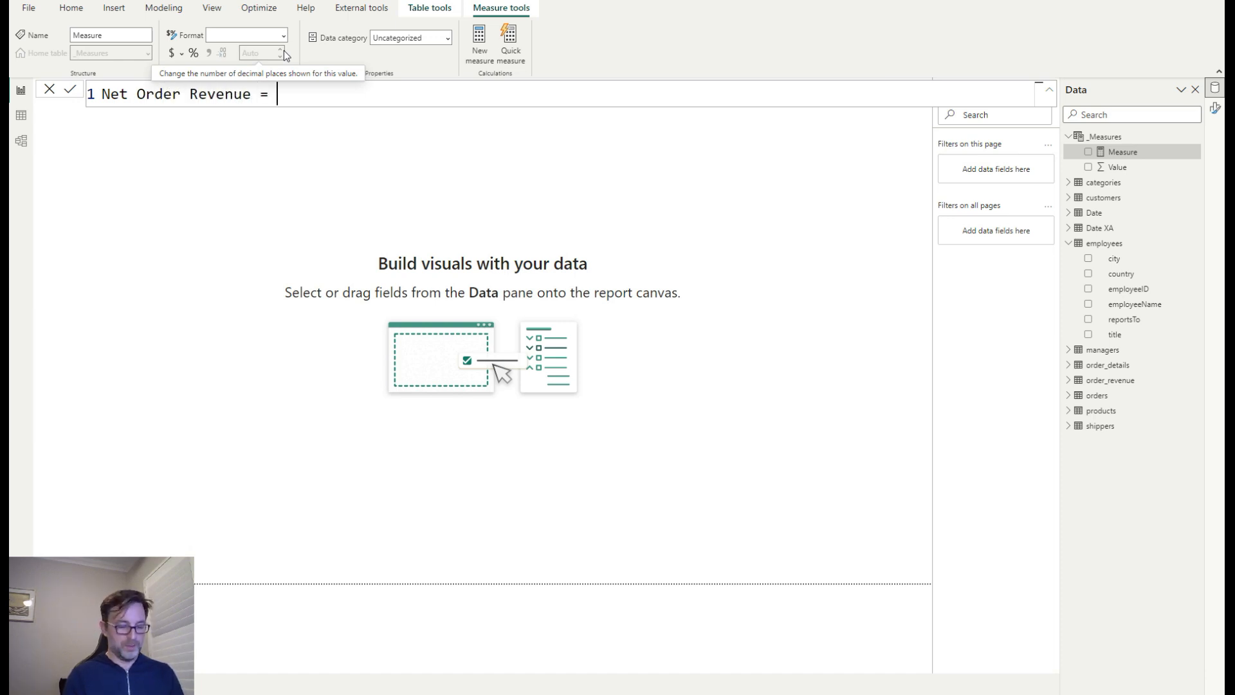
{"action": "key", "text": "shift+Return"}
Begin the Net Order Revenue formula with a SUMX function iterating over the order_details table
{"action": "type", "text": "S"}
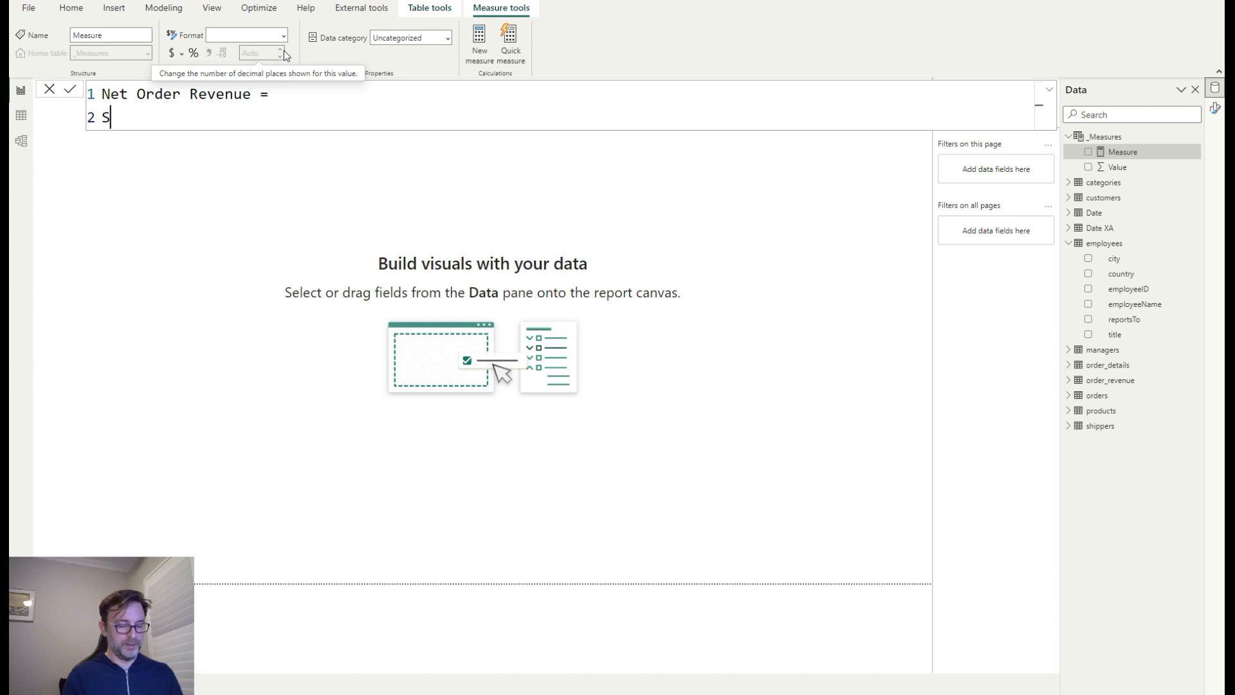
{"action": "type", "text": "UMX("}
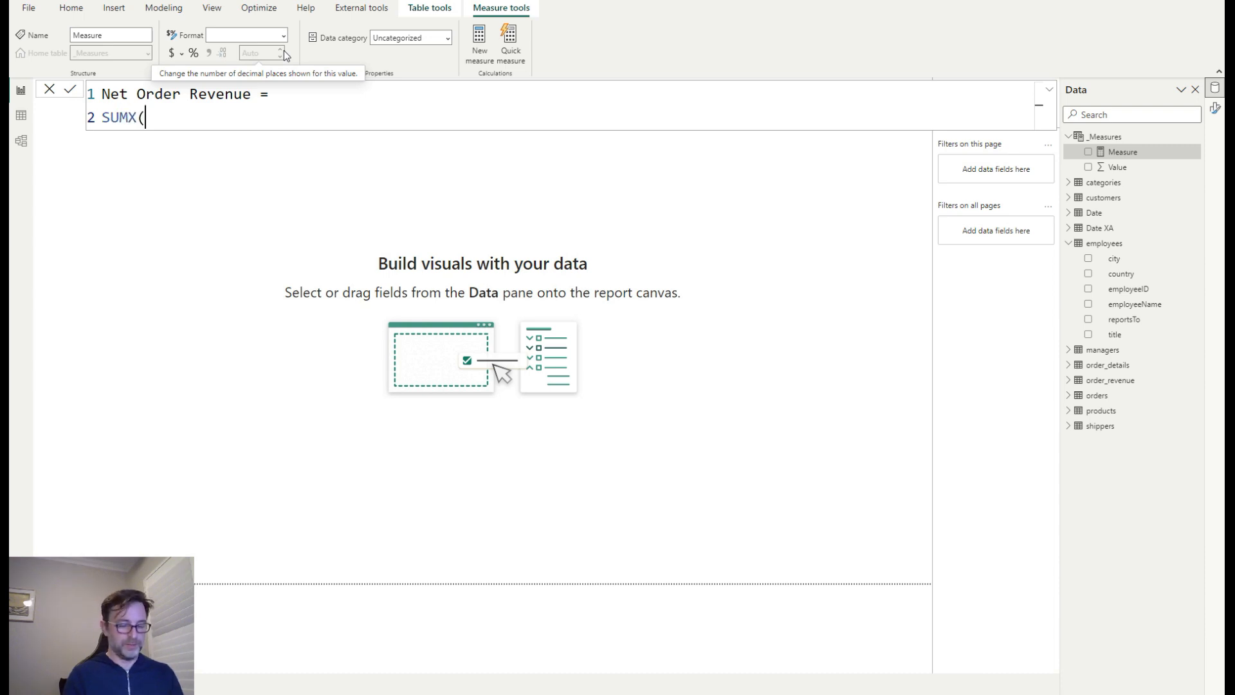
{"action": "type", "text": "order"}
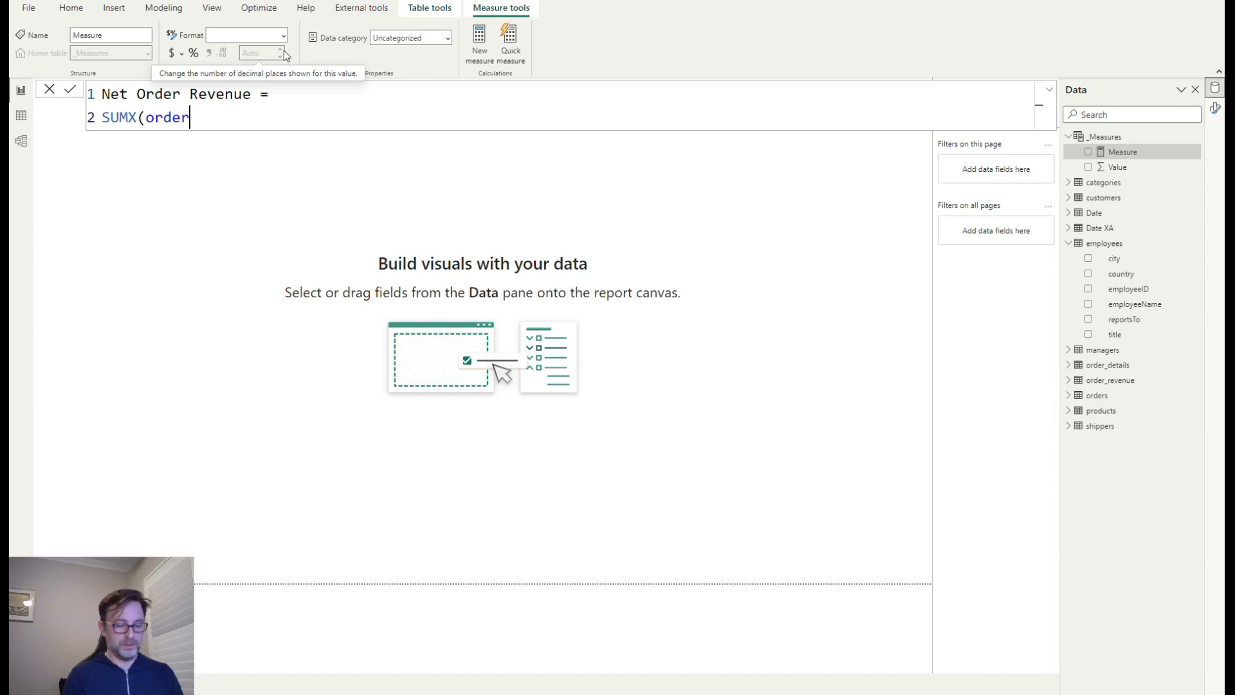
{"action": "type", "text": "_de"}
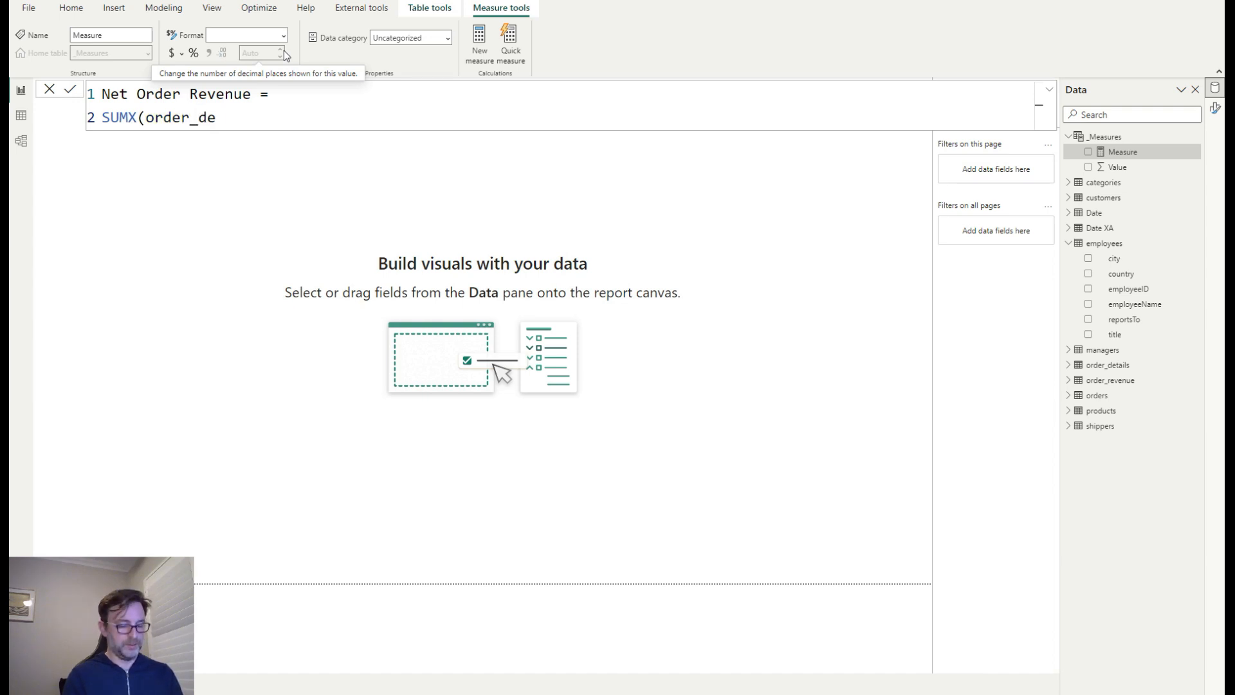
{"action": "type", "text": "tails,"}
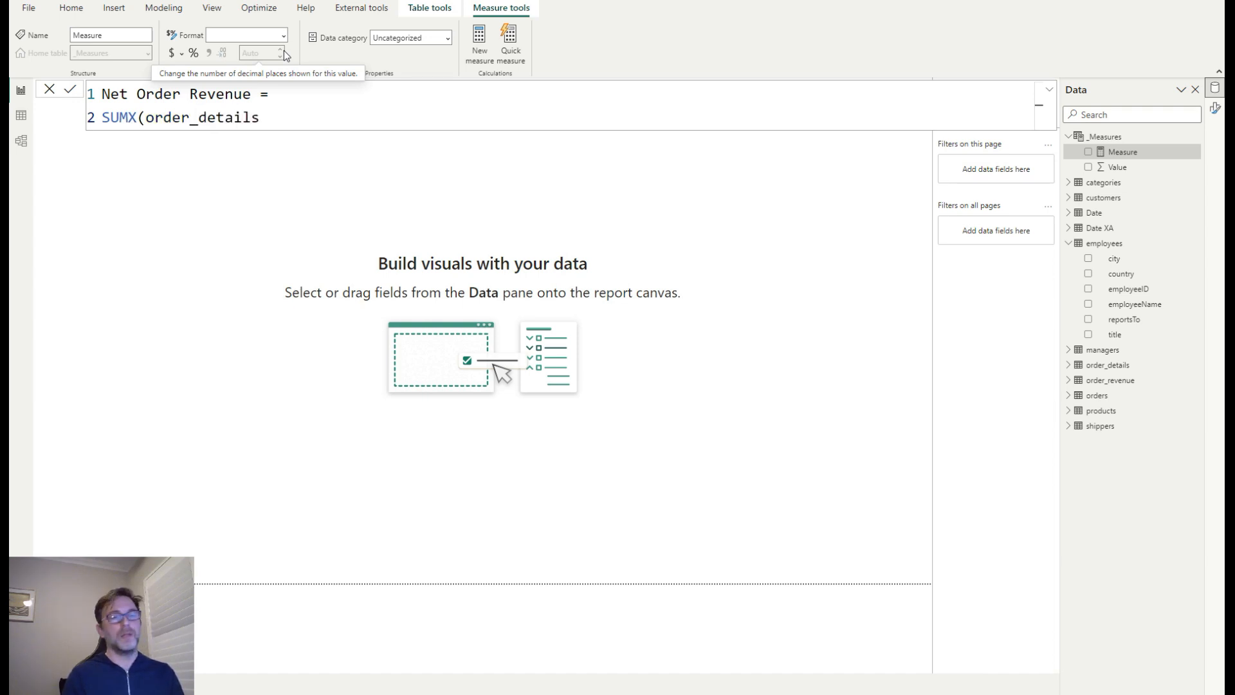
{"action": "key", "text": "BackSpace"}
{"action": "key", "text": "BackSpace"}
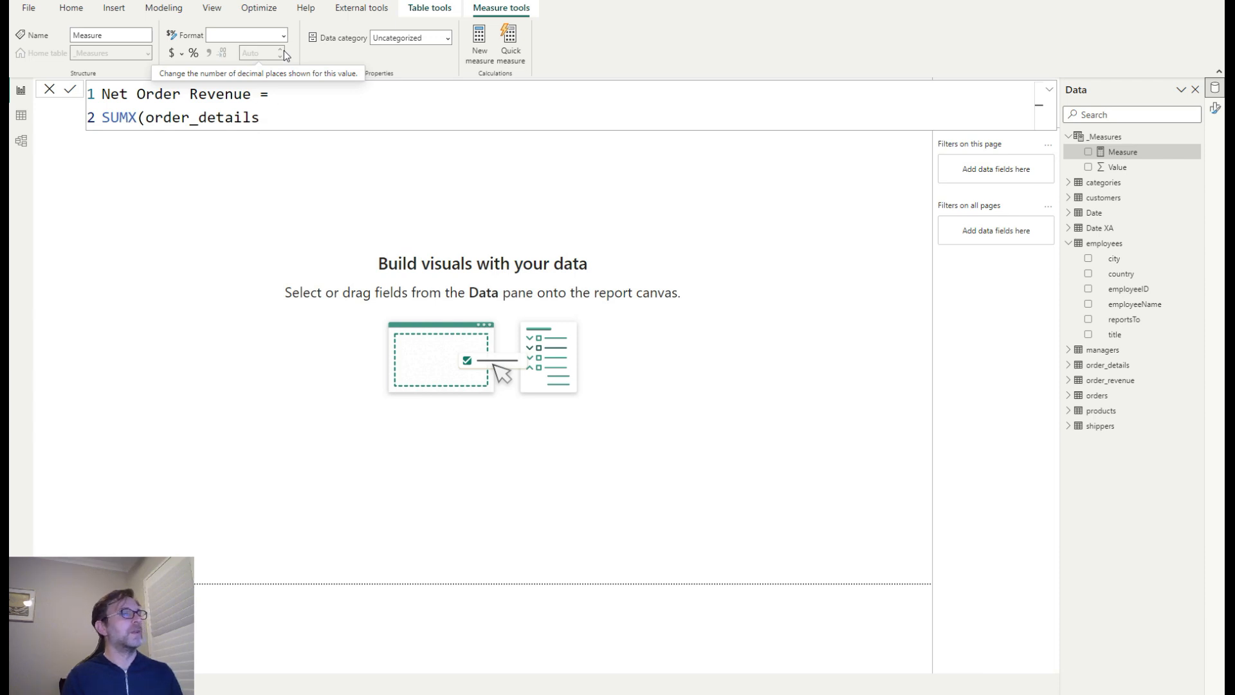
{"action": "key", "text": "Return"}
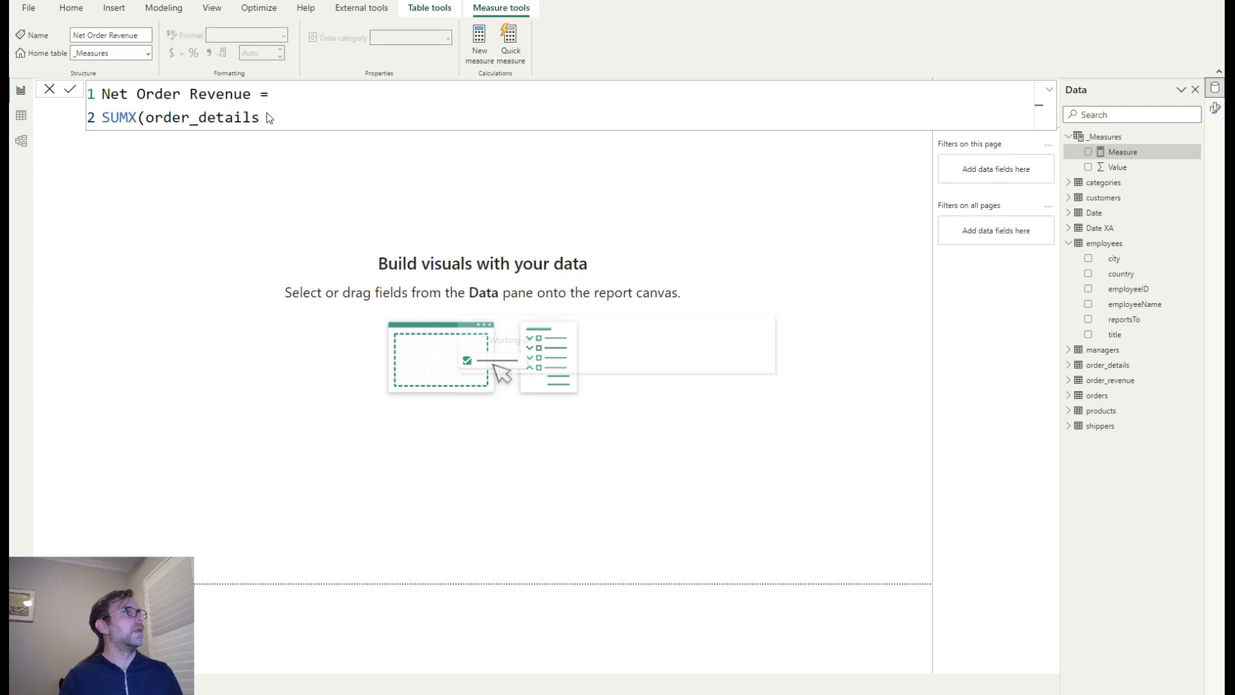
{"action": "left_click", "coordinate": [270, 117]}
{"action": "key", "text": "BackSpace"}
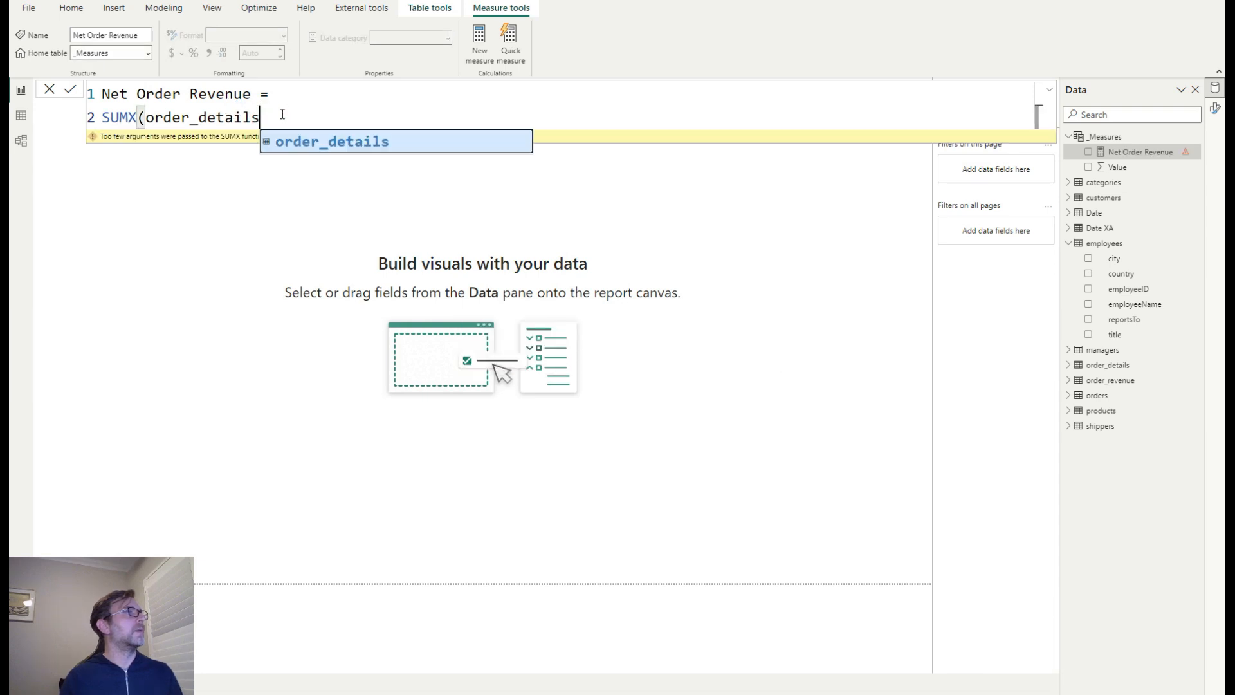
Enter order_details[unitPrice] * order_details[quantity] as the SUMX expression
{"action": "type", "text": ", "}
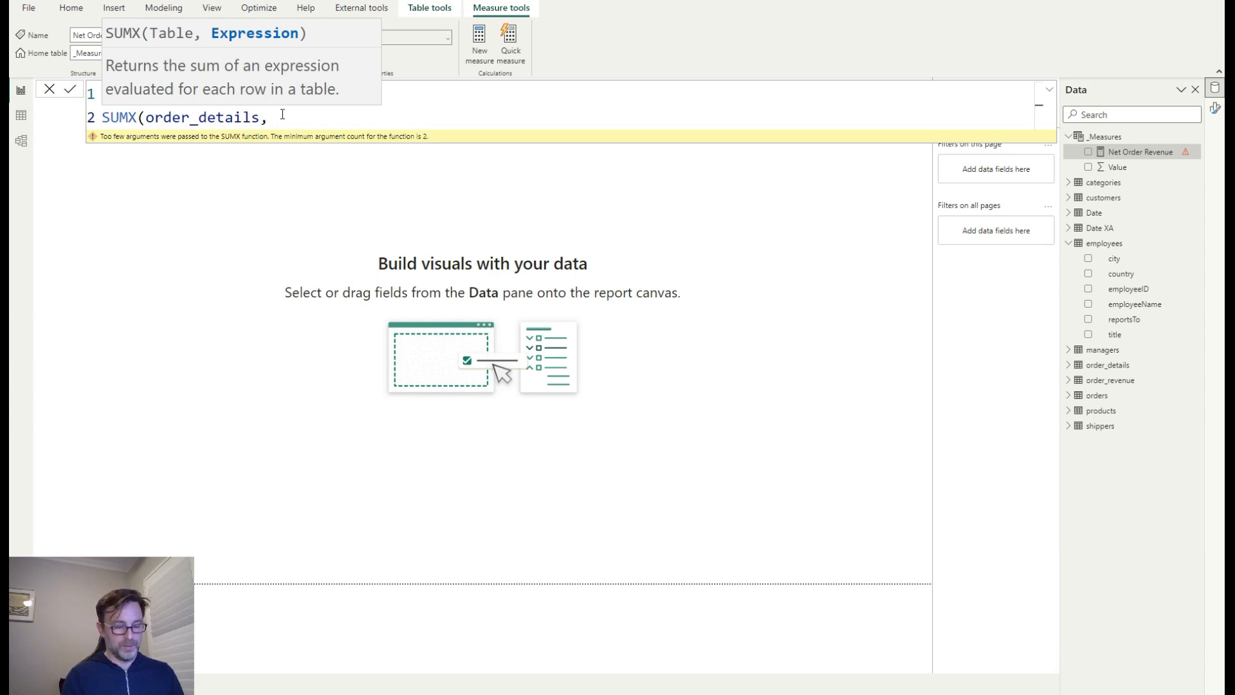
{"action": "type", "text": "uni"}
{"action": "key", "text": "Up"}
{"action": "key", "text": "Tab"}
{"action": "type", "text": "* quan"}
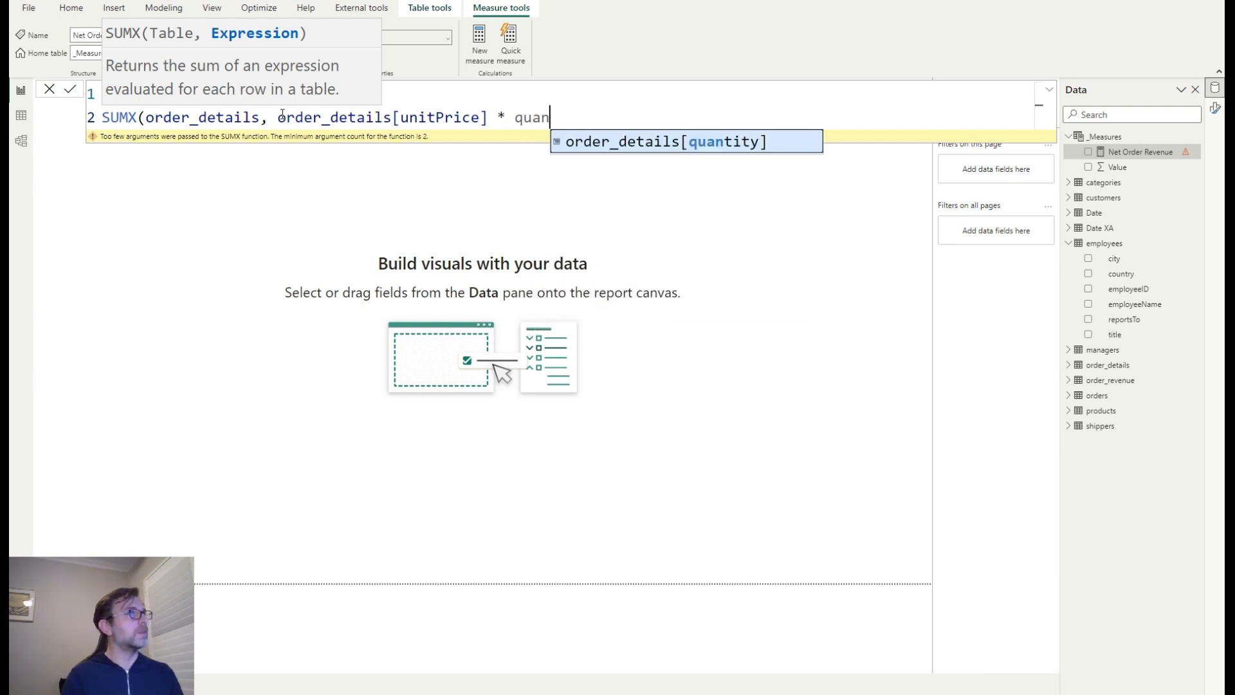
{"action": "key", "text": "Tab"}
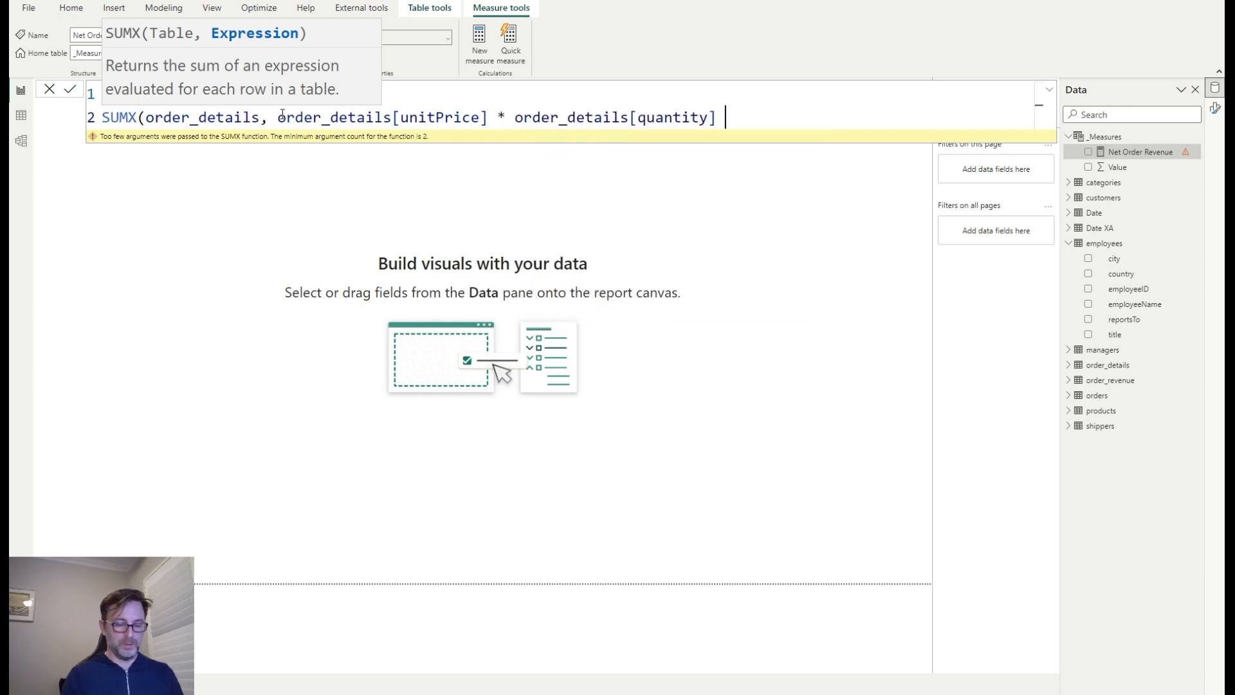
Append - (1-order_details[discount]) to the SUMX expression, close the function and commit the Net Order Revenue measure
{"action": "type", "text": "- (1-"}
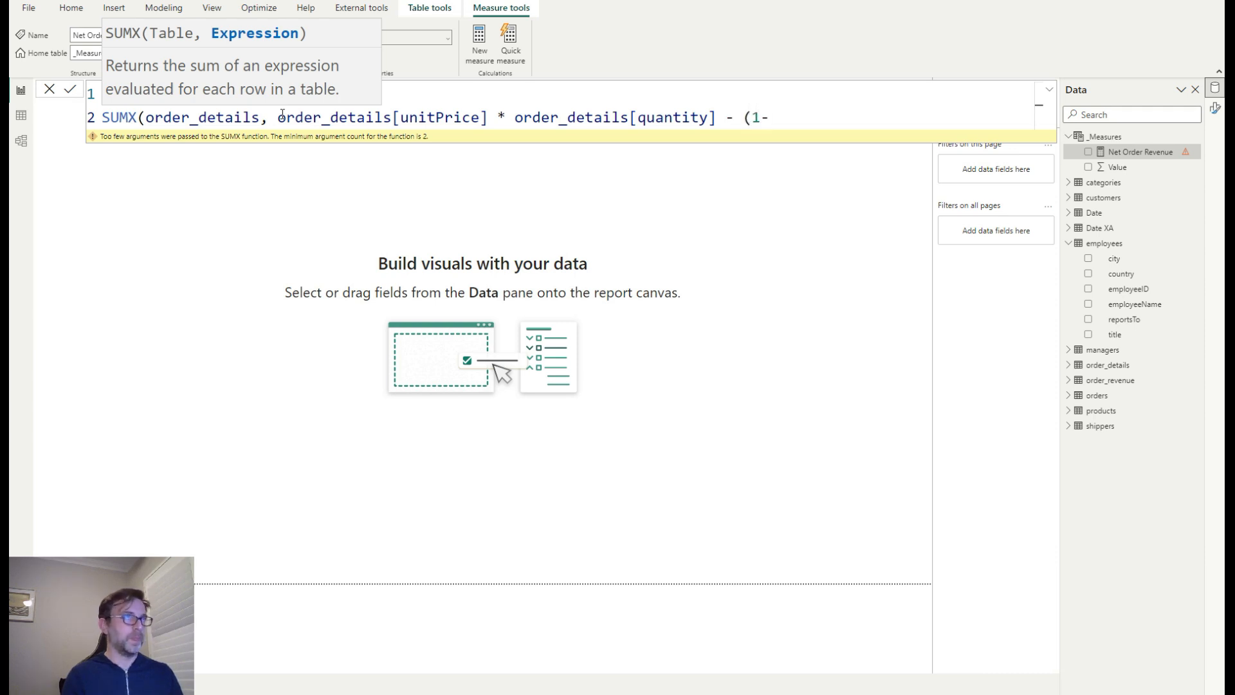
{"action": "type", "text": "di"}
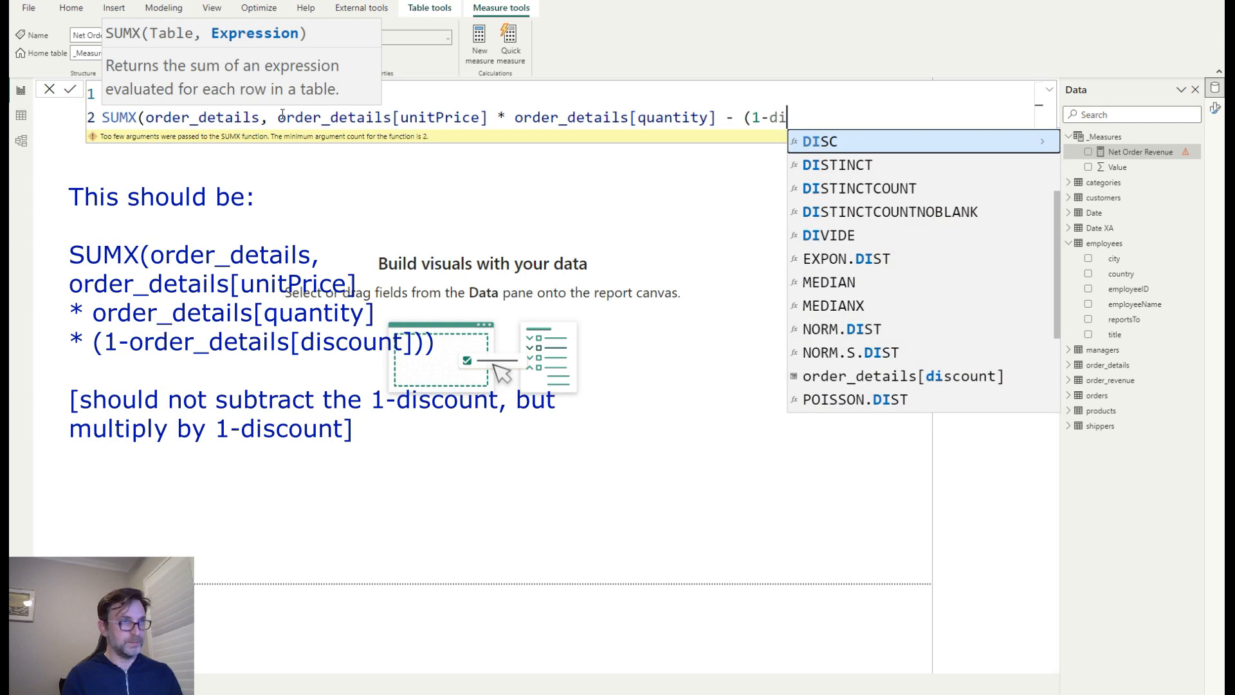
{"action": "key", "text": "Down"}
{"action": "key", "text": "Down"}
{"action": "key", "text": "Down"}
{"action": "key", "text": "Down"}
{"action": "key", "text": "Down"}
{"action": "key", "text": "Down"}
{"action": "key", "text": "Down"}
{"action": "key", "text": "Down"}
{"action": "key", "text": "Down"}
{"action": "key", "text": "Down"}
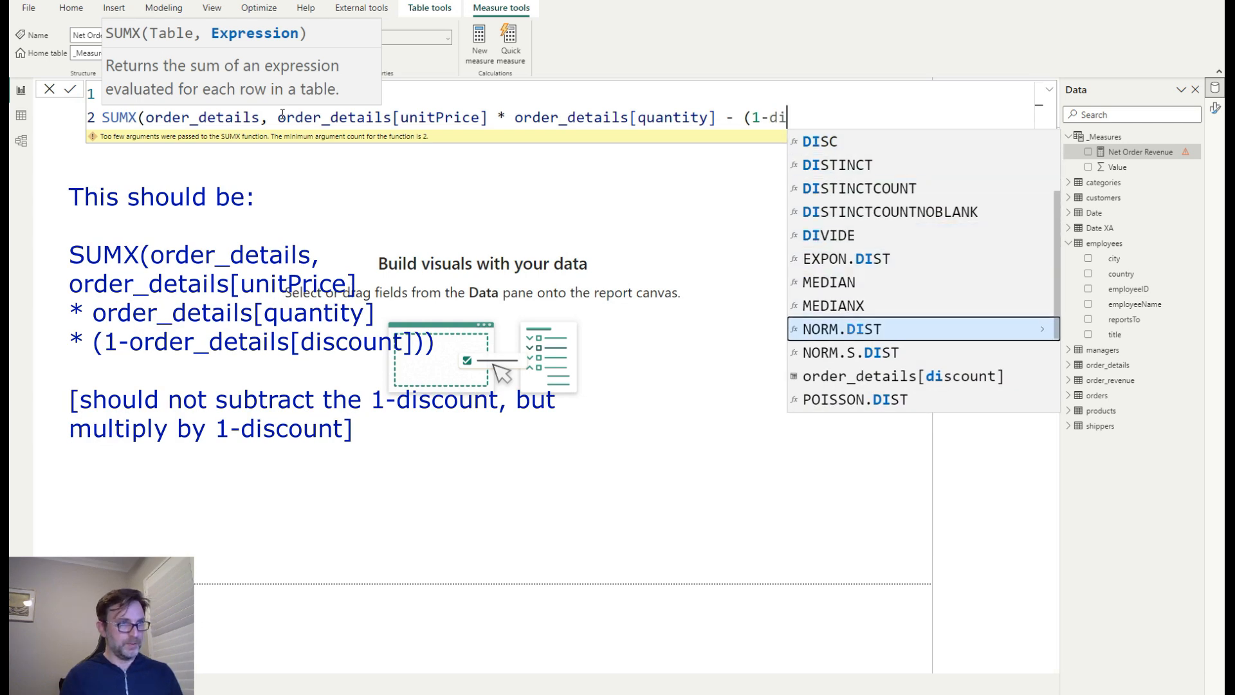
{"action": "key", "text": "Tab"}
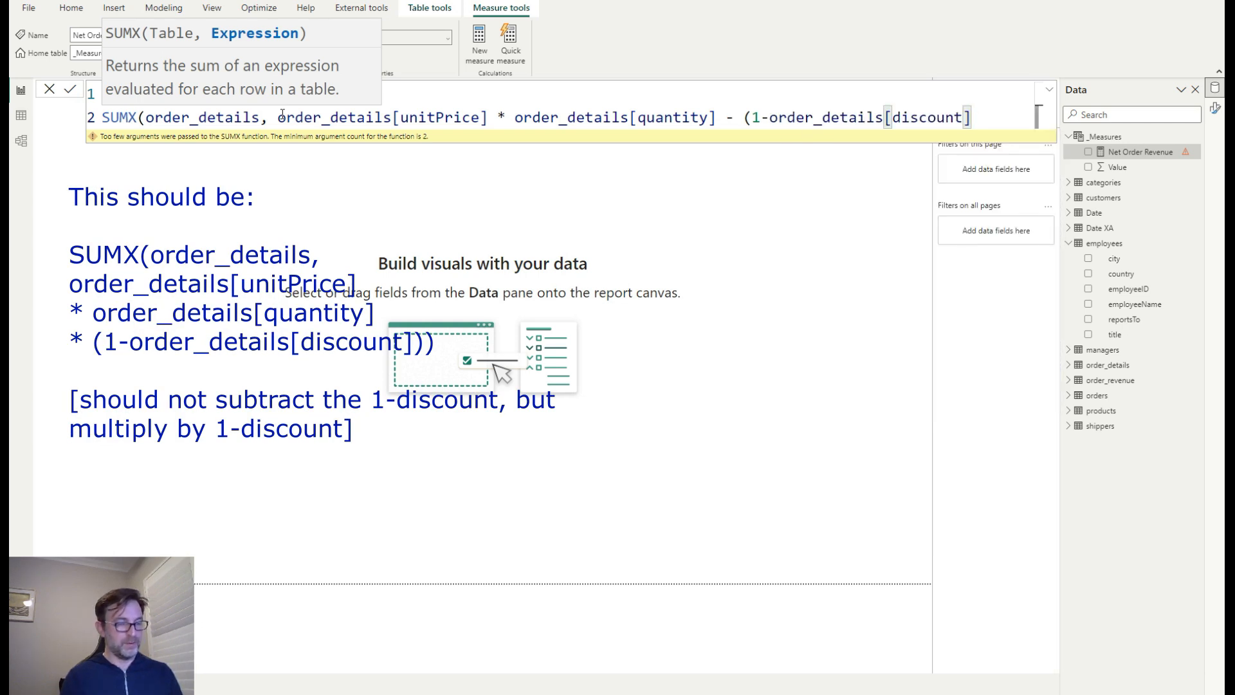
{"action": "type", "text": ")"}
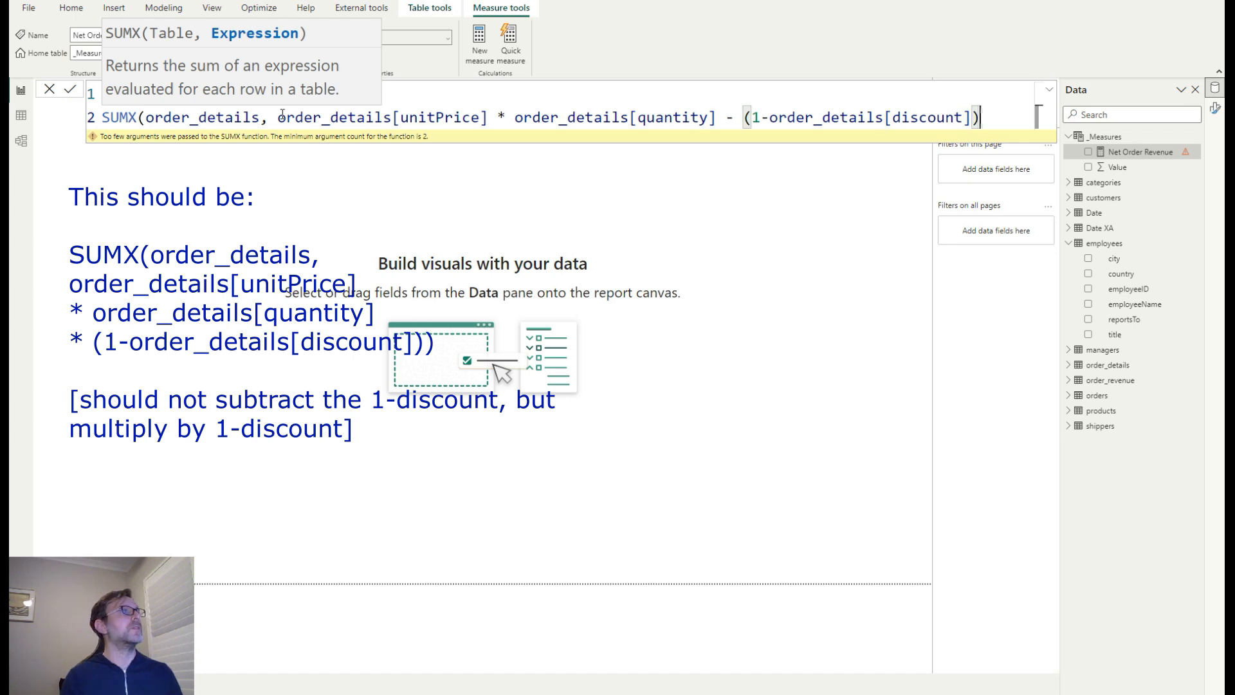
{"action": "key", "text": "Return"}
{"action": "type", "text": ")"}
{"action": "key", "text": "Return"}
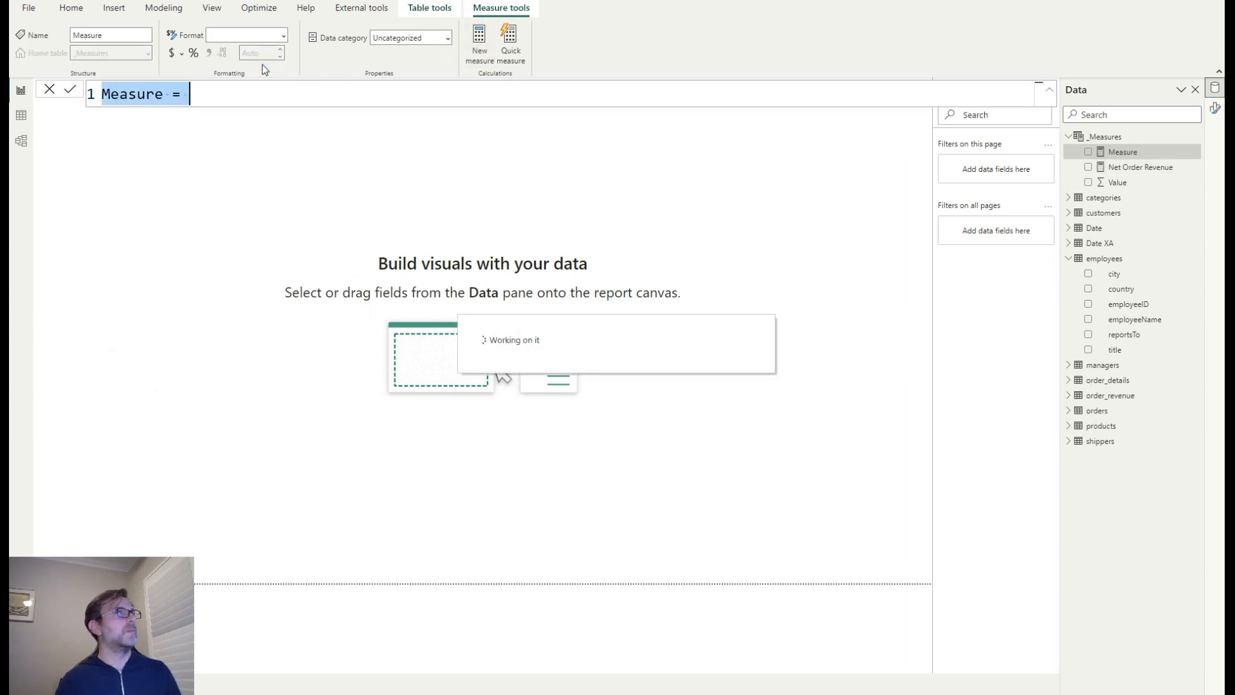
Name the new measure No. of Orders and start its formula on a second line
{"action": "type", "text": "No. Of"}
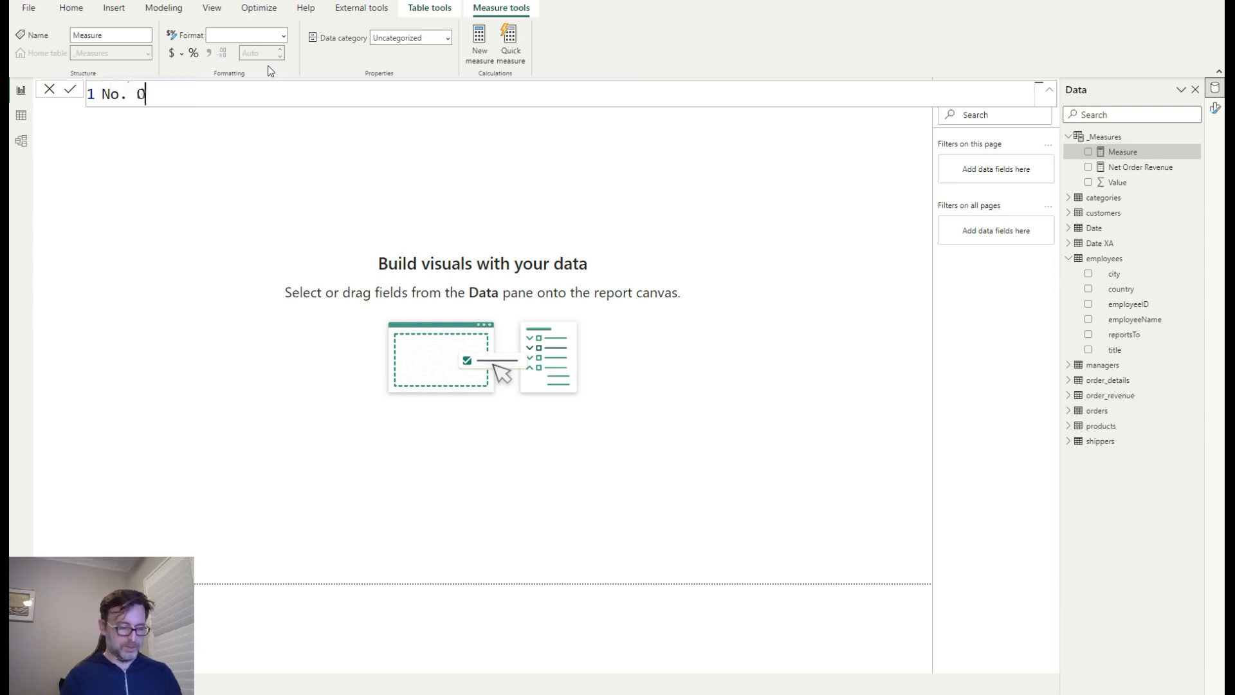
{"action": "key", "text": "BackSpace"}
{"action": "key", "text": "BackSpace"}
{"action": "key", "text": "BackSpace"}
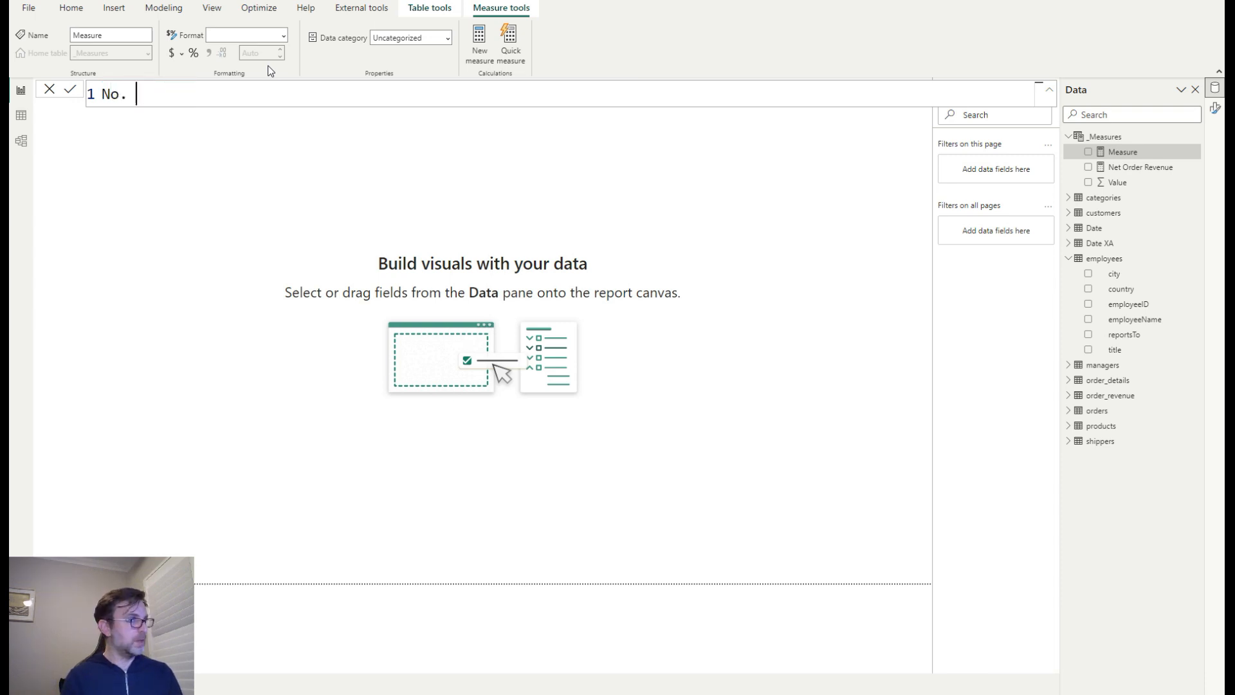
{"action": "type", "text": "of Order"}
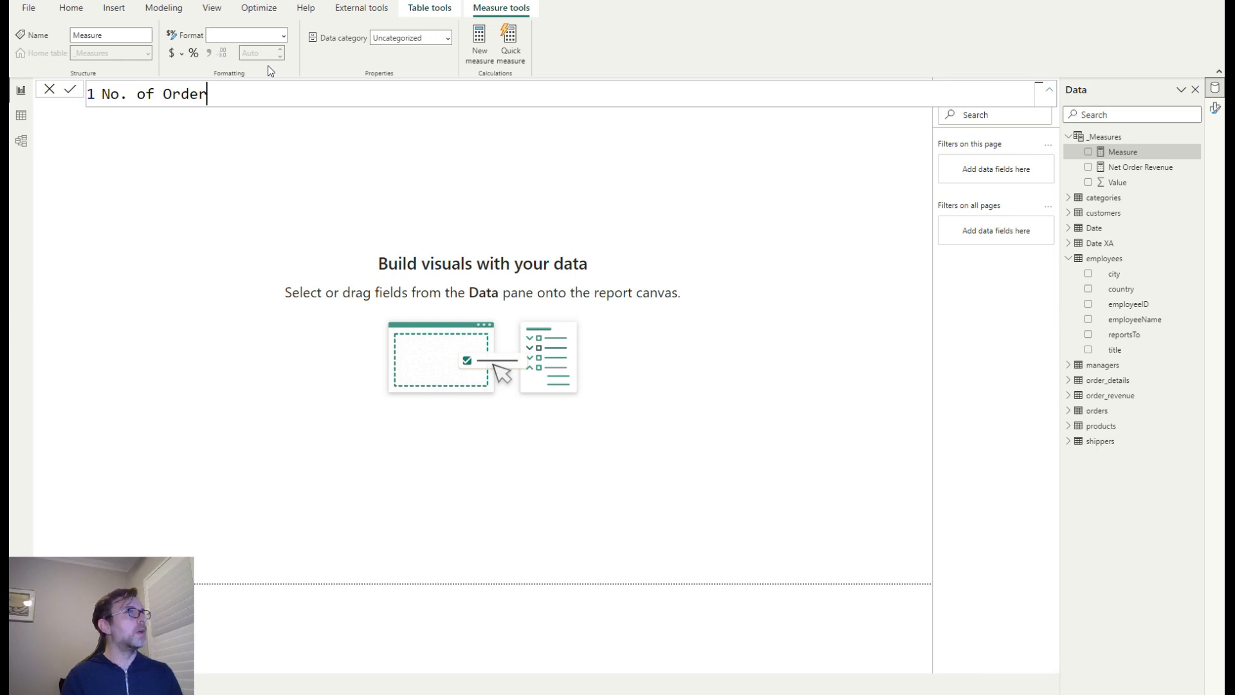
{"action": "type", "text": "s ="}
{"action": "key", "text": "shift+Return"}
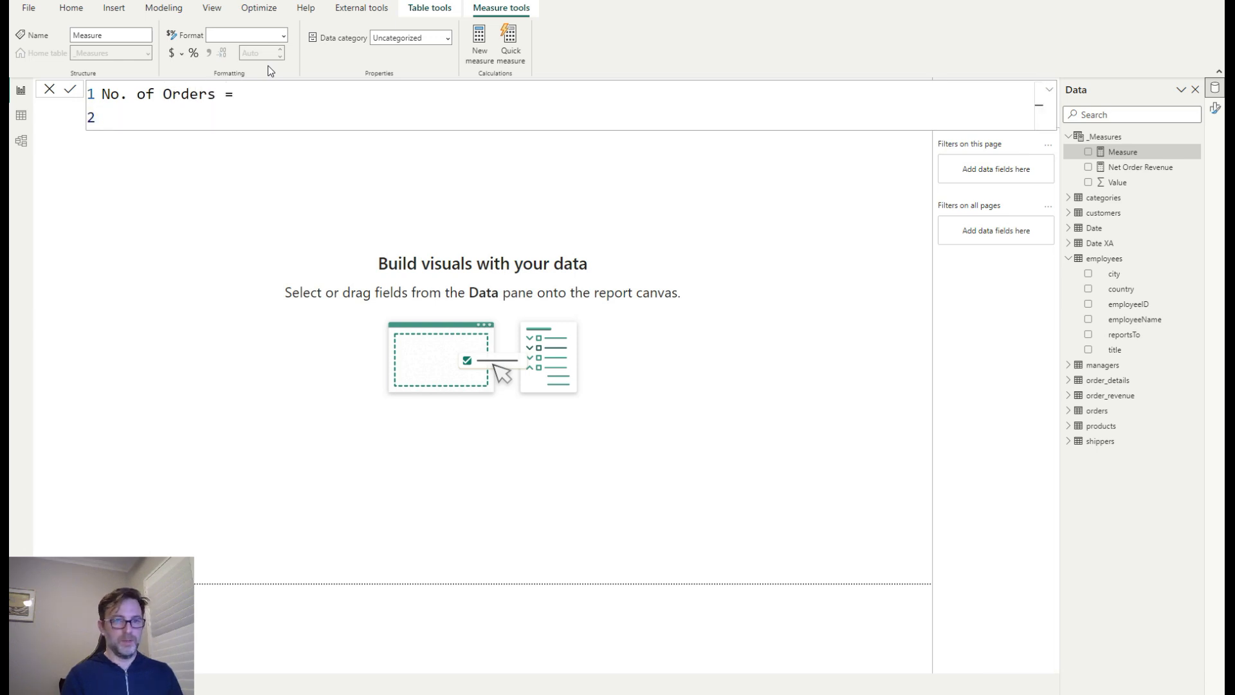
Define the No. of Orders measure as COUNTROWS(orders) and commit it
{"action": "type", "text": "Coun"}
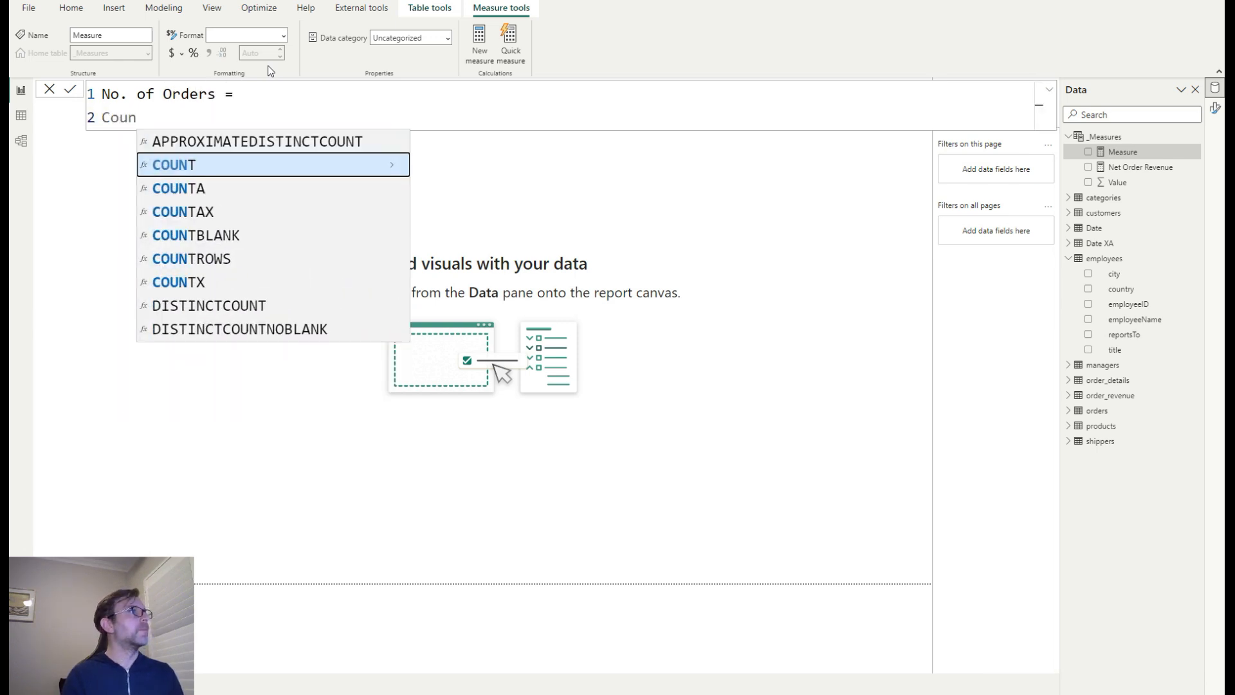
{"action": "key", "text": "Down"}
{"action": "key", "text": "Down"}
{"action": "key", "text": "Down"}
{"action": "key", "text": "Down"}
{"action": "key", "text": "Tab"}
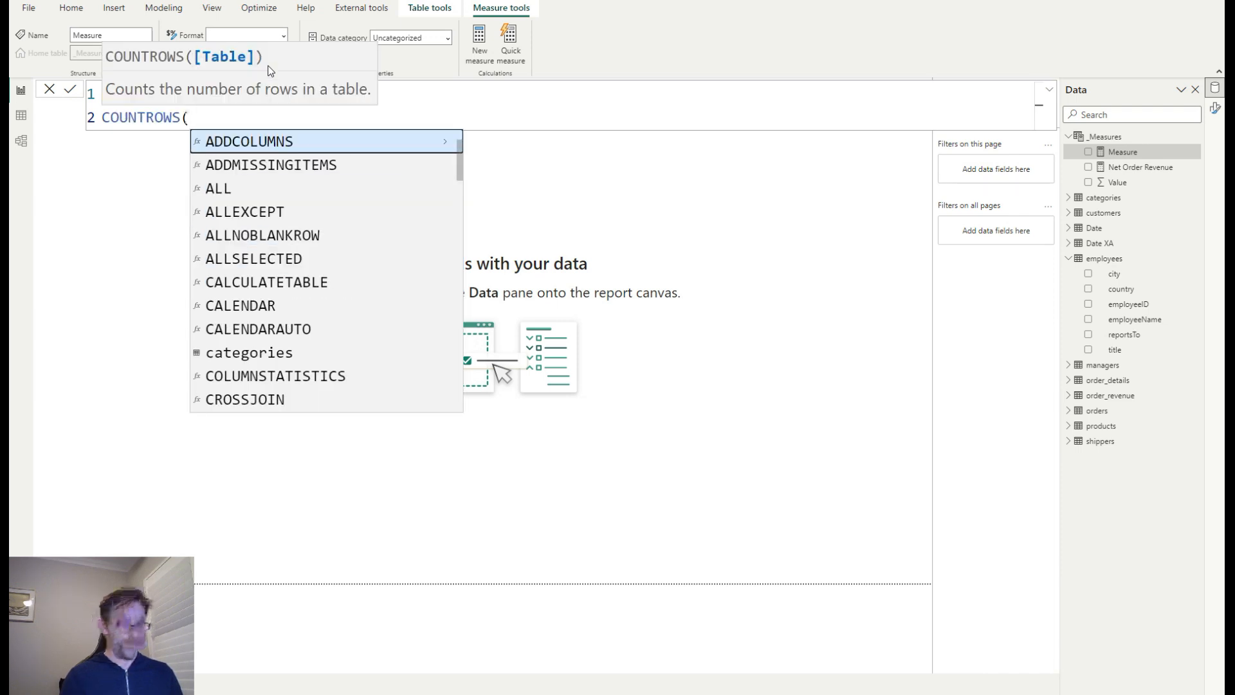
{"action": "type", "text": "orders"}
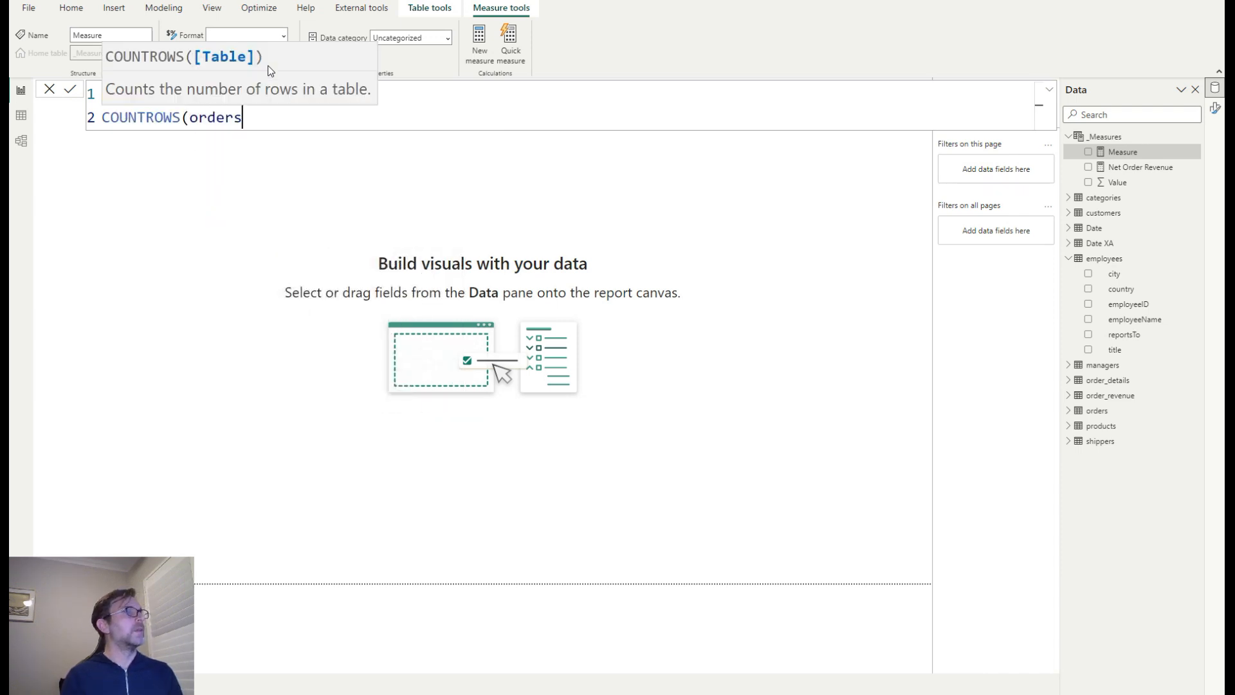
{"action": "type", "text": ")"}
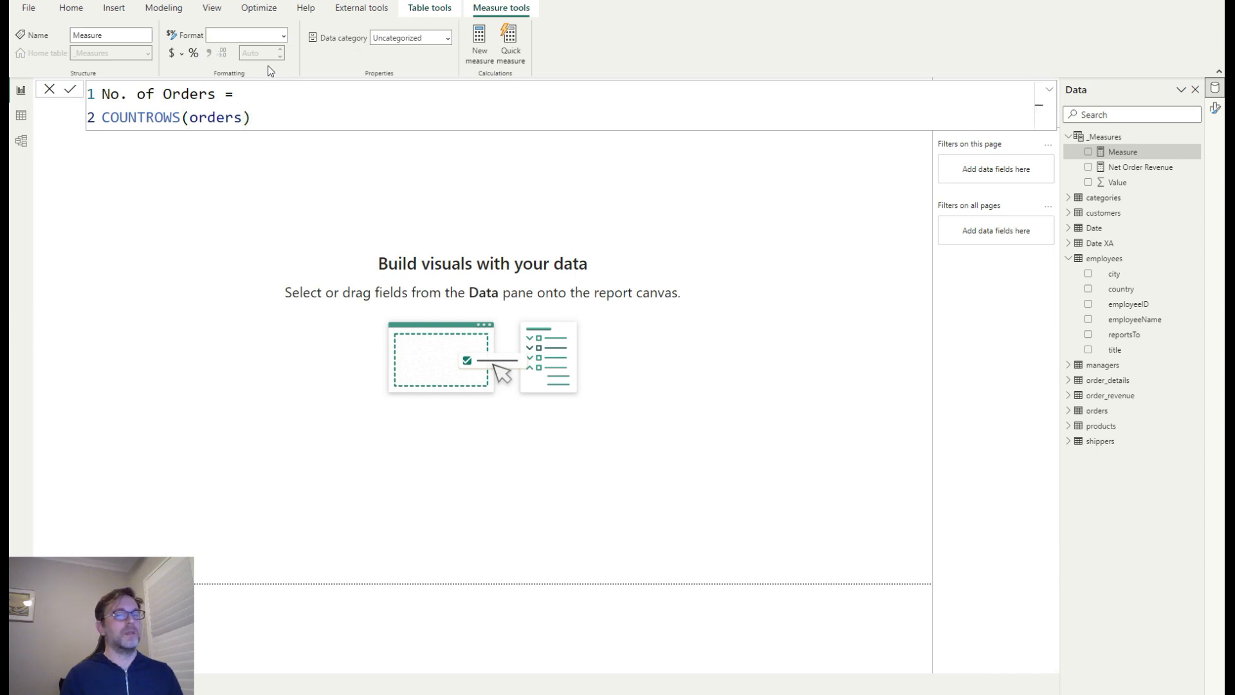
{"action": "key", "text": "Return"}
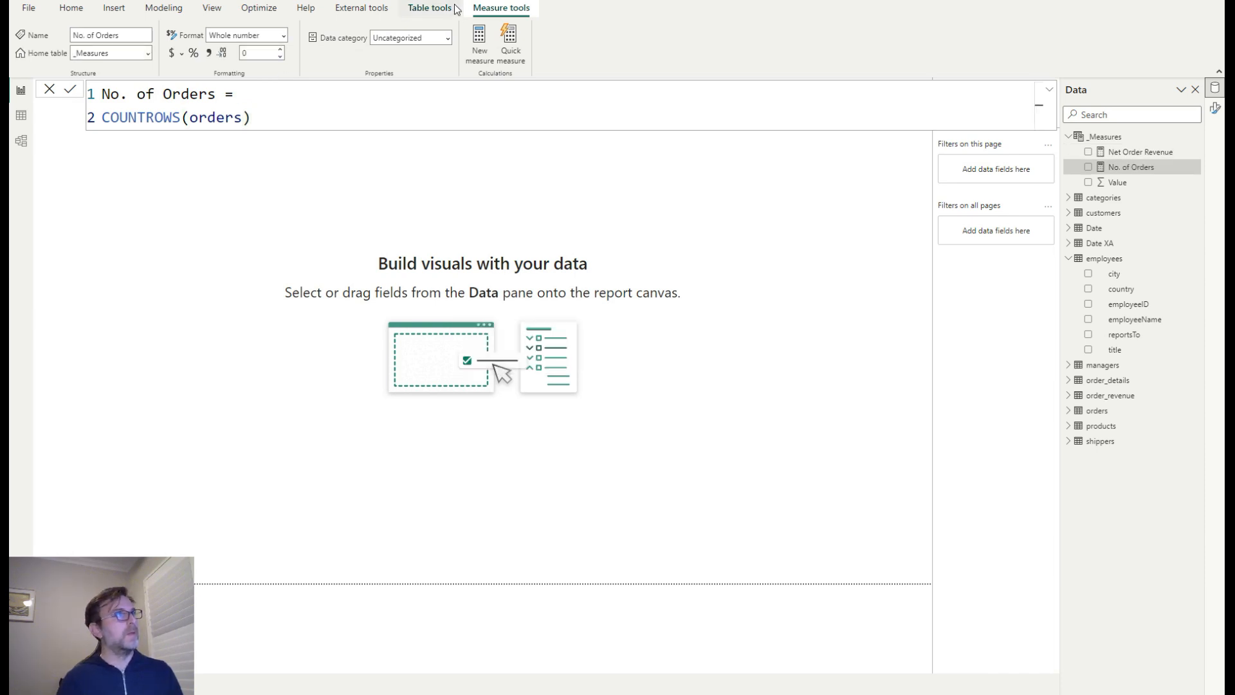
Create a new measure named Revenue Per Order and start its formula on a second line
{"action": "left_click", "coordinate": [483, 44]}
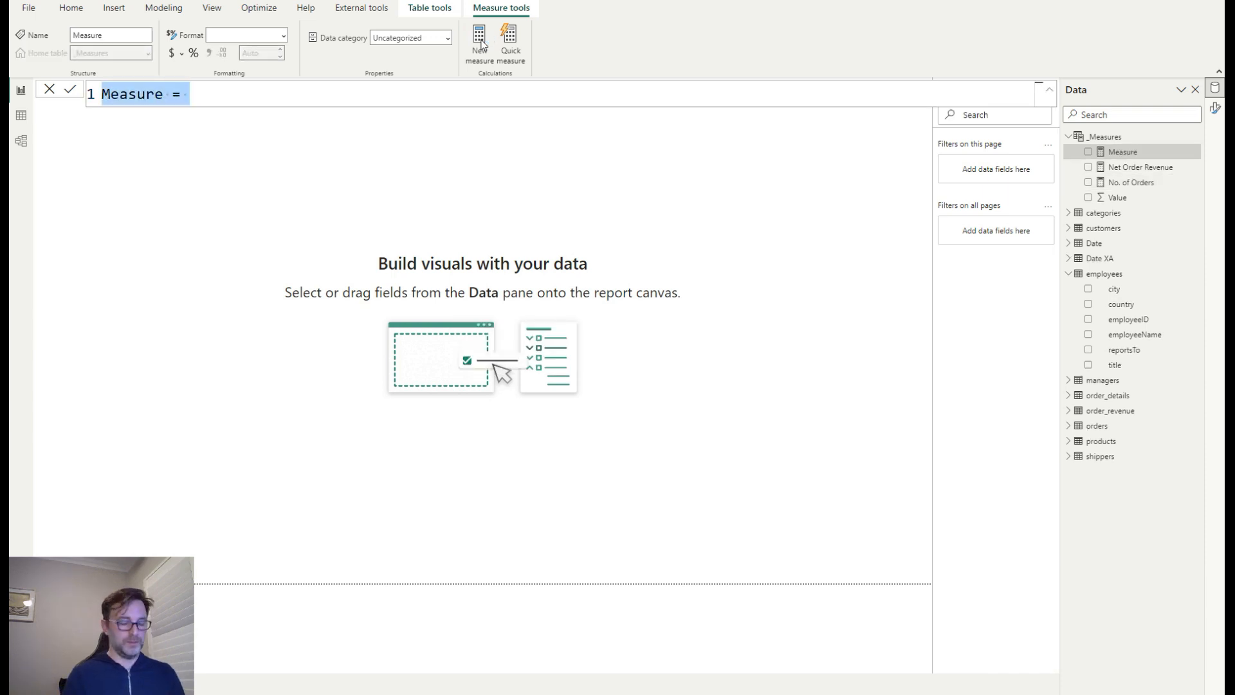
{"action": "type", "text": "Reb"}
{"action": "key", "text": "BackSpace"}
{"action": "type", "text": "venue per Order"}
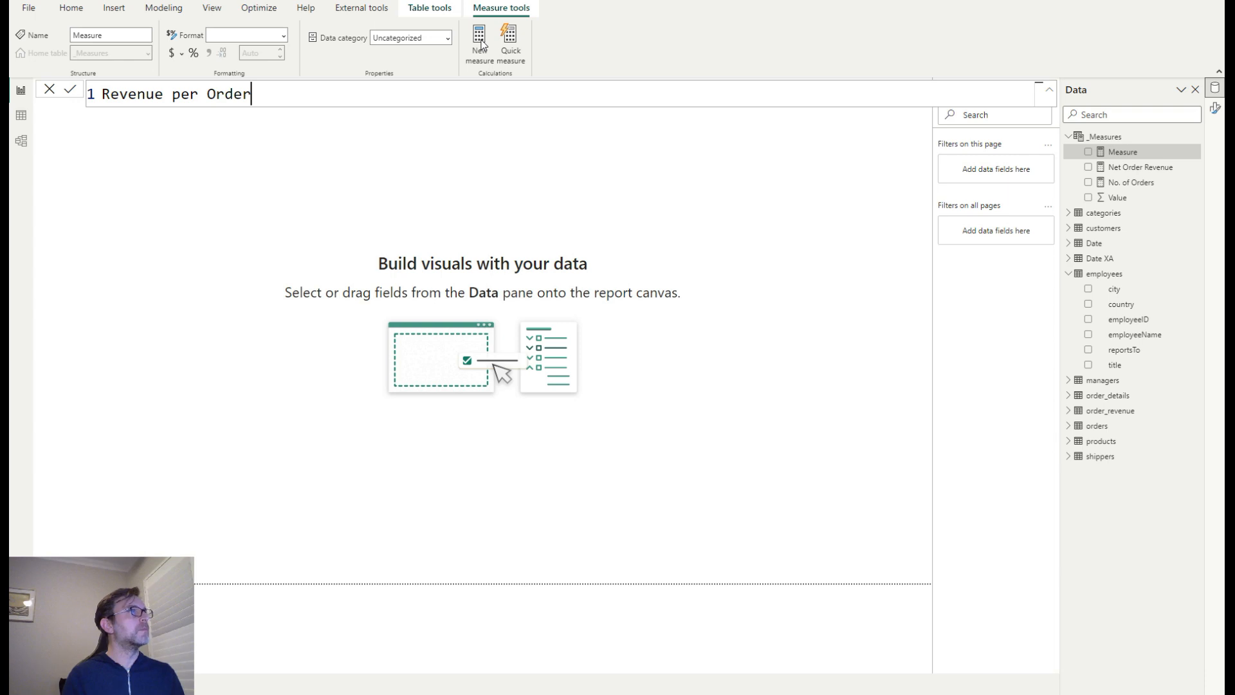
{"action": "key", "text": "Left"}
{"action": "key", "text": "Left"}
{"action": "key", "text": "Left"}
{"action": "key", "text": "Left"}
{"action": "key", "text": "Left"}
{"action": "key", "text": "Left"}
{"action": "key", "text": "BackSpace"}
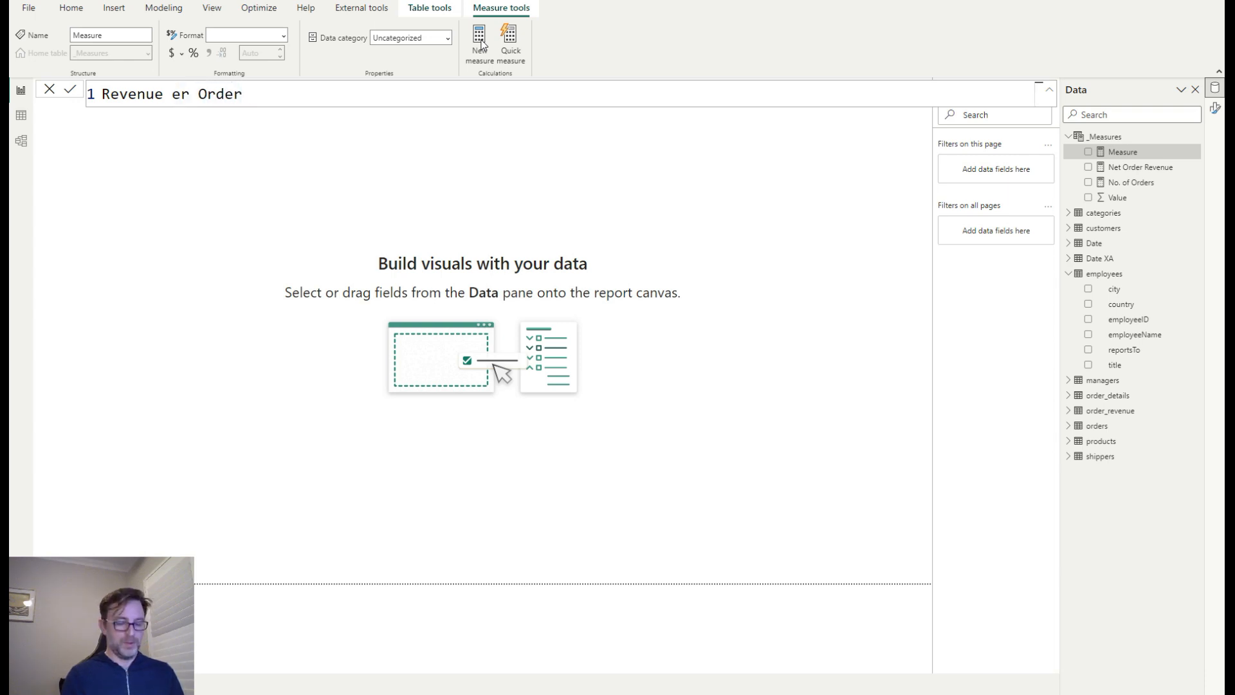
{"action": "type", "text": "P"}
{"action": "key", "text": "End"}
{"action": "type", "text": "="}
{"action": "key", "text": "shift+Return"}
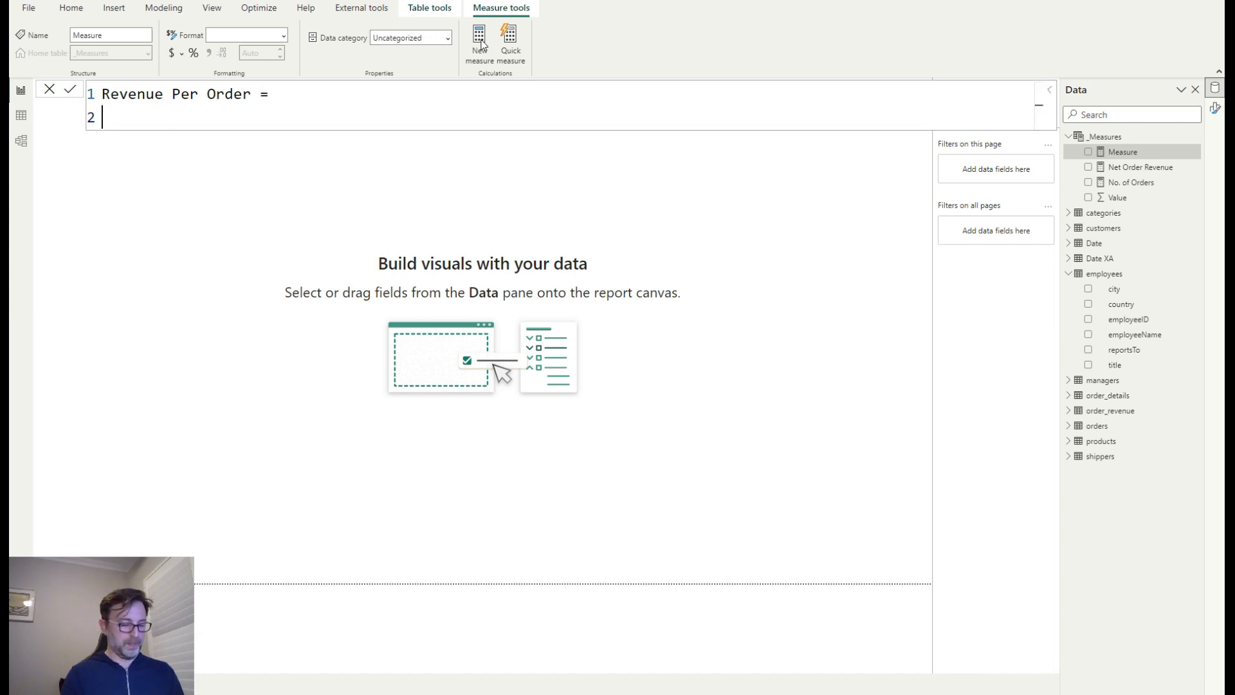
Define the Revenue Per Order measure as DIVIDE([Net Order Revenue], [No. of Orders],0) and commit it
{"action": "type", "text": "DIVIDE("}
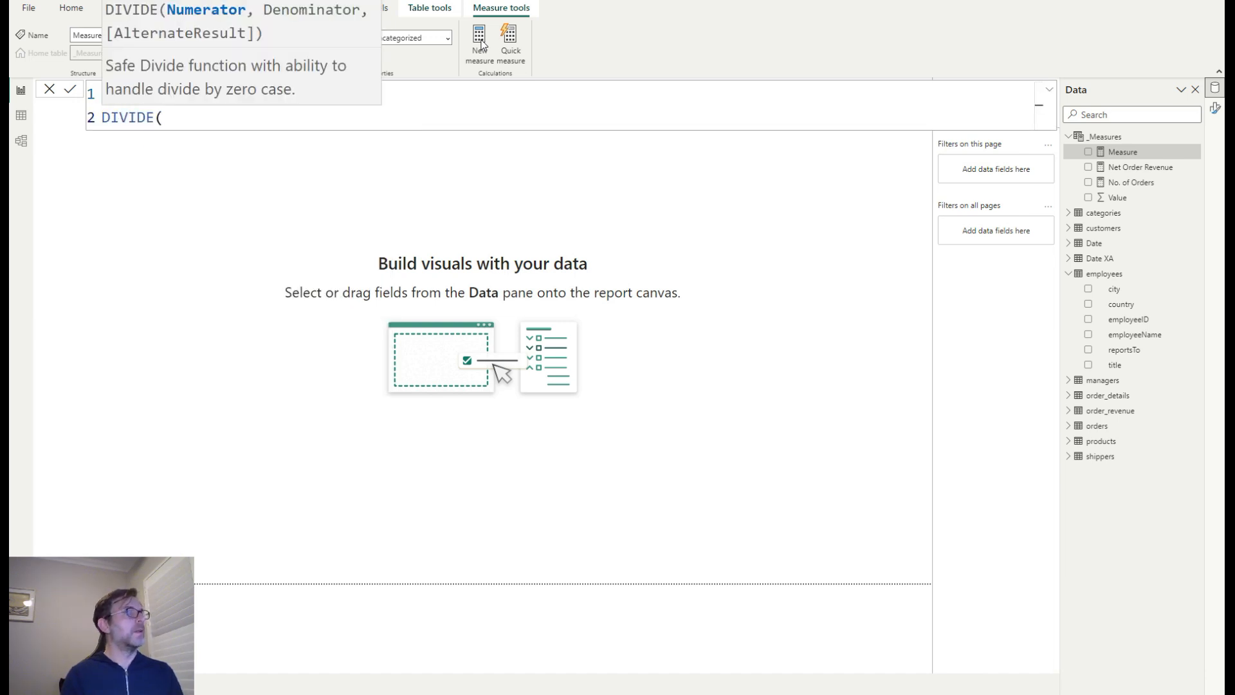
{"action": "type", "text": "["}
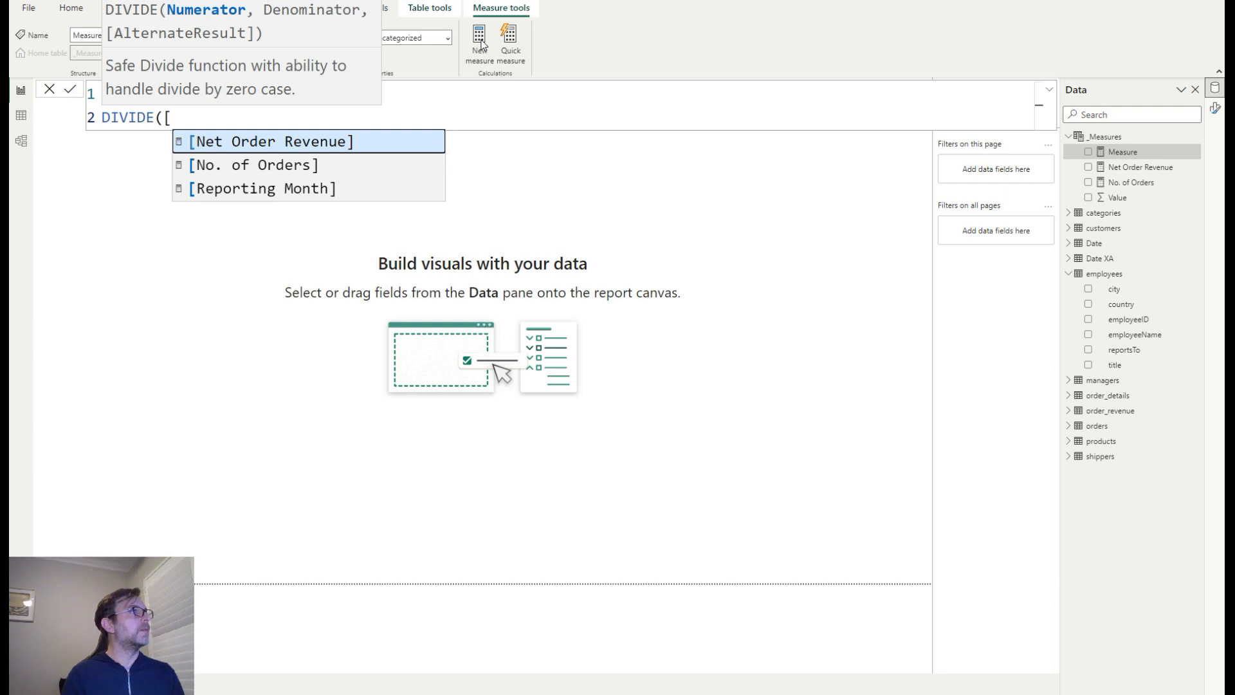
{"action": "key", "text": "Tab"}
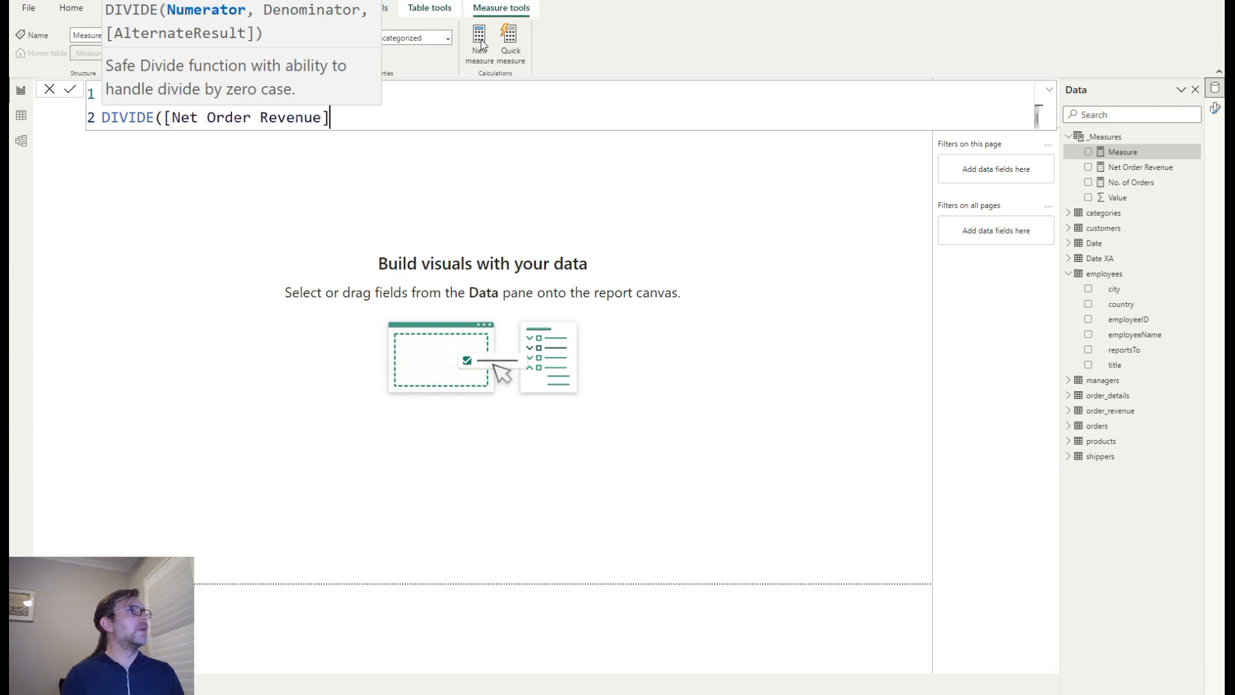
{"action": "type", "text": ", "}
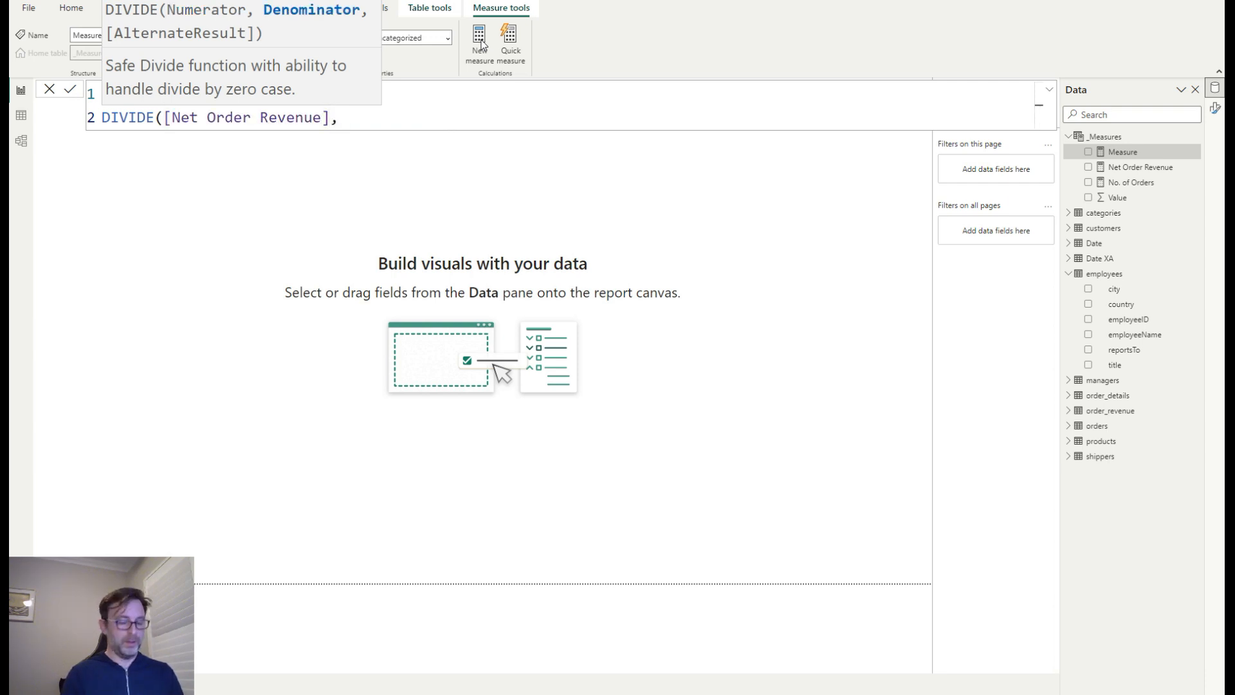
{"action": "type", "text": "[No"}
{"action": "key", "text": "Tab"}
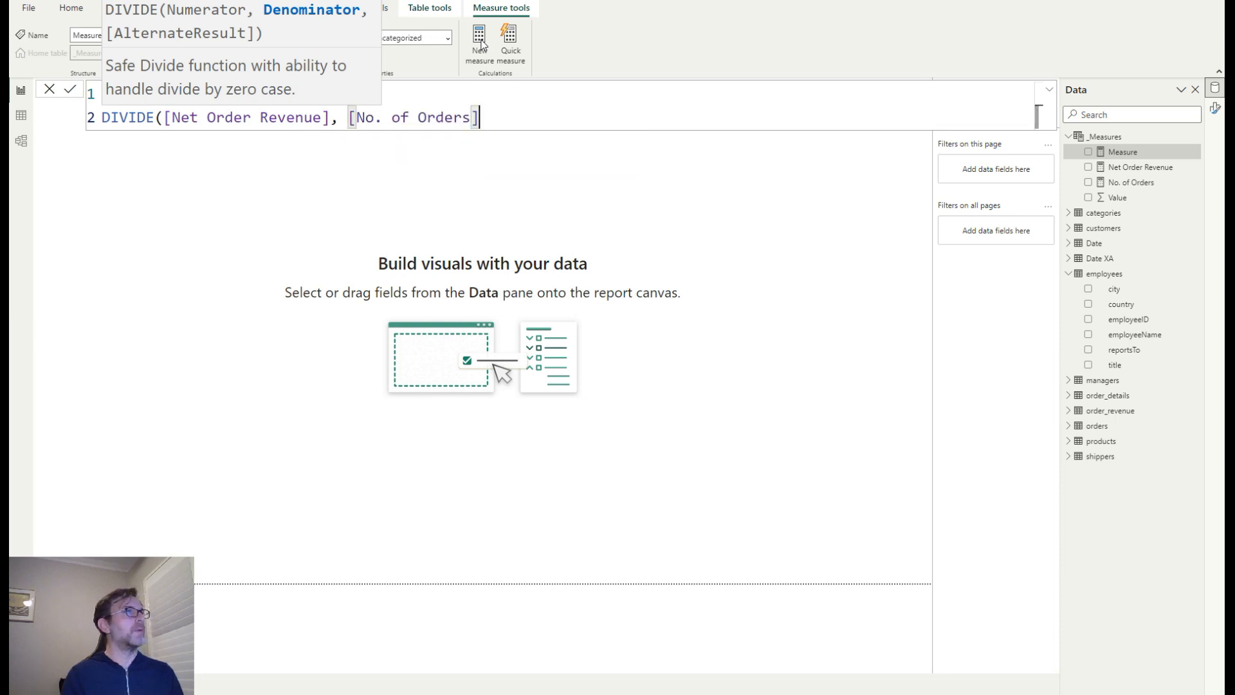
{"action": "type", "text": ",0)"}
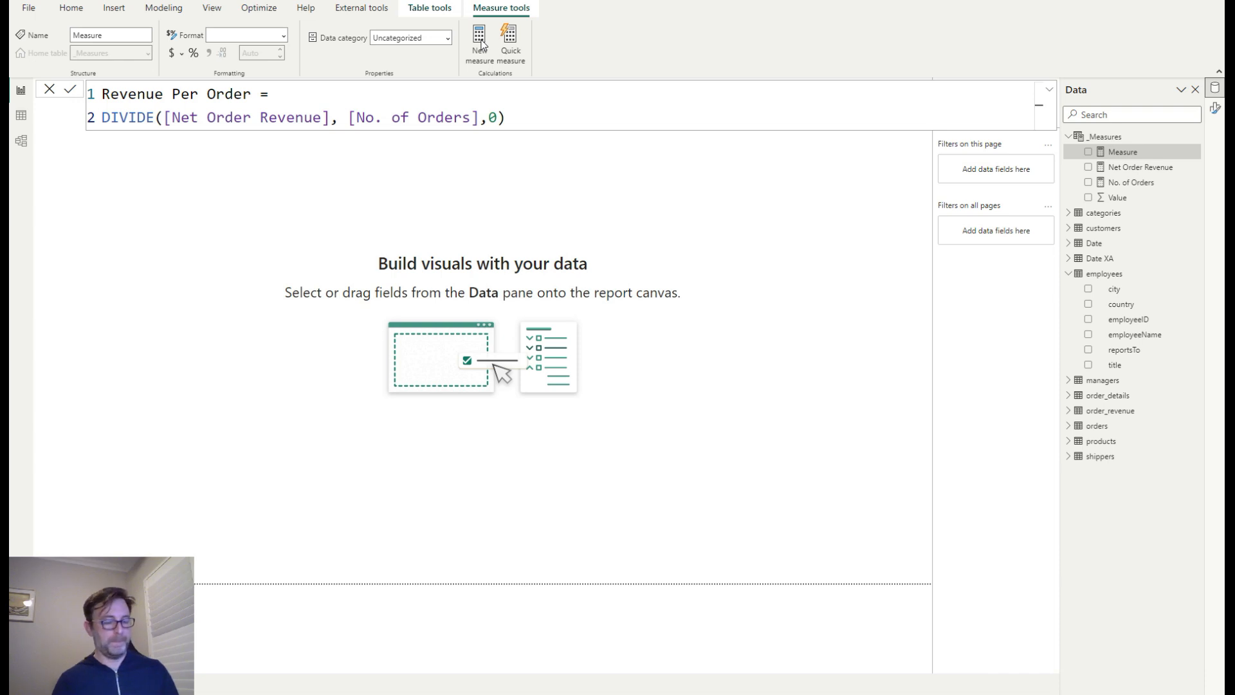
{"action": "key", "text": "Return"}
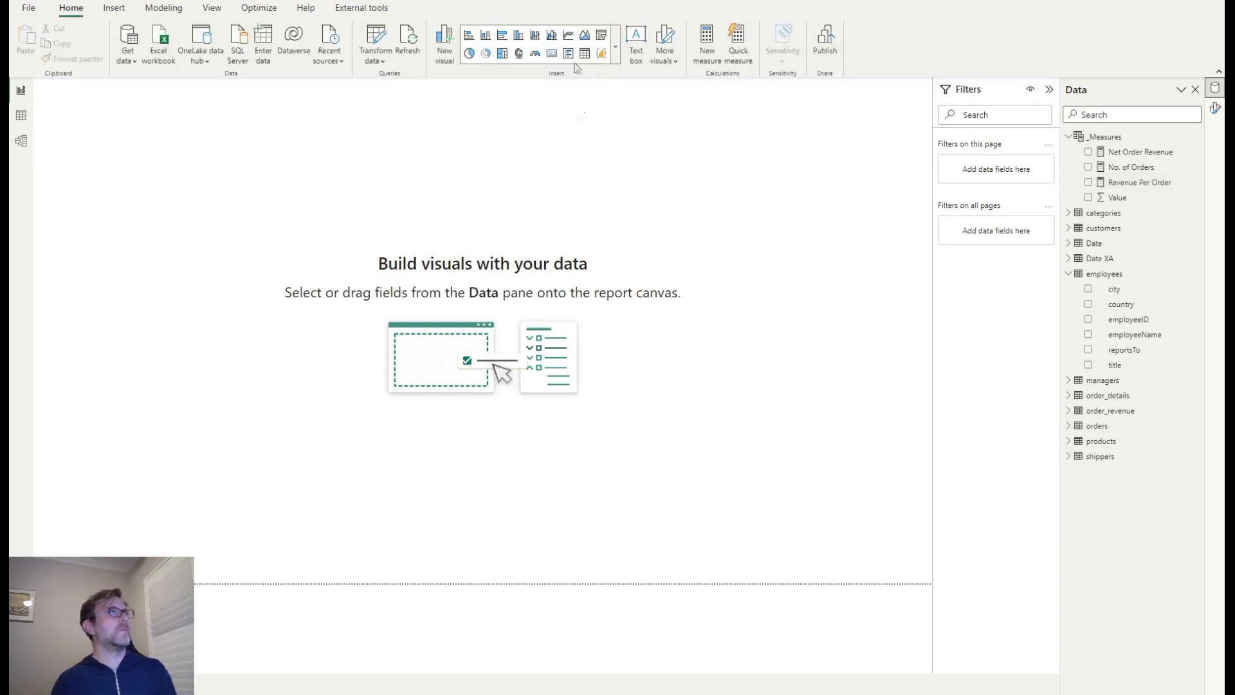
Insert a clustered bar chart on the empty canvas, shift it away from the corner and enlarge it
{"action": "left_click", "coordinate": [543, 135]}
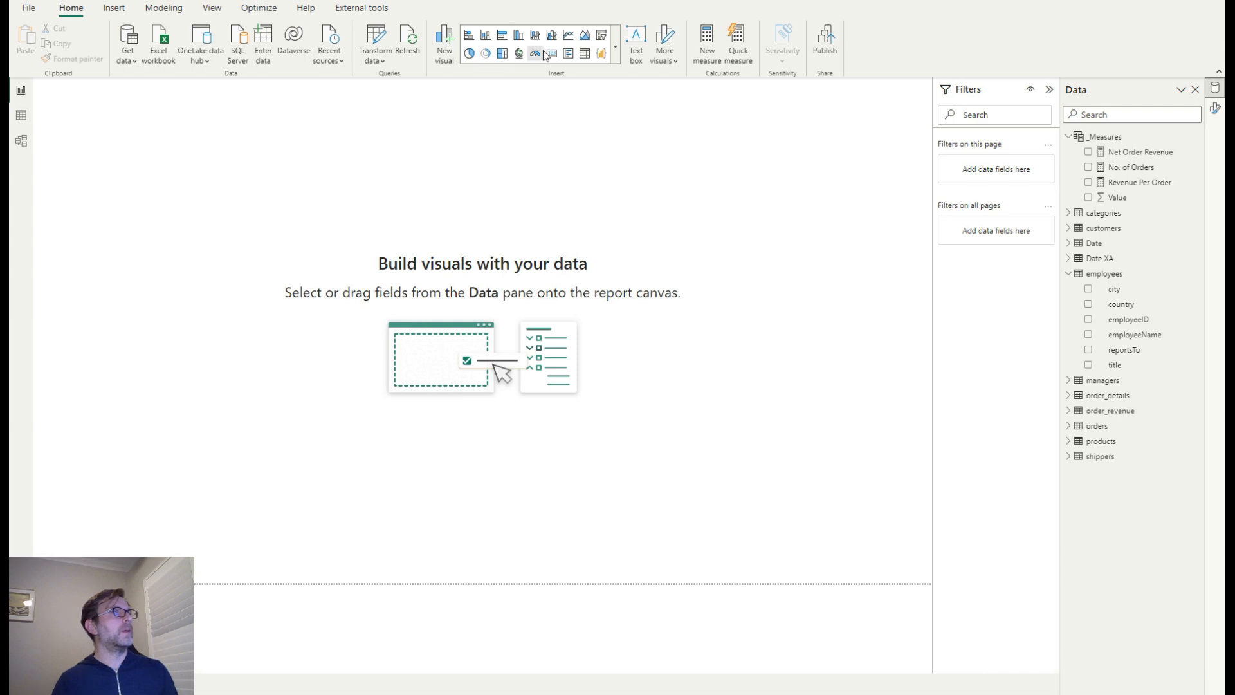
{"action": "left_click", "coordinate": [501, 35]}
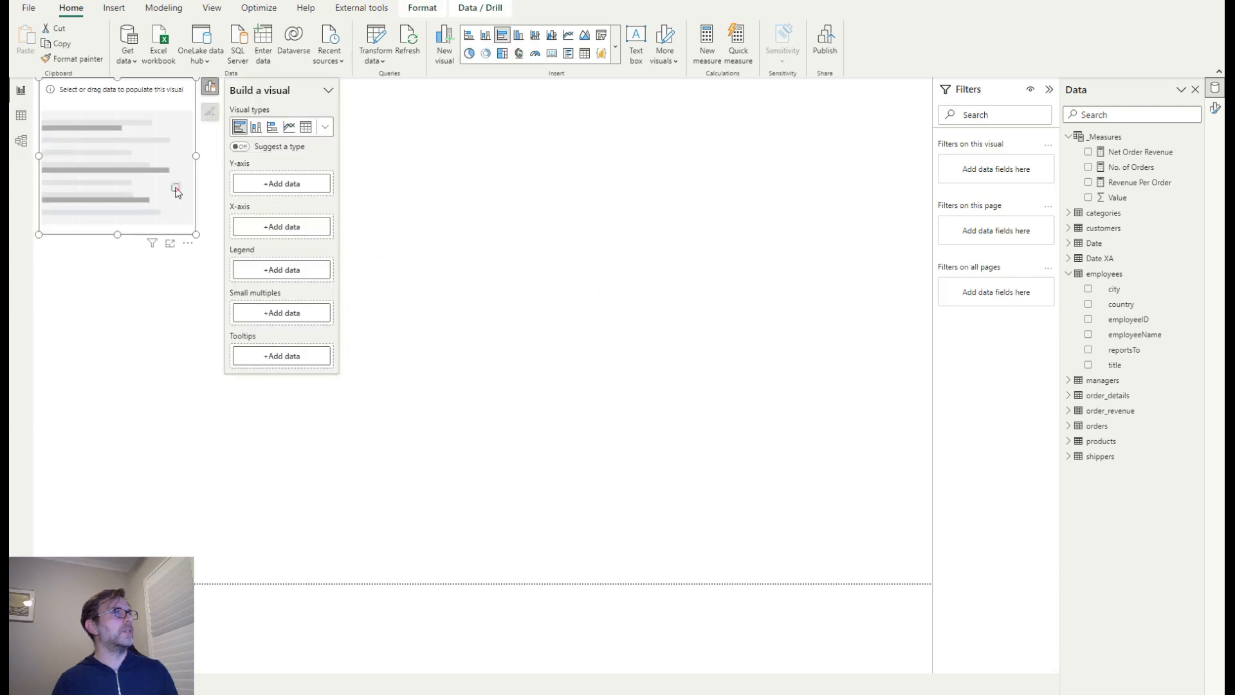
{"action": "left_click_drag", "start_coordinate": [177, 192], "coordinate": [267, 298]}
{"action": "left_click_drag", "start_coordinate": [286, 342], "coordinate": [354, 384]}
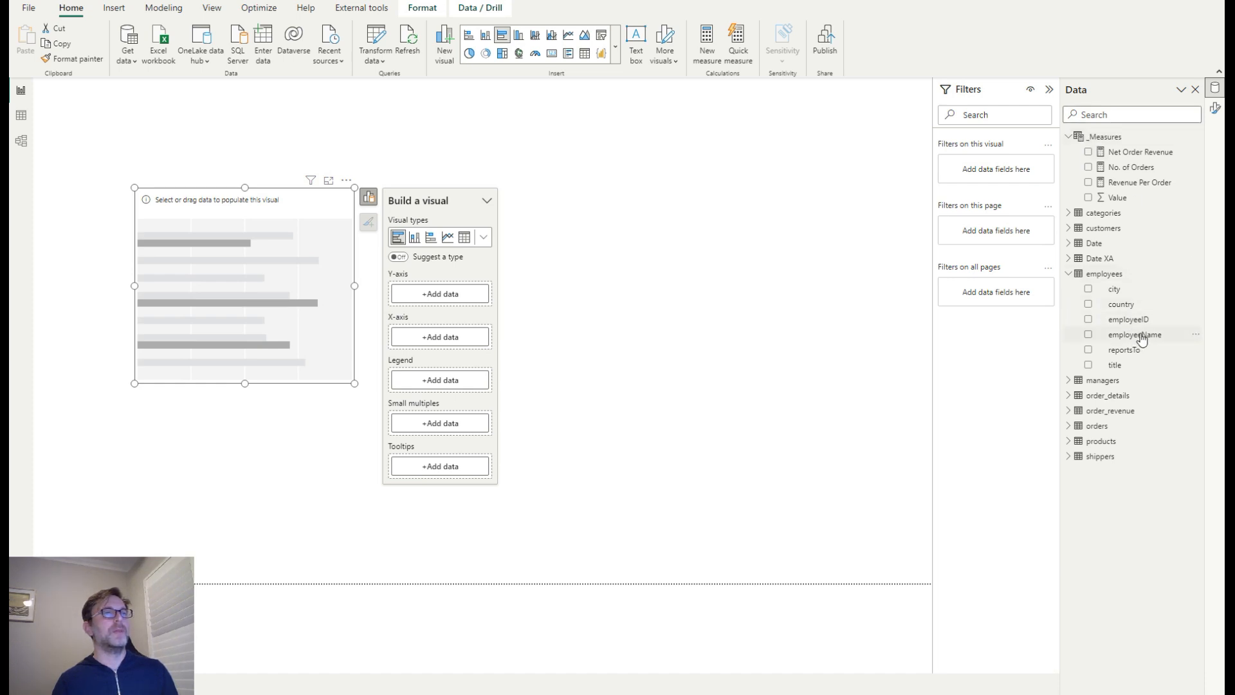
Plot Net Order Revenue on the X-axis by employeeName on the Y-axis, and enlarge the bar chart to fit the labels
{"action": "left_click_drag", "start_coordinate": [1135, 335], "coordinate": [447, 297]}
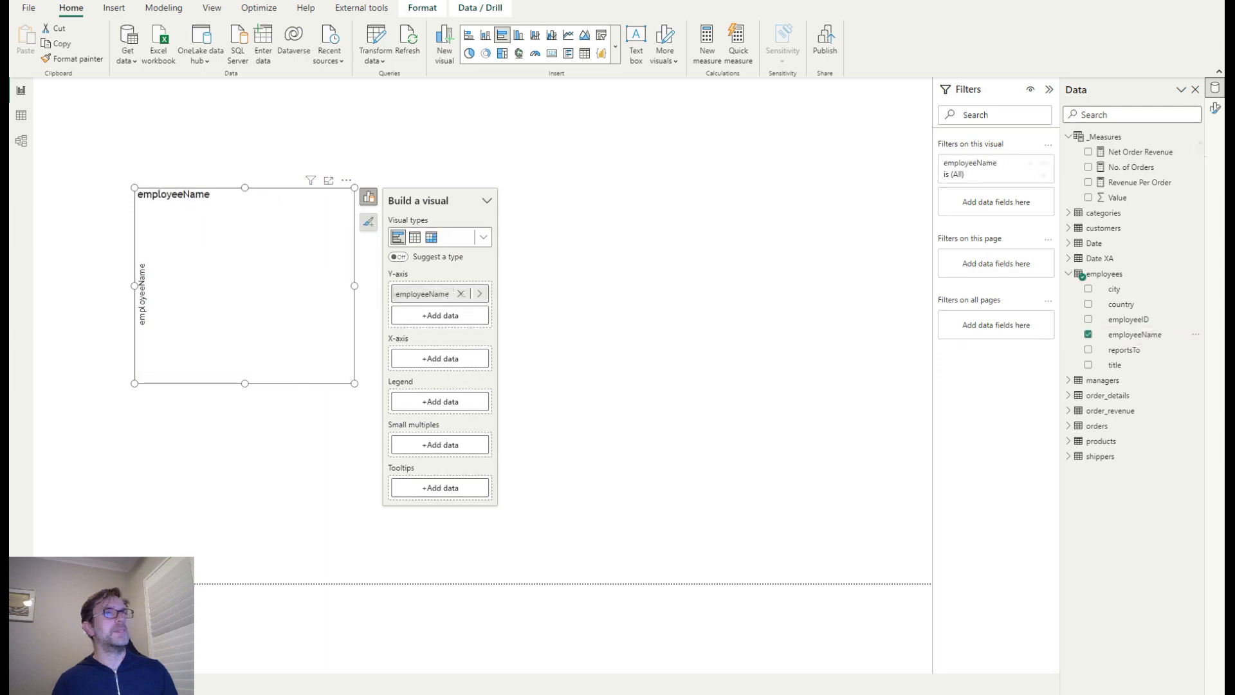
{"action": "left_click_drag", "start_coordinate": [1147, 159], "coordinate": [463, 365]}
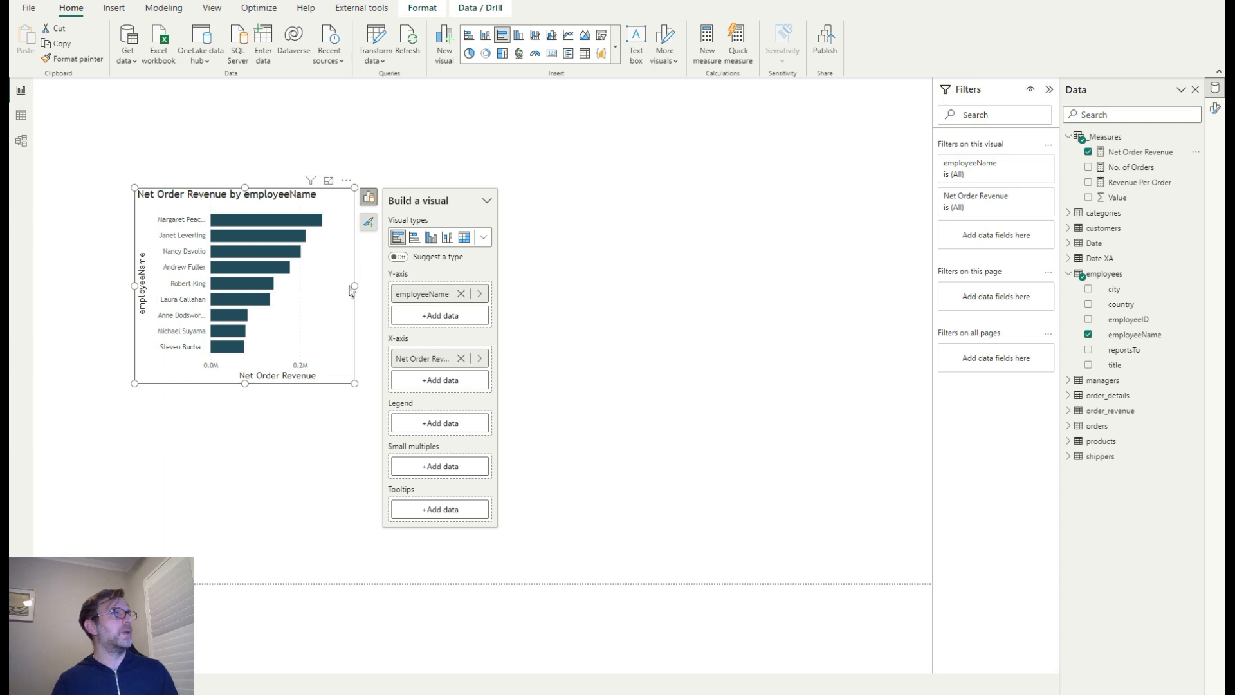
{"action": "left_click_drag", "start_coordinate": [354, 286], "coordinate": [385, 287]}
{"action": "left_click_drag", "start_coordinate": [259, 187], "coordinate": [259, 166]}
{"action": "left_click_drag", "start_coordinate": [384, 274], "coordinate": [402, 275]}
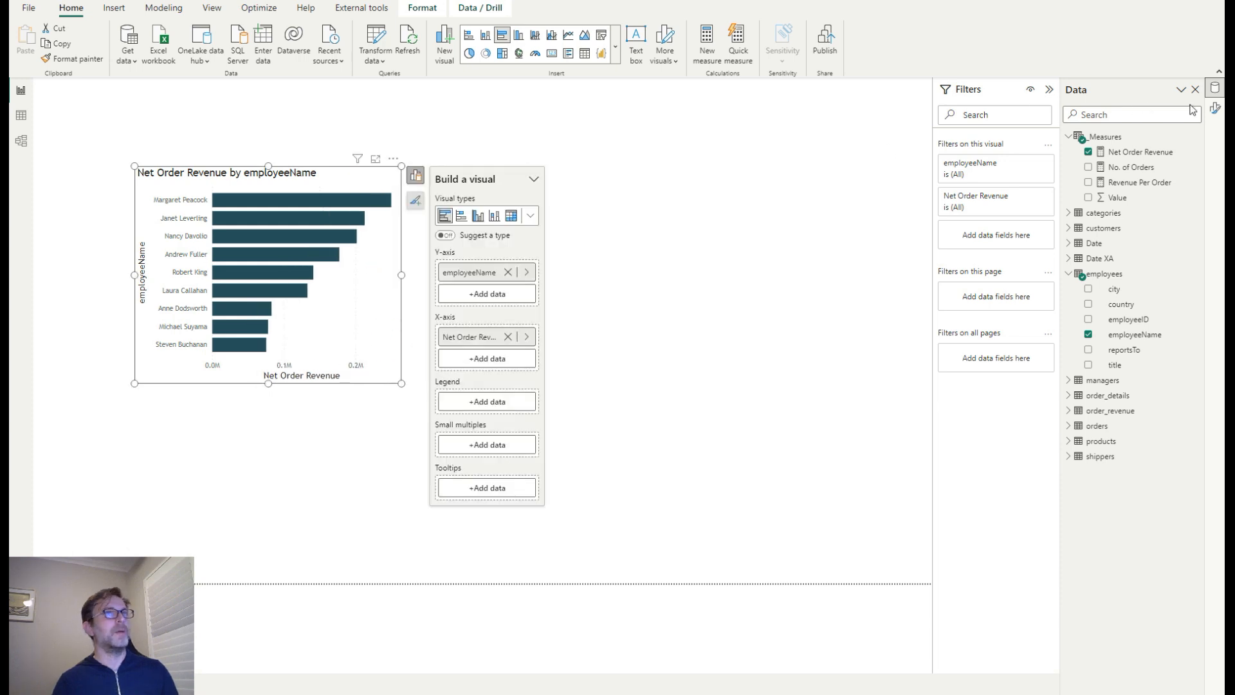
Set the bar chart's height to 329, width to 399, horizontal position to 190 and vertical position to 152
{"action": "left_click", "coordinate": [1216, 111]}
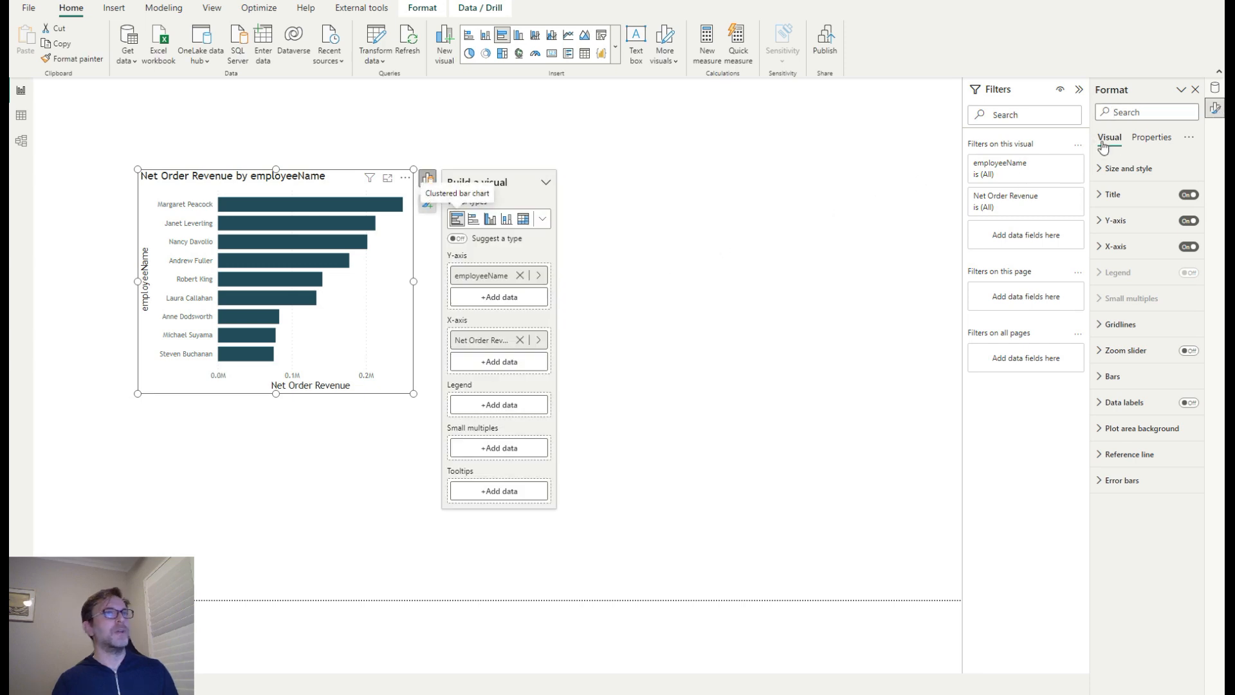
{"action": "left_click", "coordinate": [1152, 138]}
{"action": "left_click", "coordinate": [1113, 140]}
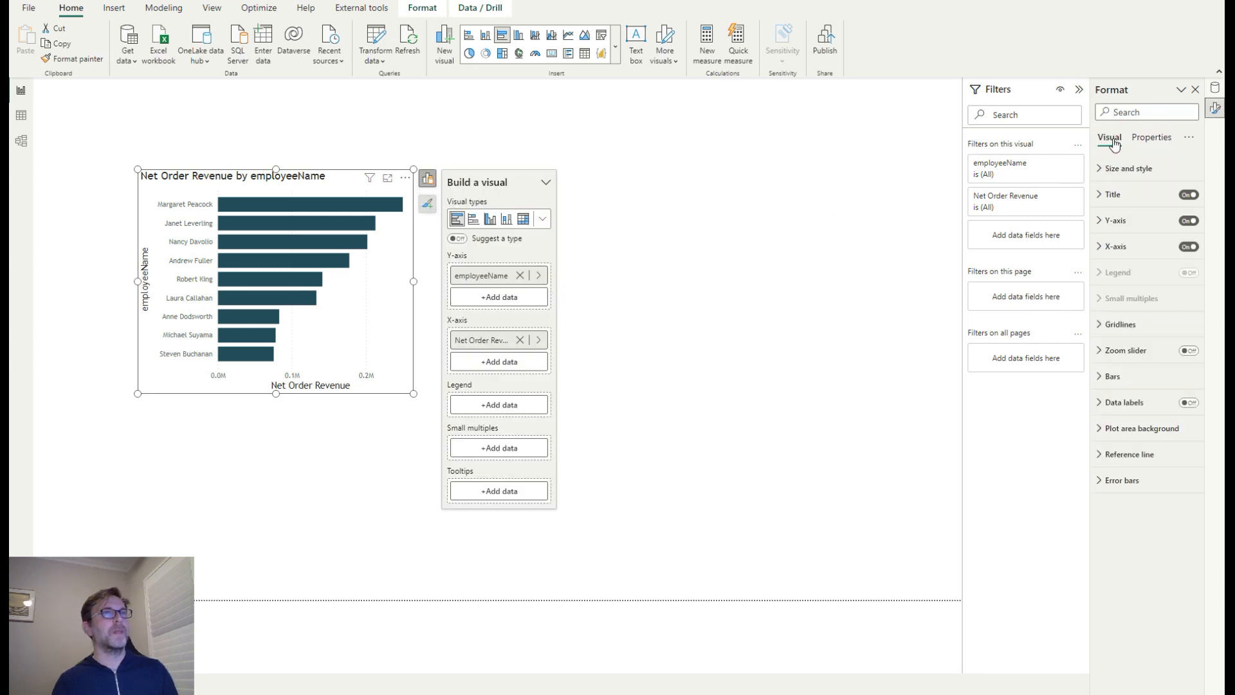
{"action": "left_click", "coordinate": [1130, 170]}
{"action": "left_click", "coordinate": [1119, 228]}
{"action": "type", "text": "333"}
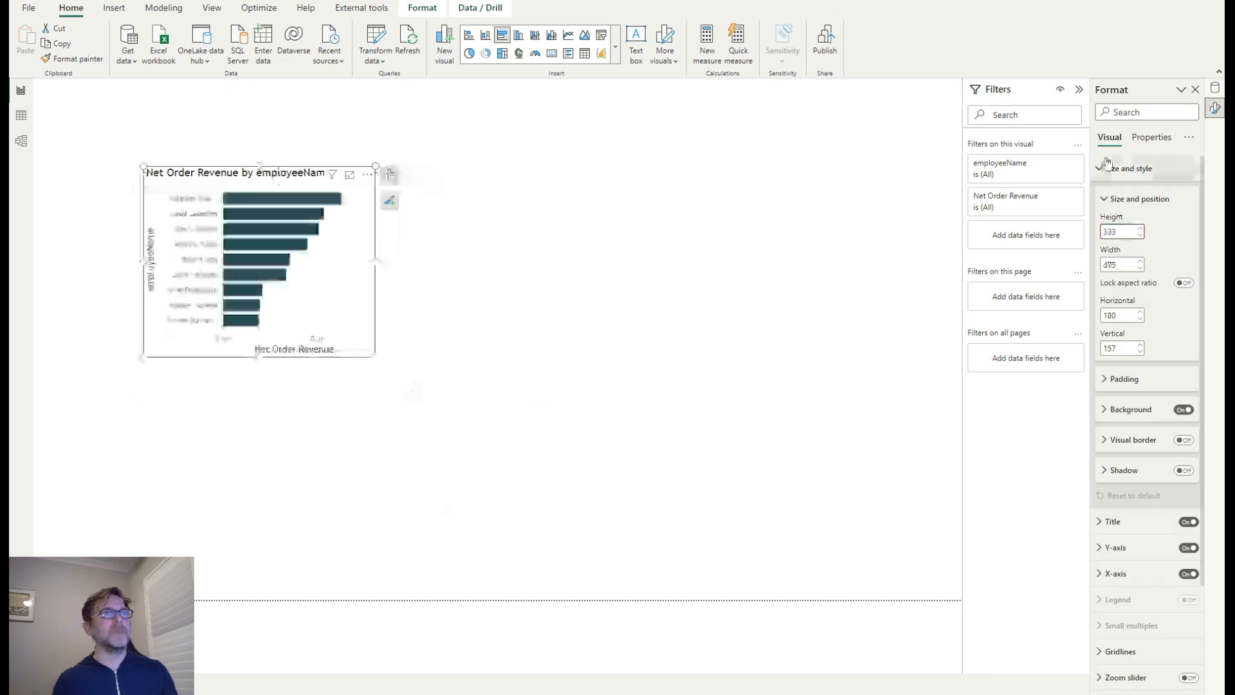
{"action": "left_click", "coordinate": [1108, 175]}
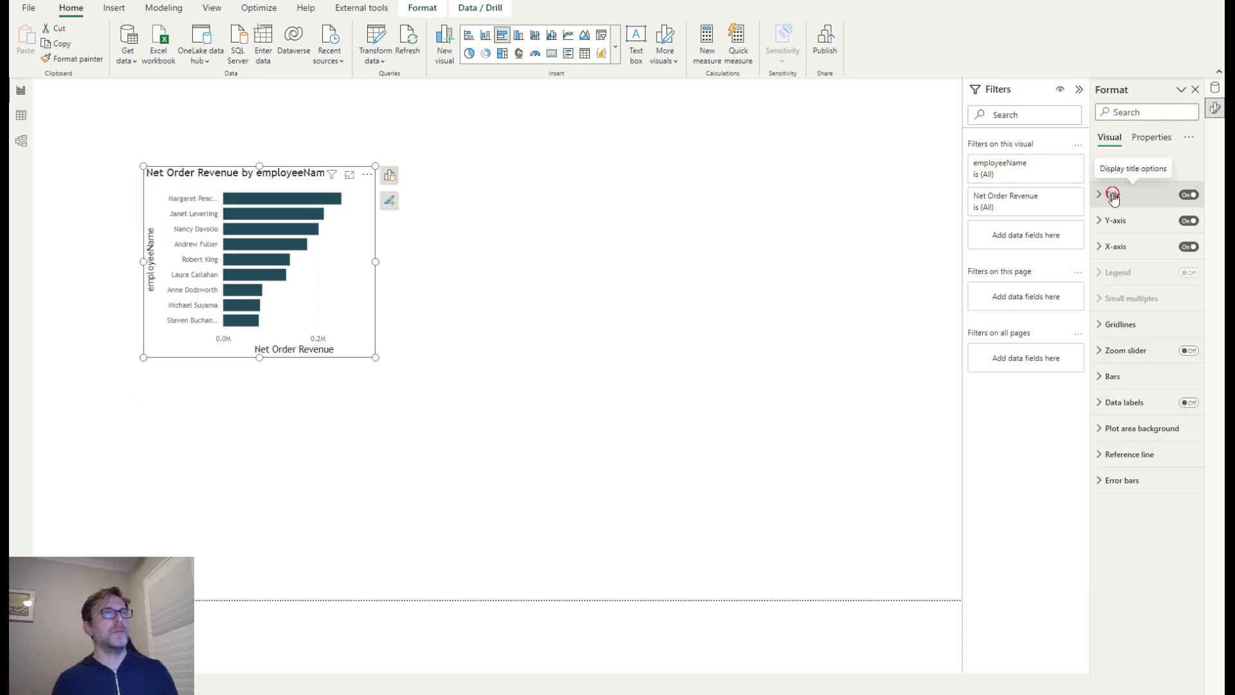
Shorten the bar chart's title text to Net Order Revenue
{"action": "left_click", "coordinate": [1112, 194]}
{"action": "left_click", "coordinate": [1142, 258]}
{"action": "key", "text": "End"}
{"action": "key", "text": "BackSpace"}
{"action": "key", "text": "BackSpace"}
{"action": "key", "text": "BackSpace"}
{"action": "key", "text": "BackSpace"}
{"action": "key", "text": "BackSpace"}
{"action": "key", "text": "BackSpace"}
{"action": "key", "text": "BackSpace"}
{"action": "key", "text": "BackSpace"}
{"action": "key", "text": "BackSpace"}
{"action": "key", "text": "BackSpace"}
{"action": "key", "text": "BackSpace"}
{"action": "key", "text": "BackSpace"}
{"action": "key", "text": "BackSpace"}
{"action": "key", "text": "BackSpace"}
{"action": "key", "text": "BackSpace"}
{"action": "key", "text": "BackSpace"}
Italicise the chart title and set its text color to dark grey
{"action": "left_click", "coordinate": [1122, 342]}
{"action": "left_click", "coordinate": [1125, 377]}
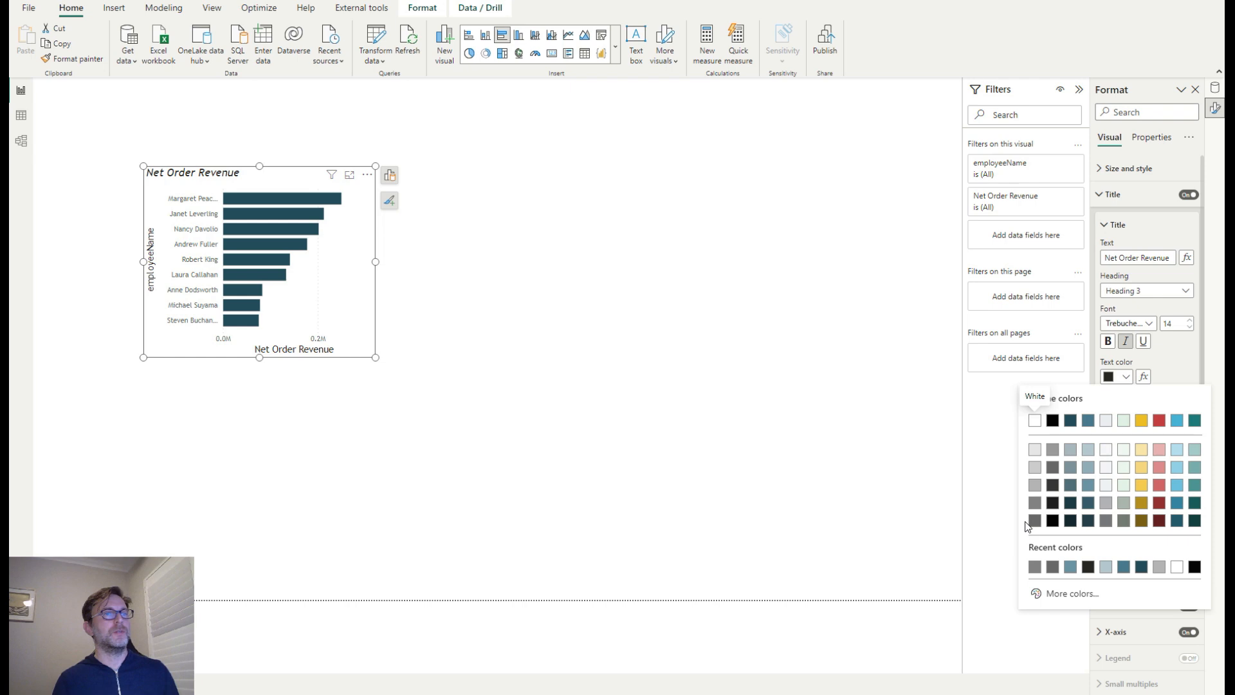
{"action": "left_click", "coordinate": [1034, 520]}
Turn on the title divider with Ignore padding off, and increase the title spacing by five increments
{"action": "left_click", "coordinate": [1183, 525]}
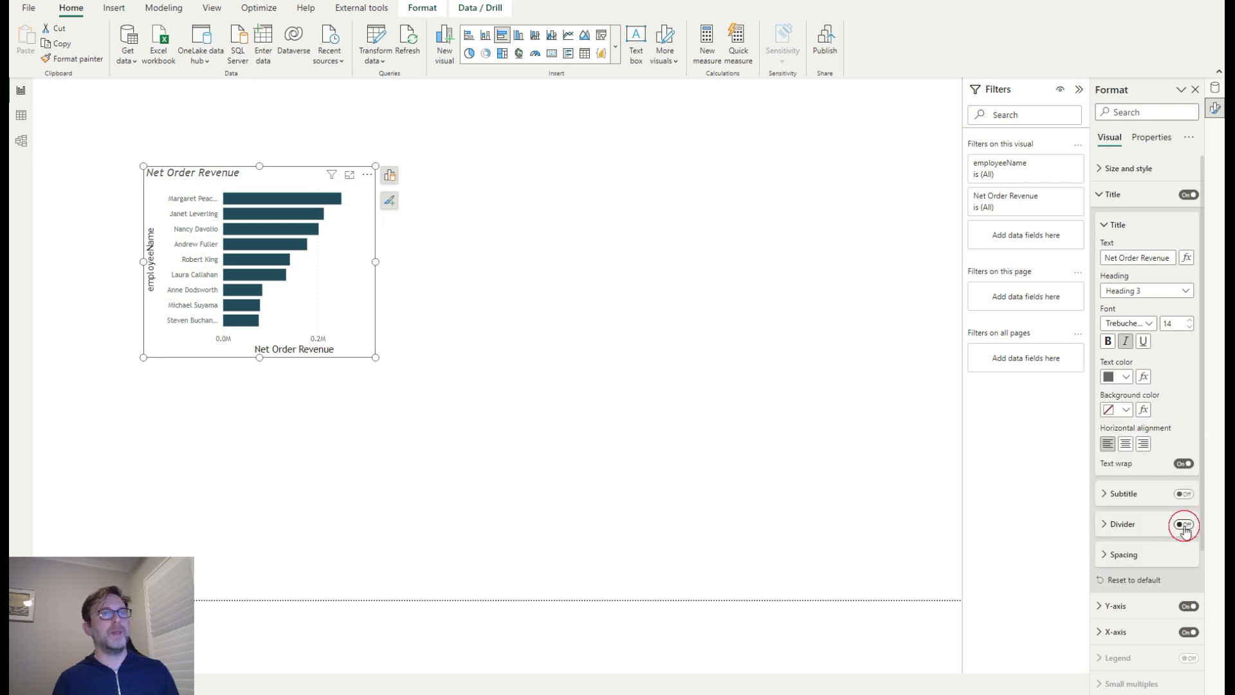
{"action": "left_click", "coordinate": [1184, 641]}
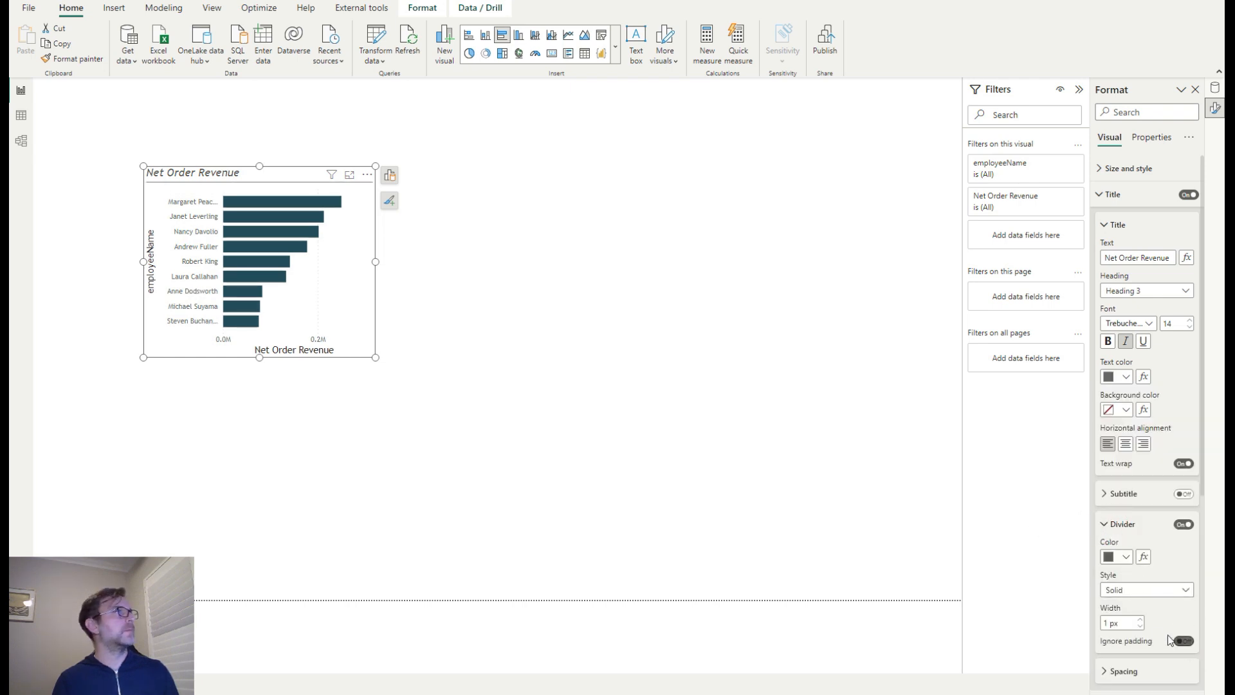
{"action": "scroll", "coordinate": [1114, 499], "scroll_direction": "down", "scroll_amount": 3}
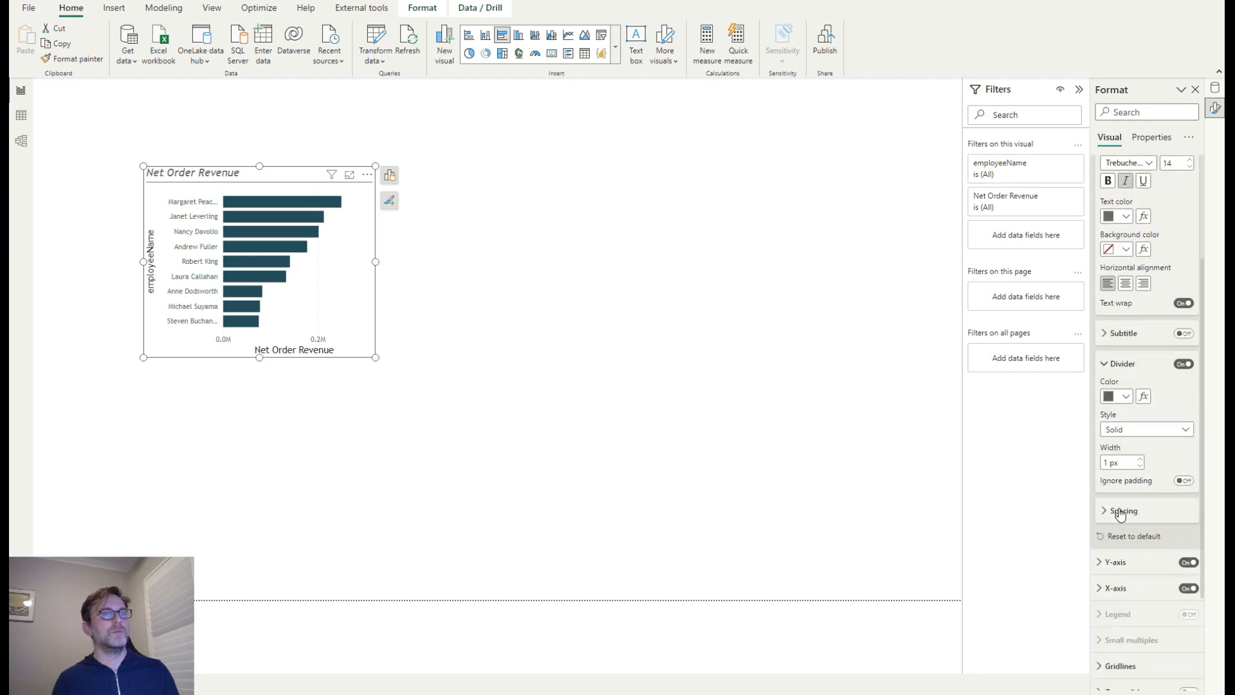
{"action": "left_click", "coordinate": [1120, 512]}
{"action": "left_click", "coordinate": [1140, 557]}
{"action": "left_click", "coordinate": [1140, 557]}
{"action": "left_click", "coordinate": [1140, 557]}
{"action": "left_click", "coordinate": [1140, 558]}
{"action": "left_click", "coordinate": [1140, 558]}
{"action": "scroll", "coordinate": [1137, 542], "scroll_direction": "up", "scroll_amount": 3}
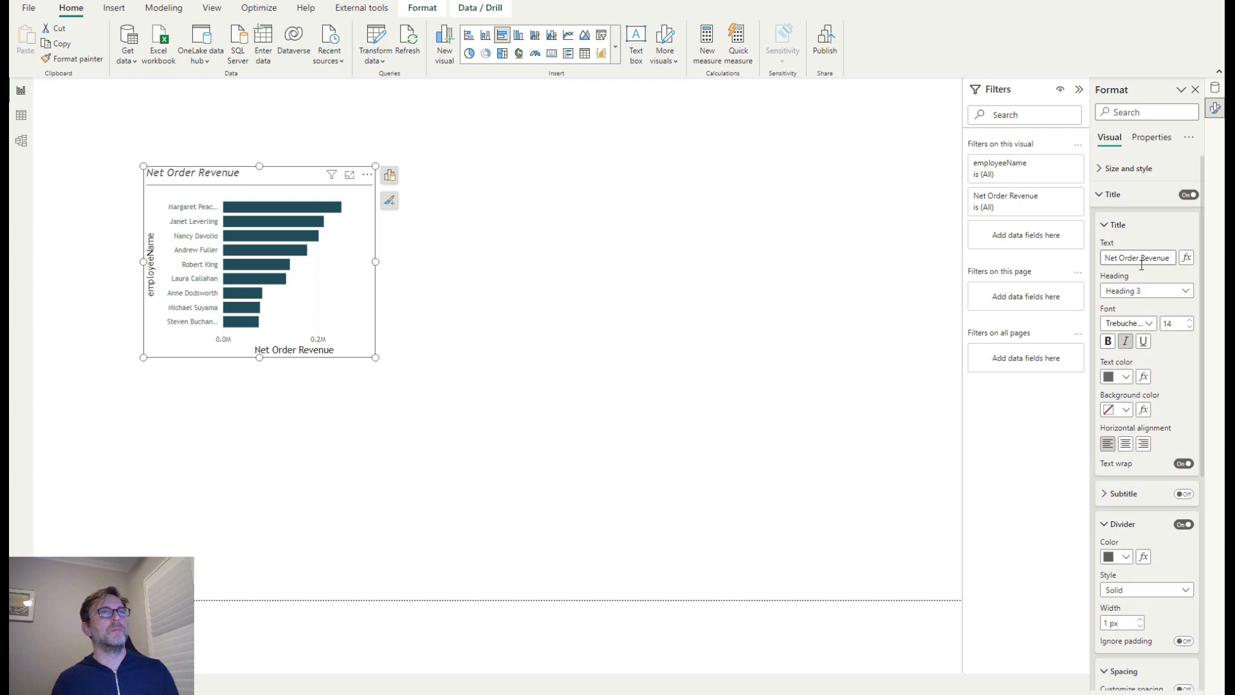
{"action": "left_click", "coordinate": [1118, 196]}
Set the bar chart's top padding to 5 px
{"action": "left_click", "coordinate": [1121, 171]}
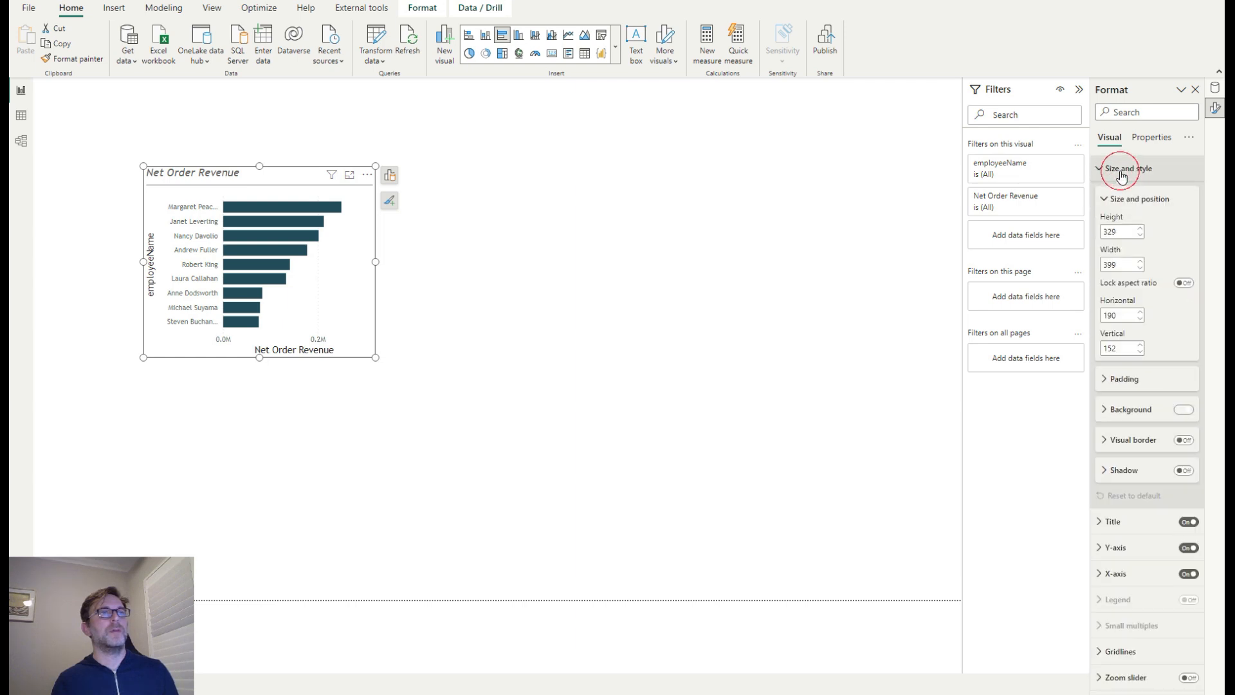
{"action": "left_click", "coordinate": [1120, 380]}
{"action": "left_click", "coordinate": [1157, 403]}
{"action": "left_click", "coordinate": [1158, 403]}
{"action": "left_click", "coordinate": [1158, 397]}
{"action": "left_click", "coordinate": [1158, 398]}
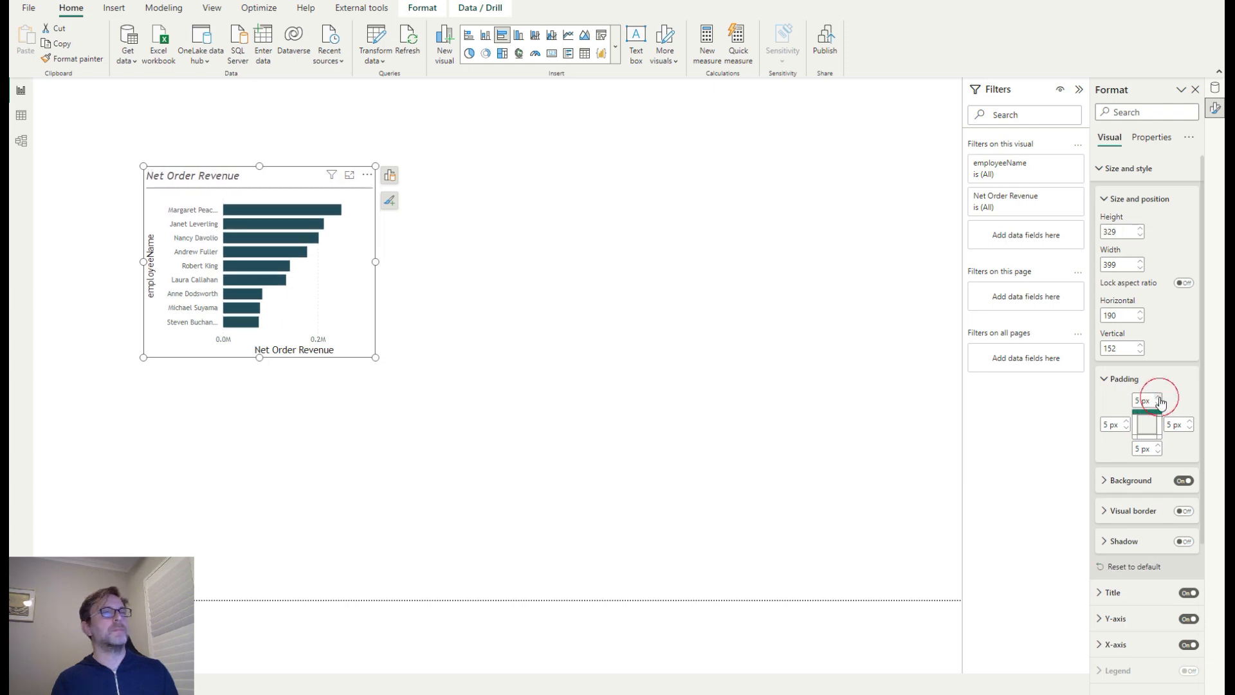
Set the bar chart's left and right padding to 10 px each
{"action": "left_click", "coordinate": [1123, 421]}
{"action": "left_click", "coordinate": [1123, 421]}
{"action": "left_click", "coordinate": [1124, 421]}
{"action": "left_click", "coordinate": [1123, 421]}
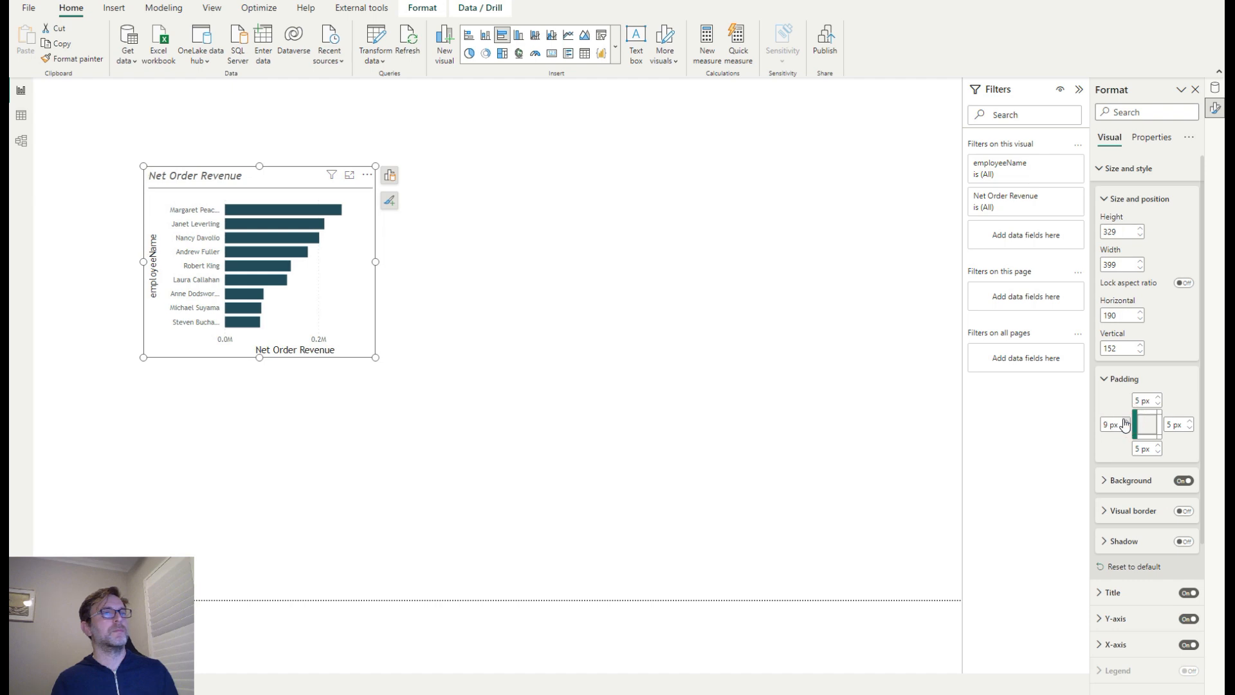
{"action": "left_click", "coordinate": [1189, 421]}
{"action": "left_click", "coordinate": [1188, 421]}
{"action": "left_click", "coordinate": [1188, 421]}
{"action": "left_click", "coordinate": [1188, 421]}
{"action": "left_click", "coordinate": [1189, 421]}
{"action": "left_click", "coordinate": [1188, 422]}
{"action": "left_click", "coordinate": [1189, 428]}
{"action": "left_click", "coordinate": [1125, 421]}
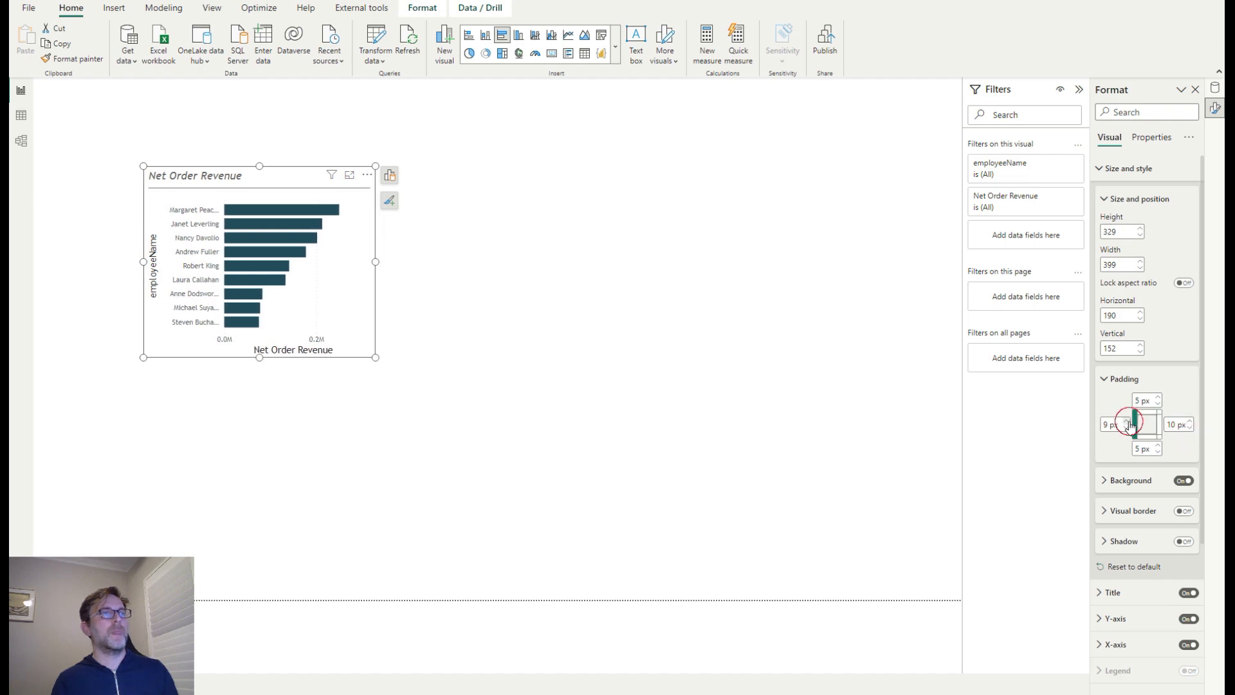
Turn off the Y-axis title and set the maximum area width of the Y-axis values to 28%
{"action": "left_click", "coordinate": [1122, 169]}
{"action": "left_click", "coordinate": [1130, 224]}
{"action": "left_click", "coordinate": [1183, 445]}
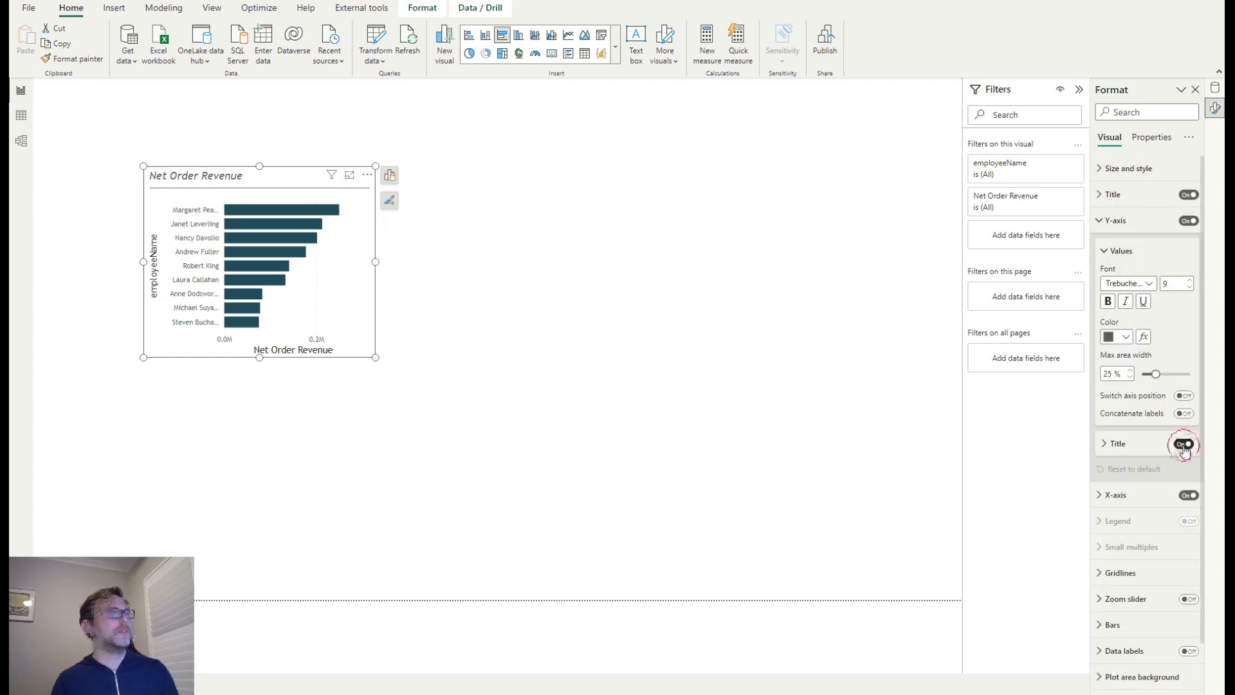
{"action": "left_click", "coordinate": [1131, 371]}
{"action": "left_click", "coordinate": [1131, 371]}
{"action": "left_click", "coordinate": [1131, 371]}
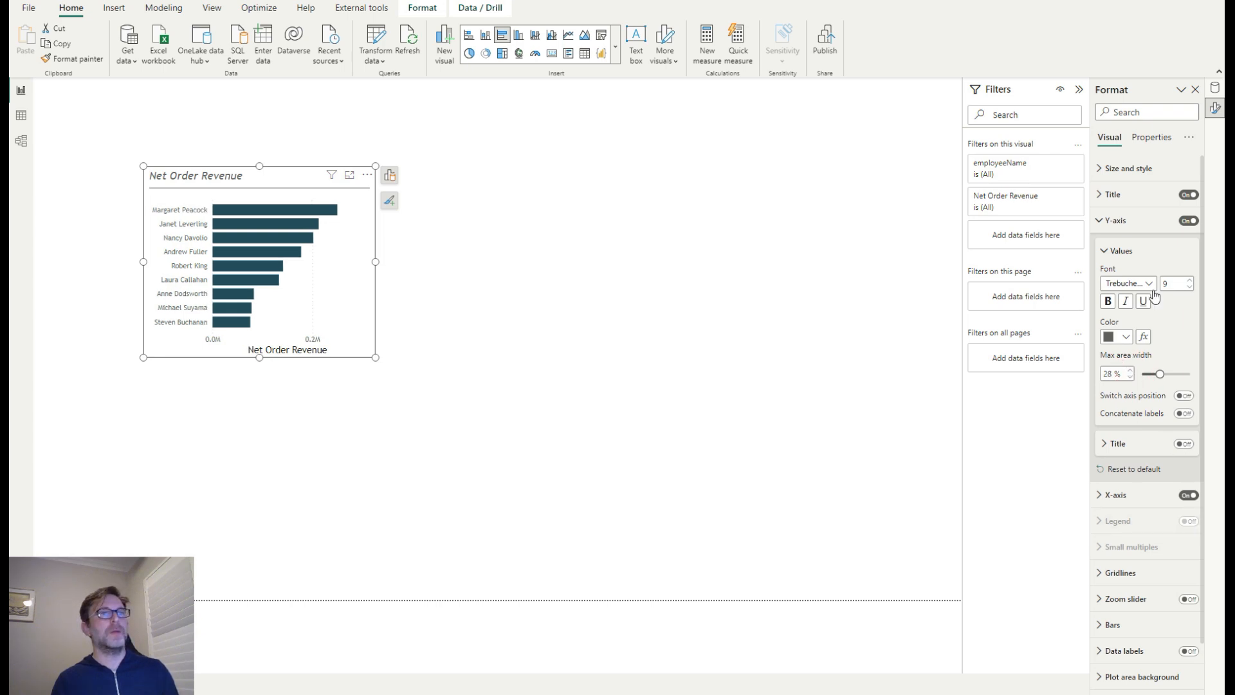
Turn off the bar chart's vertical gridlines
{"action": "left_click", "coordinate": [1119, 250]}
{"action": "left_click", "coordinate": [1145, 409]}
{"action": "left_click", "coordinate": [1183, 440]}
{"action": "scroll", "coordinate": [1168, 488], "scroll_direction": "down", "scroll_amount": 1}
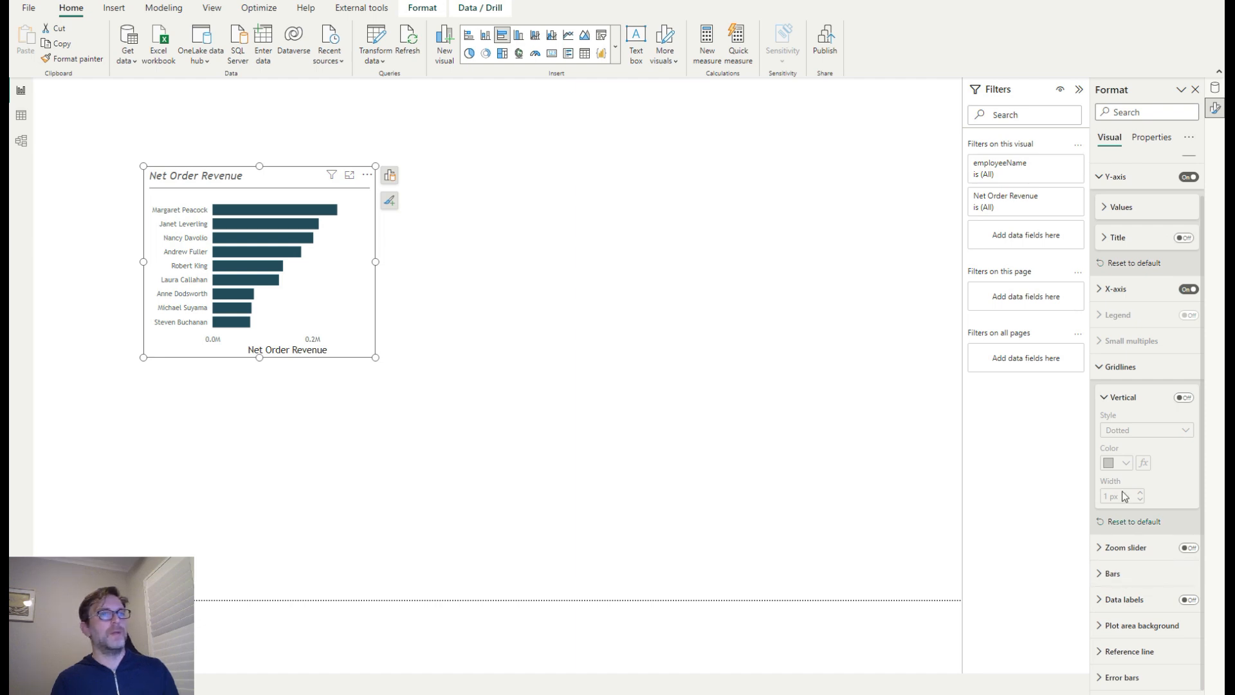
Turn off the X-axis of the Net Order Revenue bar chart while leaving its axis title on
{"action": "scroll", "coordinate": [1128, 386], "scroll_direction": "up", "scroll_amount": 1}
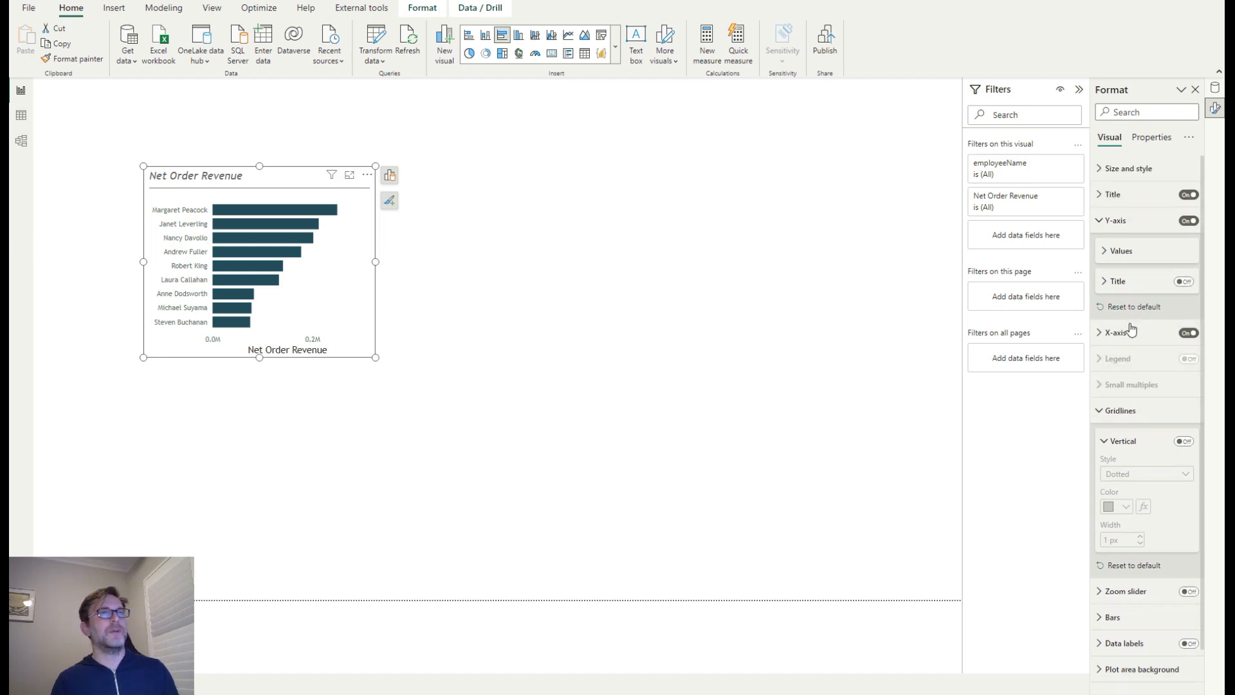
{"action": "left_click", "coordinate": [1129, 330]}
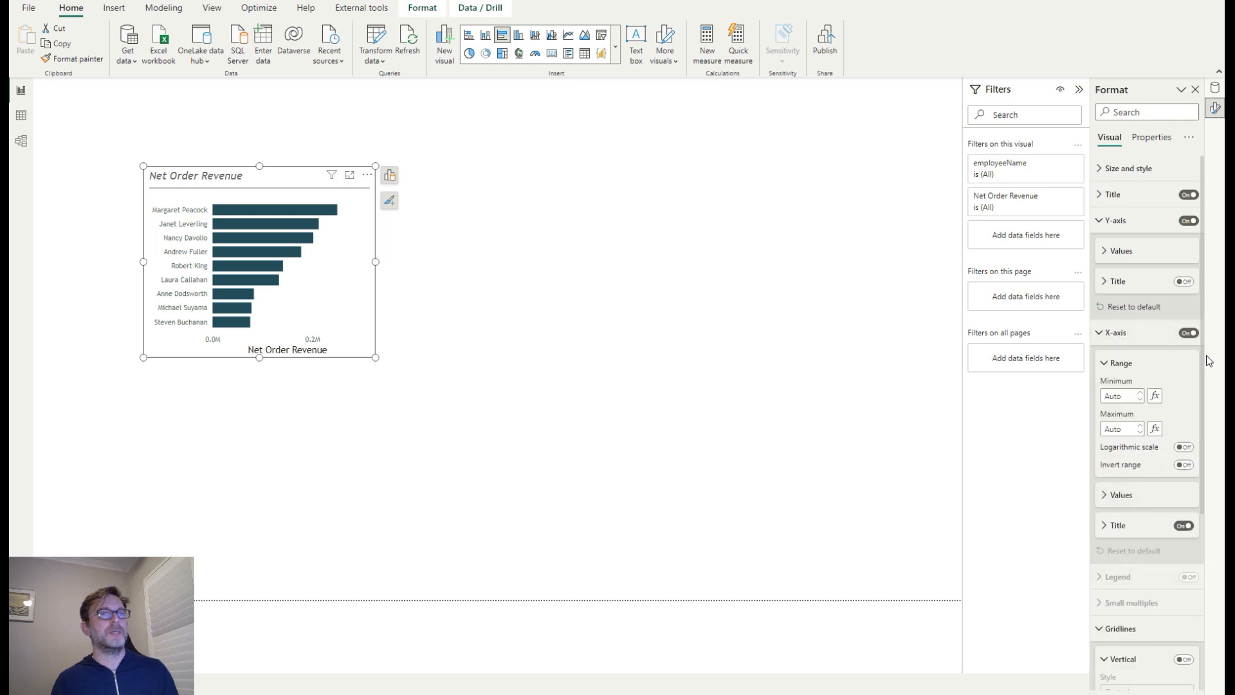
{"action": "left_click", "coordinate": [1187, 333]}
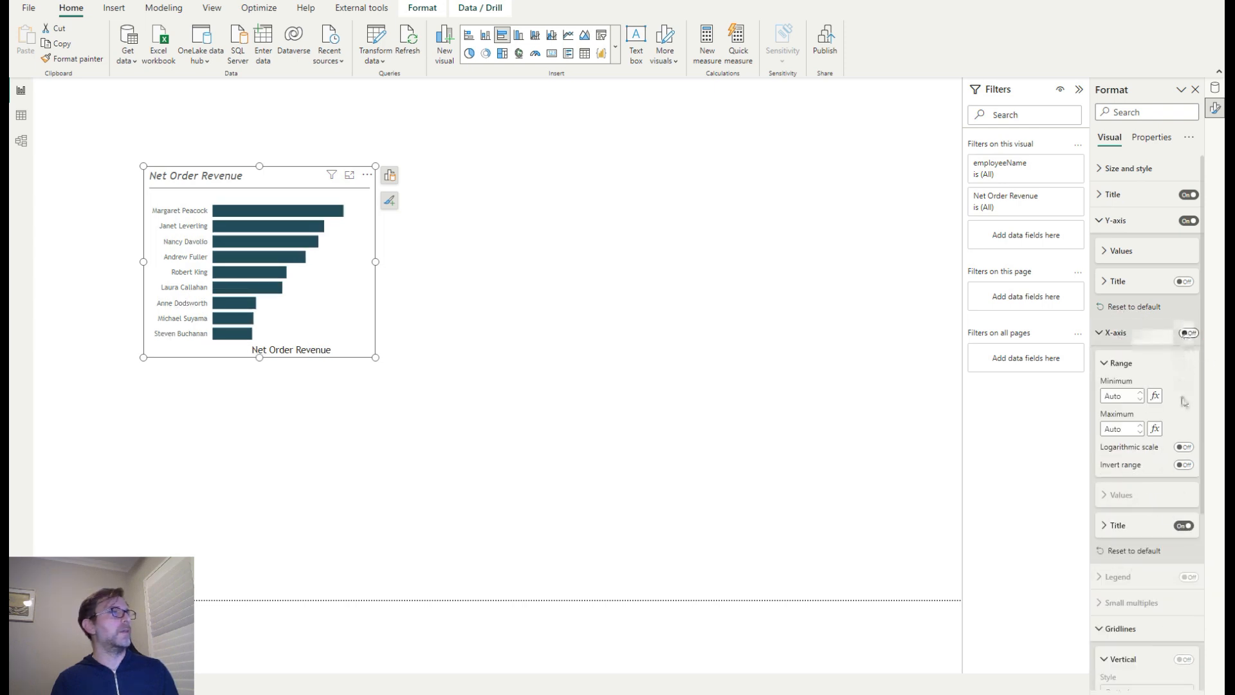
Set the bar chart's X-axis title to italic with a font size of 11
{"action": "left_click", "coordinate": [1118, 525]}
{"action": "scroll", "coordinate": [1173, 430], "scroll_direction": "down", "scroll_amount": 4}
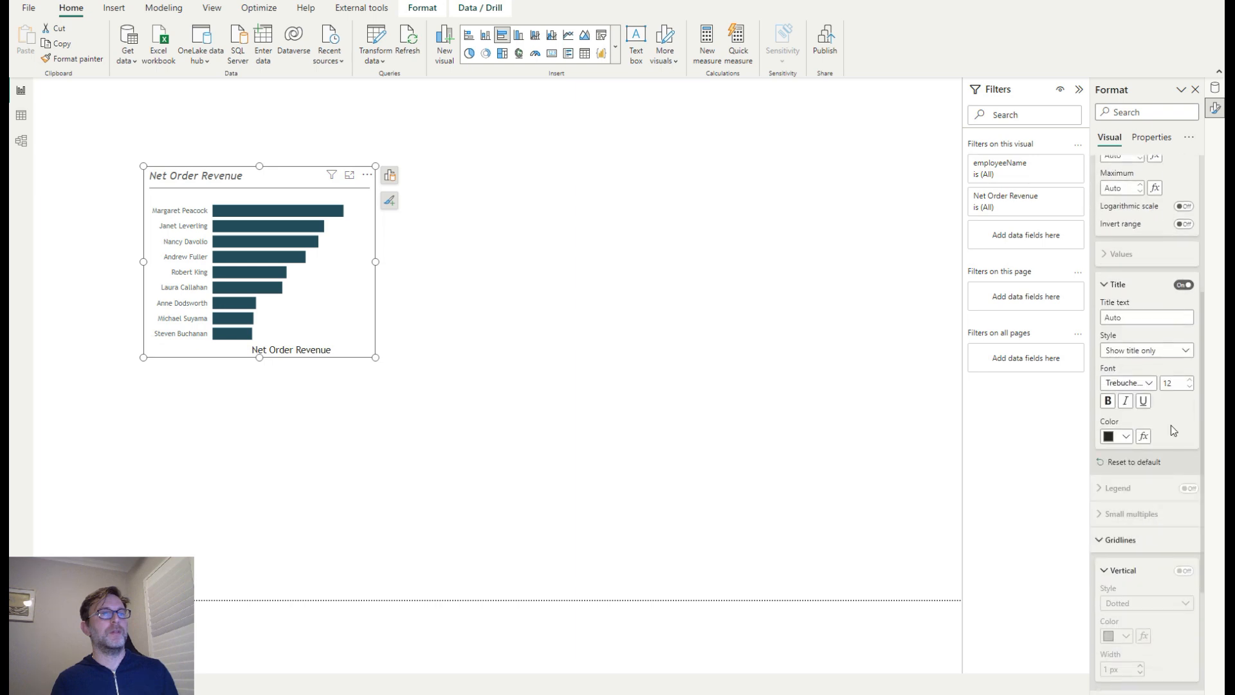
{"action": "left_click", "coordinate": [1190, 386]}
{"action": "left_click", "coordinate": [1190, 385]}
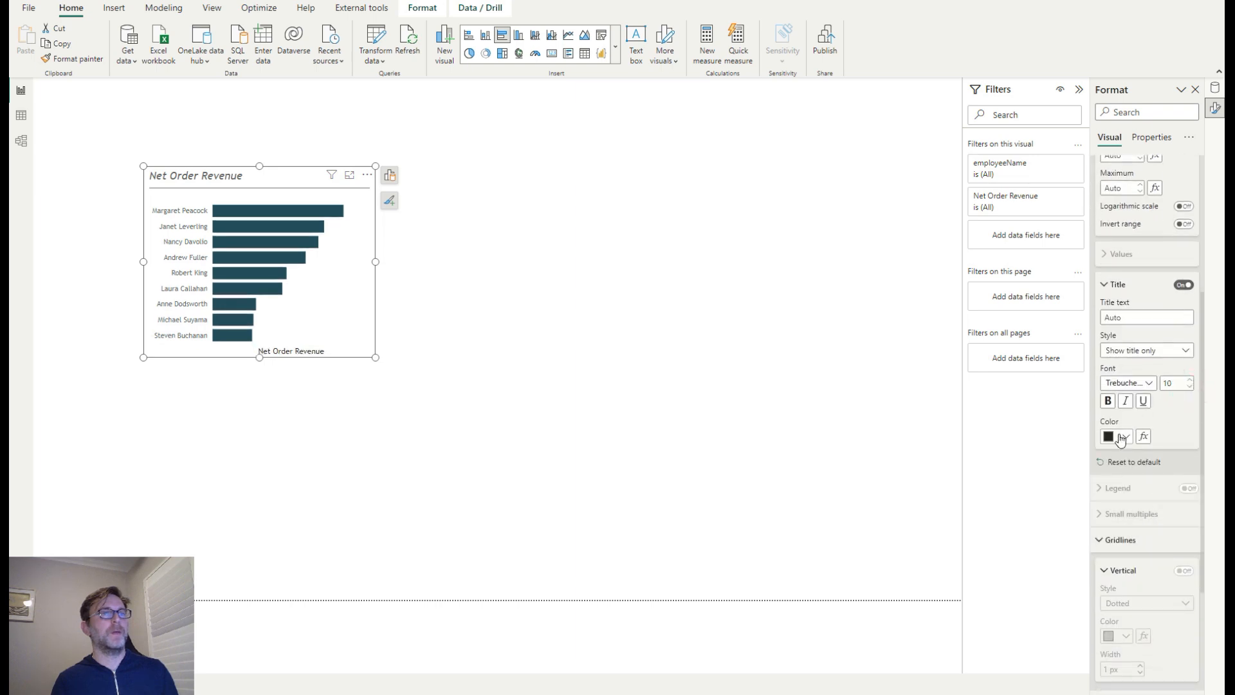
{"action": "left_click", "coordinate": [1126, 436]}
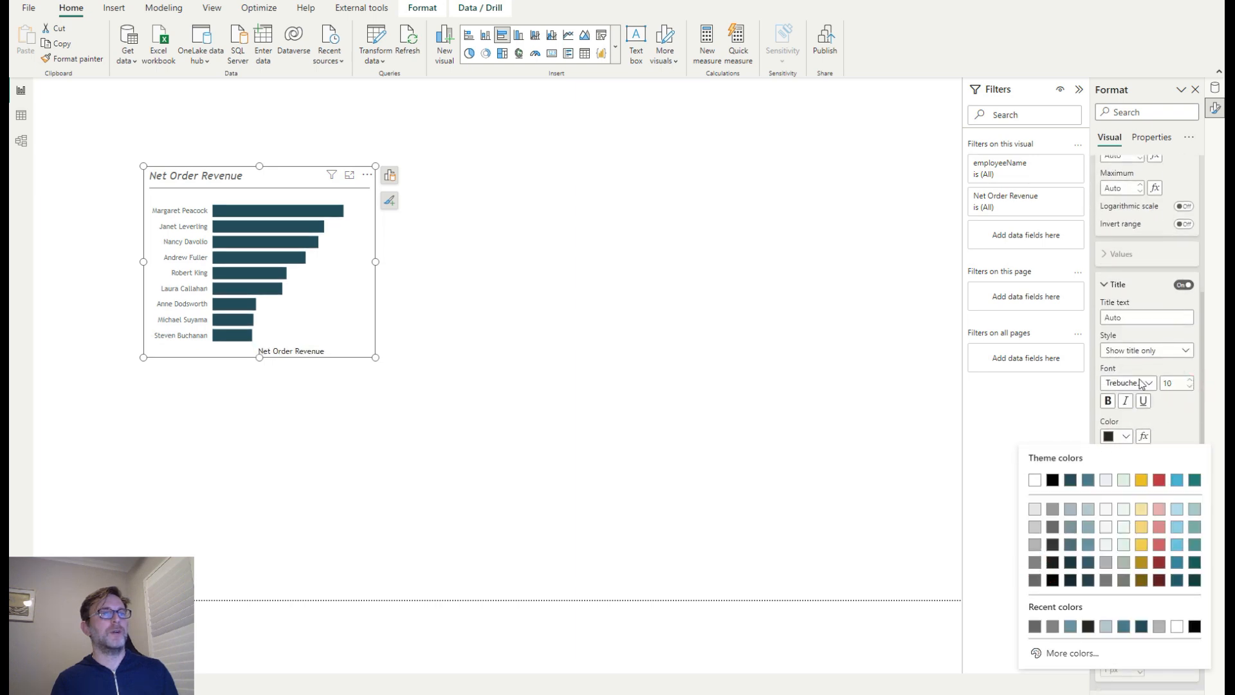
{"action": "left_click", "coordinate": [1158, 412]}
{"action": "left_click", "coordinate": [1124, 400]}
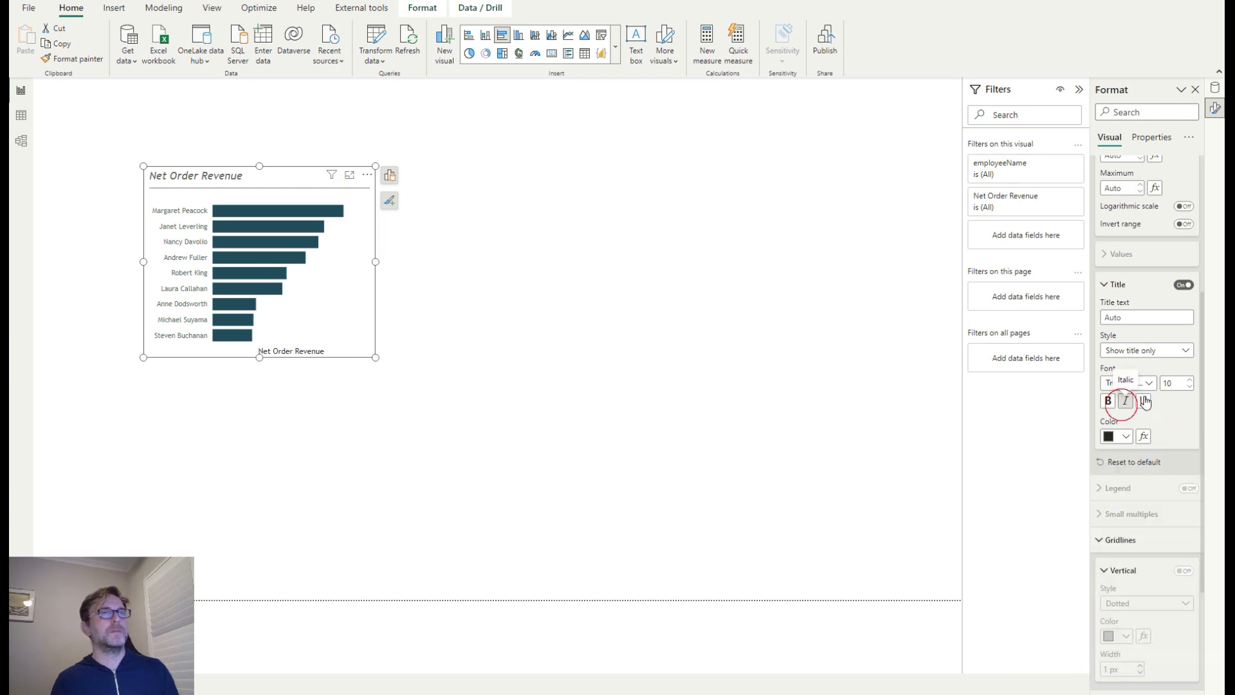
{"action": "left_click", "coordinate": [1188, 379]}
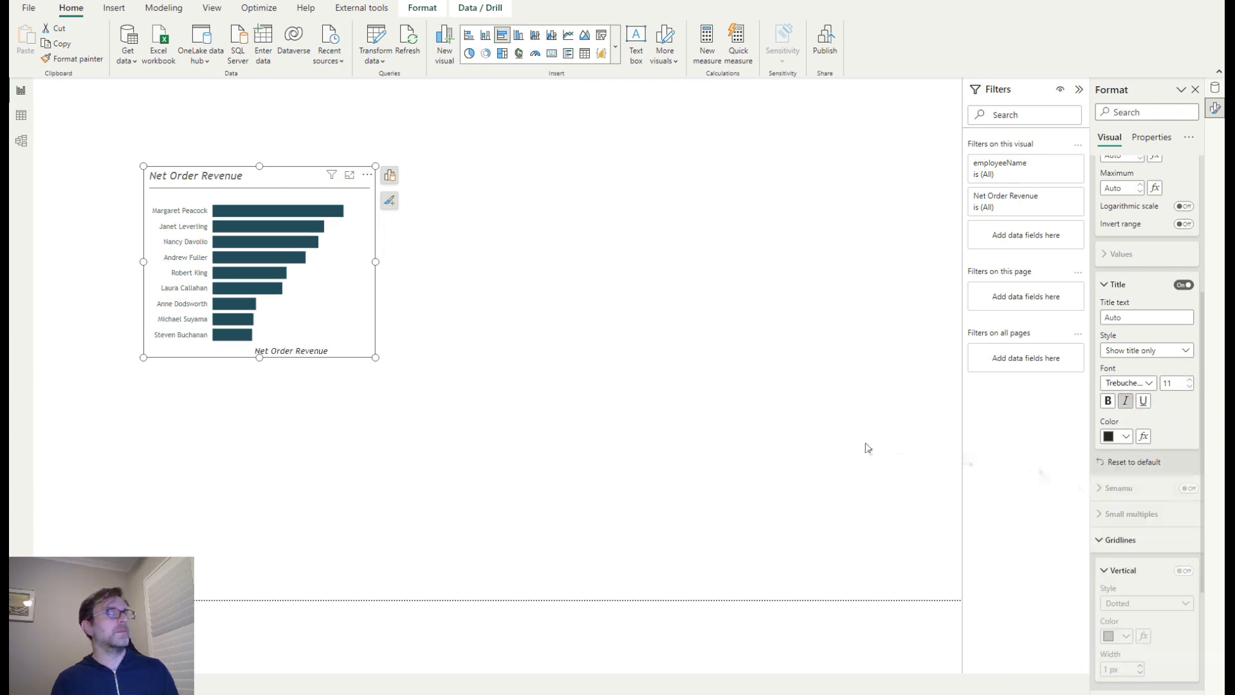
Turn on the bar chart's data labels and open their value settings
{"action": "scroll", "coordinate": [1131, 550], "scroll_direction": "down", "scroll_amount": 3}
{"action": "left_click", "coordinate": [1188, 599]}
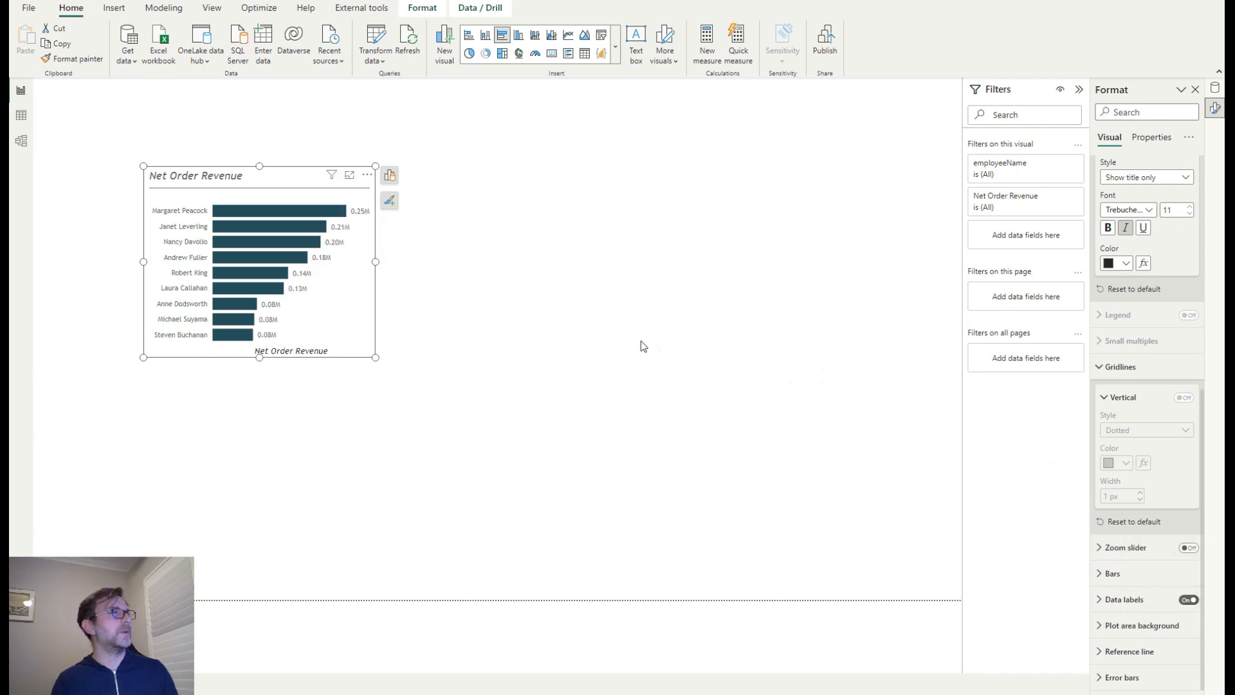
{"action": "left_click", "coordinate": [1116, 599]}
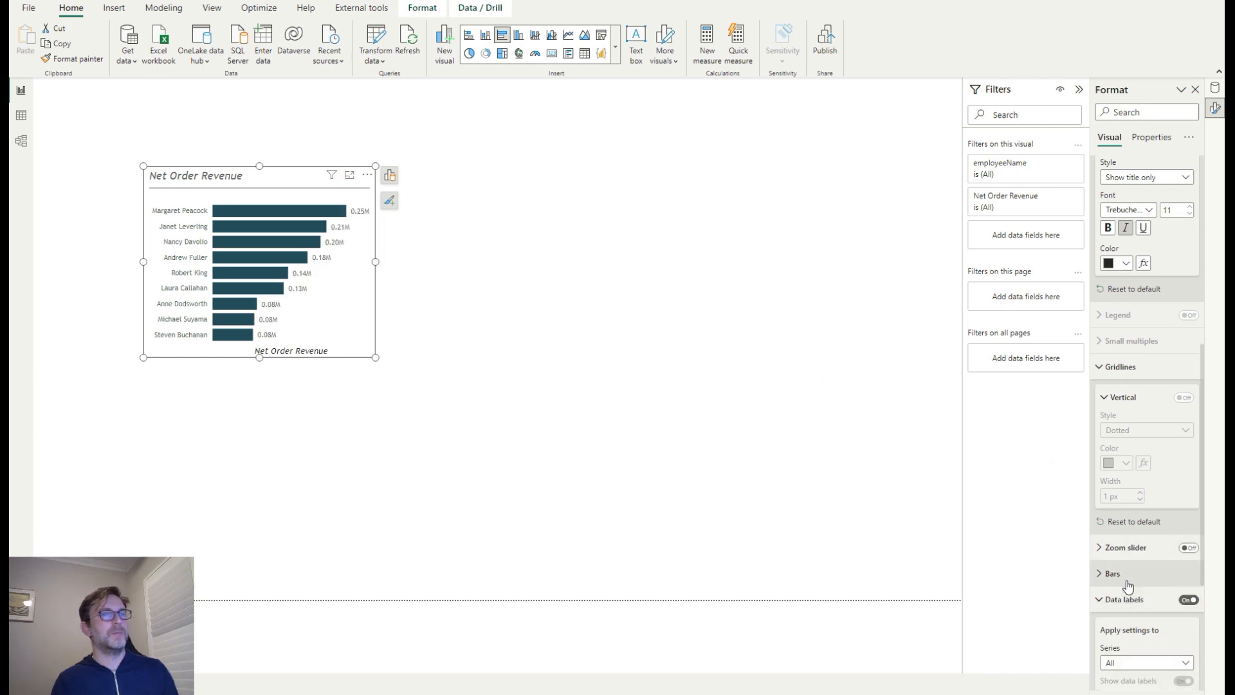
{"action": "scroll", "coordinate": [1135, 553], "scroll_direction": "down", "scroll_amount": 3}
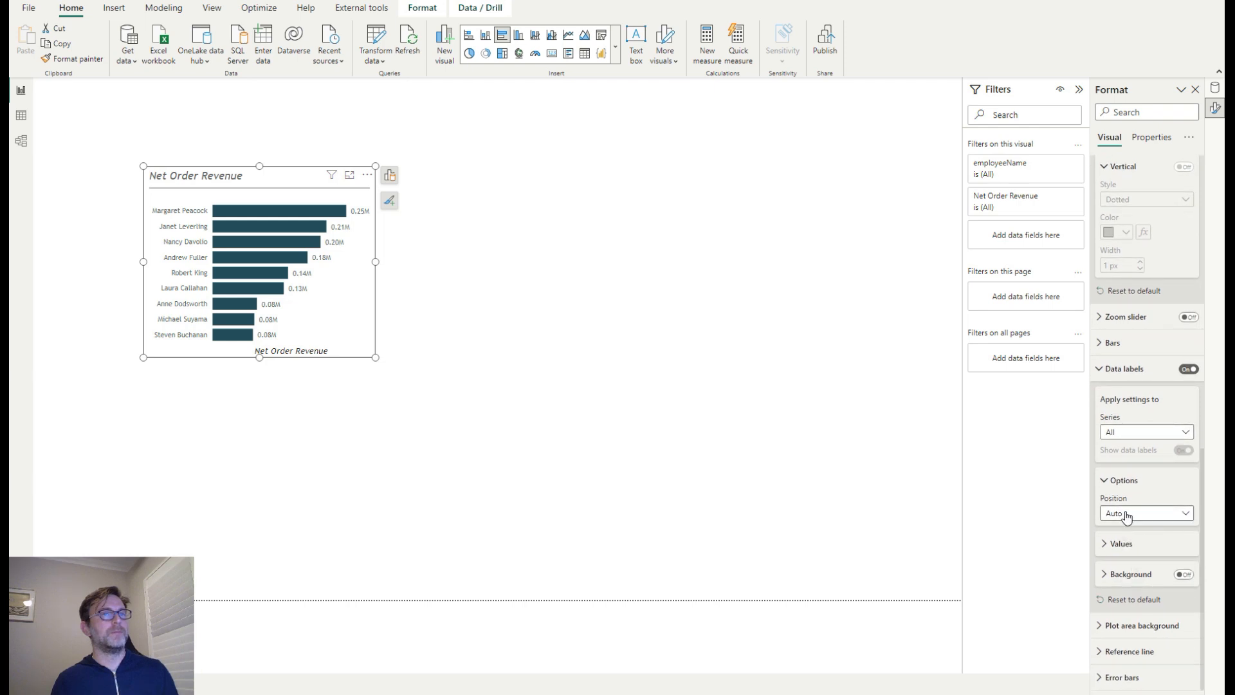
{"action": "left_click", "coordinate": [1127, 543]}
{"action": "scroll", "coordinate": [1143, 450], "scroll_direction": "down", "scroll_amount": 3}
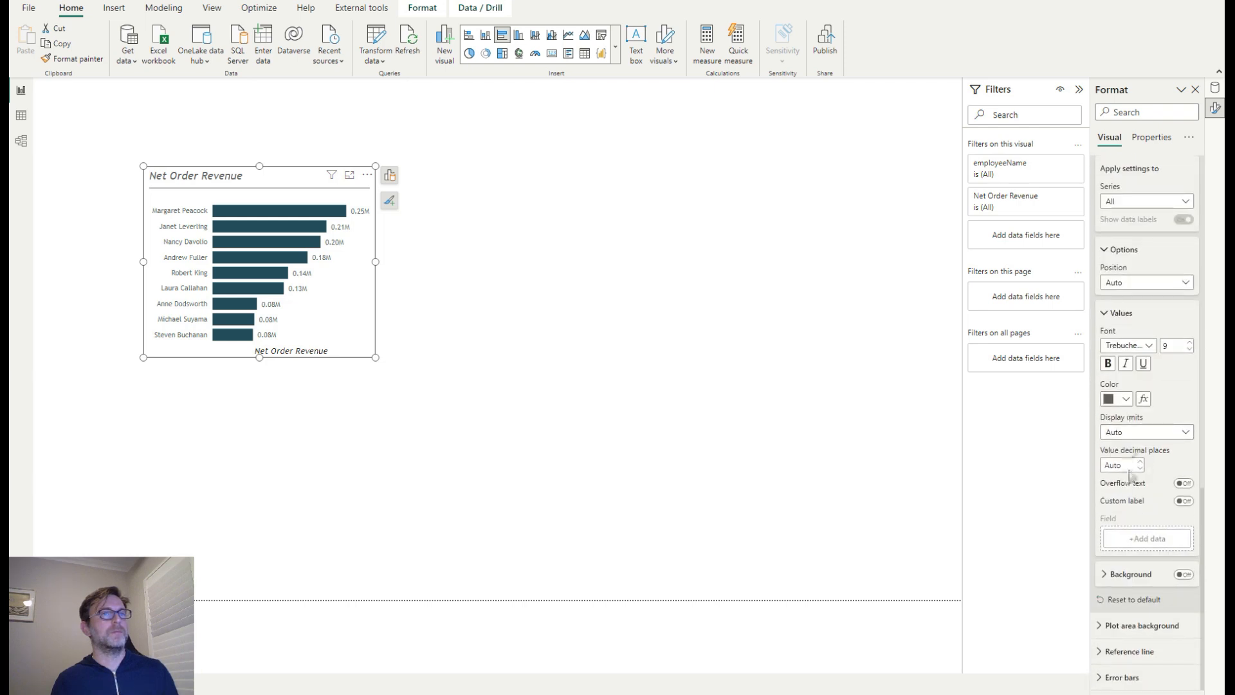
{"action": "left_click", "coordinate": [1118, 464]}
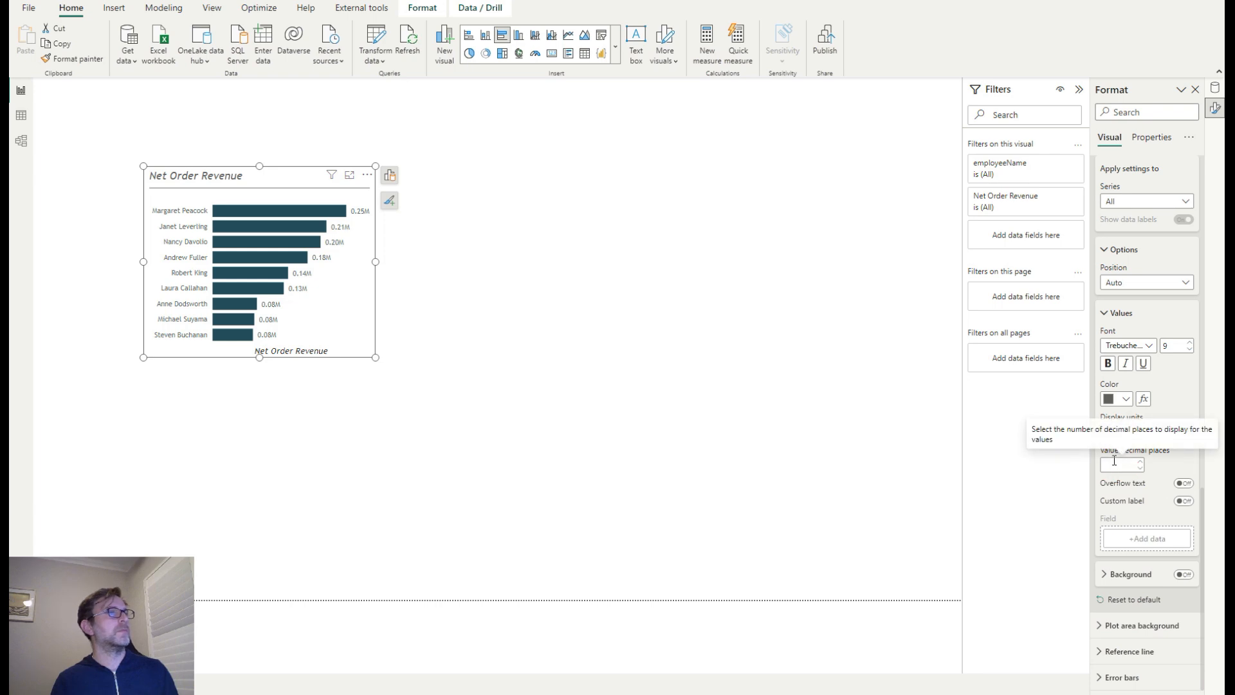
{"action": "left_click", "coordinate": [610, 371]}
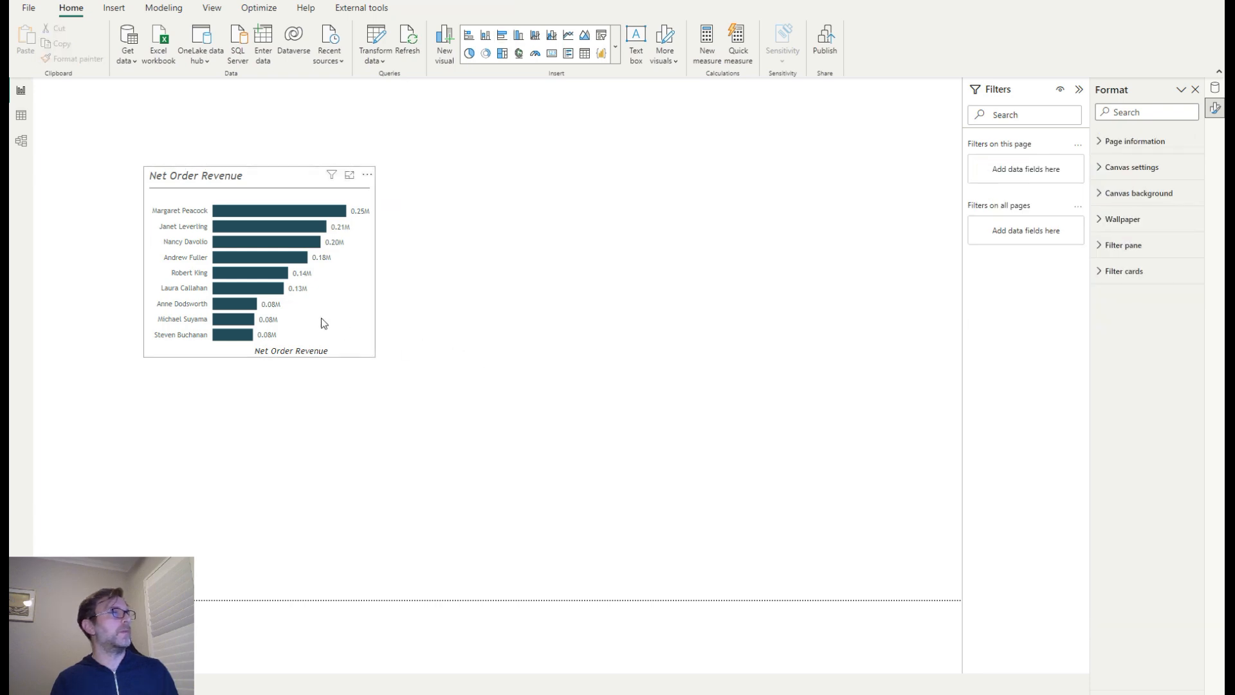
Duplicate the Net Order Revenue bar chart twice and place the copies side by side next to the original
{"action": "left_click", "coordinate": [341, 306]}
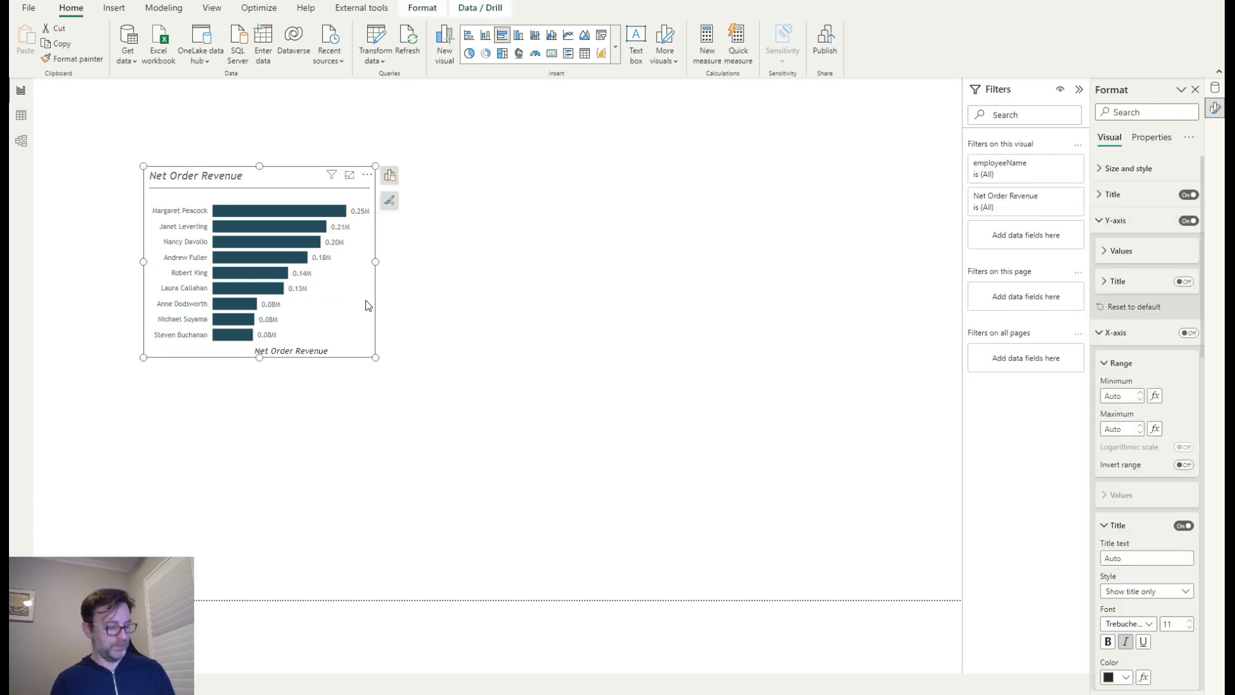
{"action": "key", "text": "ctrl+c"}
{"action": "key", "text": "ctrl+v"}
{"action": "left_click_drag", "start_coordinate": [334, 305], "coordinate": [573, 305]}
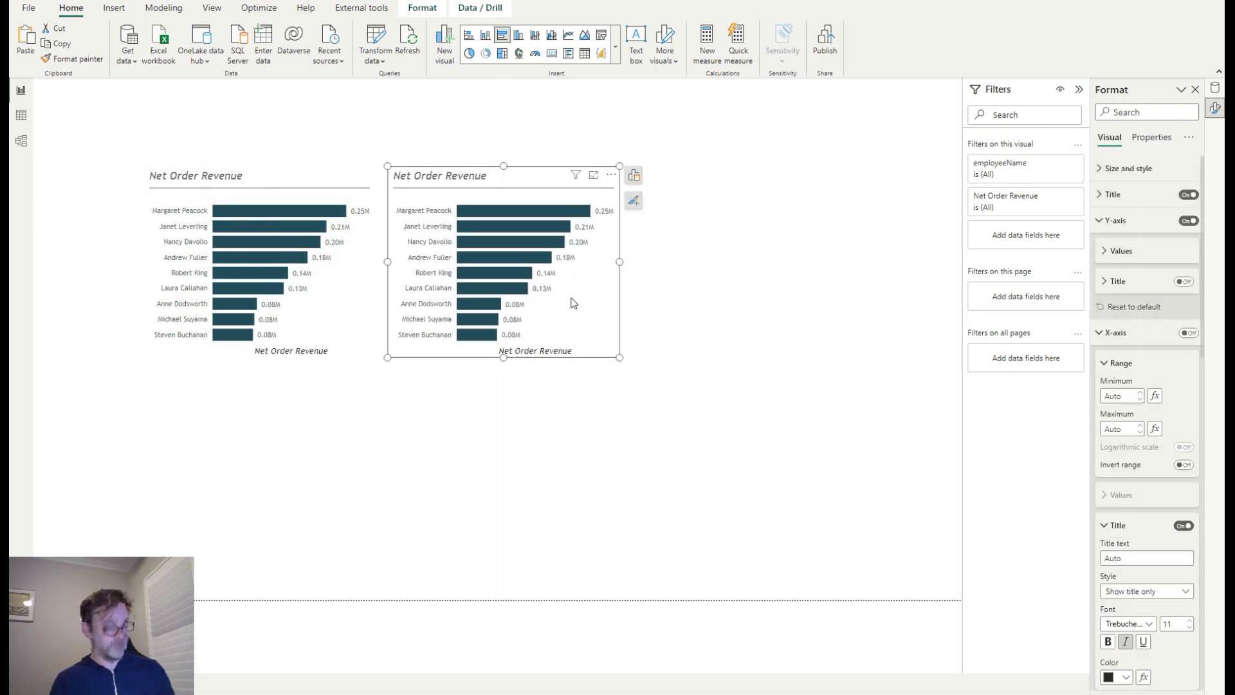
{"action": "key", "text": "ctrl+v"}
{"action": "left_click_drag", "start_coordinate": [566, 303], "coordinate": [799, 299]}
Replace the X-axis field of the middle bar chart with the No. of Orders measure
{"action": "left_click", "coordinate": [599, 299]}
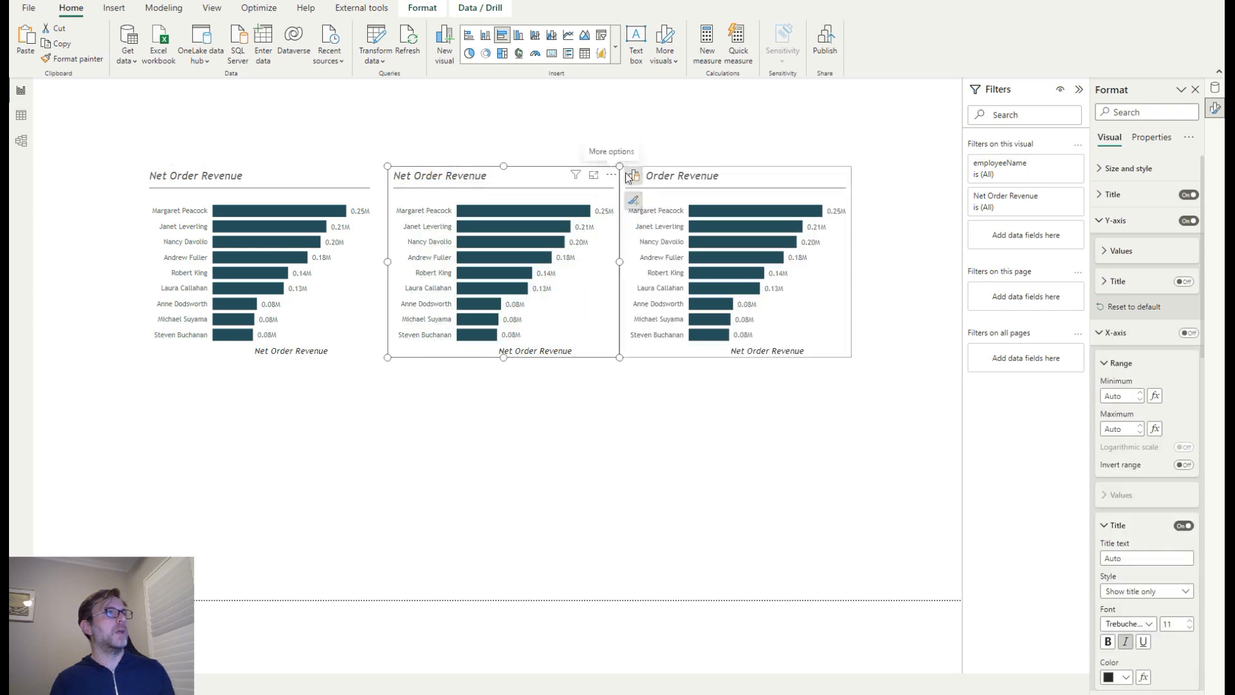
{"action": "left_click", "coordinate": [634, 175]}
{"action": "left_click", "coordinate": [1215, 90]}
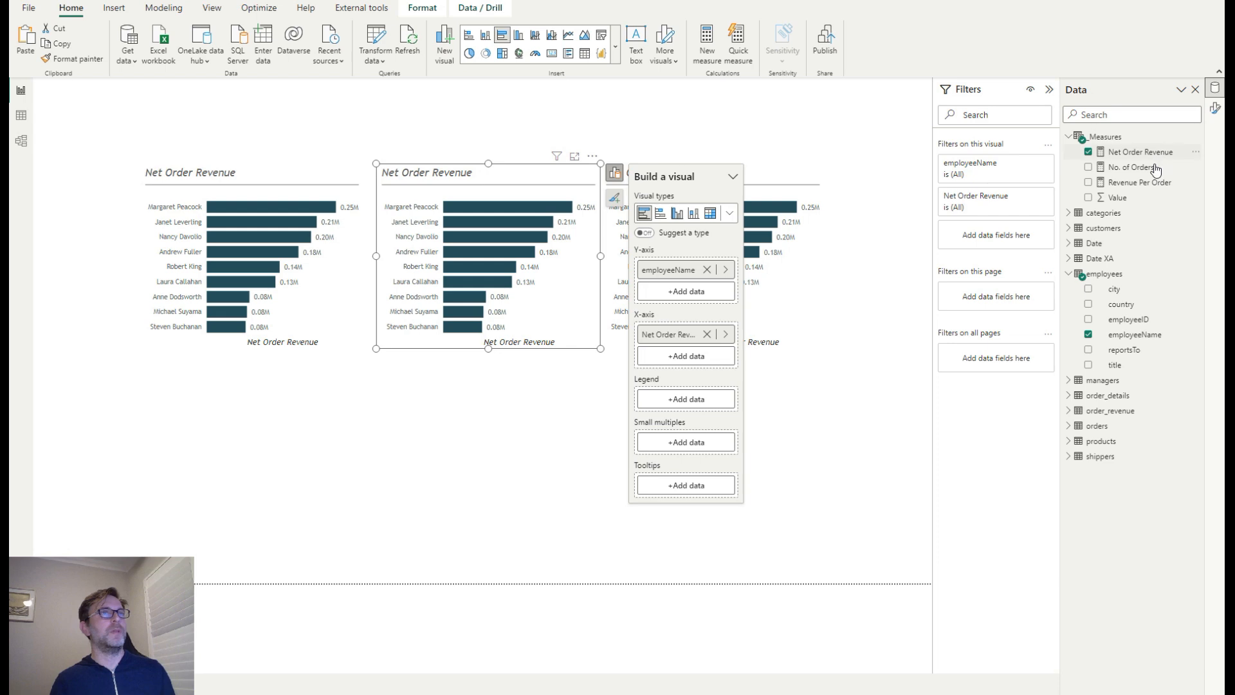
{"action": "left_click_drag", "start_coordinate": [1148, 173], "coordinate": [700, 357]}
{"action": "left_click", "coordinate": [707, 333]}
Replace the X-axis field of the third bar chart with the Revenue Per Order measure
{"action": "left_click", "coordinate": [792, 281]}
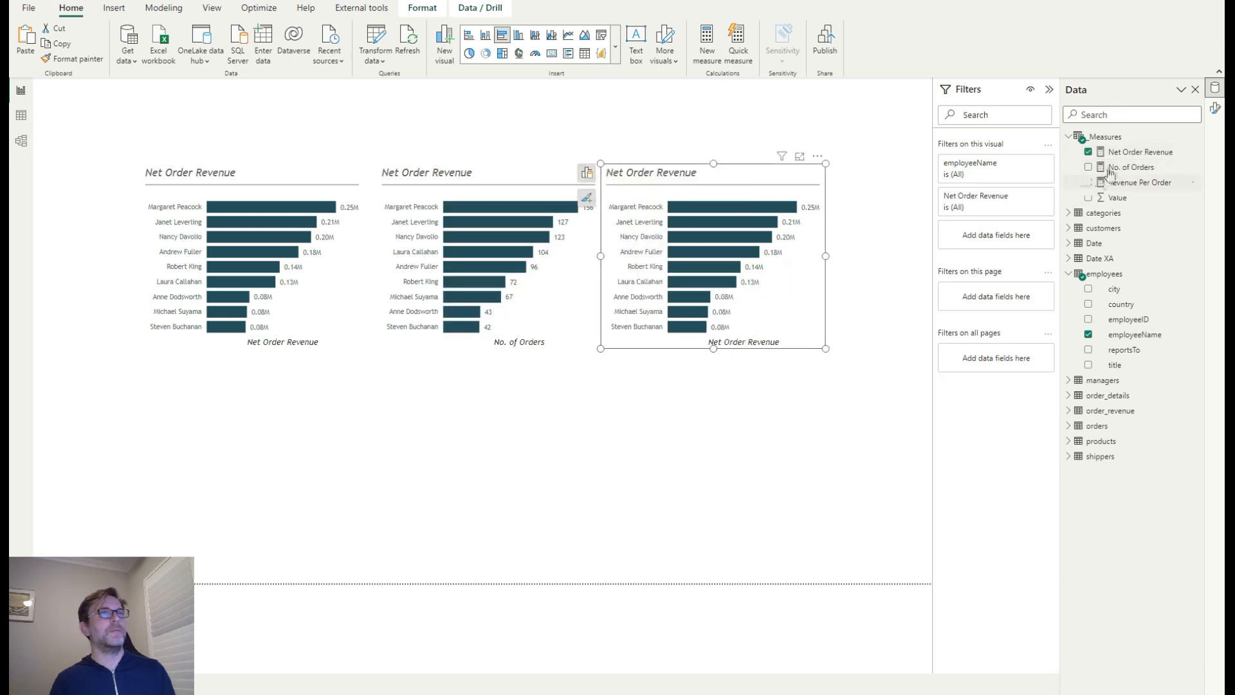
{"action": "left_click", "coordinate": [587, 172]}
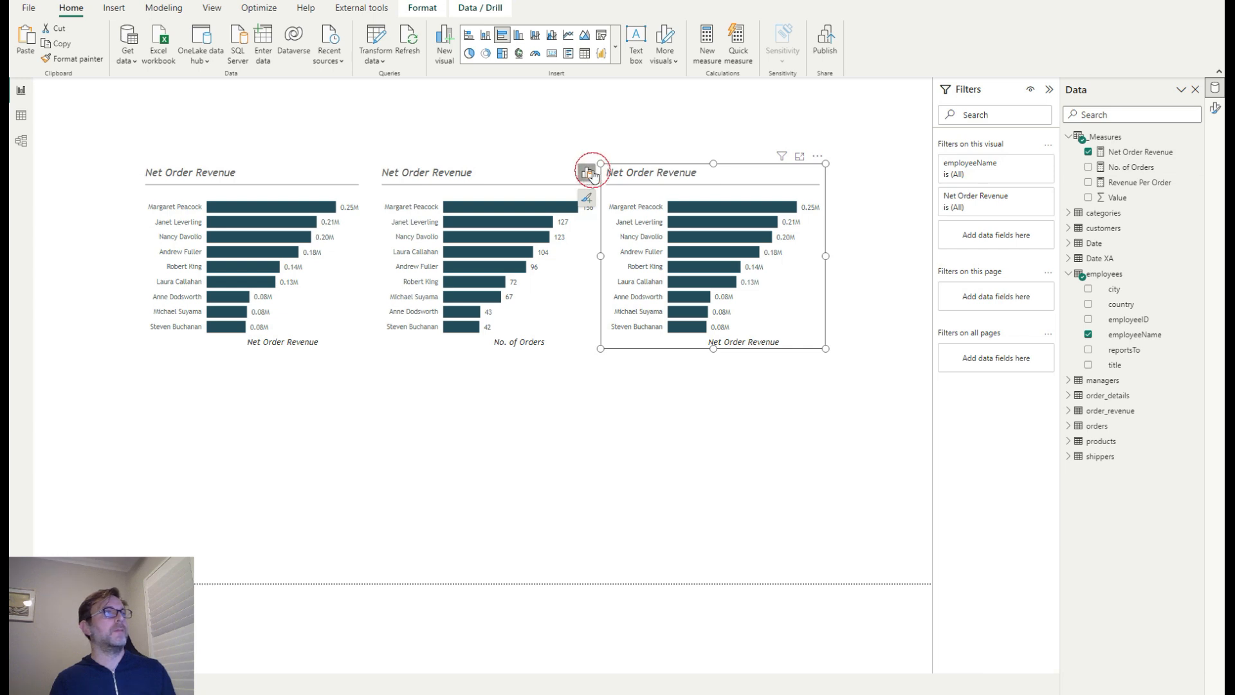
{"action": "left_click_drag", "start_coordinate": [1125, 182], "coordinate": [533, 352]}
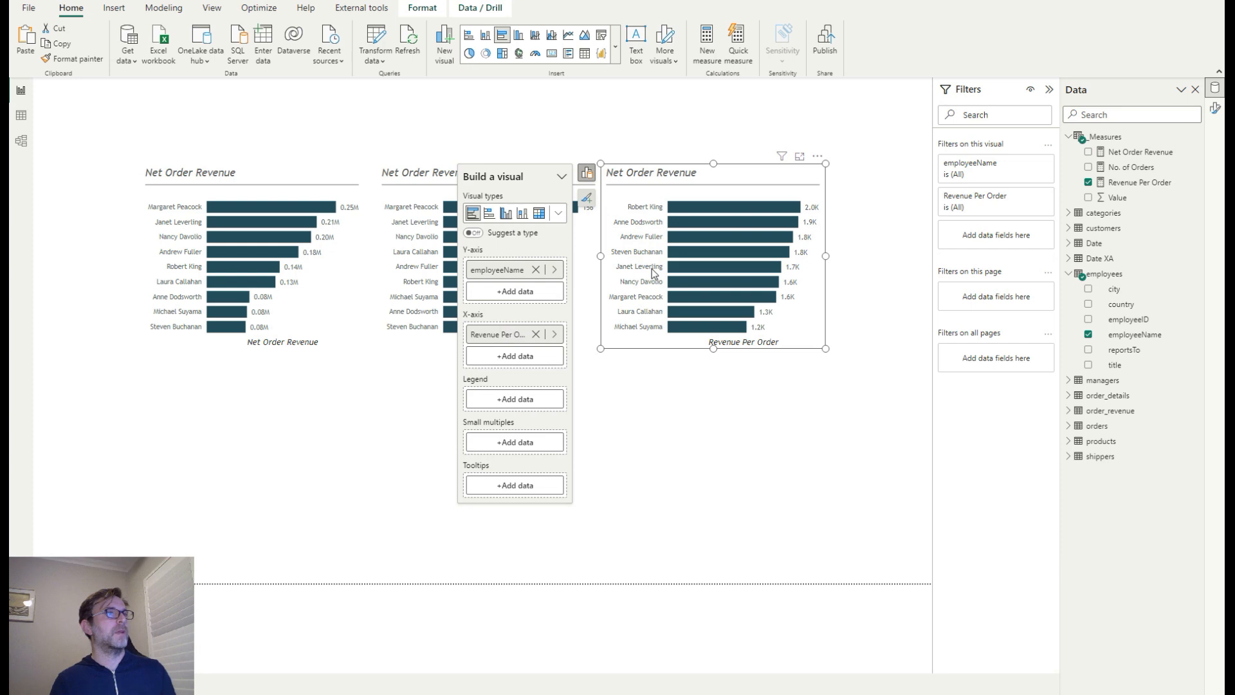
{"action": "left_click", "coordinate": [749, 124]}
Change the middle bar chart's title text to "No. of Orders"
{"action": "left_click", "coordinate": [510, 180]}
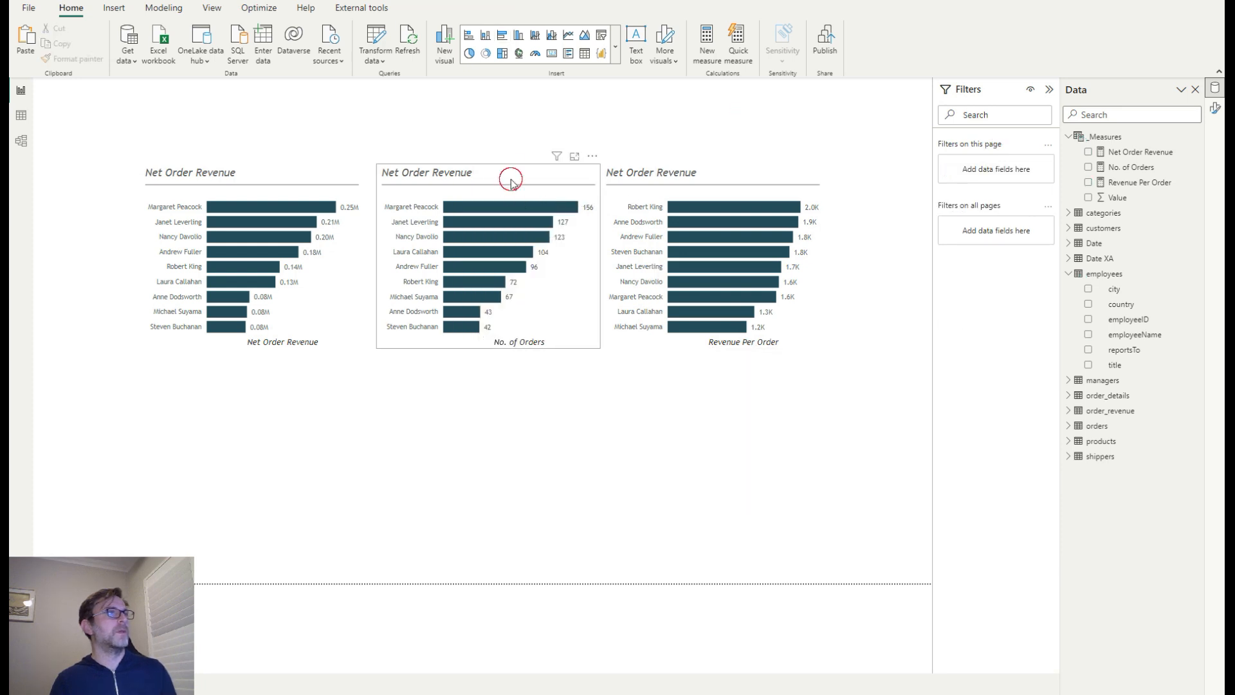
{"action": "left_click", "coordinate": [1214, 108]}
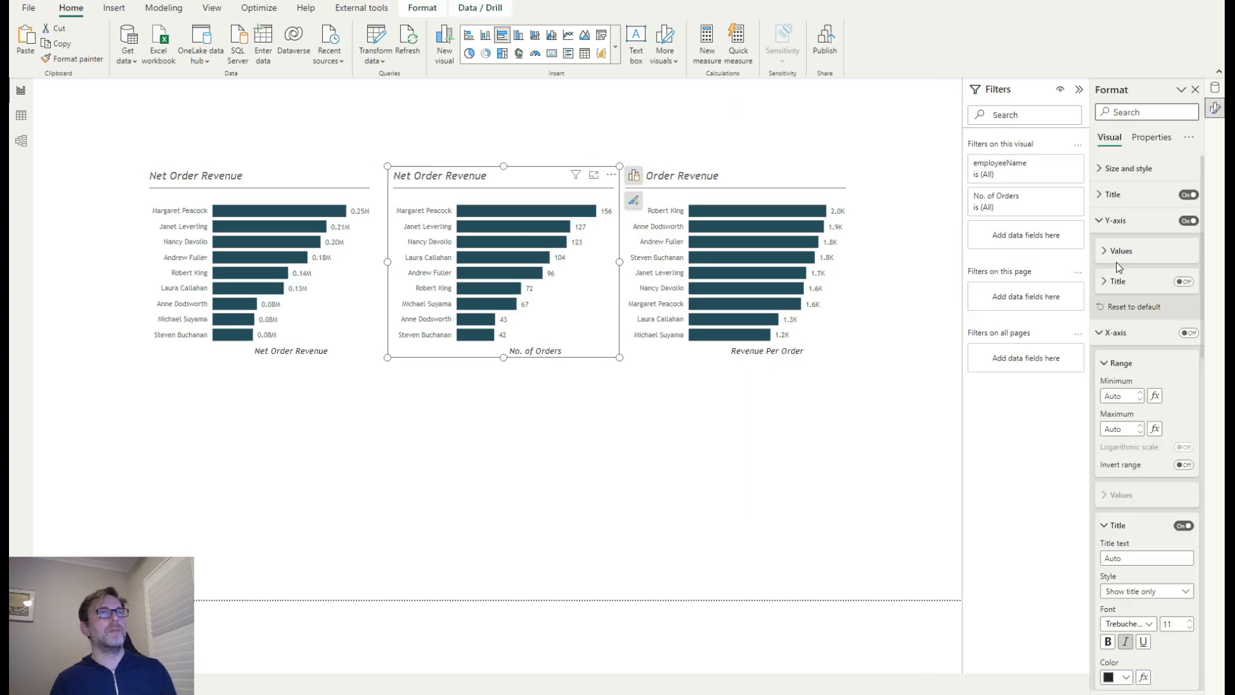
{"action": "left_click", "coordinate": [1119, 194]}
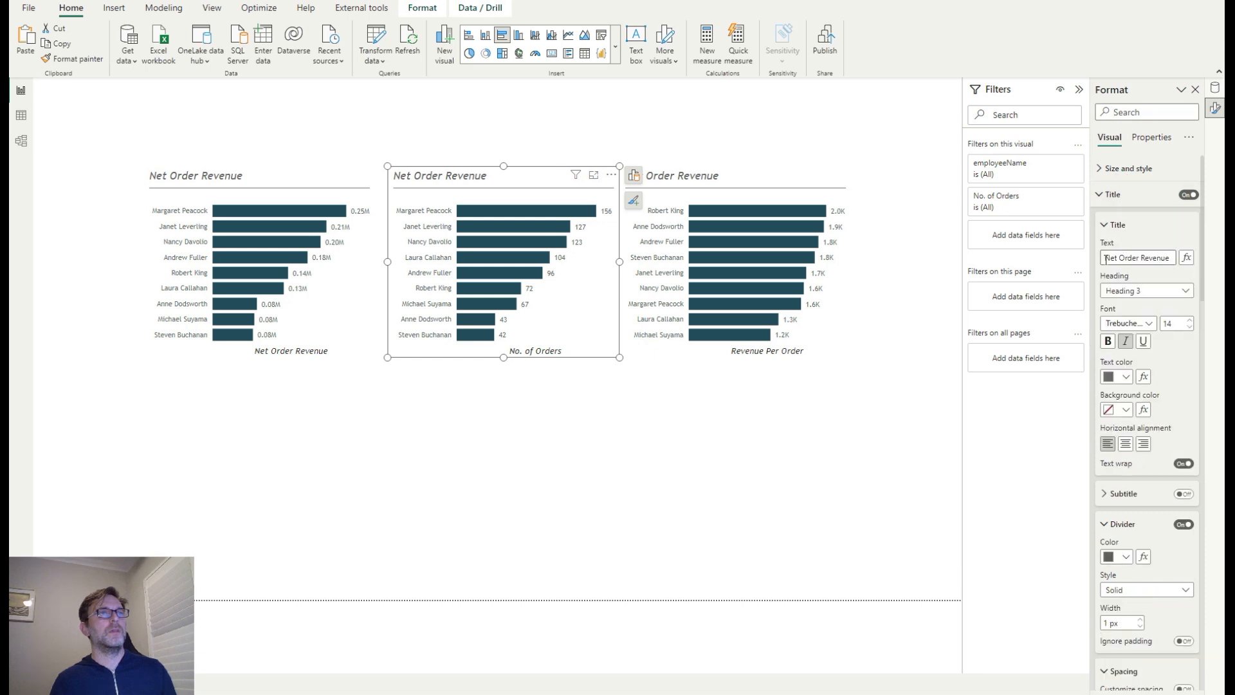
{"action": "left_click", "coordinate": [1105, 257]}
{"action": "type", "text": "No. of Orders"}
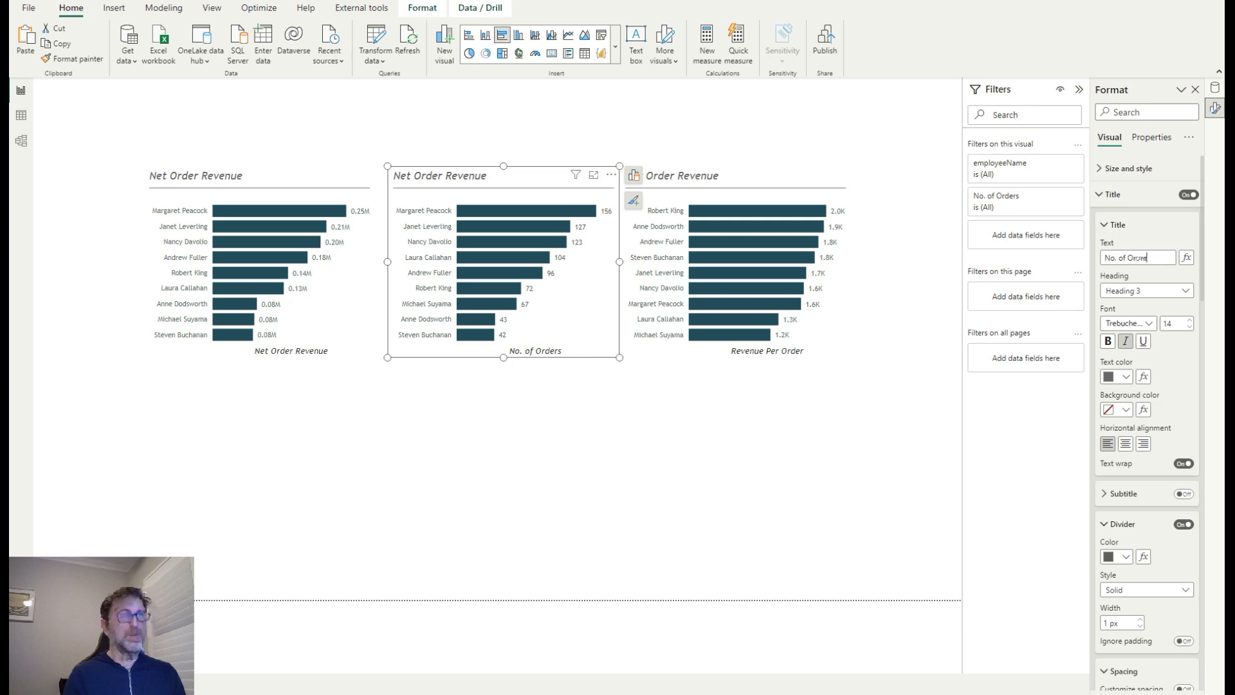
{"action": "key", "text": "Return"}
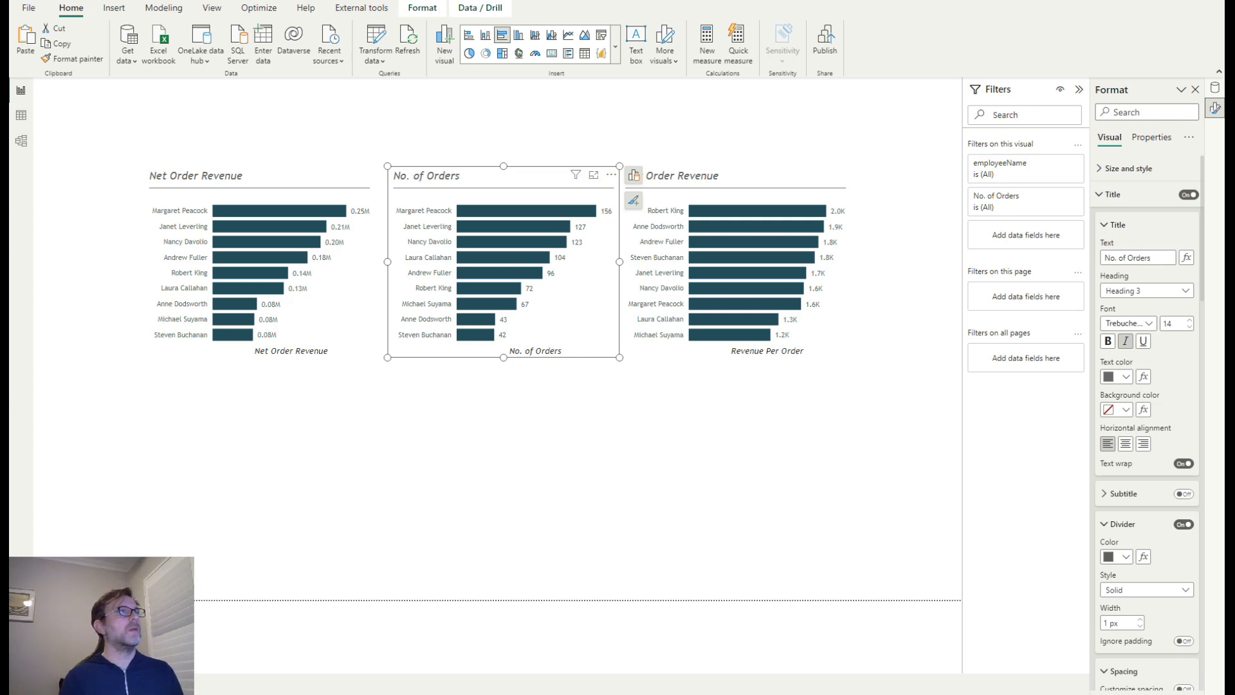
Change the third bar chart's title text to "Revenue Per Order (RevPO)"
{"action": "left_click", "coordinate": [780, 178]}
{"action": "left_click", "coordinate": [1106, 258]}
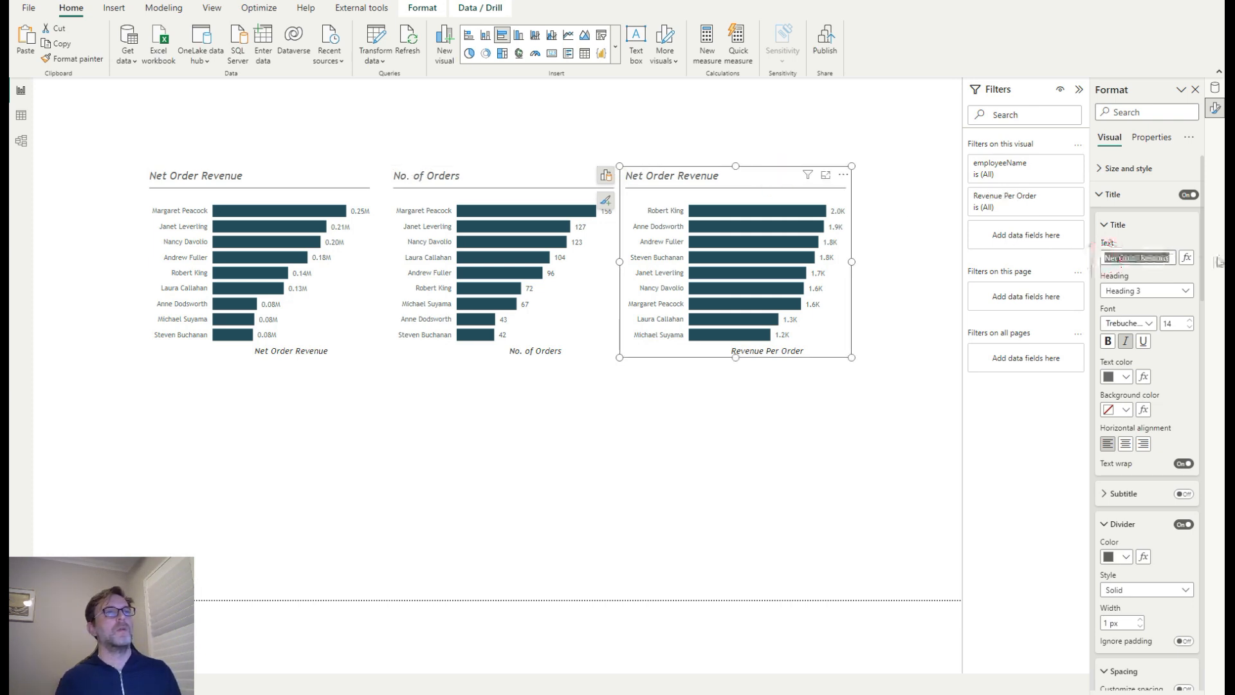
{"action": "type", "text": "Revenue Per"}
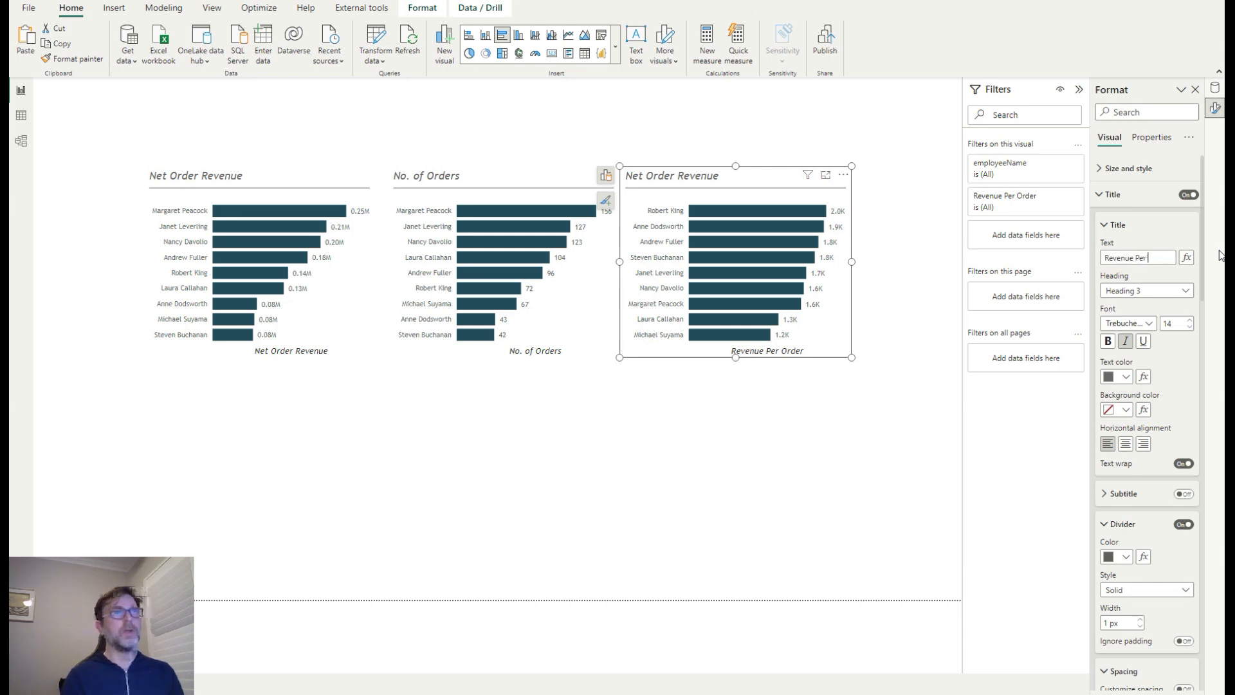
{"action": "key", "text": "Return"}
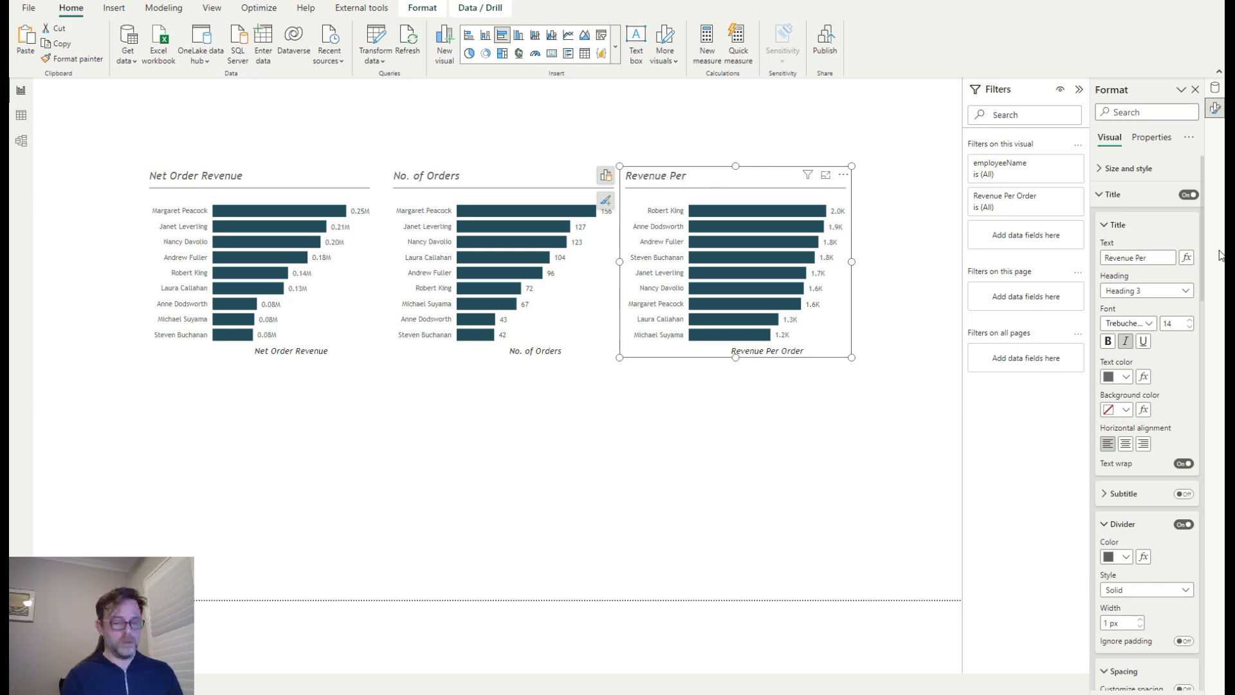
{"action": "type", "text": "Order (RevPO"}
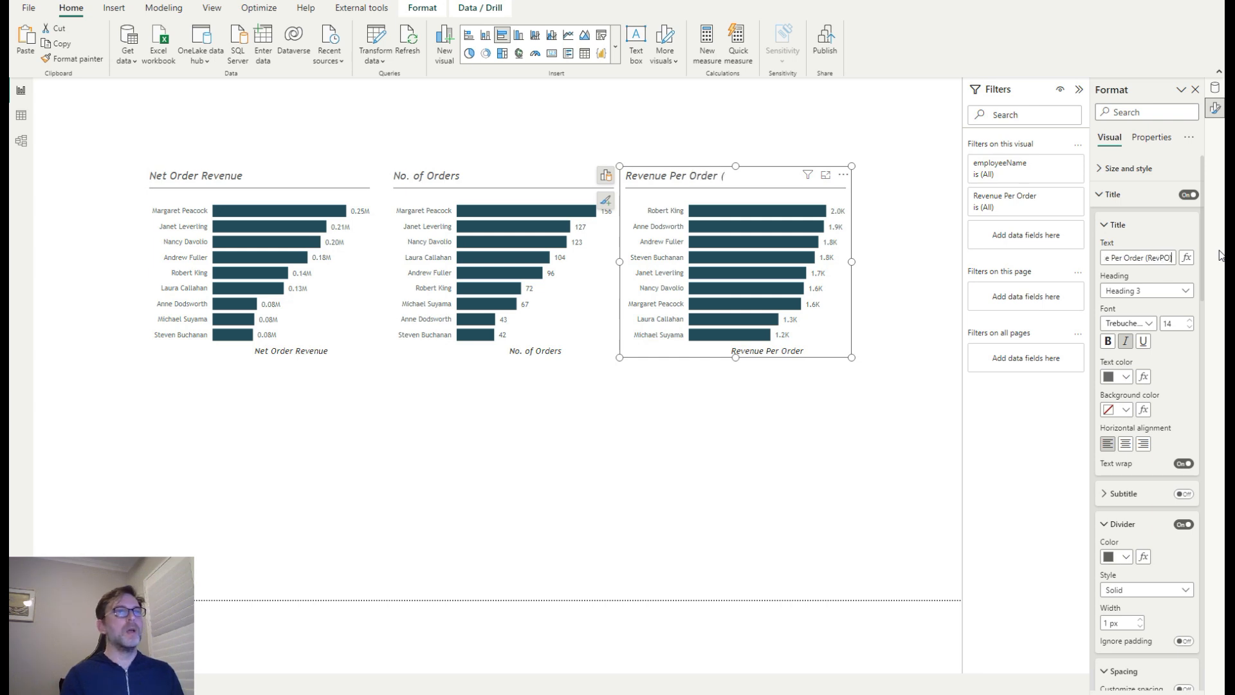
{"action": "left_click", "coordinate": [689, 441]}
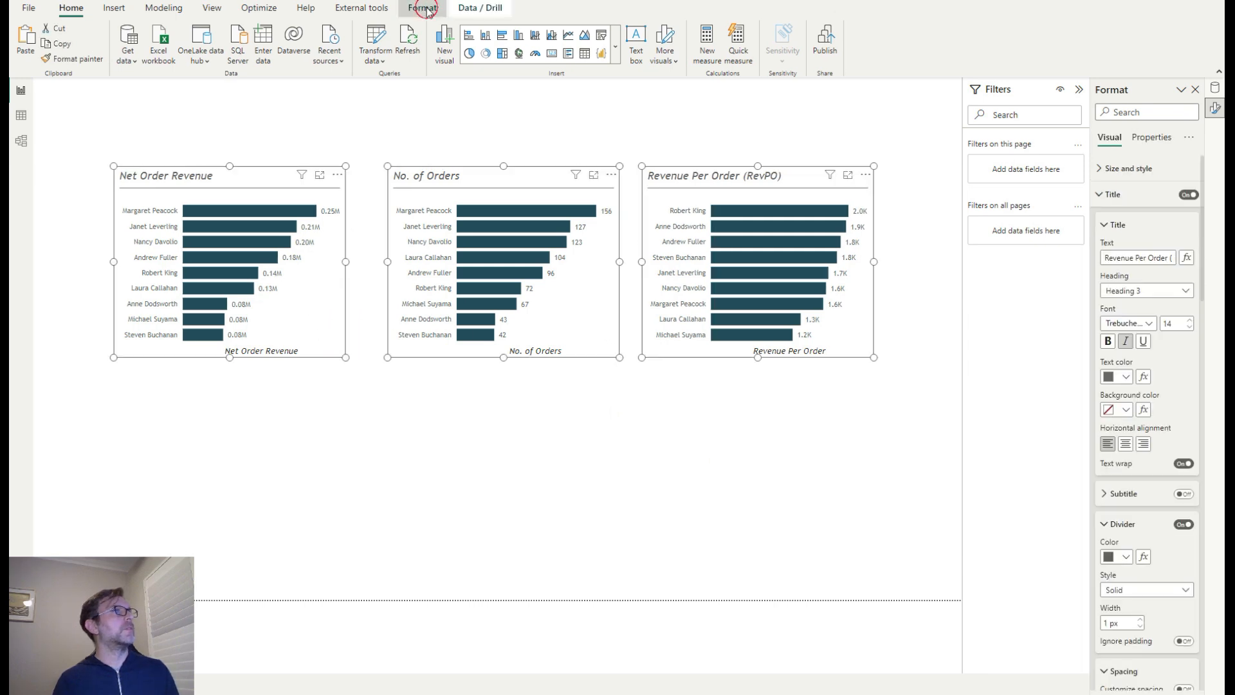
Align the three selected bar charts in a row and distribute them horizontally
{"action": "left_click", "coordinate": [422, 8]}
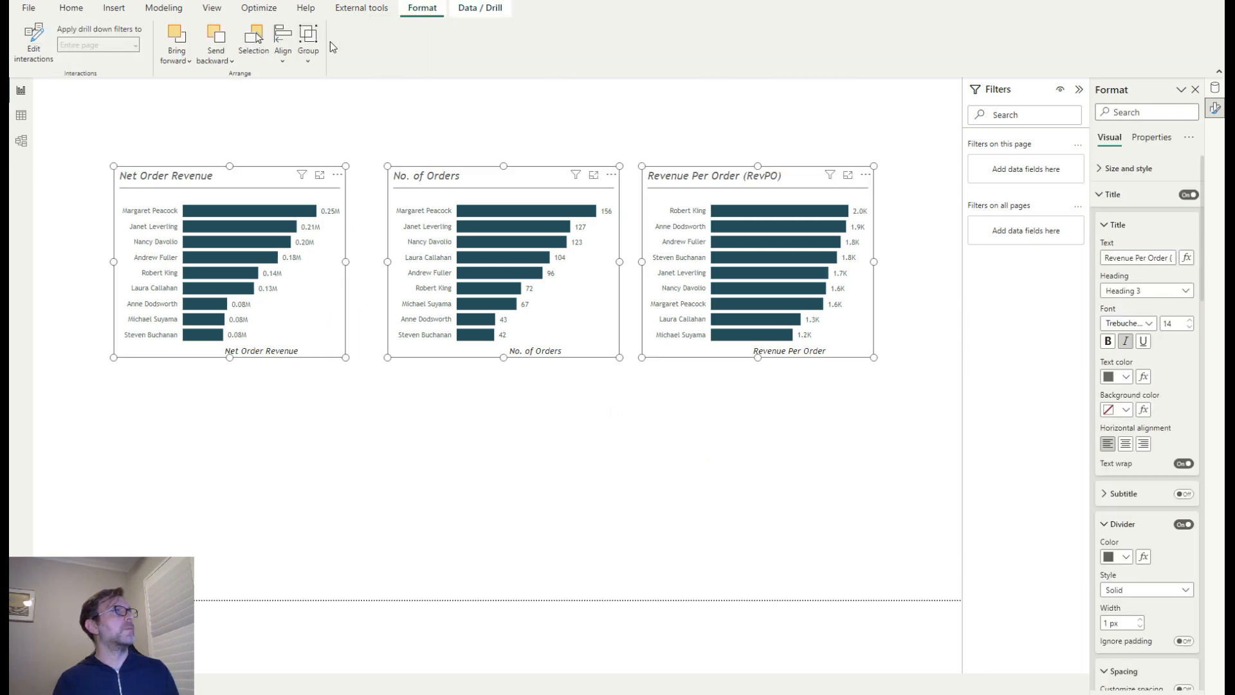
{"action": "left_click", "coordinate": [282, 62]}
{"action": "left_click", "coordinate": [322, 152]}
{"action": "left_click", "coordinate": [287, 52]}
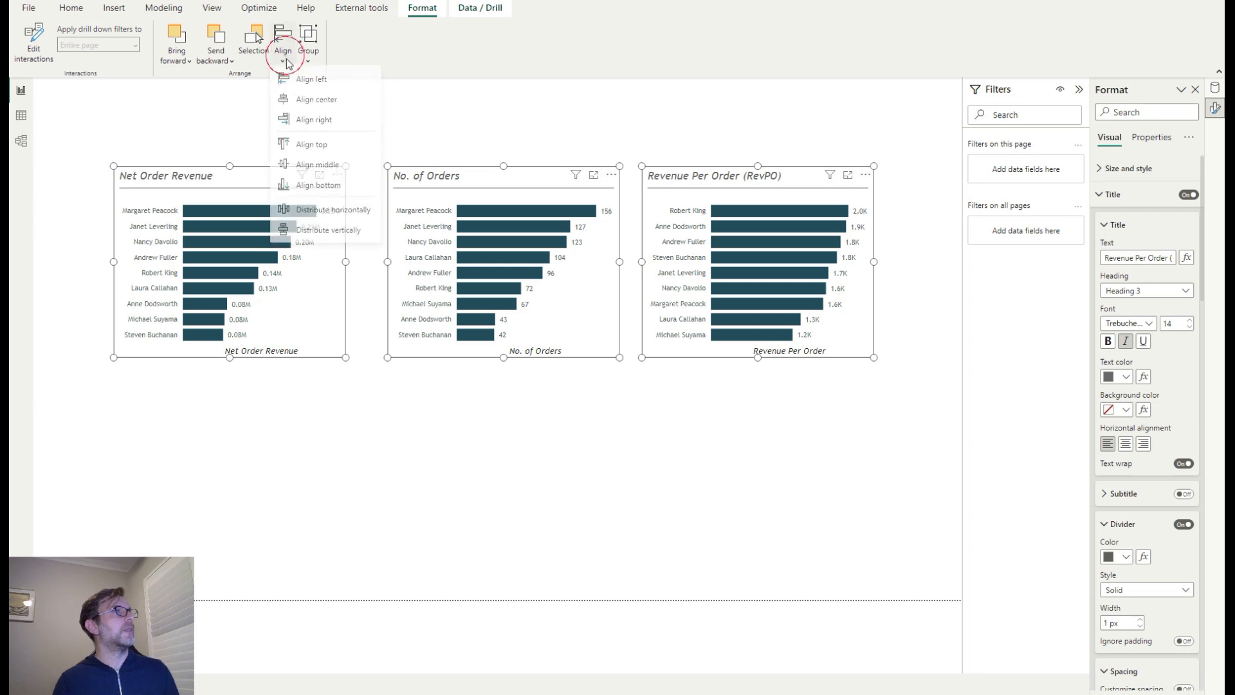
{"action": "left_click", "coordinate": [336, 212]}
{"action": "left_click", "coordinate": [510, 429]}
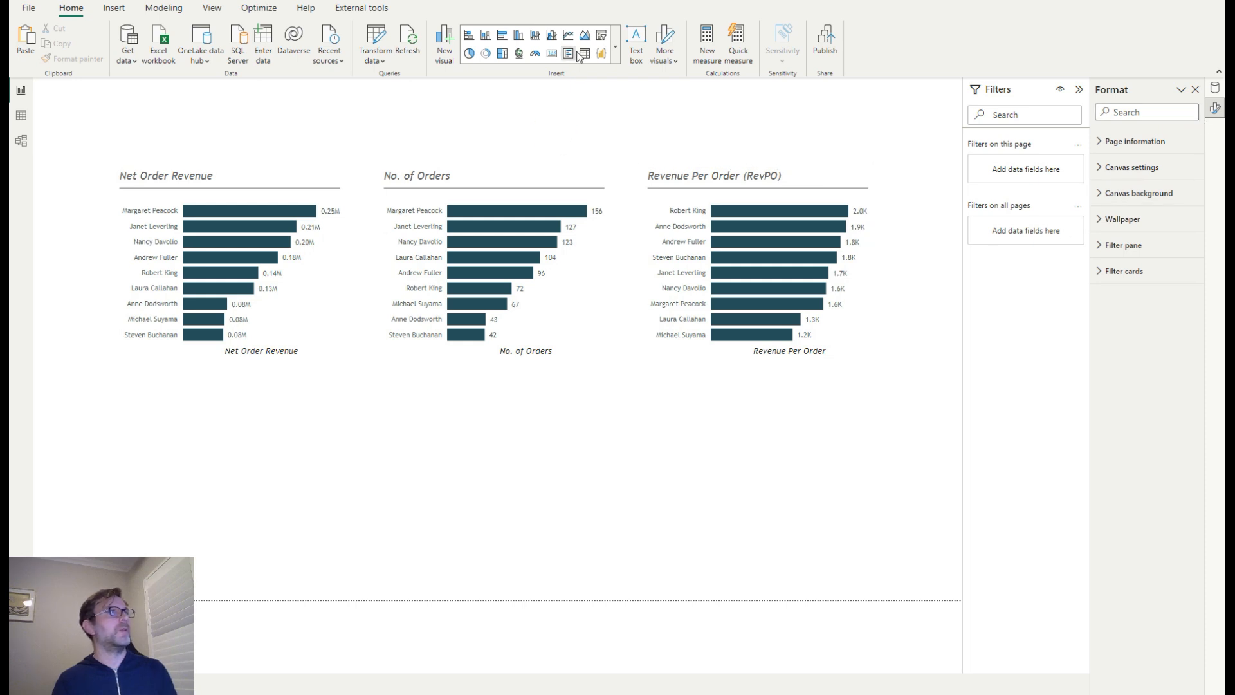
Add a slicer to the report page and populate it with the Year field from the Date table
{"action": "left_click", "coordinate": [601, 35]}
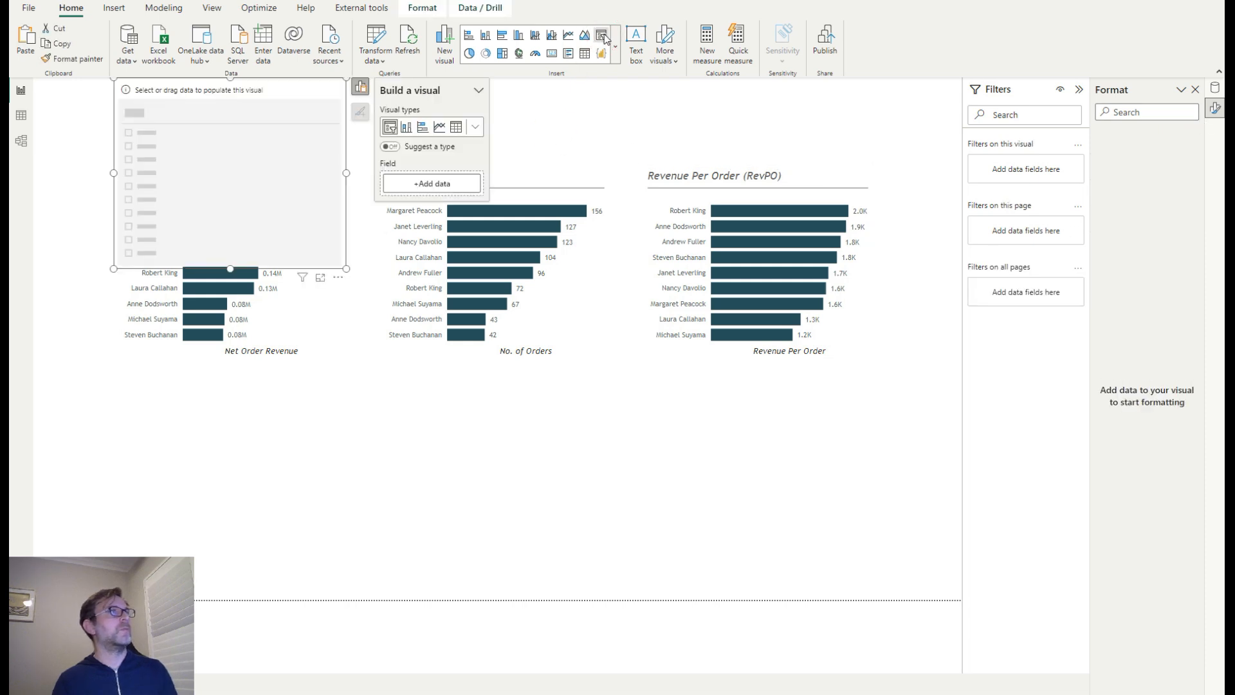
{"action": "left_click", "coordinate": [1214, 88]}
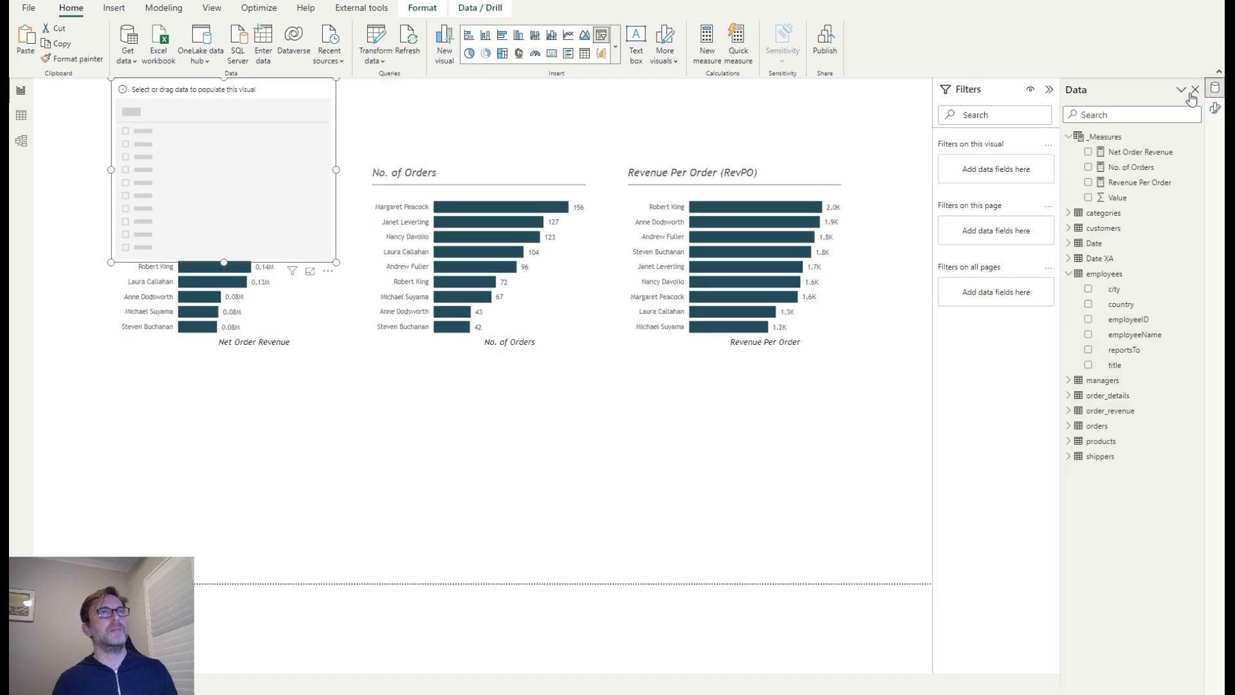
{"action": "left_click", "coordinate": [1152, 112]}
{"action": "type", "text": "year"}
{"action": "left_click_drag", "start_coordinate": [1120, 410], "coordinate": [421, 184]}
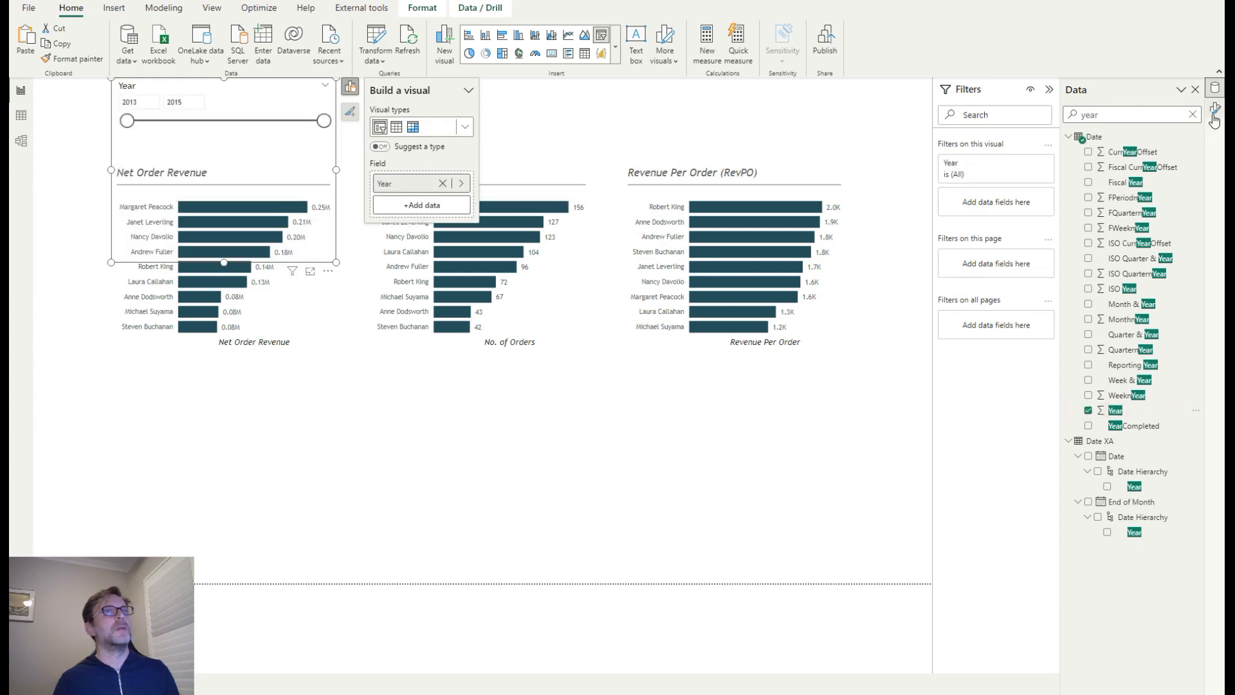
Set the Year slicer's style to Tile and enable its "Select all" option
{"action": "left_click", "coordinate": [1213, 116]}
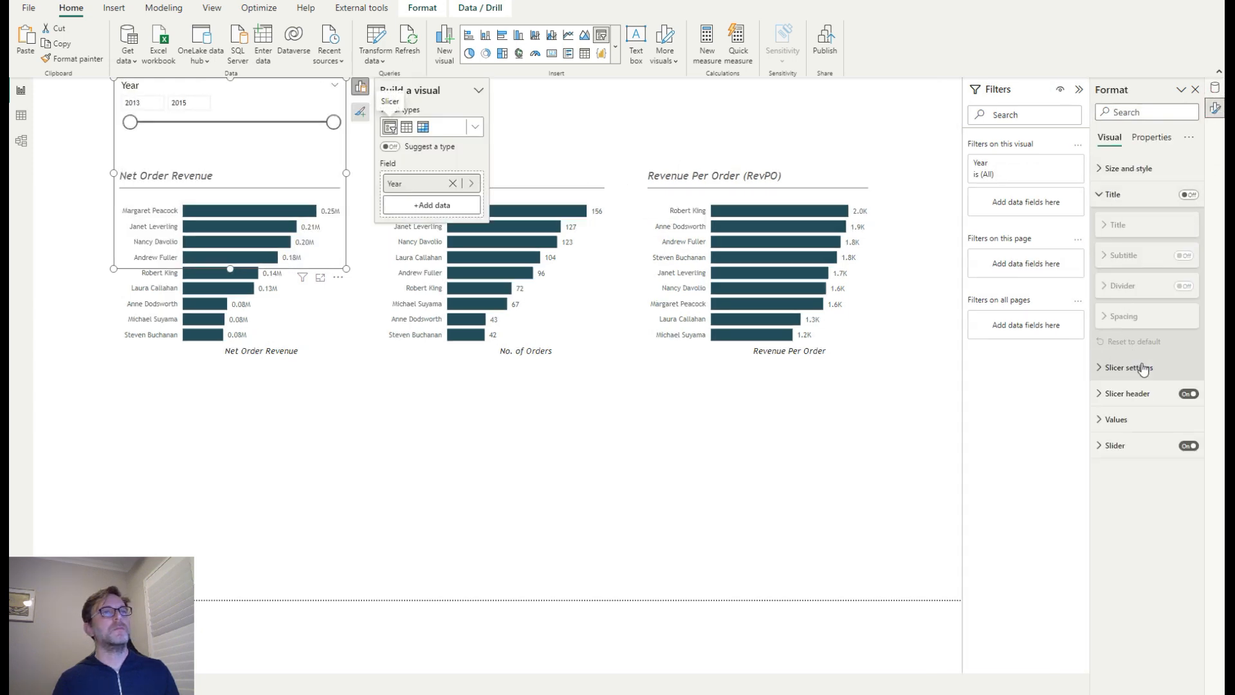
{"action": "left_click", "coordinate": [1142, 368]}
{"action": "left_click", "coordinate": [1148, 431]}
{"action": "left_click", "coordinate": [1130, 463]}
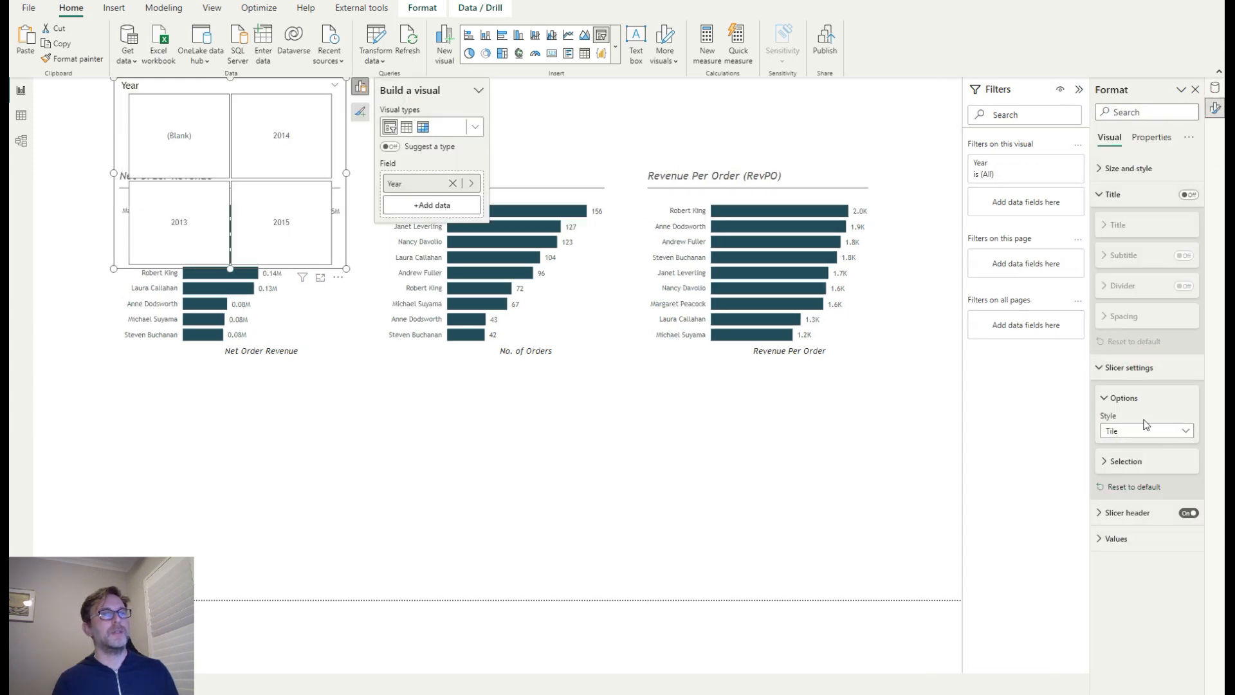
{"action": "left_click", "coordinate": [1135, 458]}
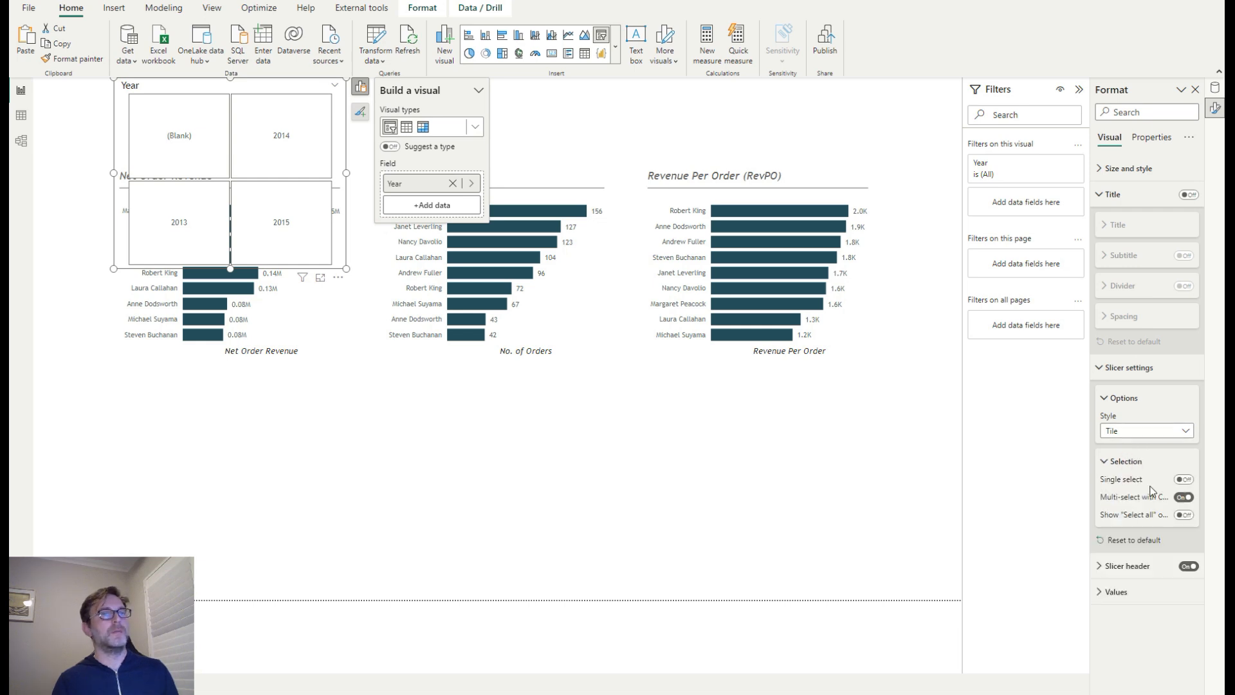
{"action": "left_click", "coordinate": [1183, 514]}
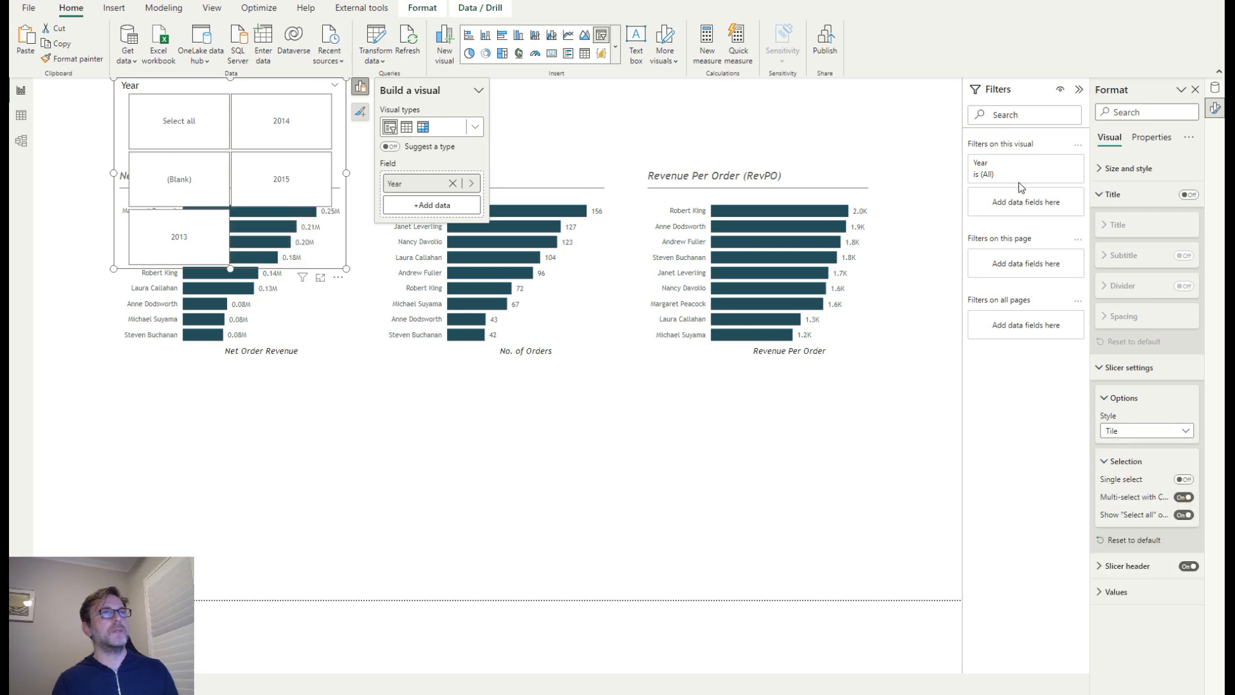
Apply a basic filter on Year to the slicer that includes every year but excludes (Blank)
{"action": "left_click", "coordinate": [1053, 163]}
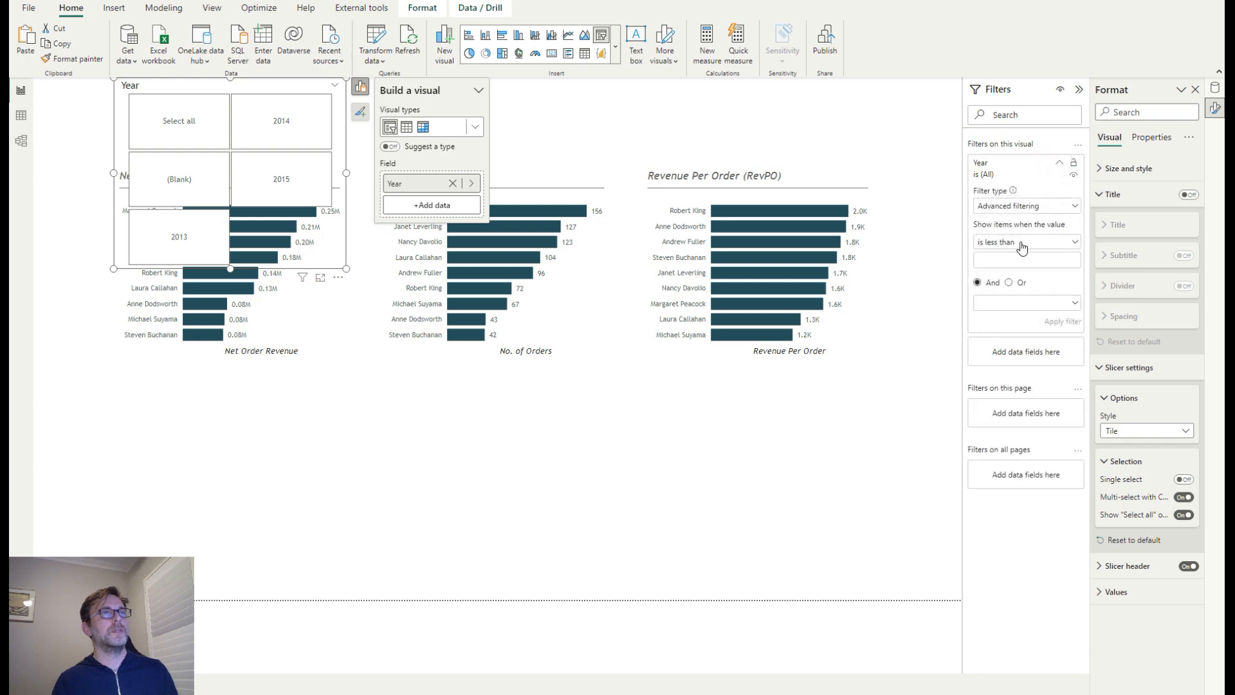
{"action": "left_click", "coordinate": [1061, 206]}
{"action": "left_click", "coordinate": [1032, 240]}
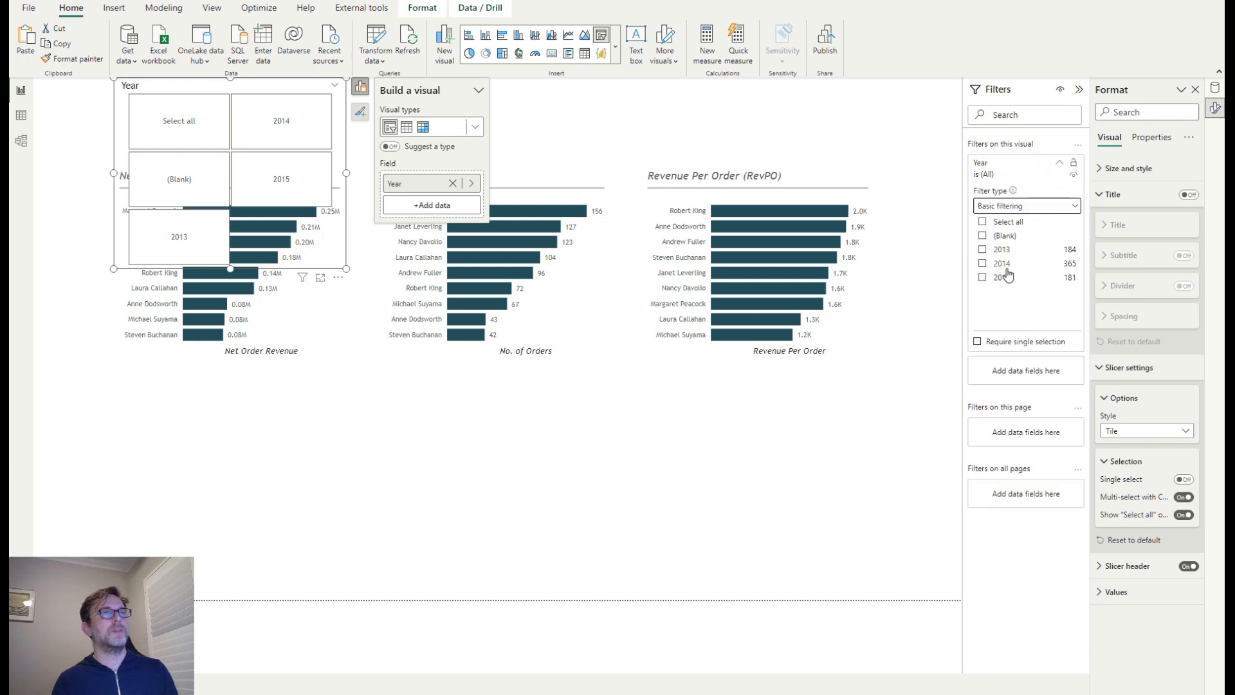
{"action": "left_click", "coordinate": [982, 221]}
{"action": "left_click", "coordinate": [982, 236]}
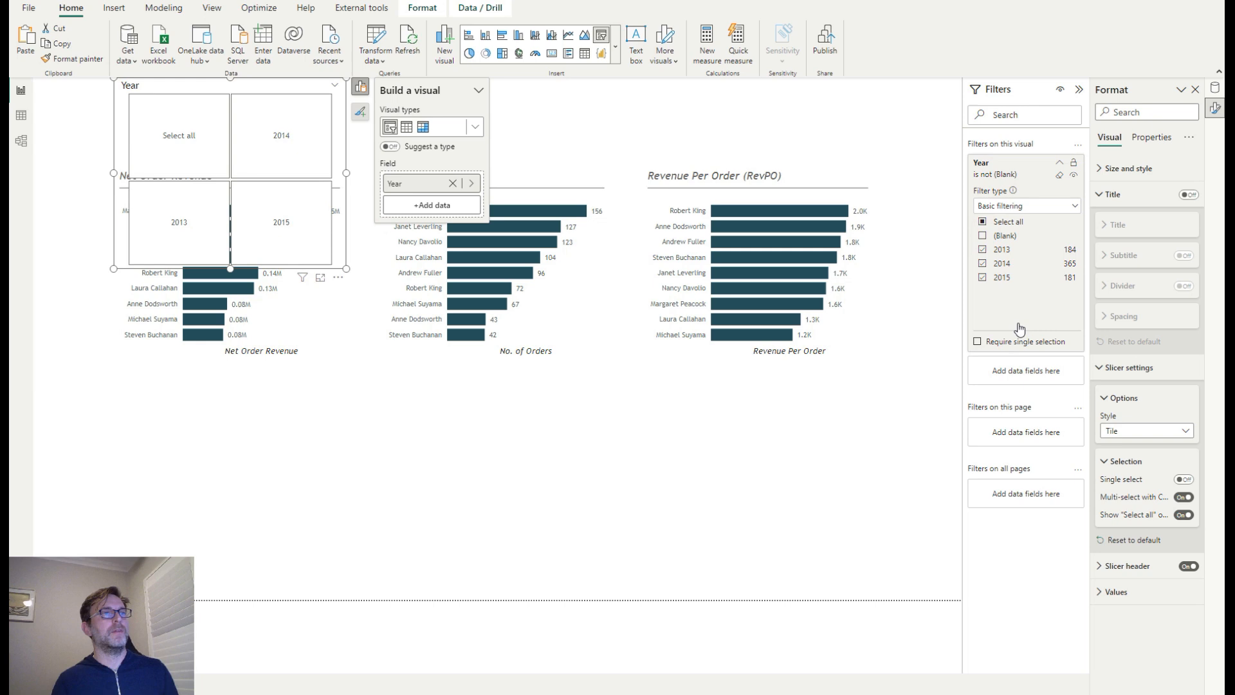
{"action": "left_click", "coordinate": [543, 110]}
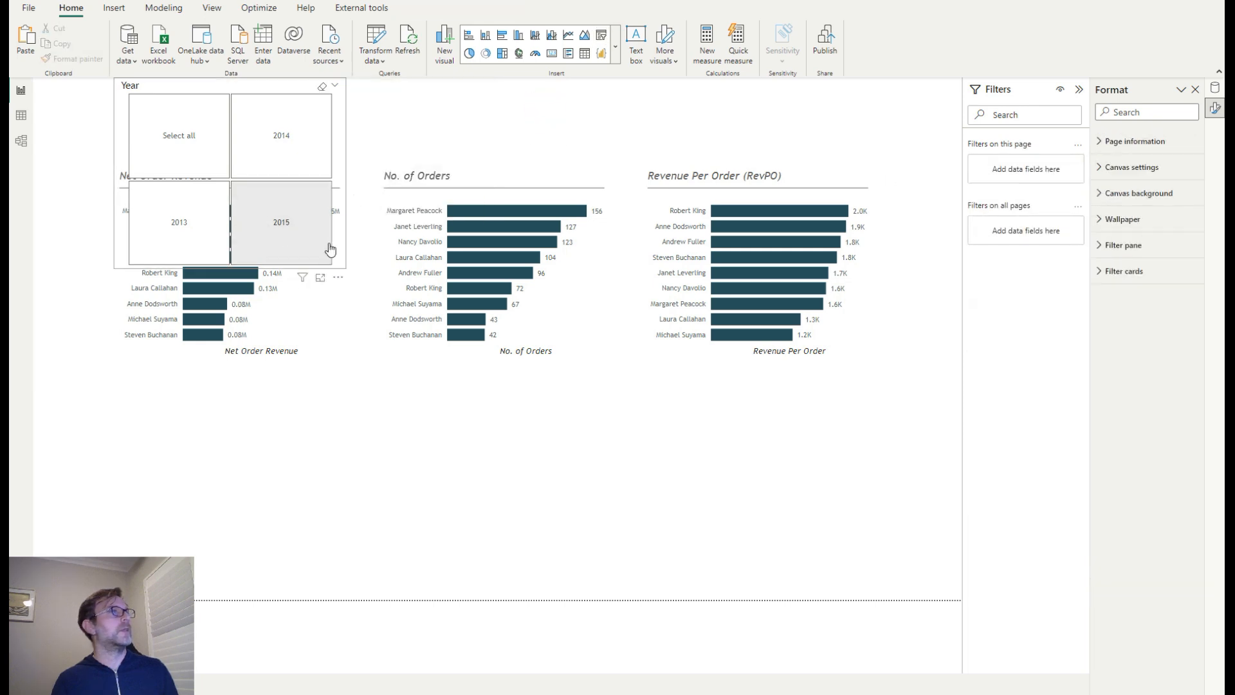
Resize the Year slicer into a single row of tiles and place it just above the bar charts
{"action": "left_click", "coordinate": [341, 263]}
{"action": "left_click_drag", "start_coordinate": [341, 263], "coordinate": [468, 129]}
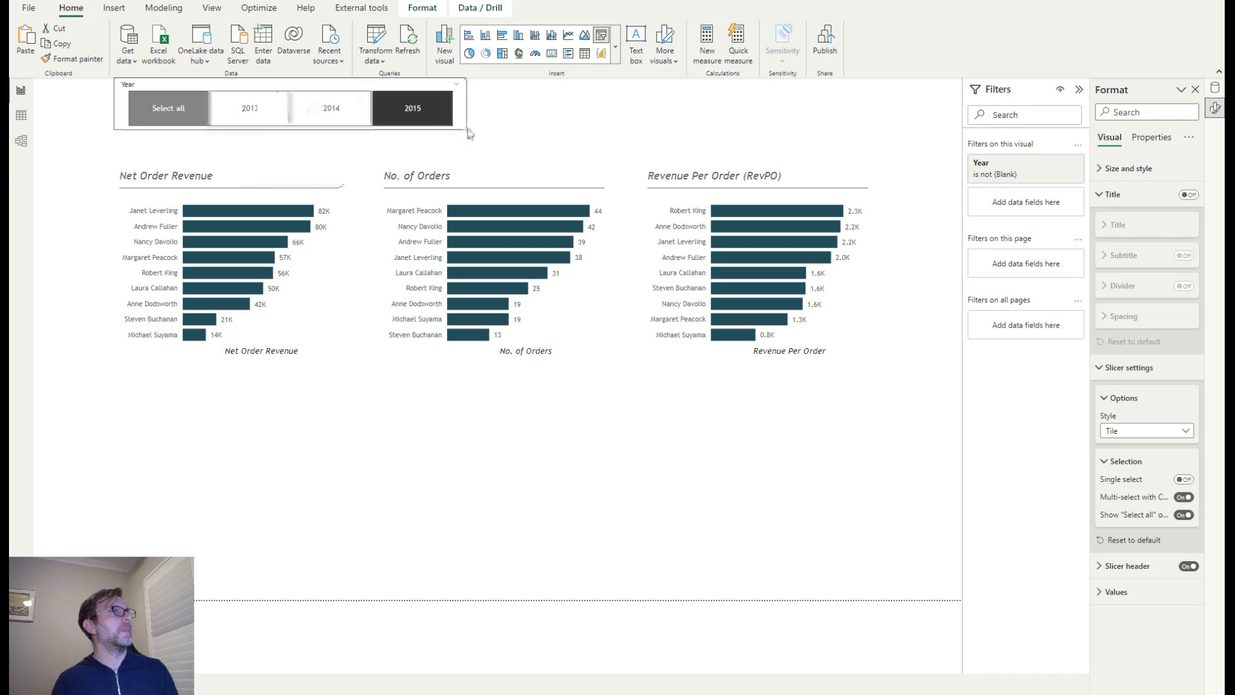
{"action": "left_click_drag", "start_coordinate": [291, 78], "coordinate": [277, 128]}
Try single-year filtering of the charts with the Year slicer, including 2014, and finish with 2015 selected
{"action": "left_click", "coordinate": [277, 129]}
{"action": "left_click", "coordinate": [339, 131]}
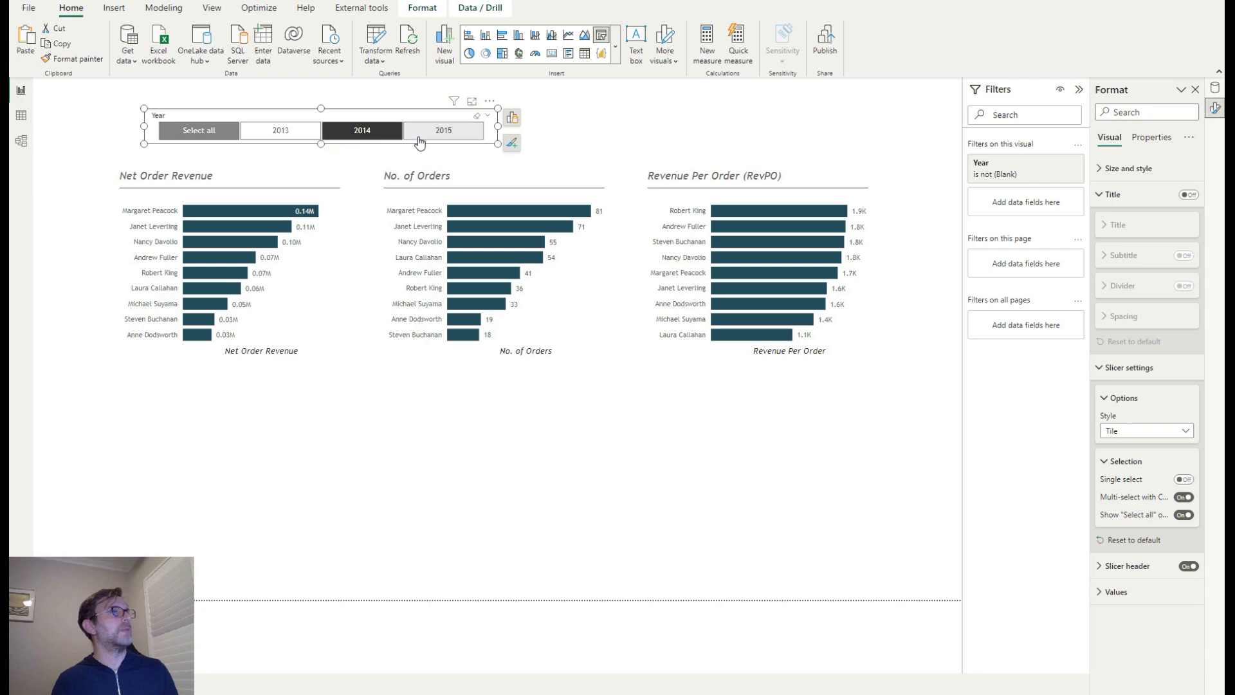
{"action": "left_click", "coordinate": [436, 139]}
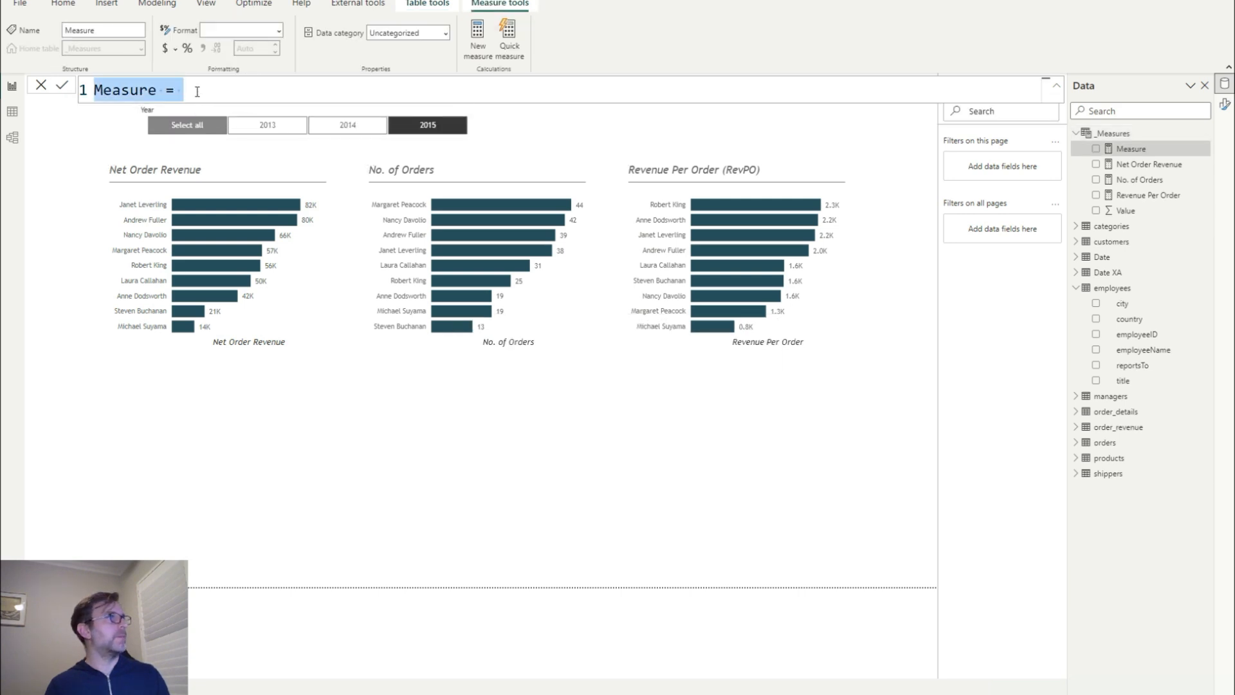
Name the new measure "Maximum Revenue" in its formula and start a new line for the expression
{"action": "type", "text": "Maximum Revenue"}
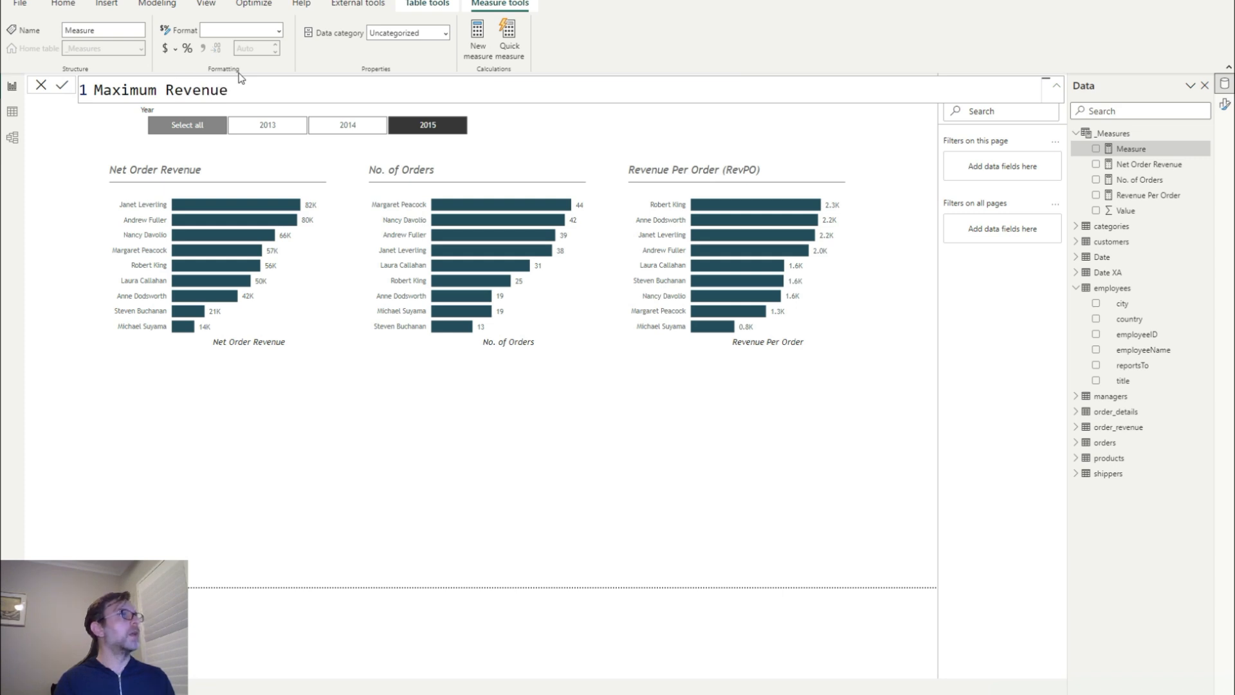
{"action": "type", "text": " ="}
{"action": "key", "text": "shift+Return"}
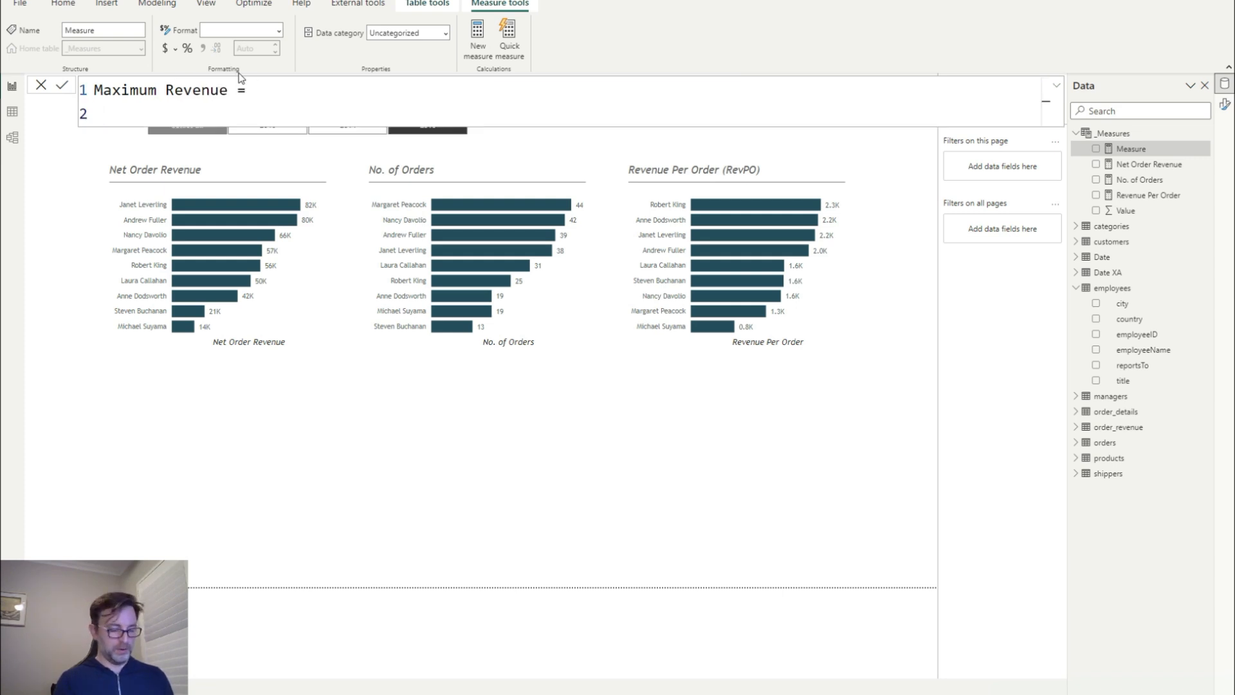
Define a variable in the measure as VAR Ranking = VALUES(employees[employeeName])
{"action": "type", "text": "VAR RANK"}
{"action": "key", "text": "BackSpace"}
{"action": "key", "text": "BackSpace"}
{"action": "key", "text": "BackSpace"}
{"action": "type", "text": "anking = "}
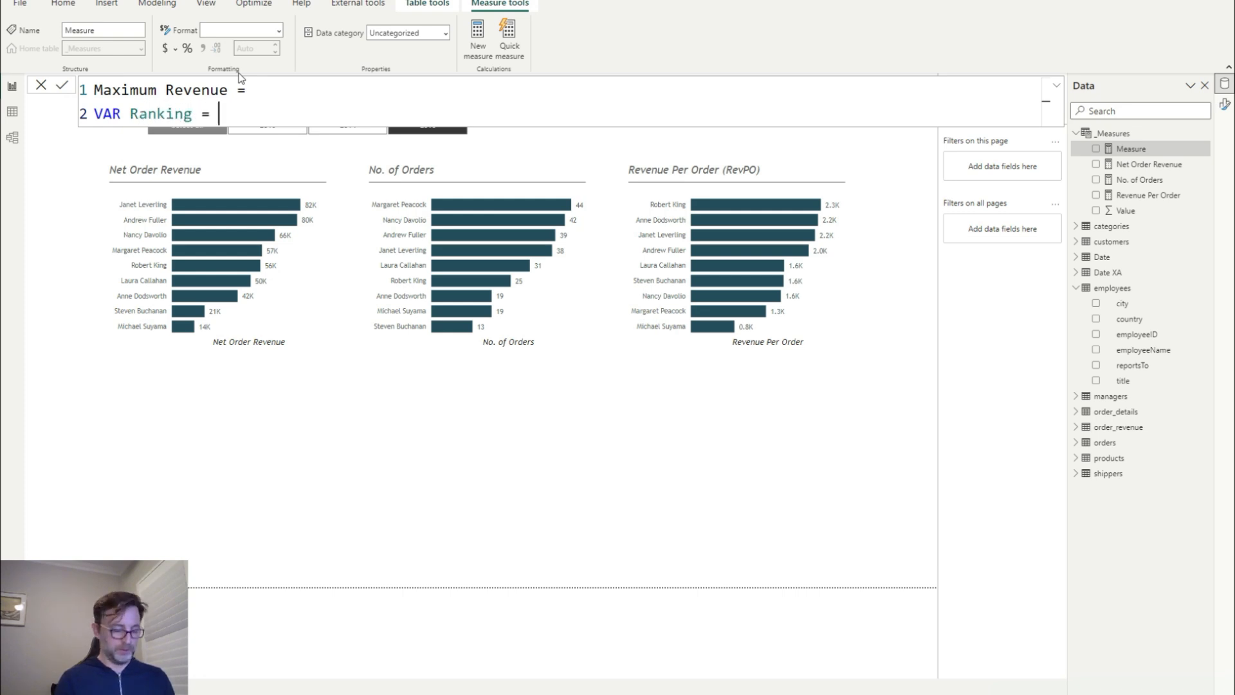
{"action": "type", "text": "VALUES"}
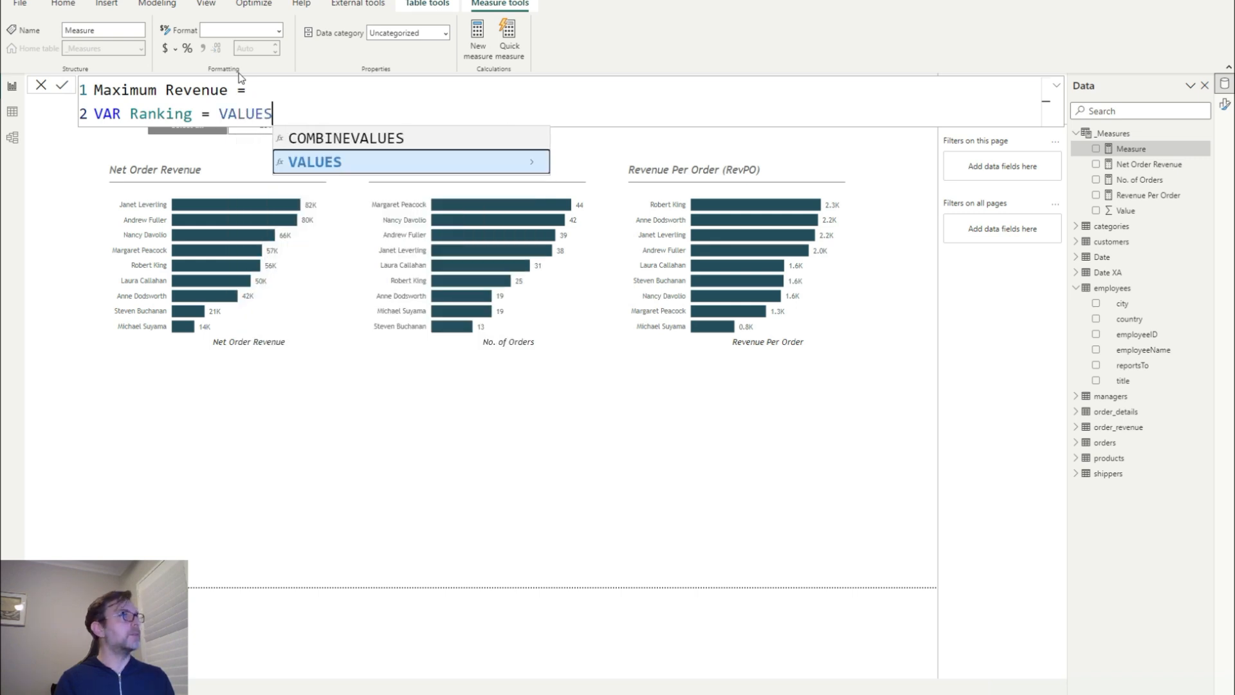
{"action": "type", "text": "(empl"}
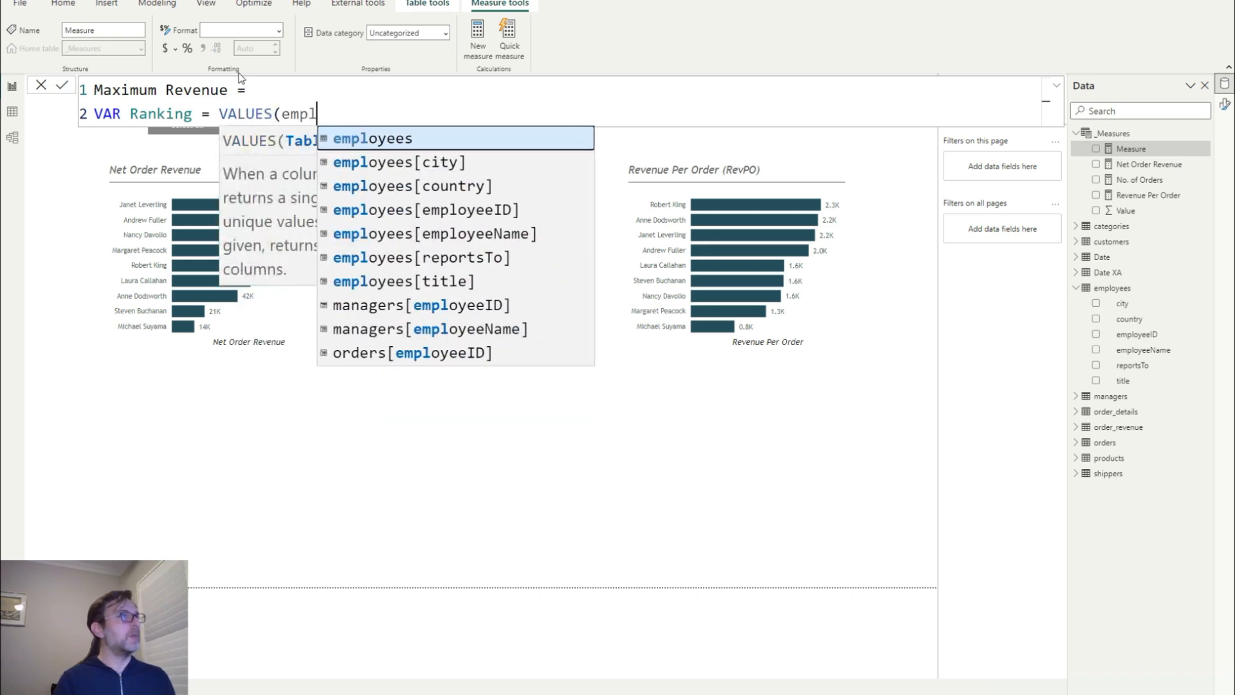
{"action": "key", "text": "Down"}
{"action": "key", "text": "Tab"}
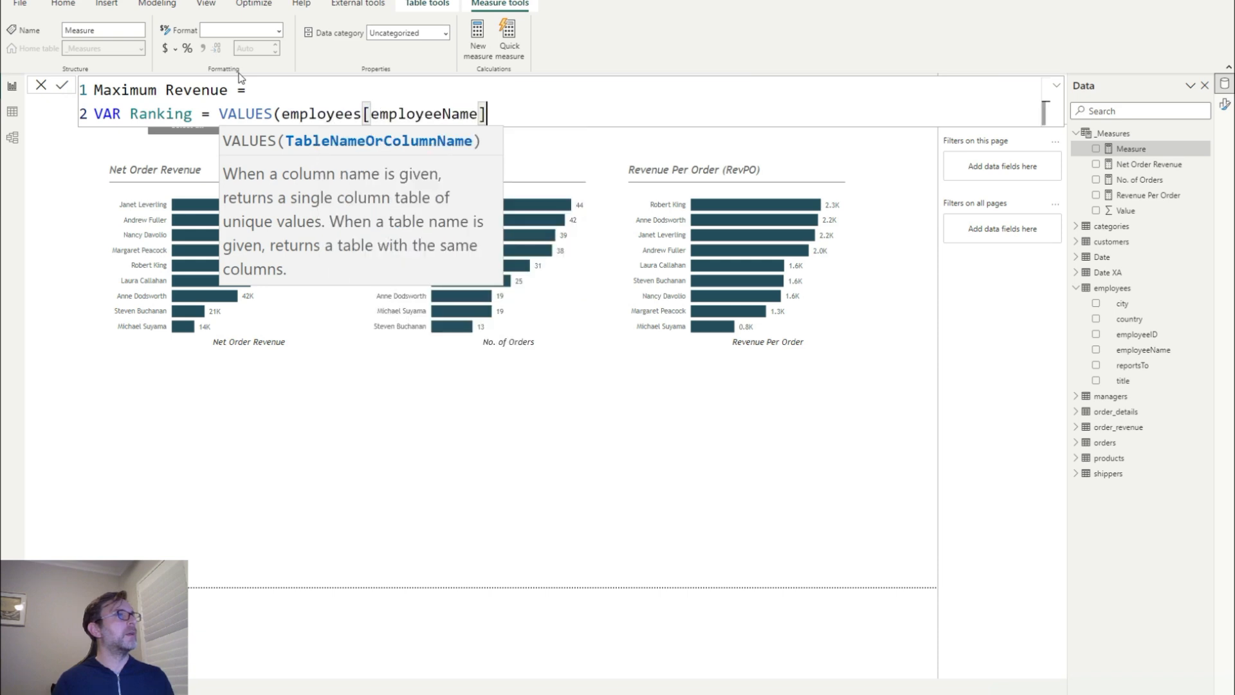
{"action": "type", "text": ")"}
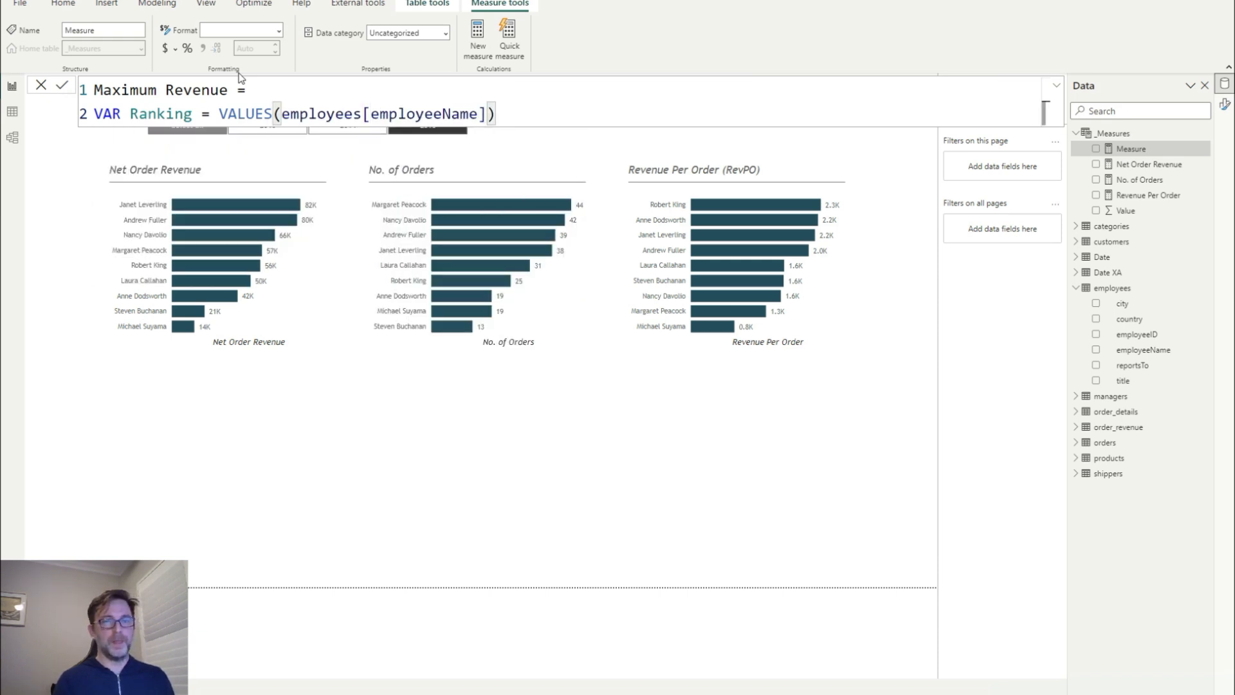
Add a Return clause that begins a CALCULATE with [Net Order Revenue] as its expression, leaving a new line for the filter argument
{"action": "key", "text": "shift+Return"}
{"action": "type", "text": "R"}
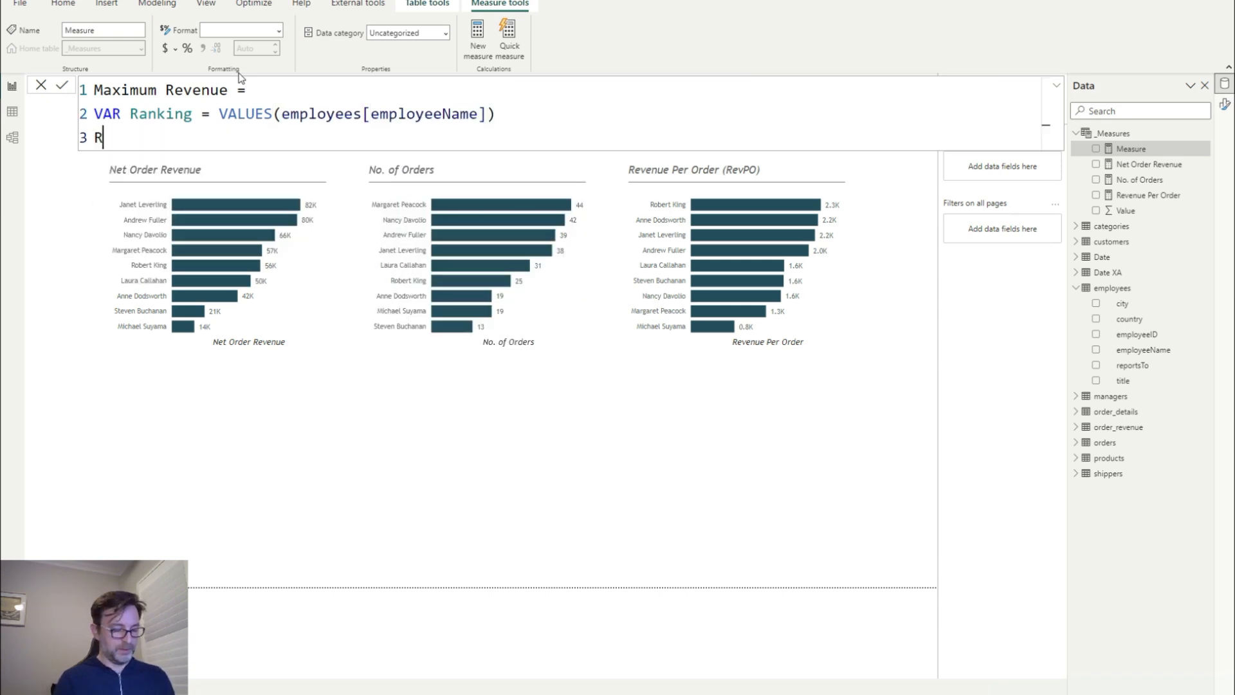
{"action": "type", "text": "eturn"}
{"action": "key", "text": "shift+Return"}
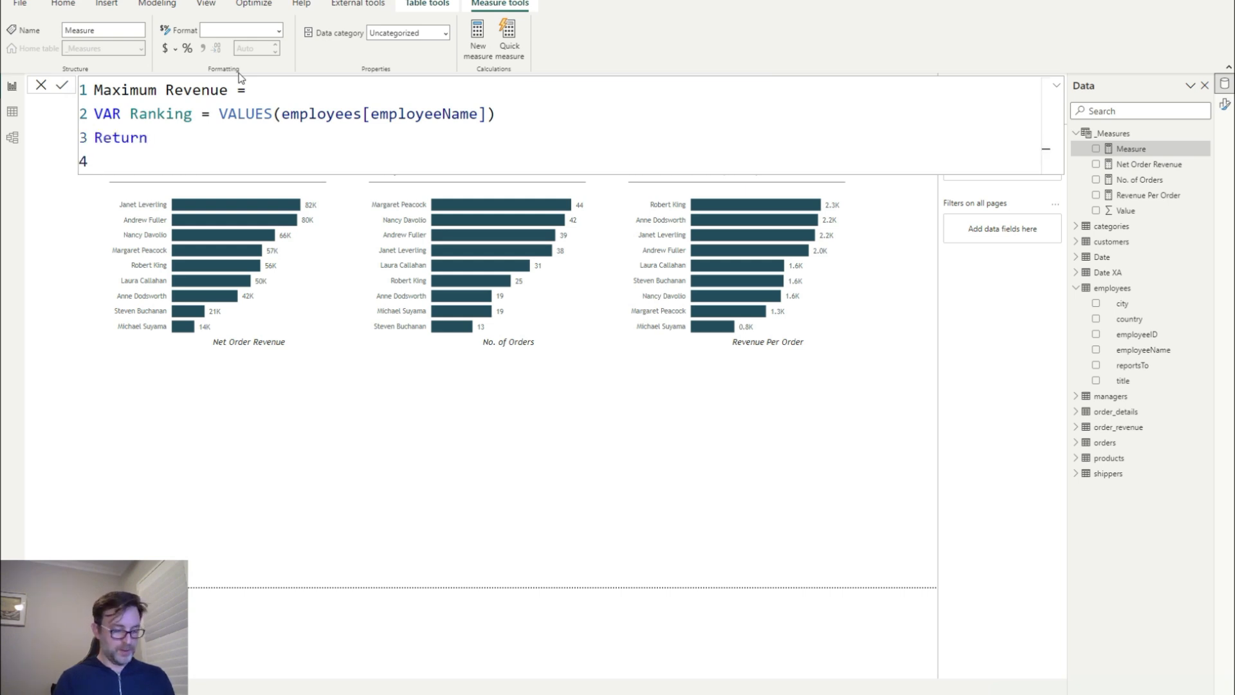
{"action": "type", "text": "Calcu"}
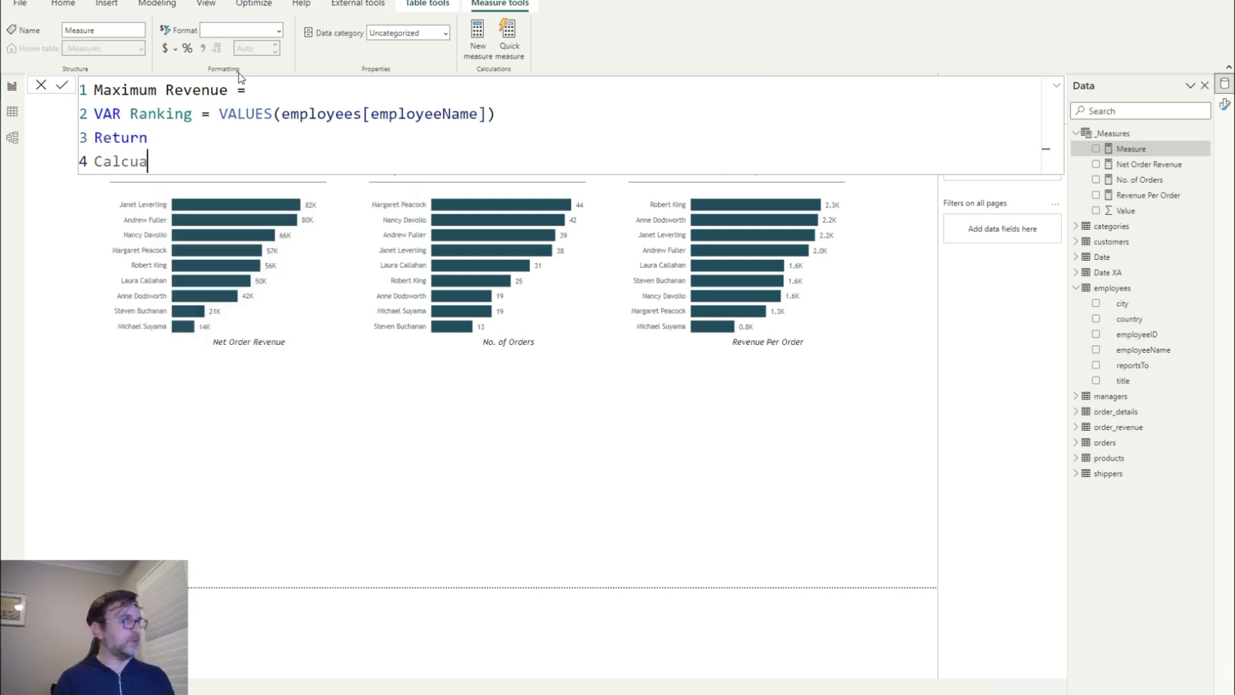
{"action": "key", "text": "BackSpace"}
{"action": "key", "text": "Tab"}
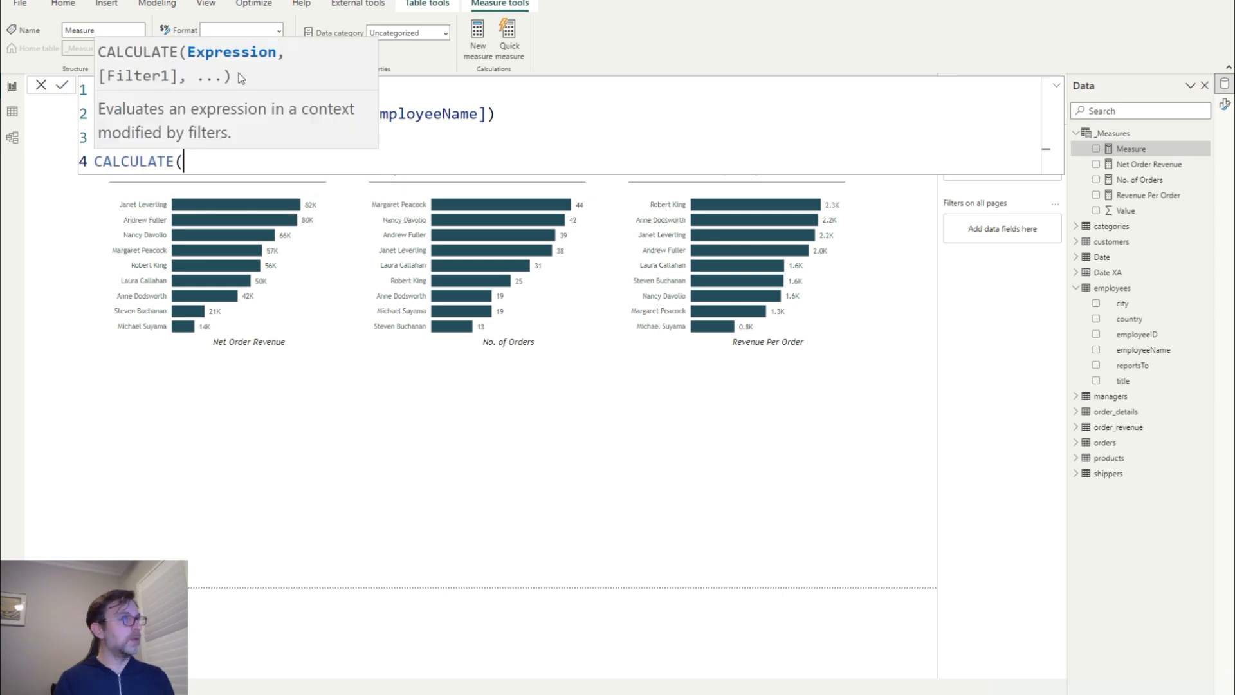
{"action": "type", "text": "["}
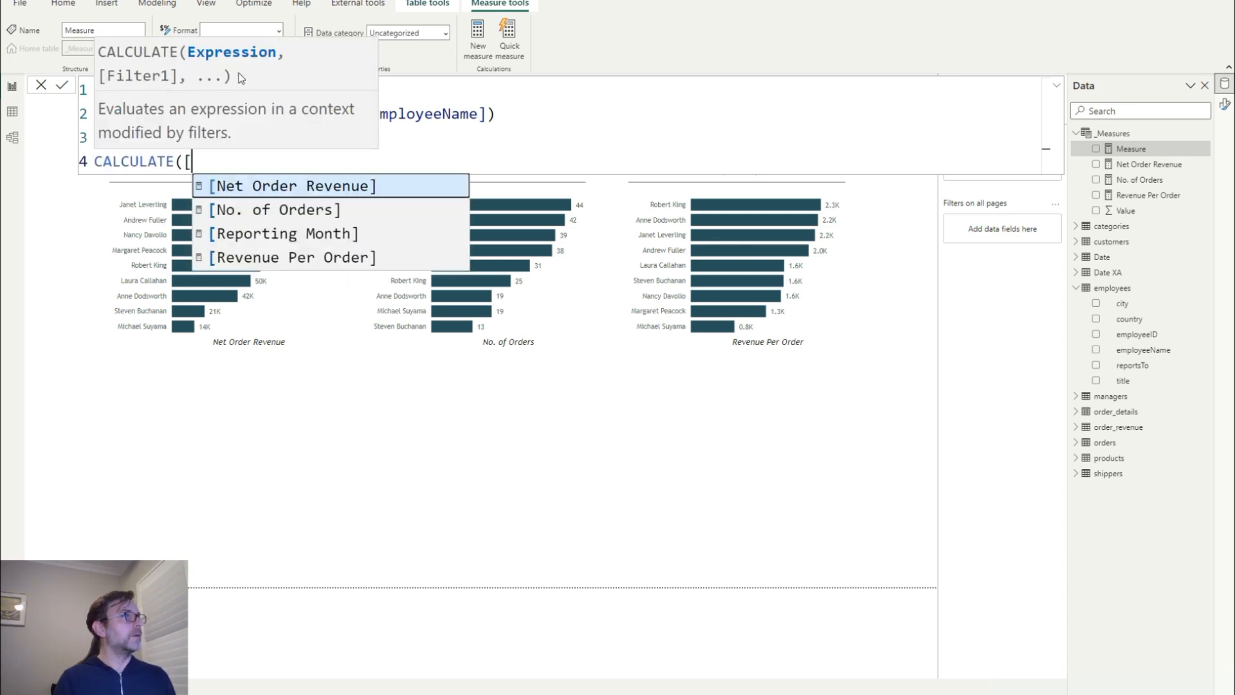
{"action": "key", "text": "Tab"}
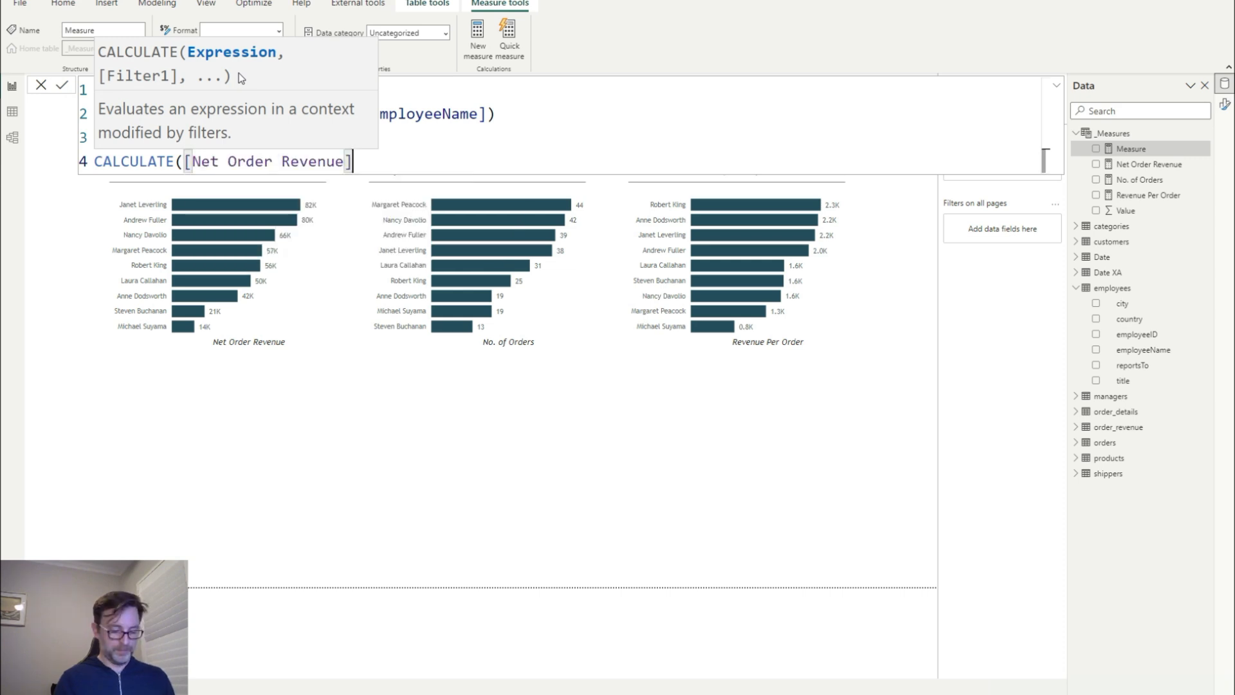
{"action": "type", "text": ","}
{"action": "key", "text": "shift+Return"}
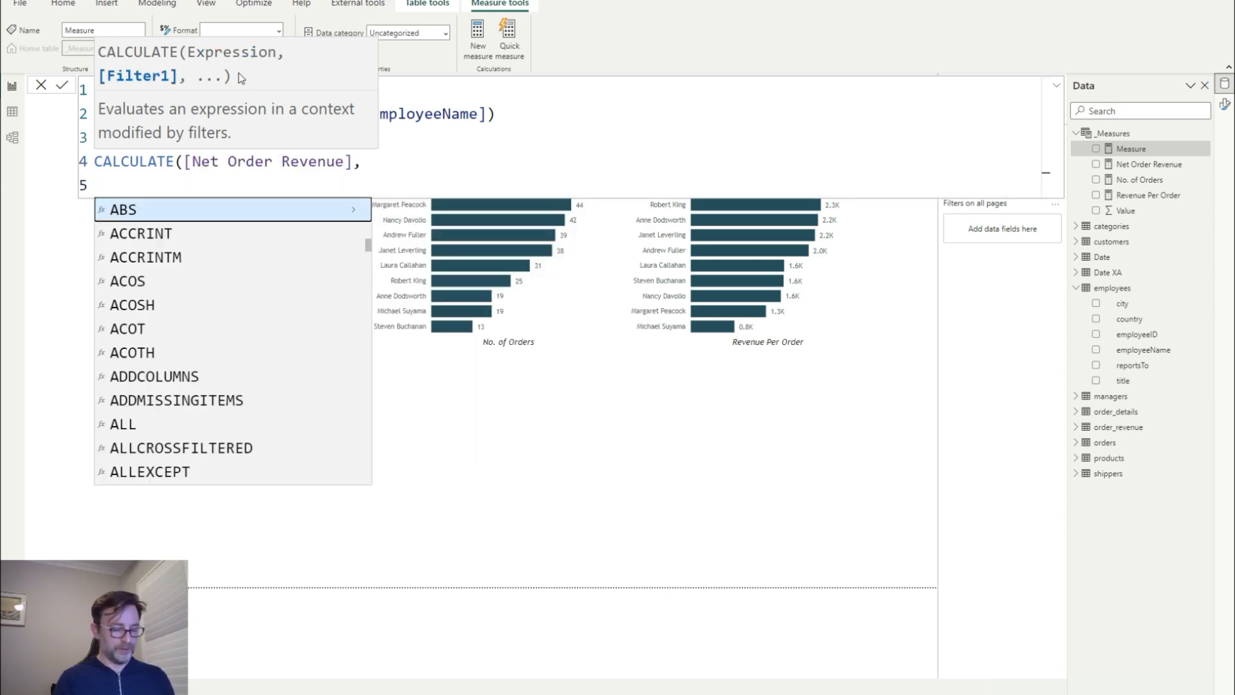
Start the CALCULATE filter argument as TOPN(1, ALL(employees[employeeName]) on line 5 of the Maximum Revenue formula
{"action": "type", "text": "TOPN"}
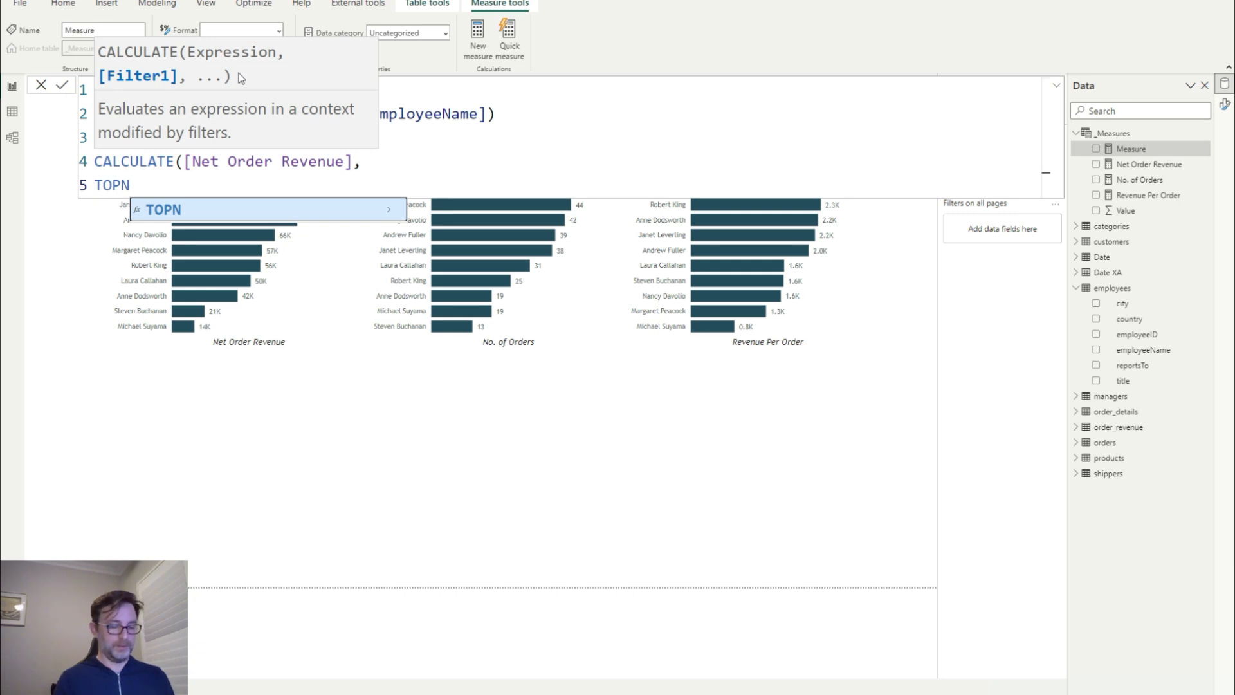
{"action": "type", "text": "(1"}
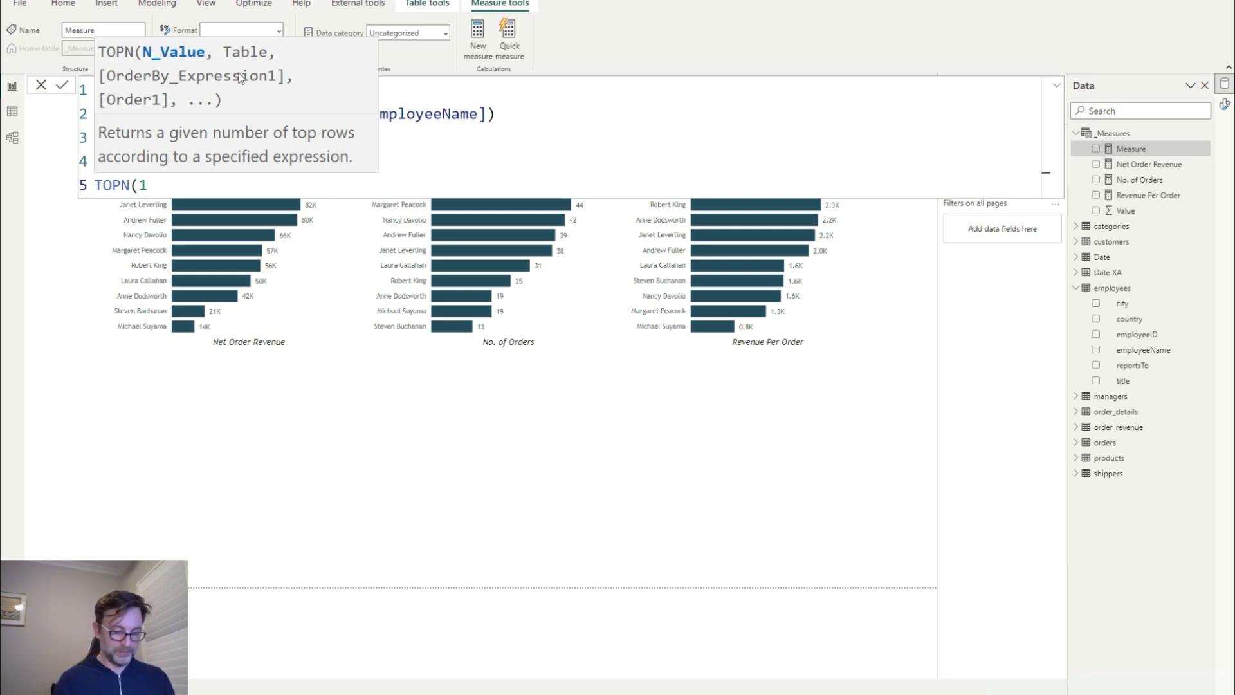
{"action": "type", "text": ", "}
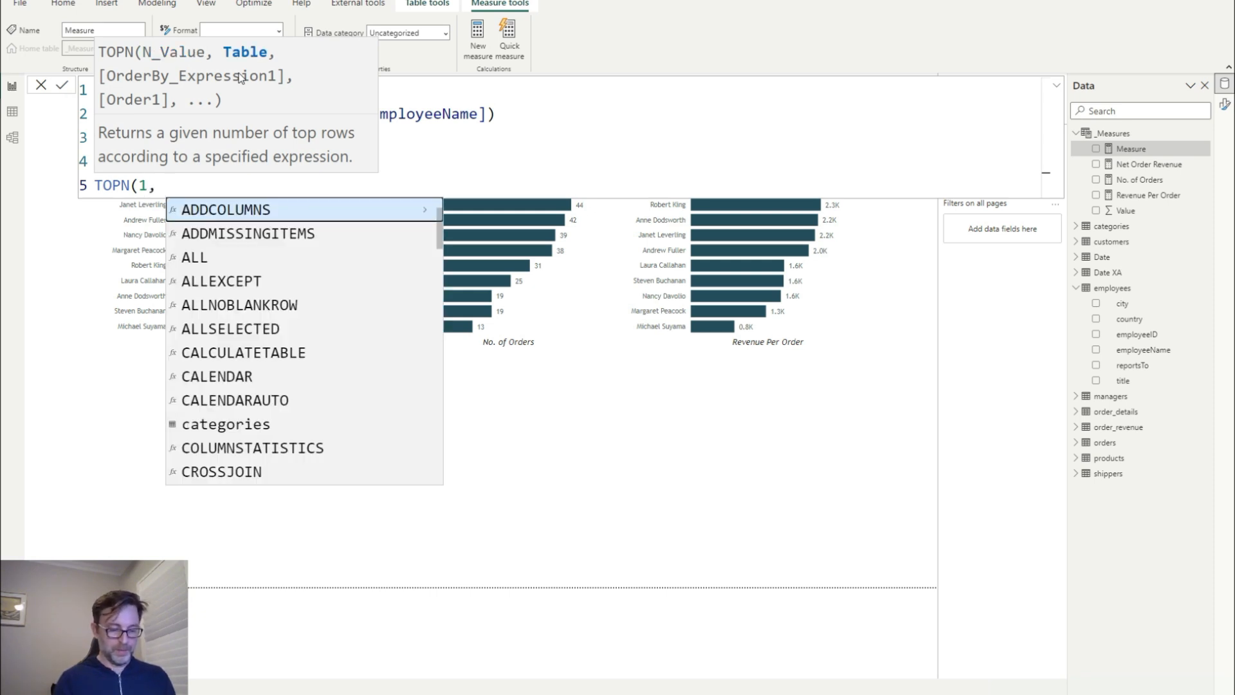
{"action": "type", "text": "ALL"}
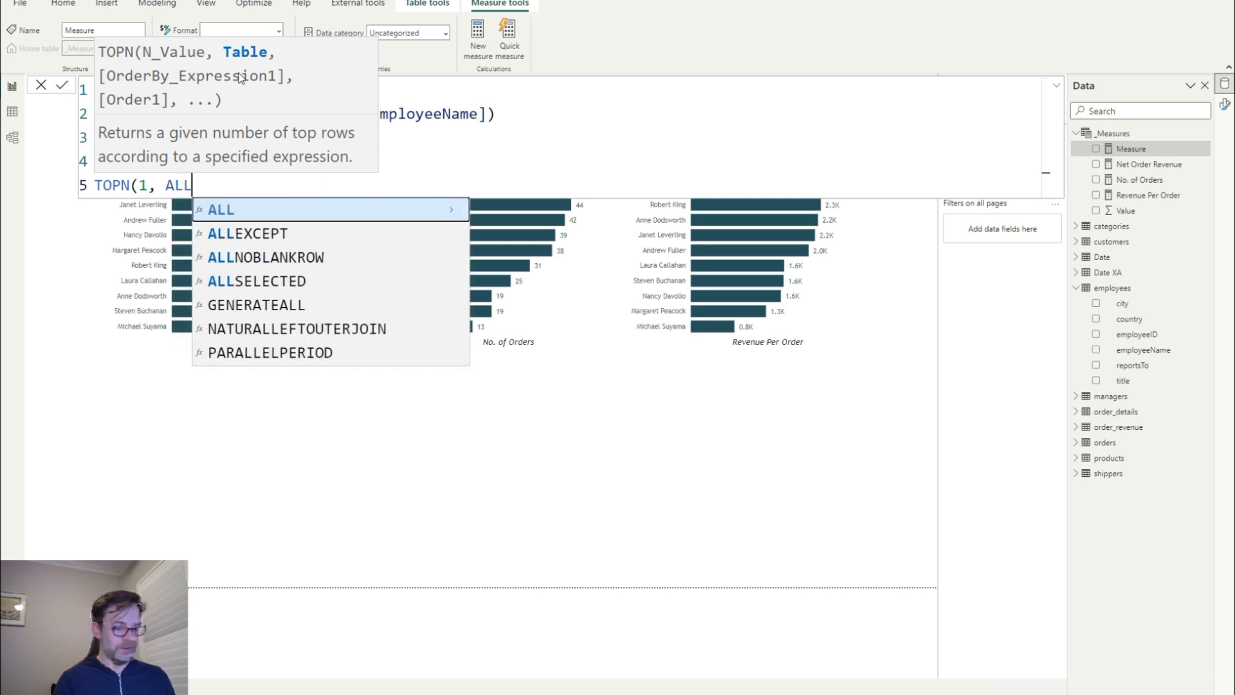
{"action": "type", "text": "("}
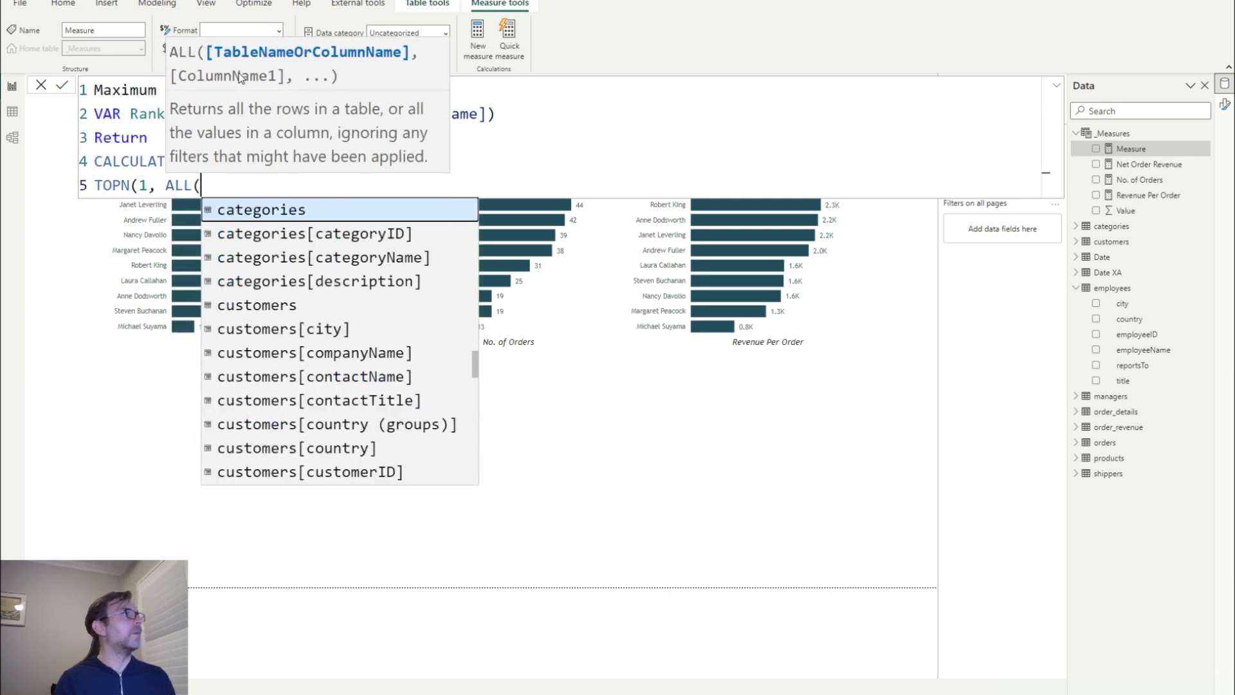
{"action": "type", "text": "empl"}
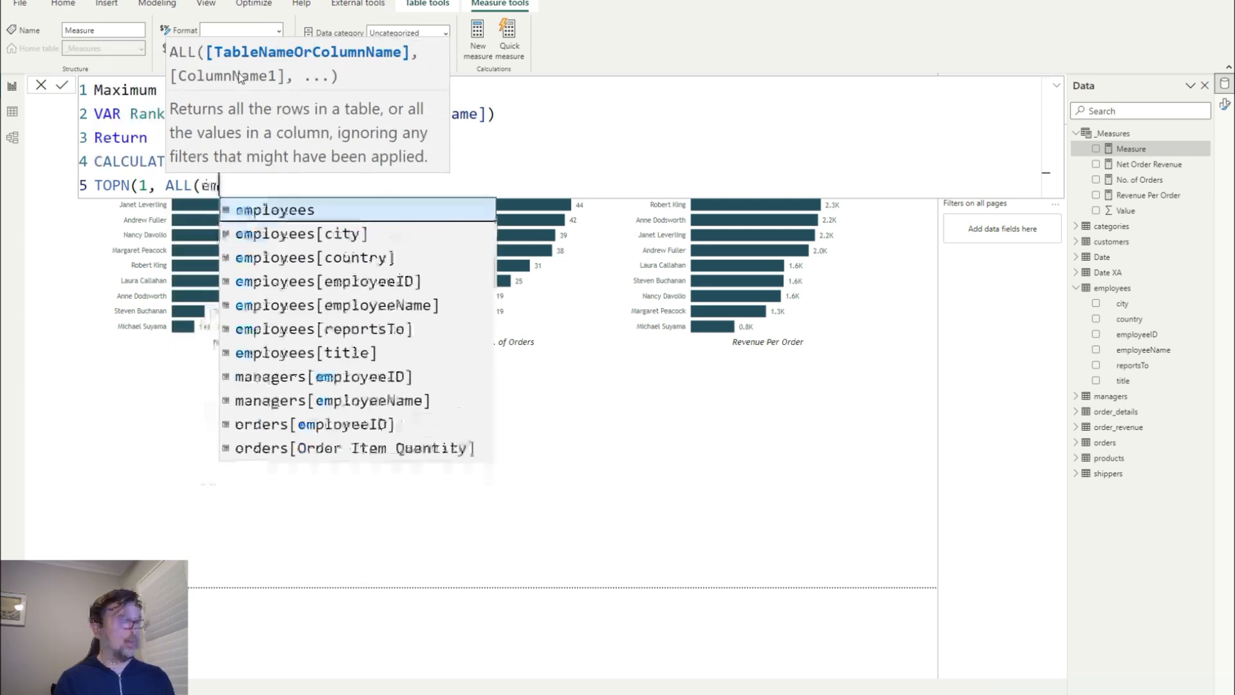
{"action": "key", "text": "Down"}
{"action": "key", "text": "Down"}
{"action": "key", "text": "Down"}
{"action": "key", "text": "Down"}
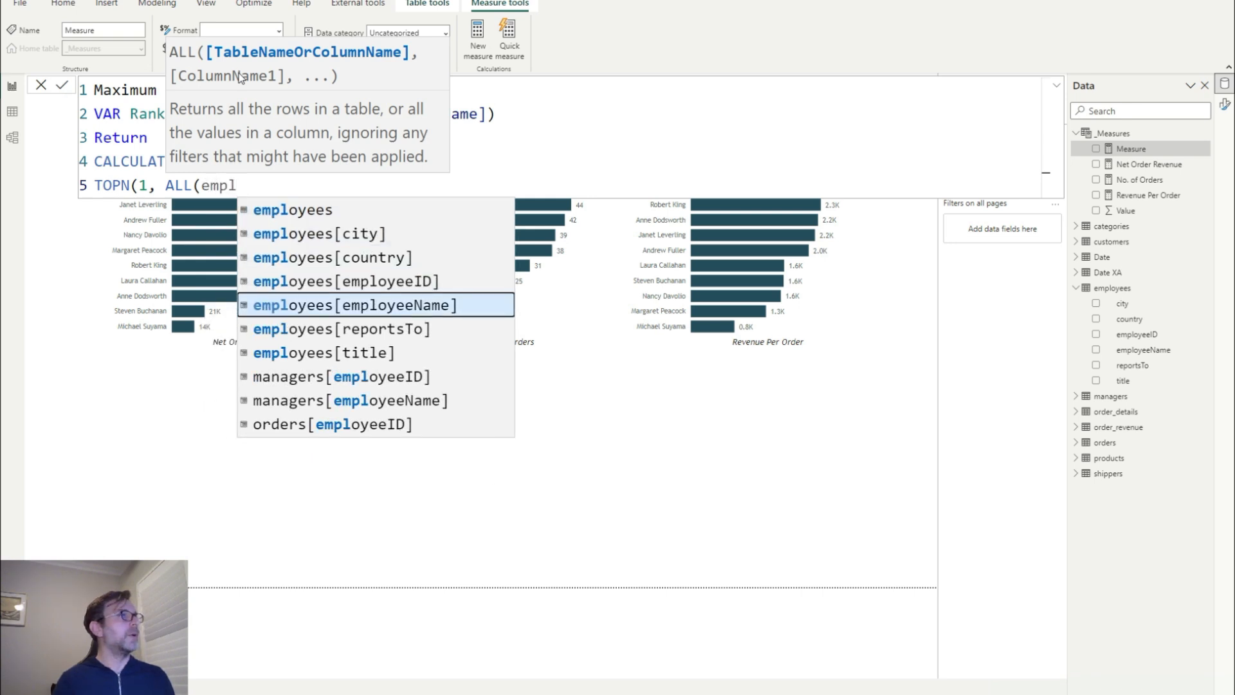
{"action": "key", "text": "Tab"}
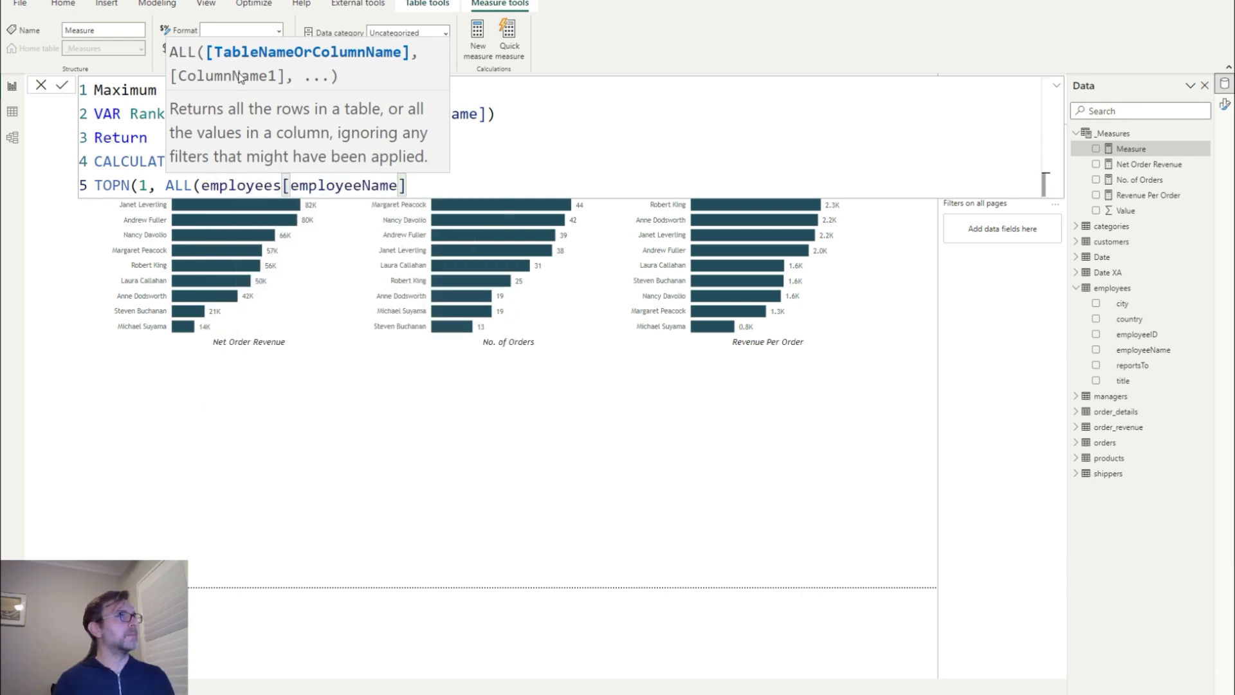
{"action": "type", "text": ")"}
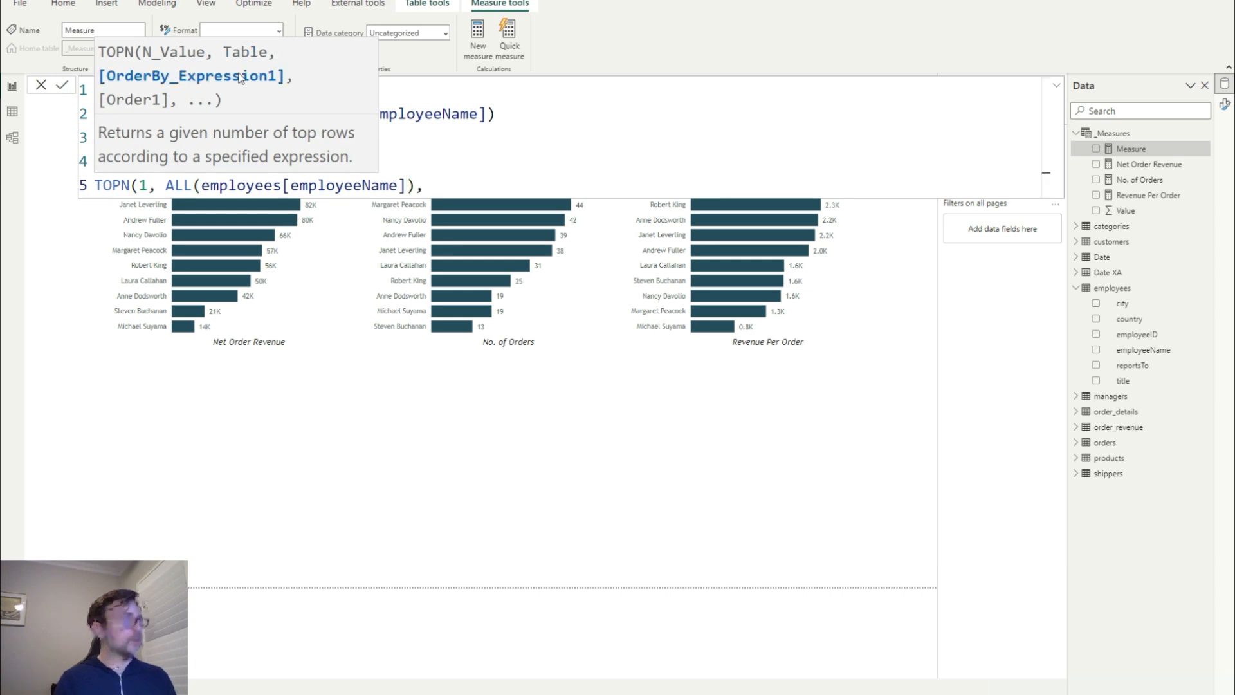
Order the TOPN by [Net Order Revenue], add Ranking as the second CALCULATE filter, and commit the Maximum Revenue measure
{"action": "type", "text": ", ["}
{"action": "key", "text": "Down"}
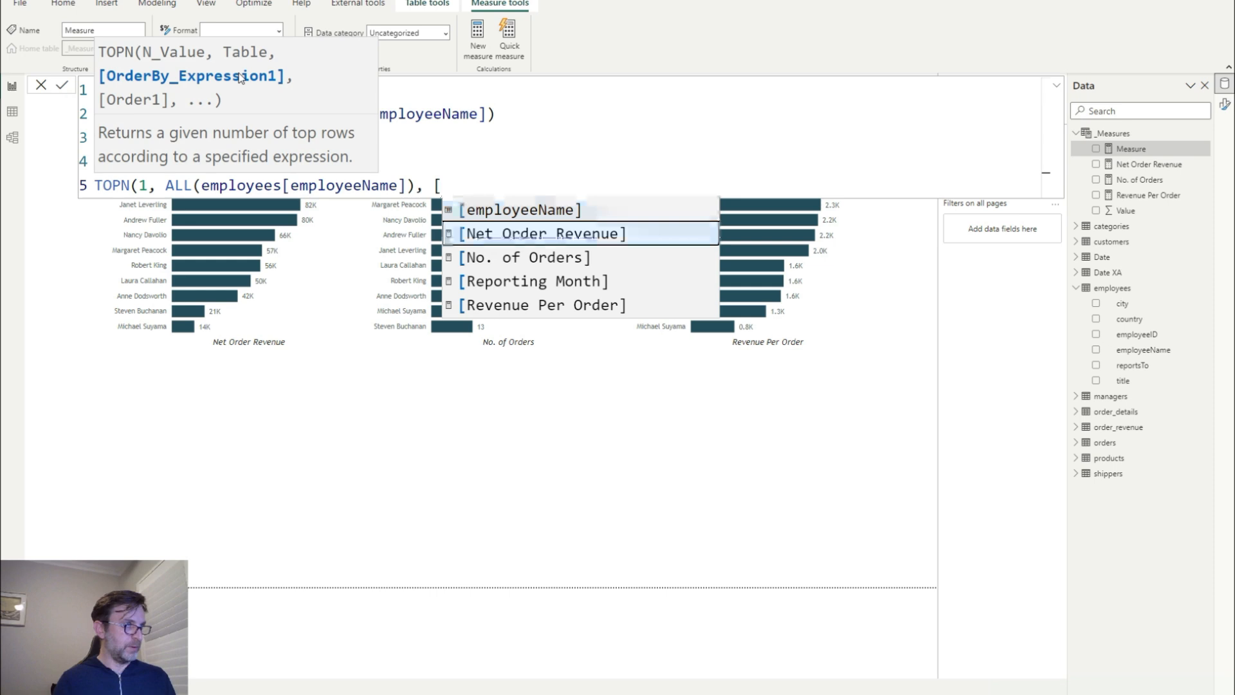
{"action": "key", "text": "Tab"}
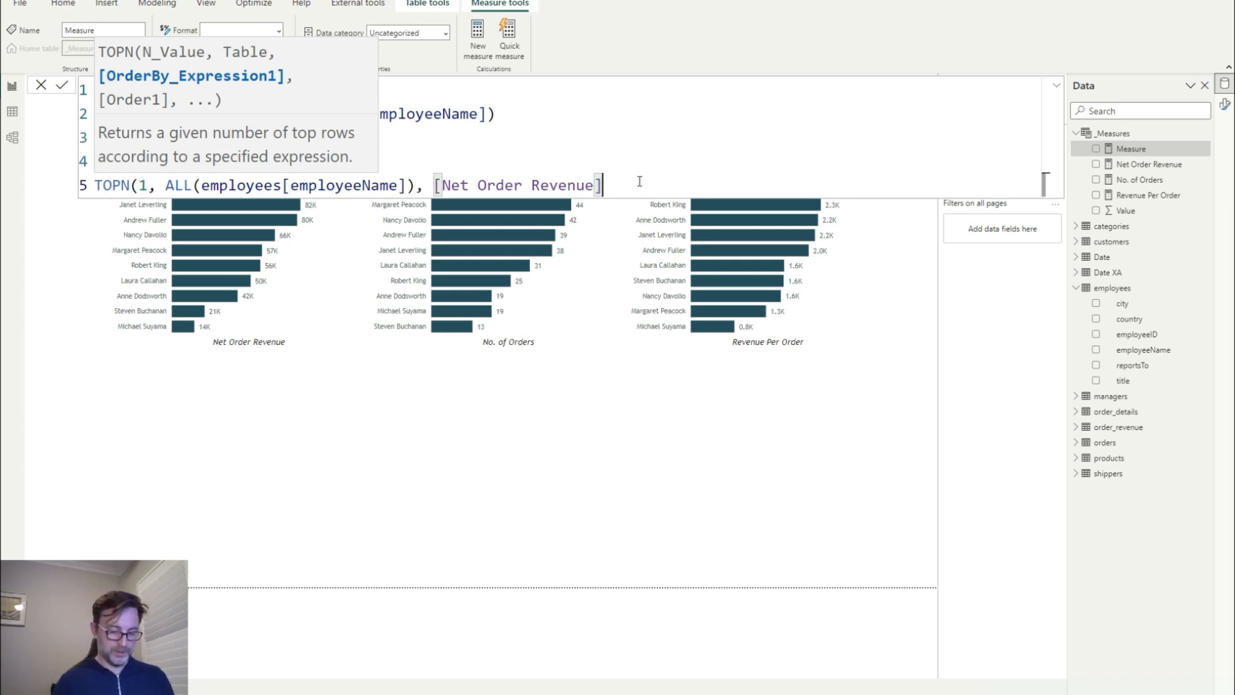
{"action": "type", "text": "), "}
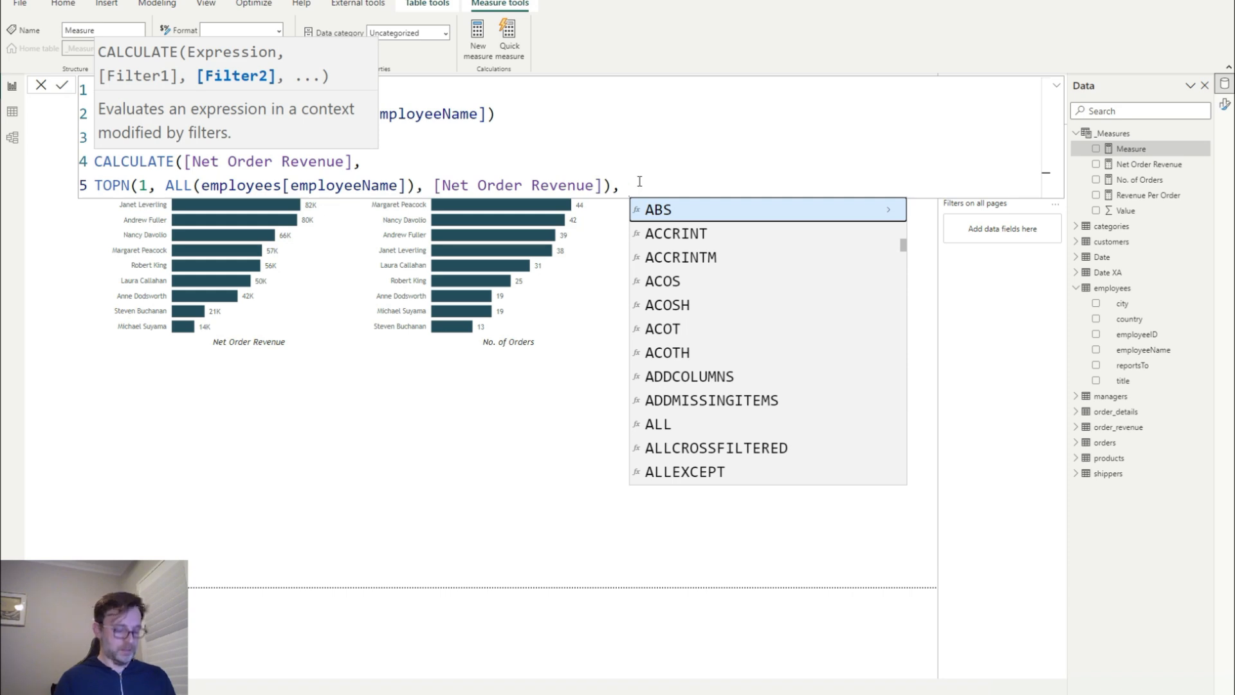
{"action": "type", "text": "Ranking"}
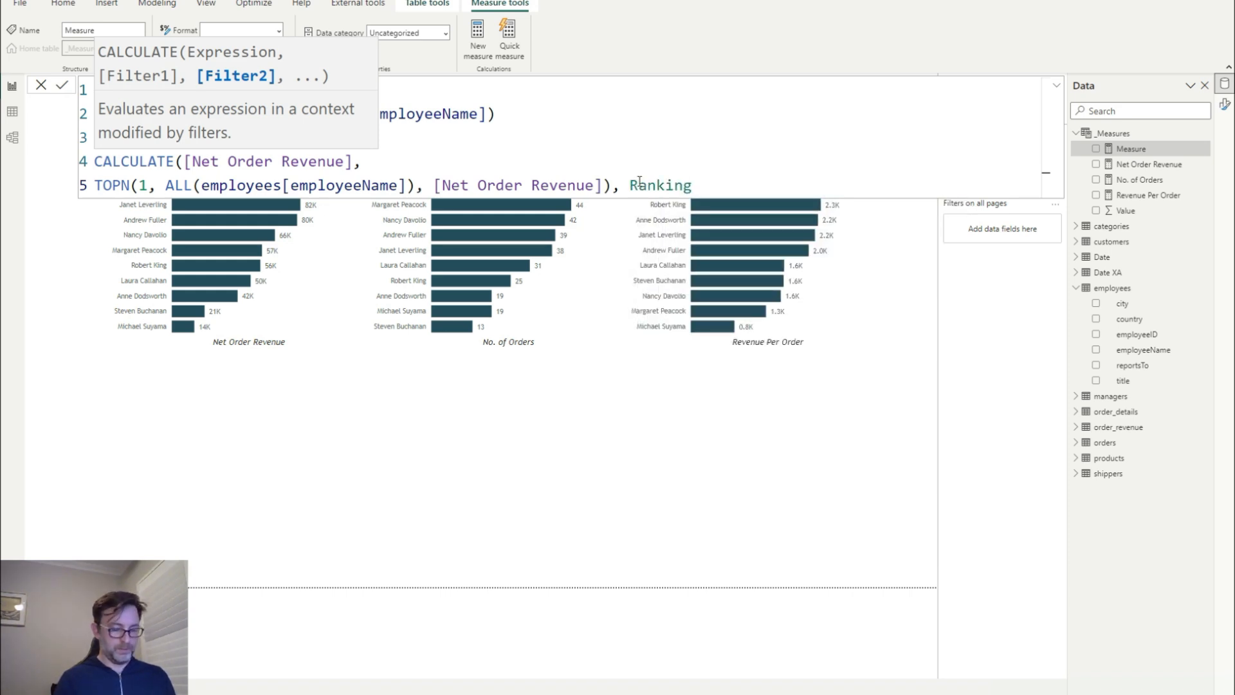
{"action": "type", "text": ")"}
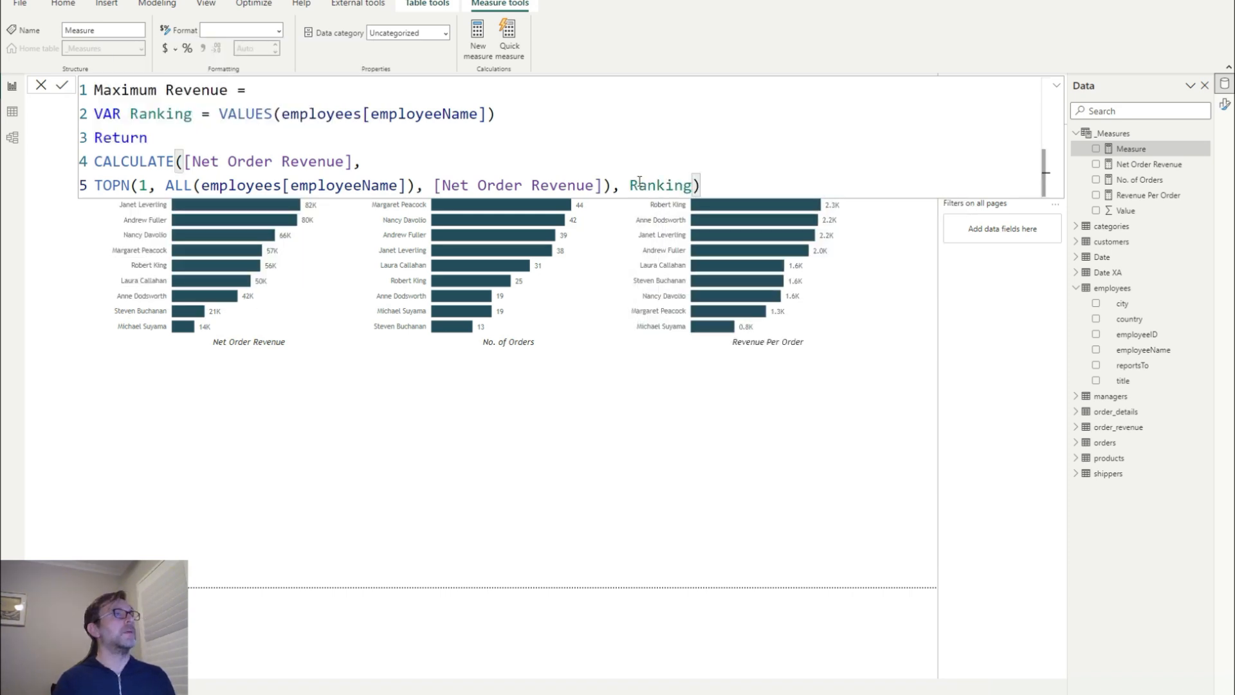
{"action": "key", "text": "Return"}
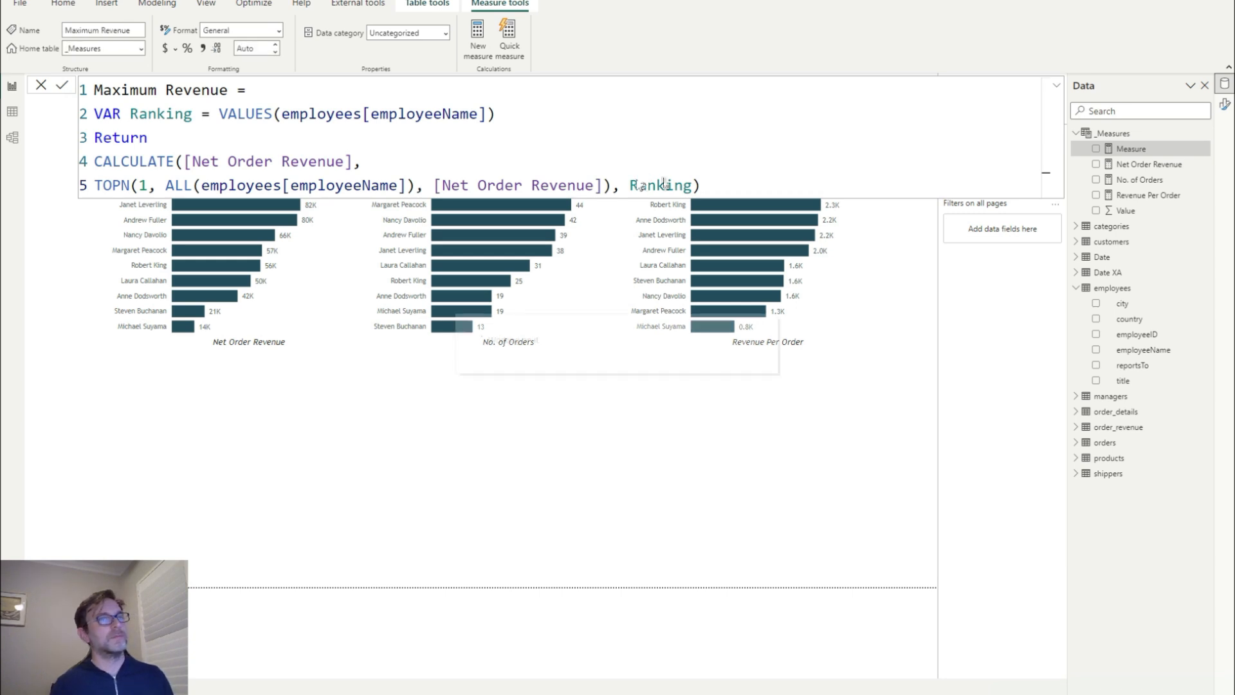
Copy the full Maximum Revenue formula into a new measure and rename it "Maximum Orders" in the formula
{"action": "left_click_drag", "start_coordinate": [712, 185], "coordinate": [94, 87]}
{"action": "key", "text": "ctrl+c"}
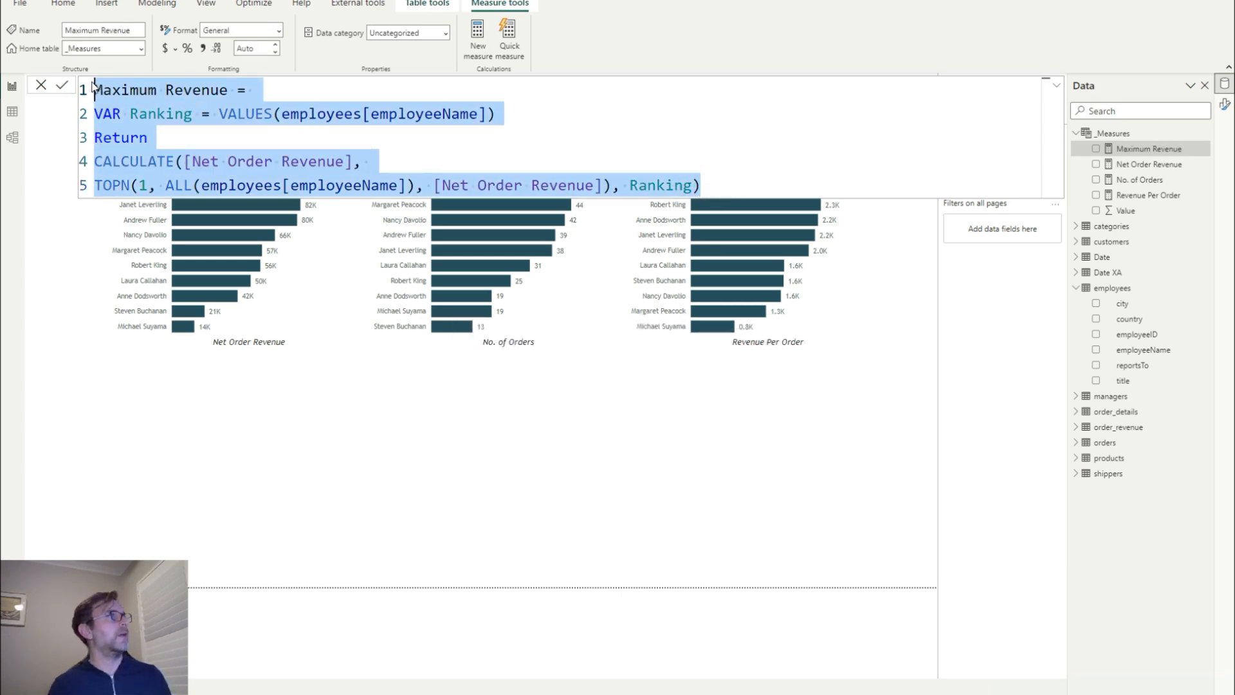
{"action": "left_click", "coordinate": [479, 32]}
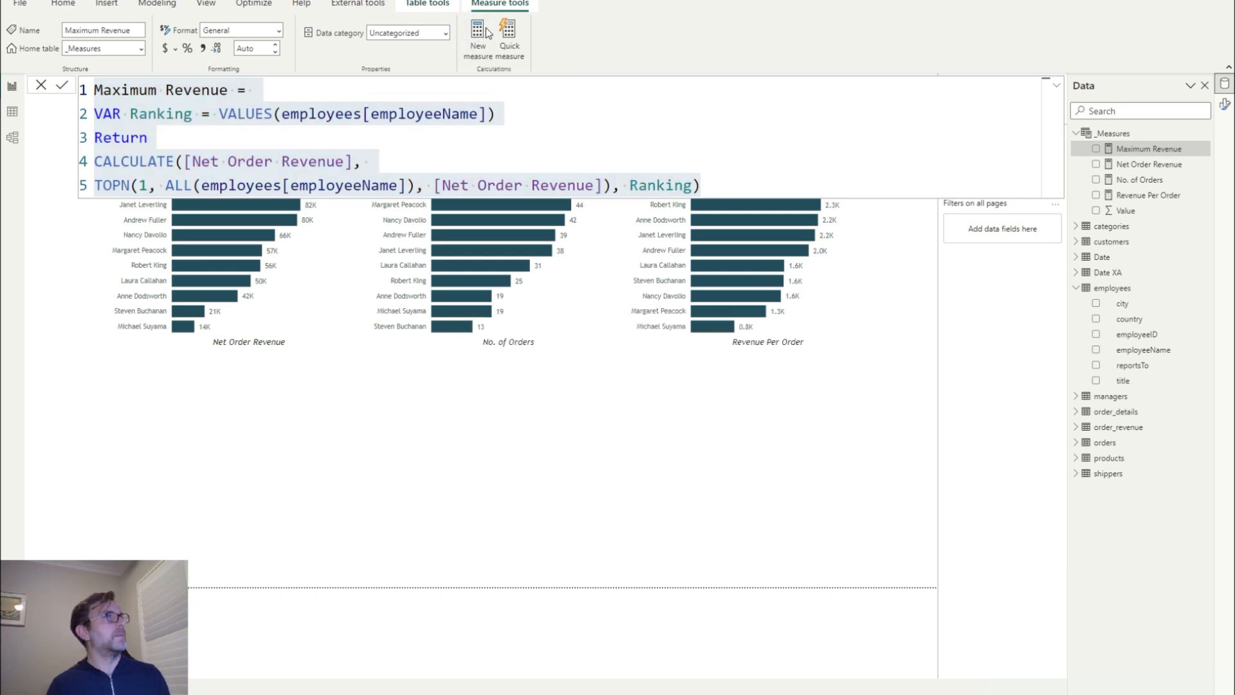
{"action": "key", "text": "ctrl+a"}
{"action": "key", "text": "ctrl+v"}
{"action": "left_click", "coordinate": [219, 79]}
{"action": "left_click_drag", "start_coordinate": [228, 90], "coordinate": [166, 90]}
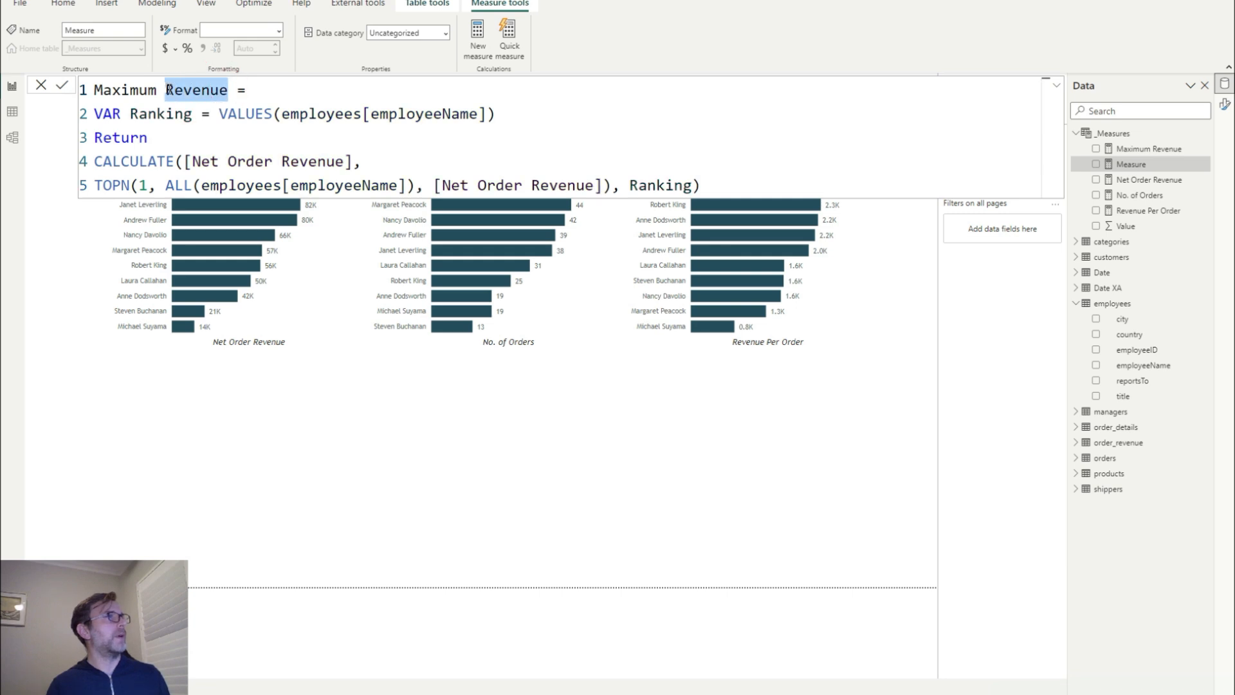
{"action": "type", "text": "Orders"}
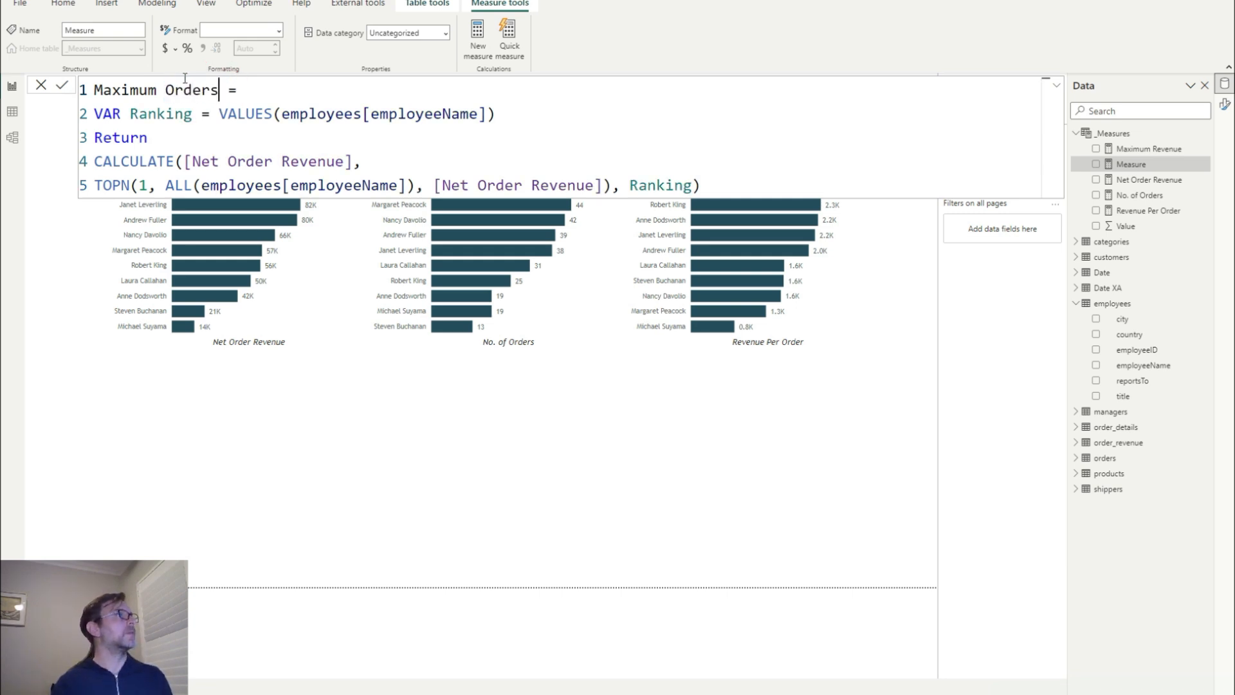
Replace both [Net Order Revenue] references in the Maximum Orders formula with [No. of Orders] and commit the measure
{"action": "left_click_drag", "start_coordinate": [348, 162], "coordinate": [196, 163]}
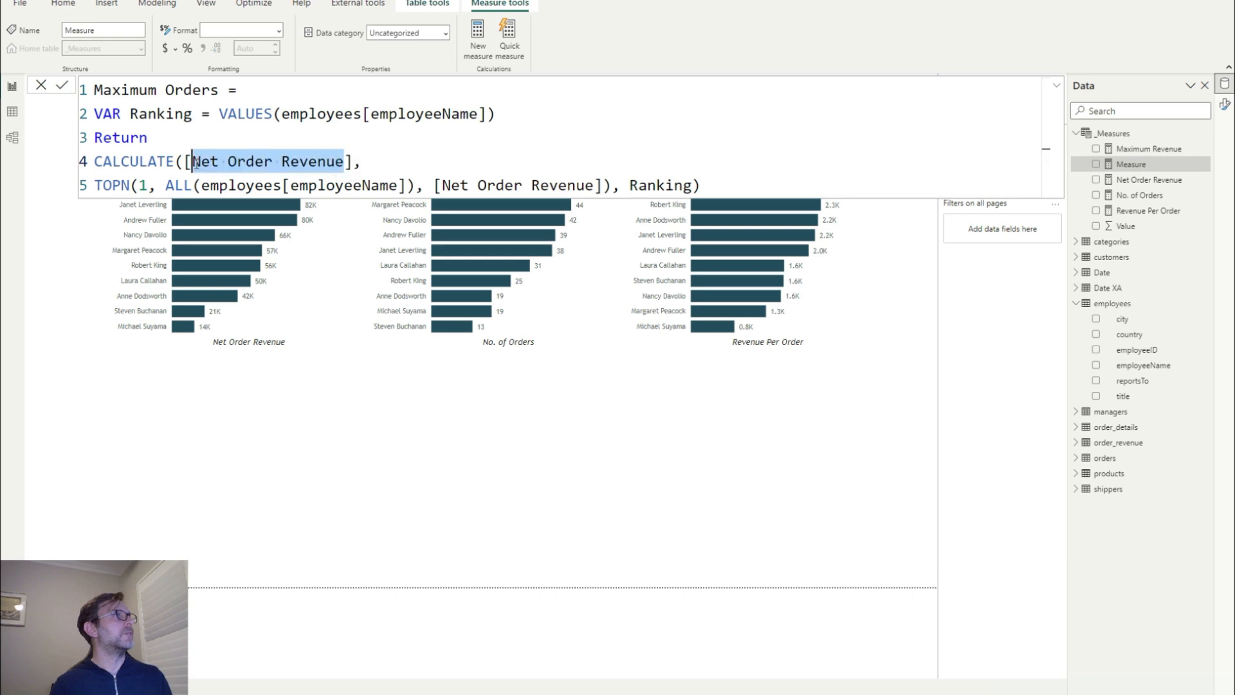
{"action": "type", "text": "No"}
{"action": "key", "text": "Tab"}
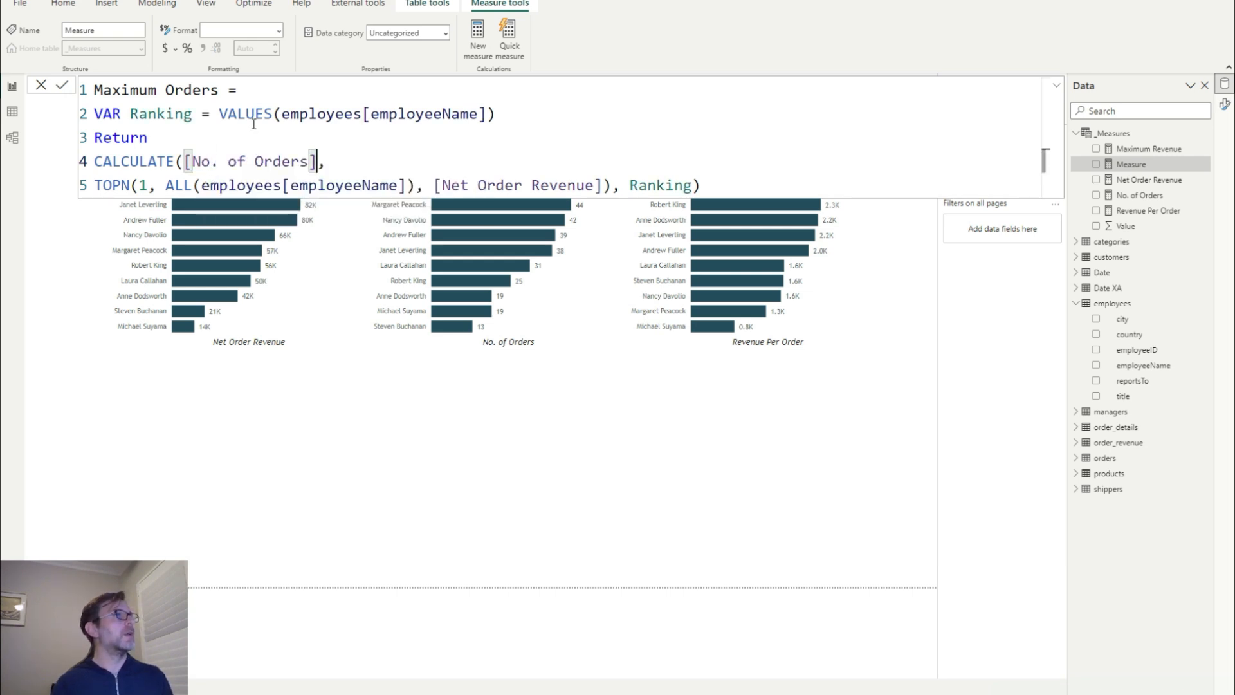
{"action": "left_click_drag", "start_coordinate": [593, 186], "coordinate": [447, 190]}
{"action": "type", "text": "No"}
{"action": "key", "text": "Tab"}
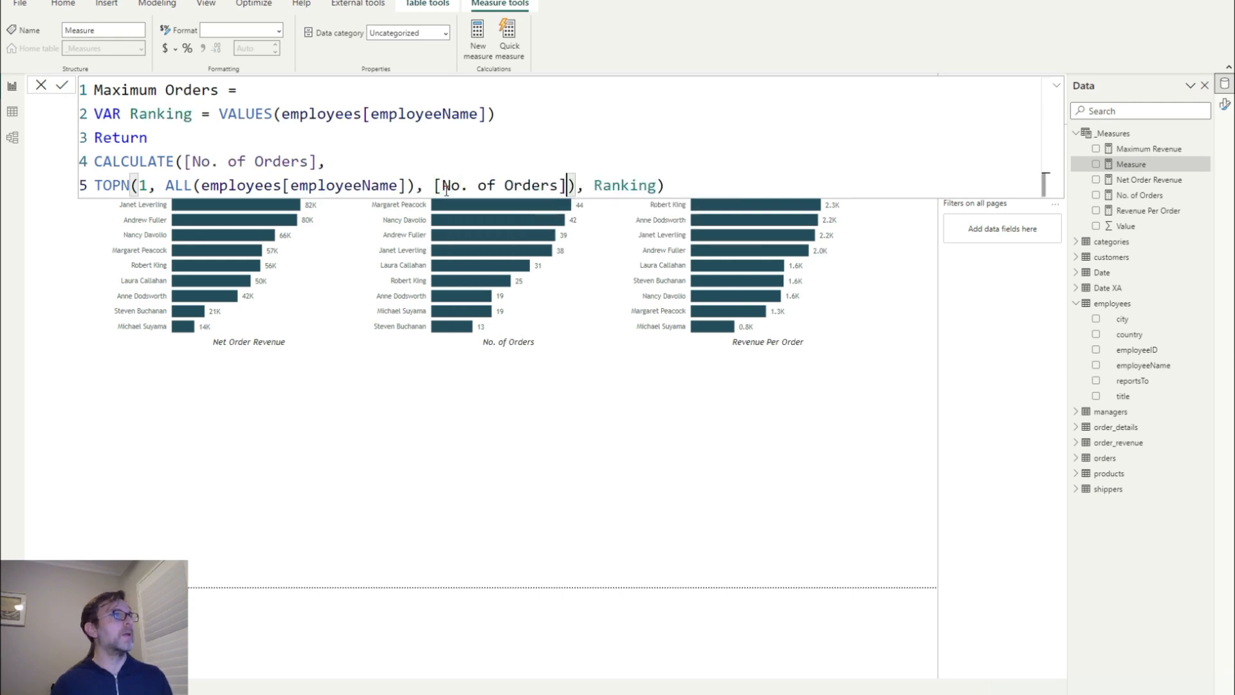
{"action": "left_click", "coordinate": [696, 187]}
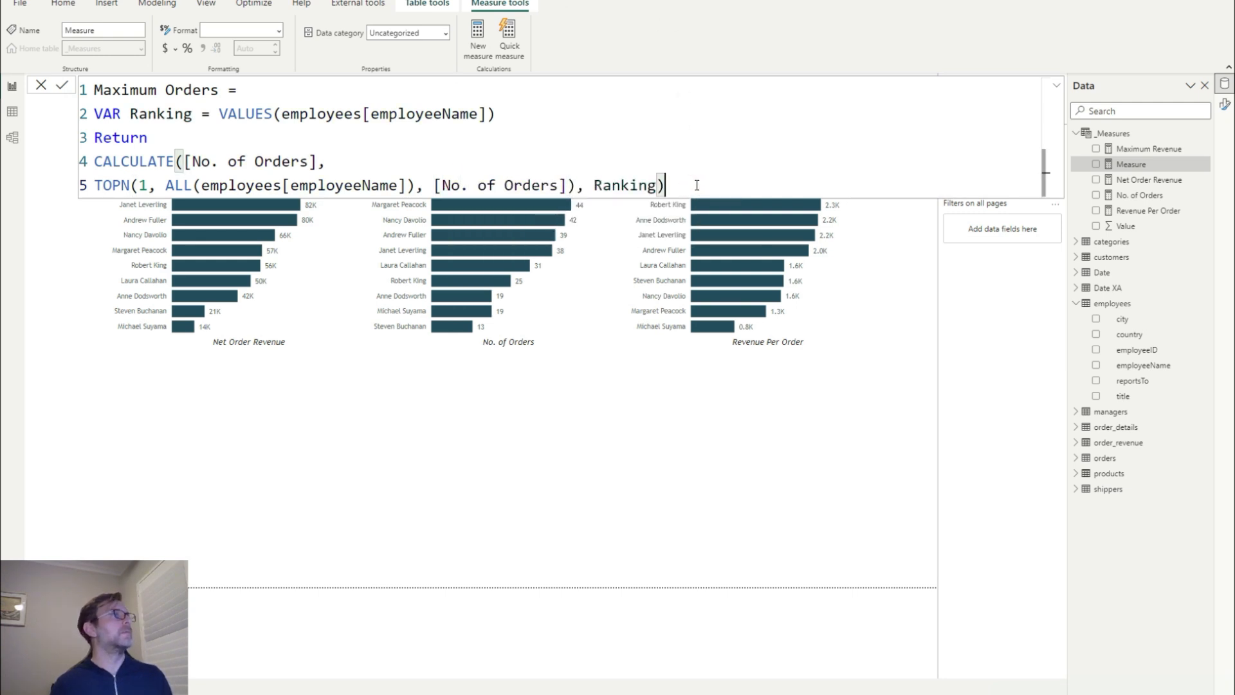
{"action": "key", "text": "Return"}
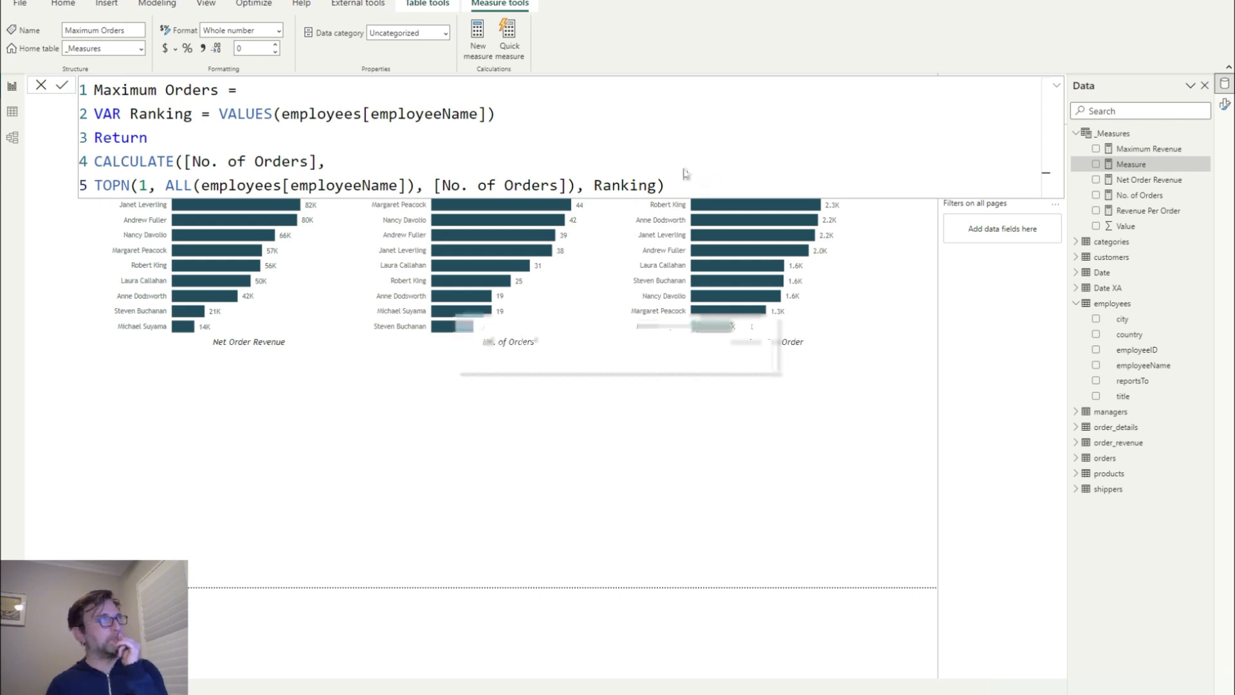
Create another new measure from the copied Maximum Revenue formula and rename it "Maximum RevPO" in the formula
{"action": "left_click", "coordinate": [476, 35]}
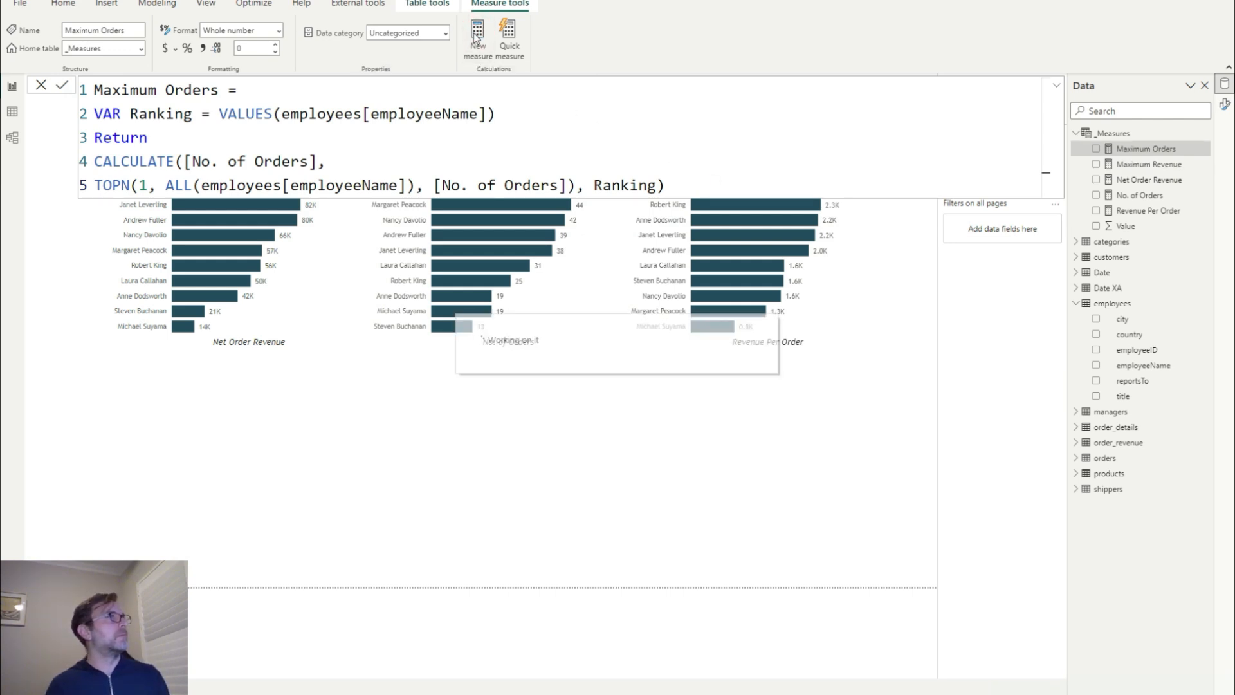
{"action": "key", "text": "ctrl+v"}
{"action": "left_click_drag", "start_coordinate": [229, 90], "coordinate": [194, 91]}
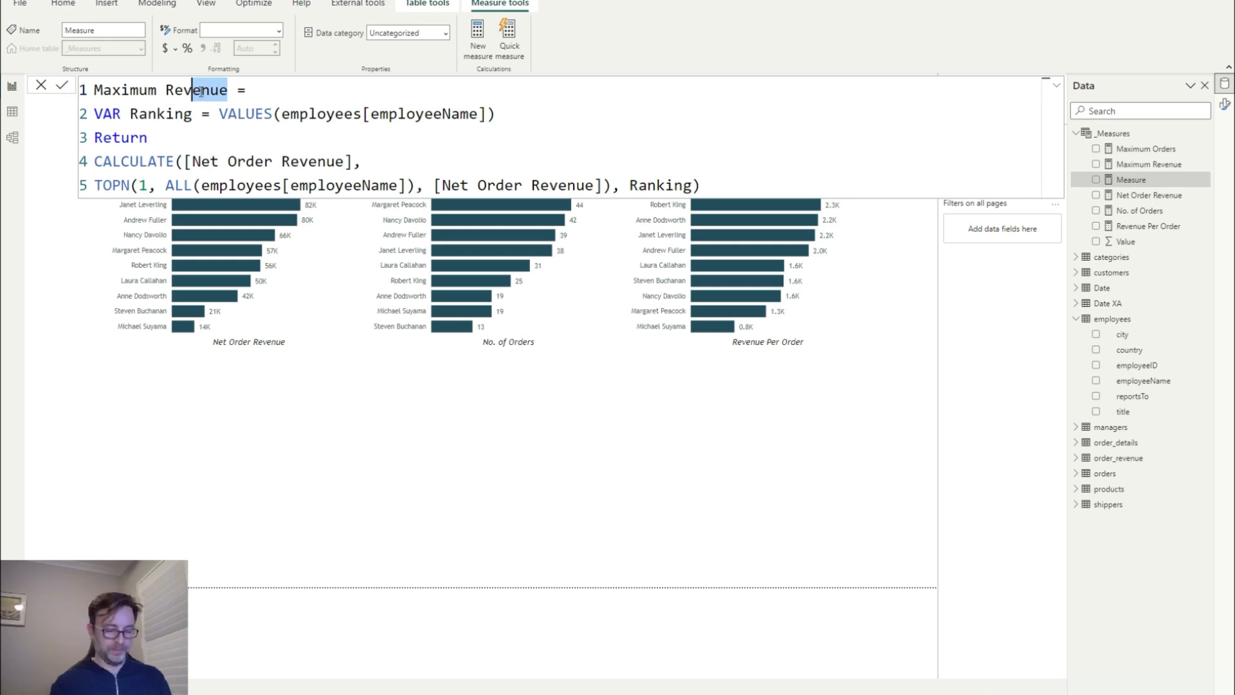
{"action": "type", "text": "PO"}
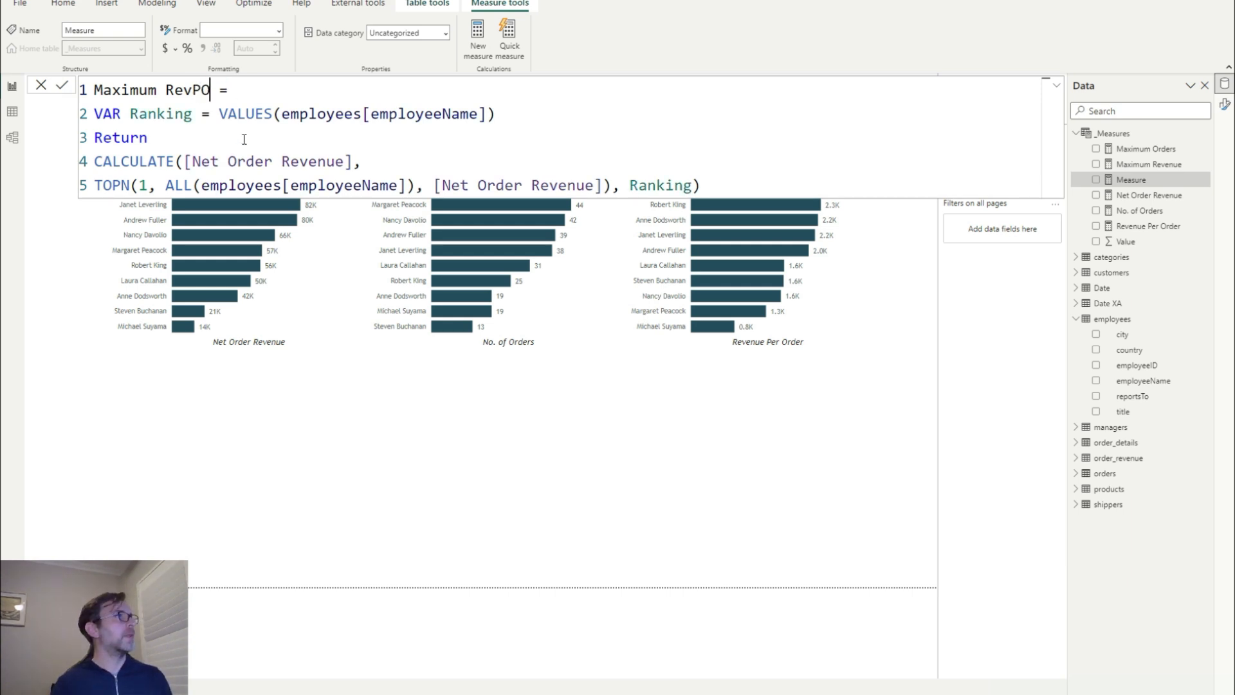
{"action": "double_click", "coordinate": [235, 161]}
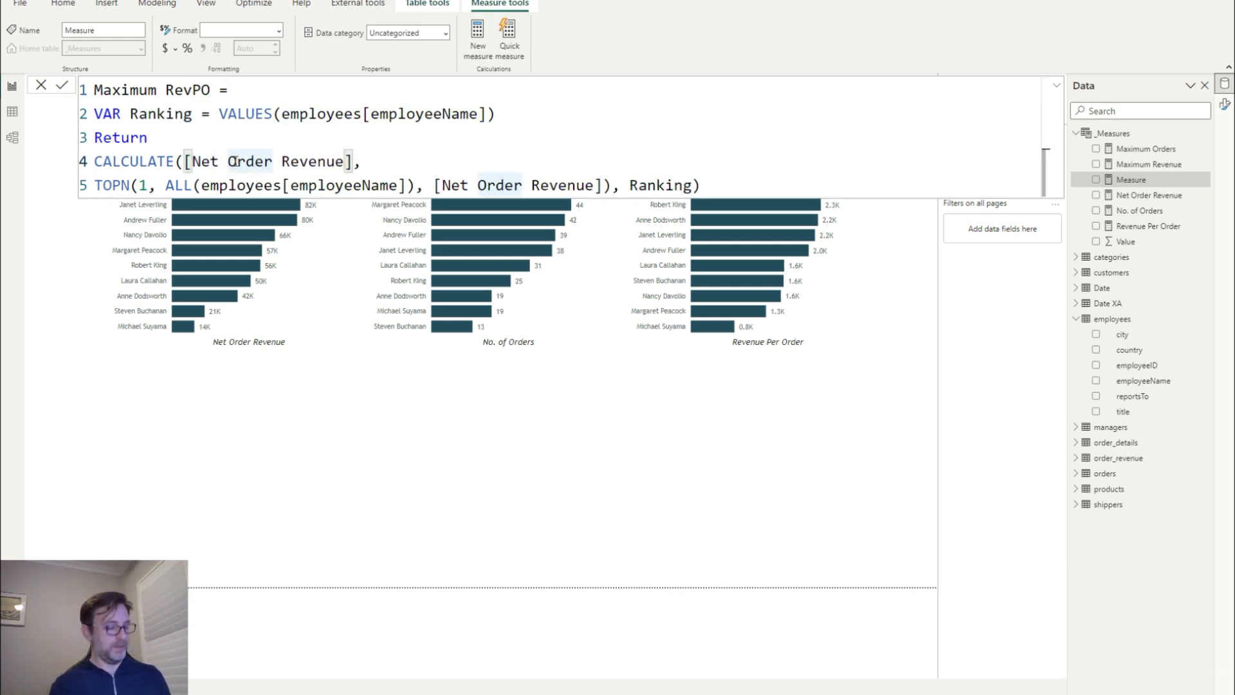
{"action": "double_click", "coordinate": [235, 160]}
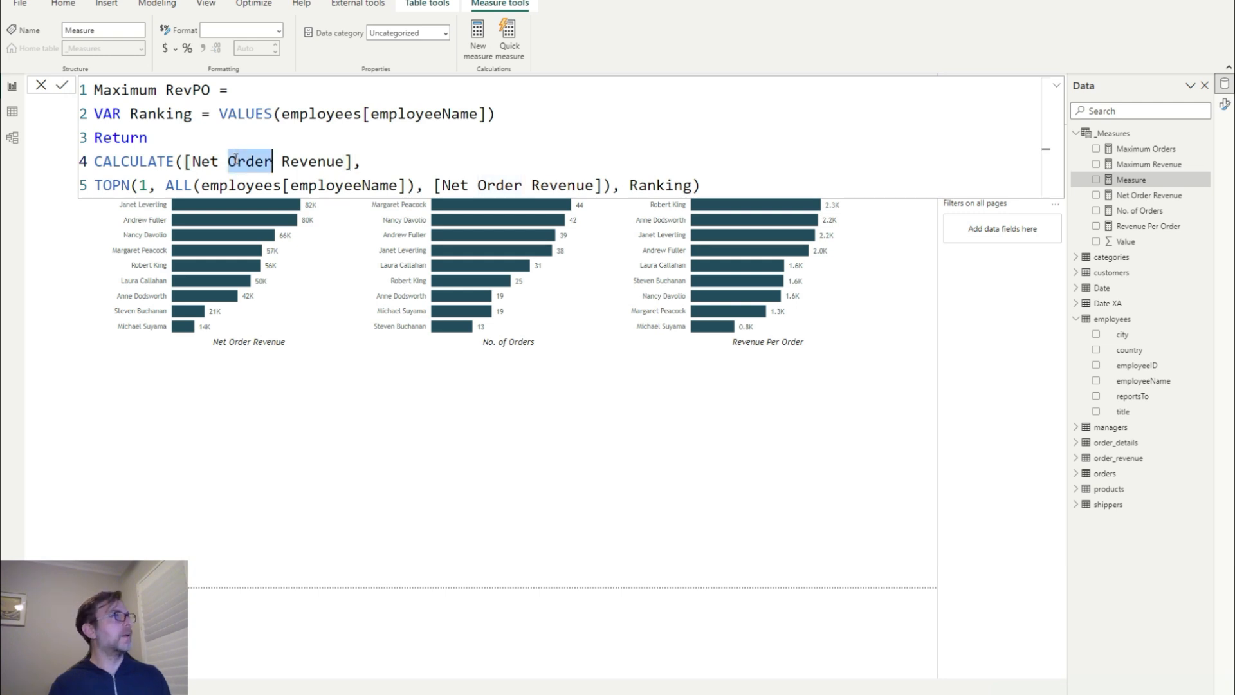
{"action": "key", "text": "ctrl+d"}
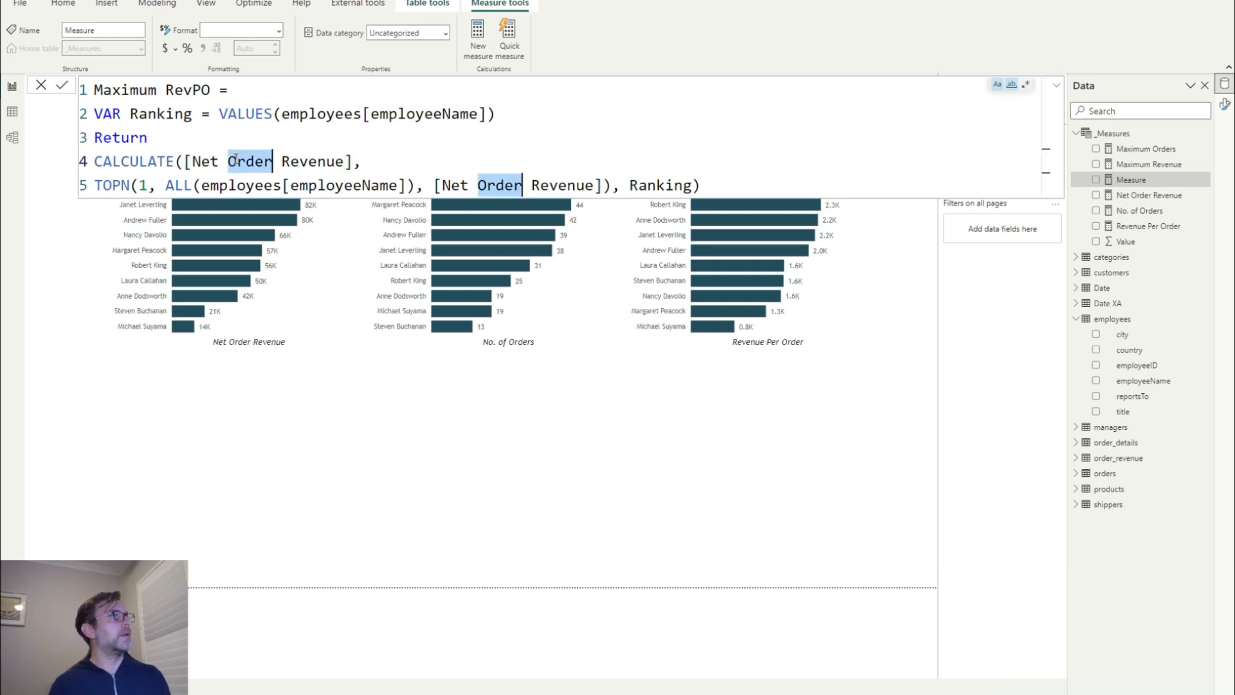
Replace both [Net Order Revenue] references in the Maximum RevPO formula with [Revenue Per Order] and commit the measure
{"action": "left_click_drag", "start_coordinate": [184, 161], "coordinate": [352, 162]}
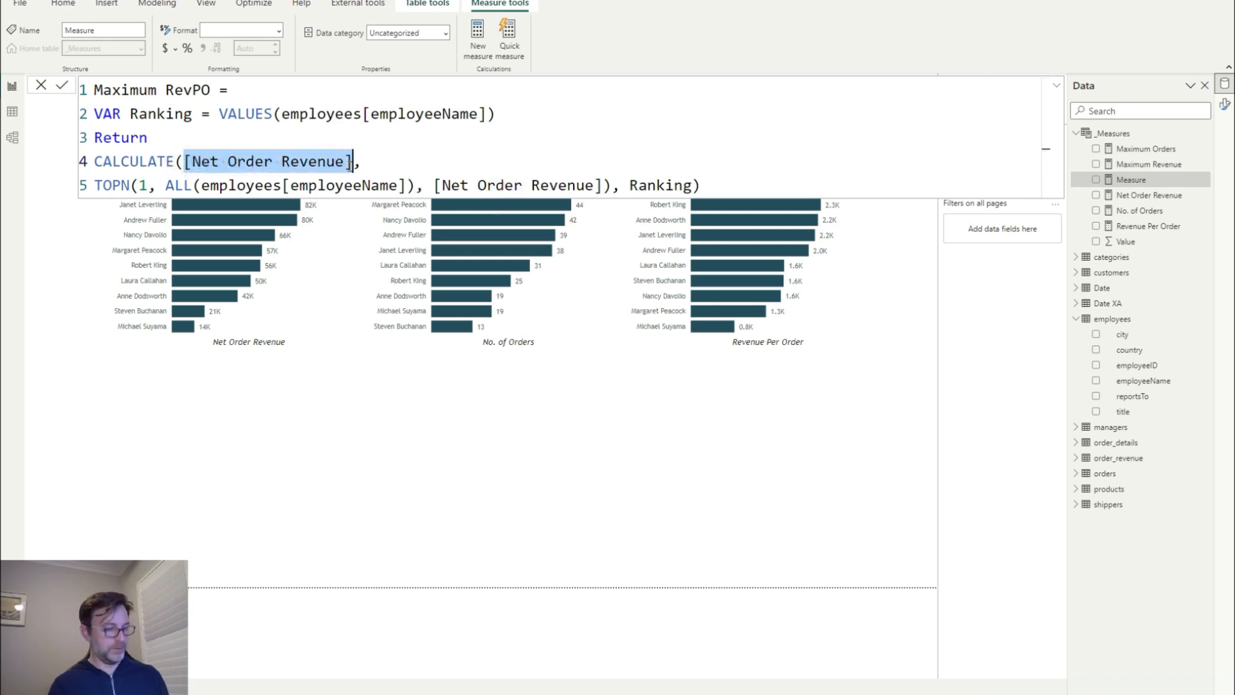
{"action": "key", "text": "ctrl+d"}
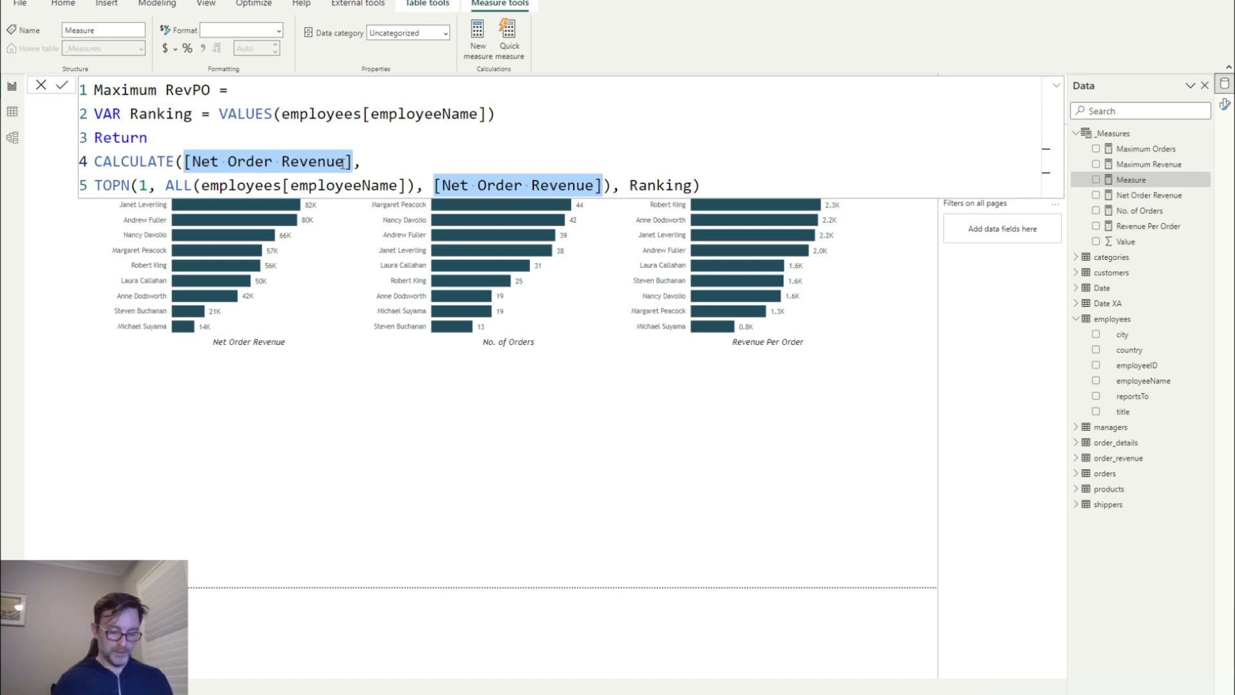
{"action": "type", "text": "["}
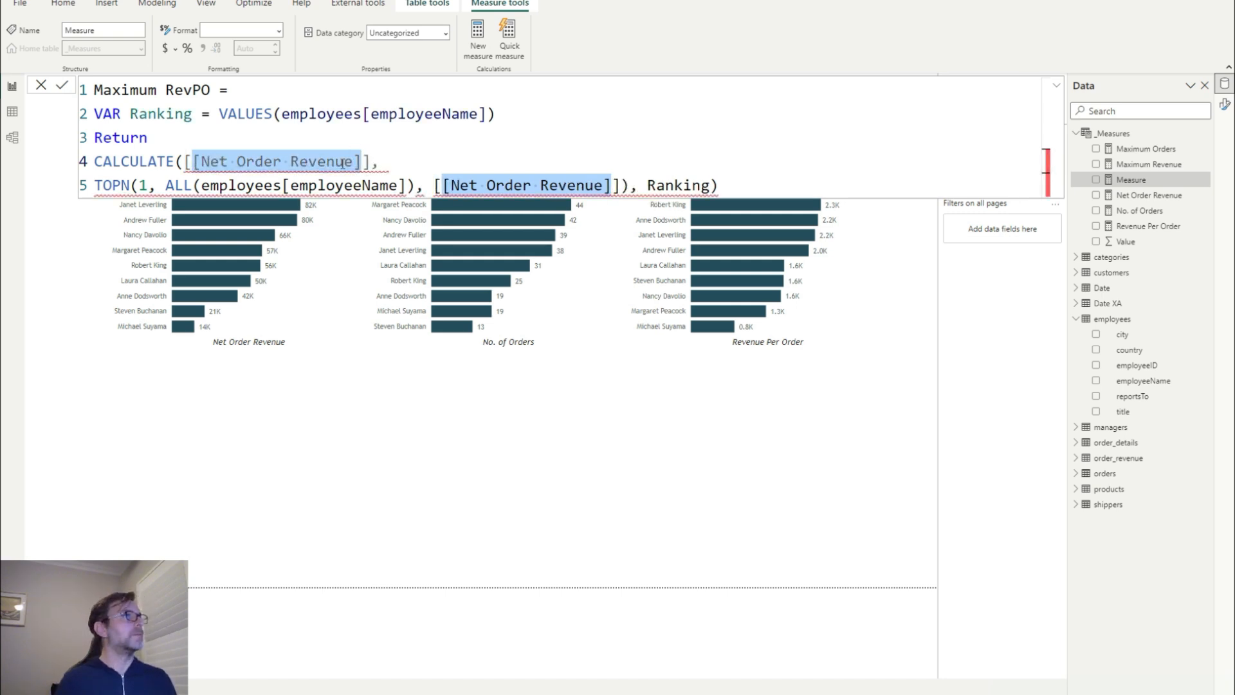
{"action": "key", "text": "BackSpace"}
{"action": "type", "text": "Rev"}
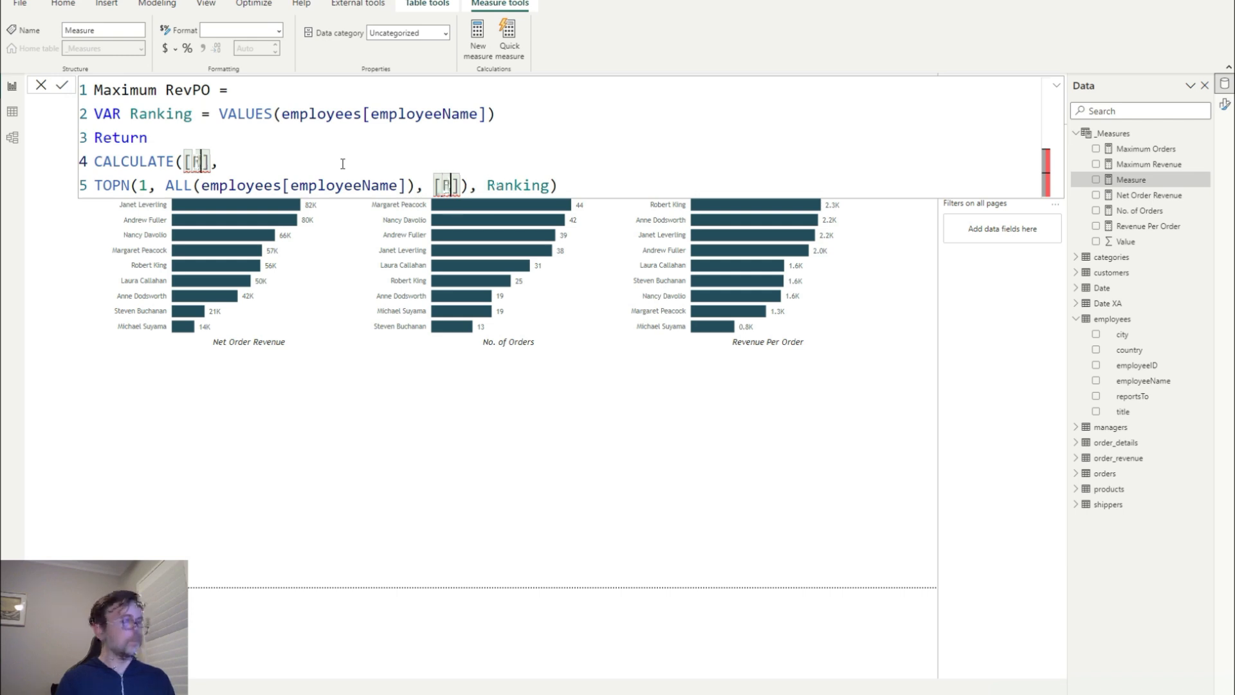
{"action": "type", "text": "e"}
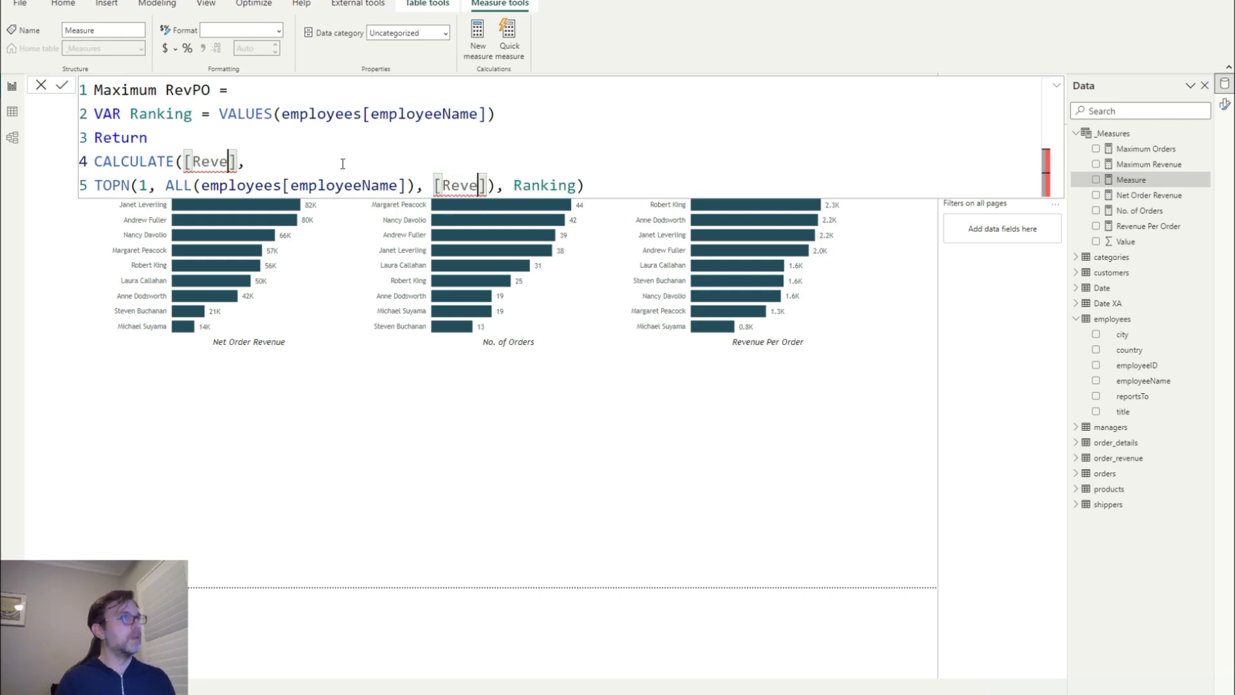
{"action": "type", "text": "ne p"}
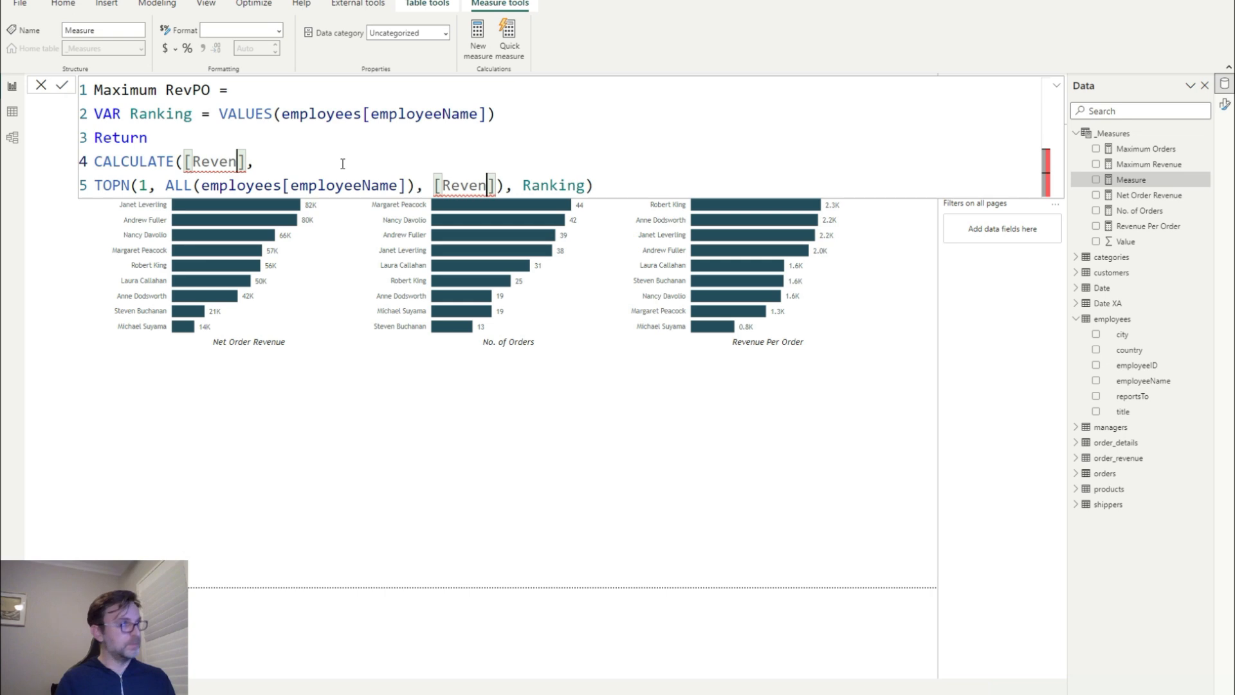
{"action": "key", "text": "BackSpace"}
{"action": "key", "text": "BackSpace"}
{"action": "key", "text": "BackSpace"}
{"action": "type", "text": "ue "}
{"action": "type", "text": "Per Order"}
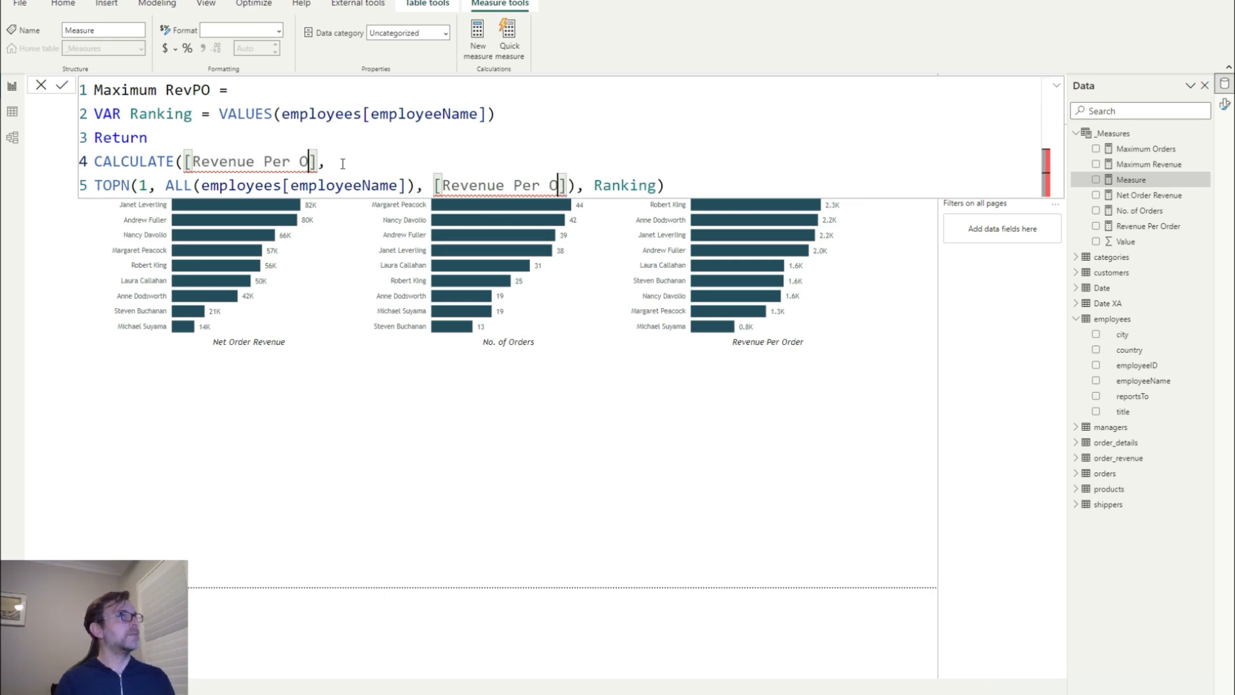
{"action": "key", "text": "End"}
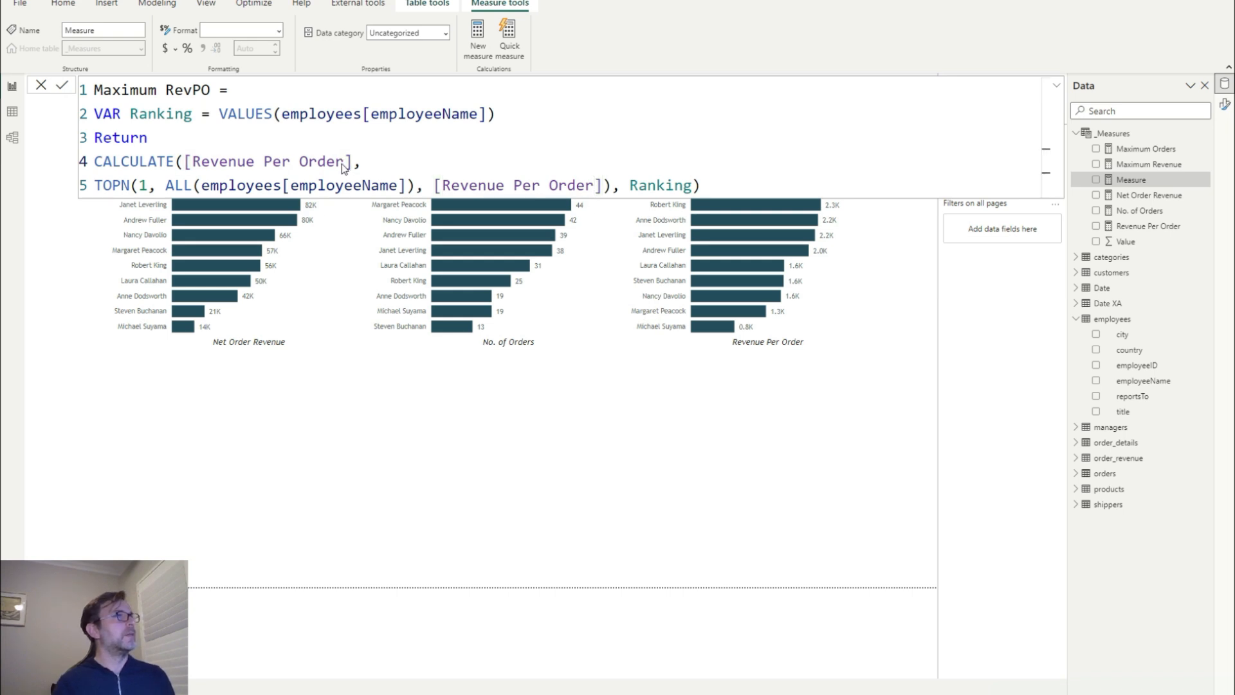
{"action": "key", "text": "Return"}
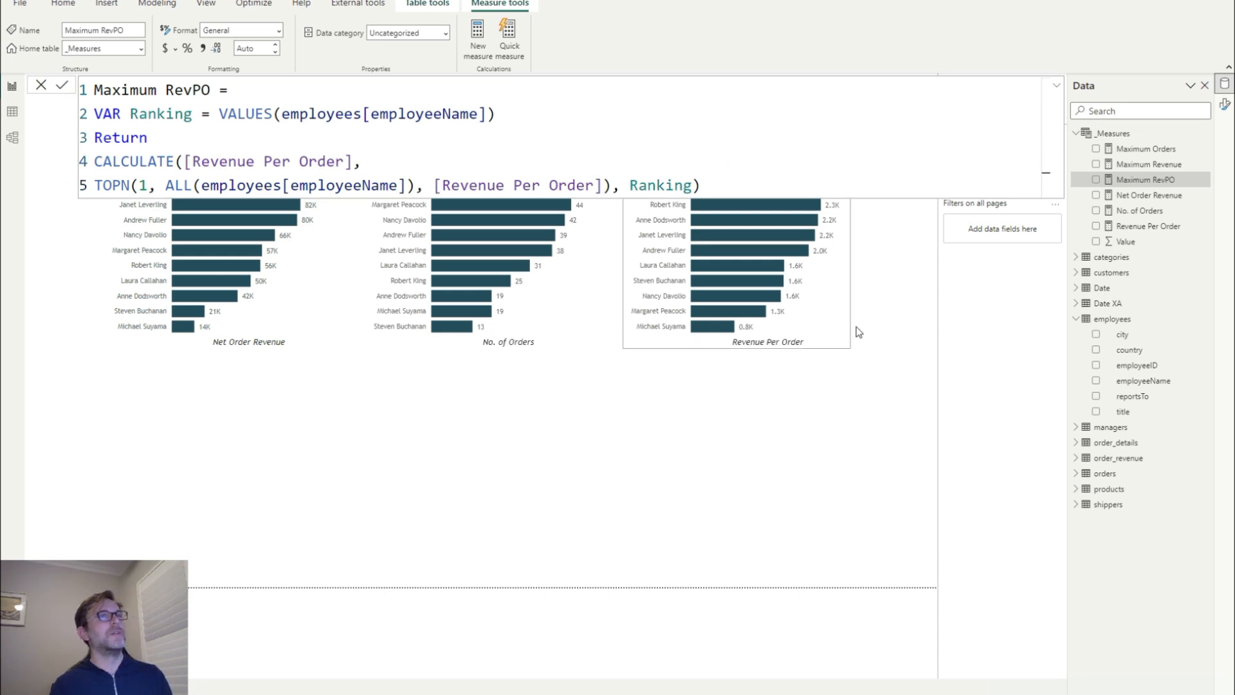
Insert an empty table visual below the bar charts and enlarge it to span most of the page width
{"action": "left_click", "coordinate": [746, 500]}
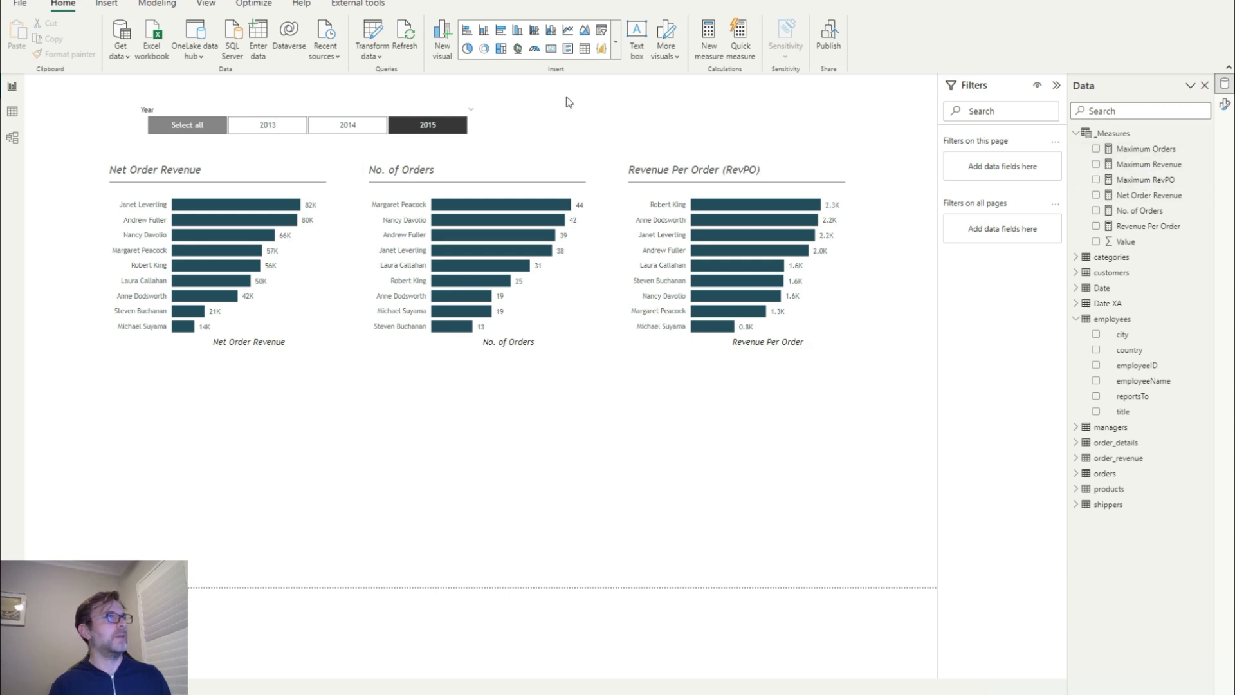
{"action": "left_click", "coordinate": [584, 48]}
{"action": "left_click_drag", "start_coordinate": [100, 154], "coordinate": [251, 456]}
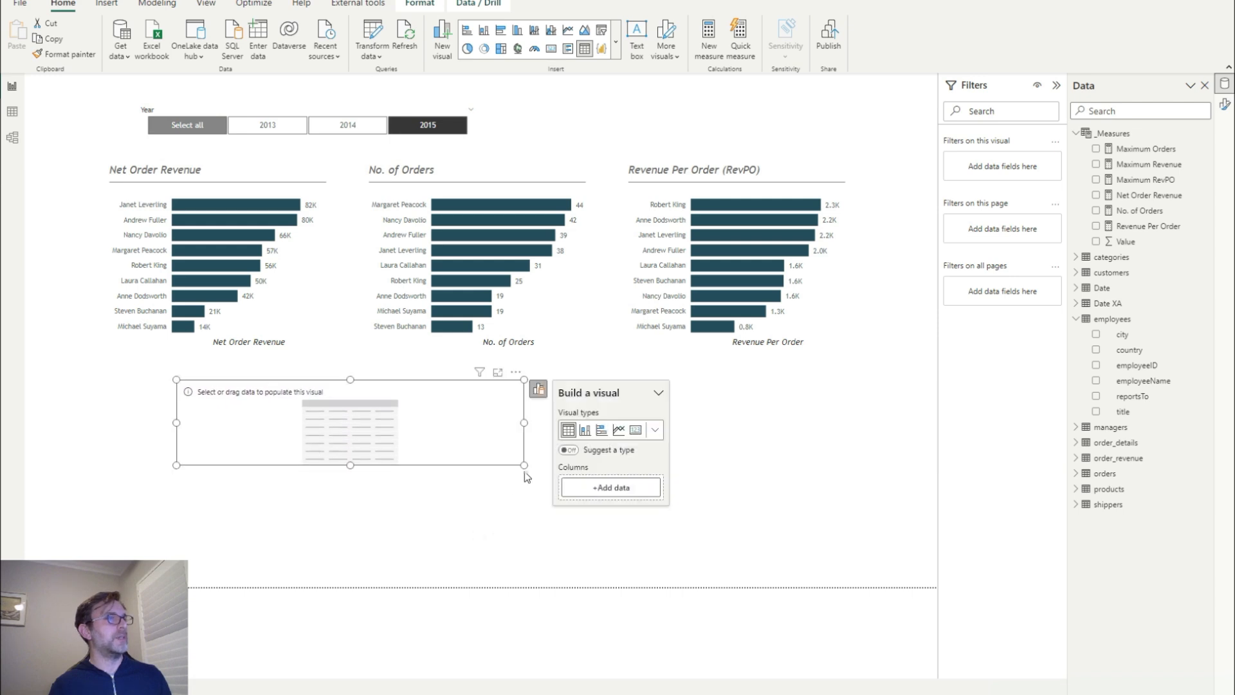
{"action": "left_click_drag", "start_coordinate": [524, 465], "coordinate": [808, 550]}
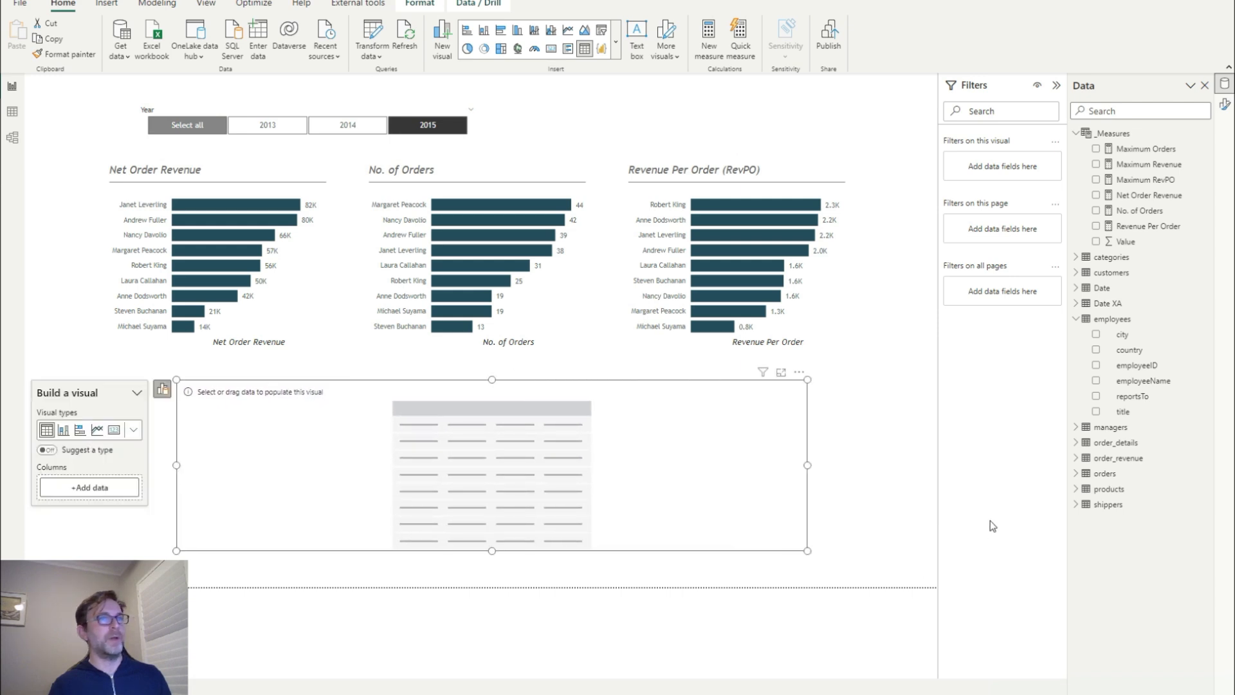
Fill the table with employeeName, Net Order Revenue, No. of Orders, Revenue Per Order, Maximum Revenue, Maximum Orders and Maximum RevPO columns
{"action": "left_click_drag", "start_coordinate": [1144, 380], "coordinate": [97, 499]}
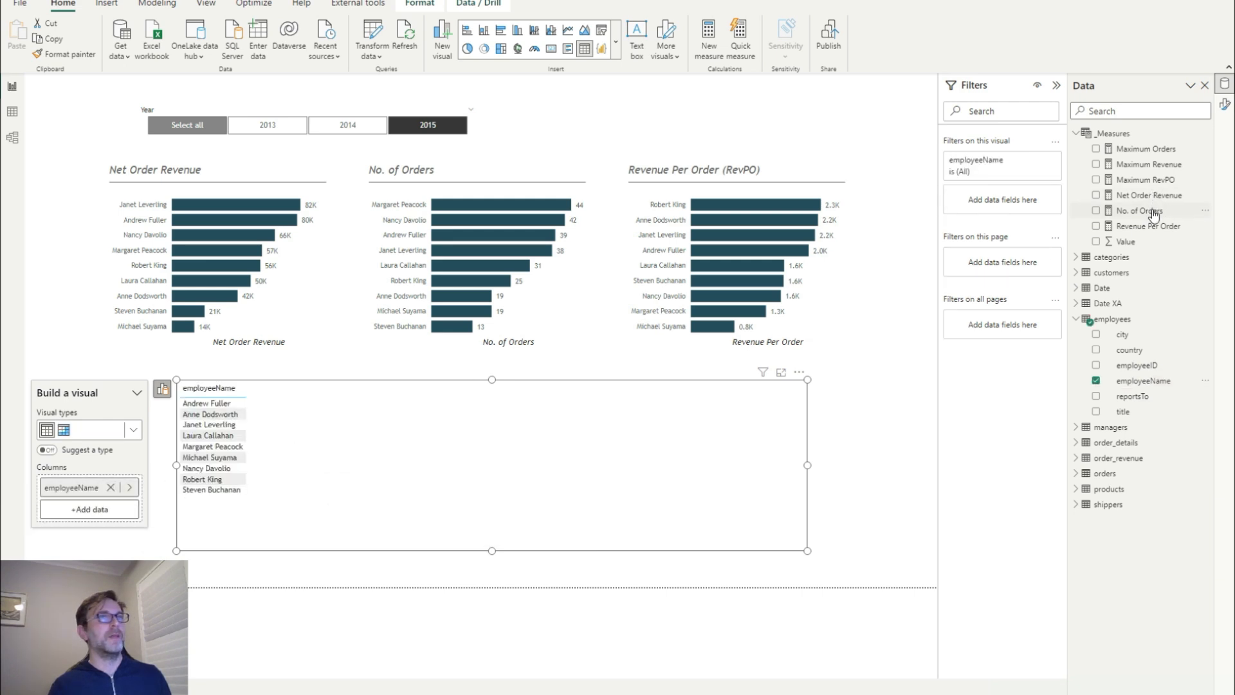
{"action": "left_click_drag", "start_coordinate": [1149, 195], "coordinate": [90, 512]}
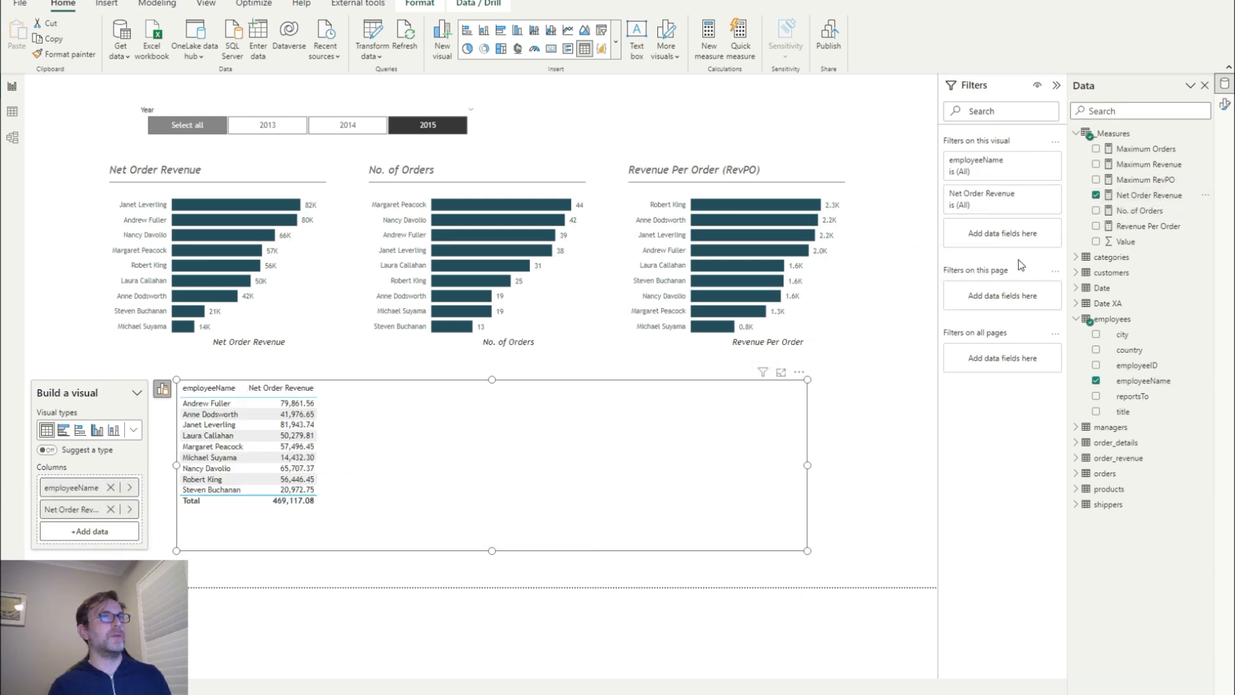
{"action": "left_click_drag", "start_coordinate": [1139, 210], "coordinate": [90, 537]}
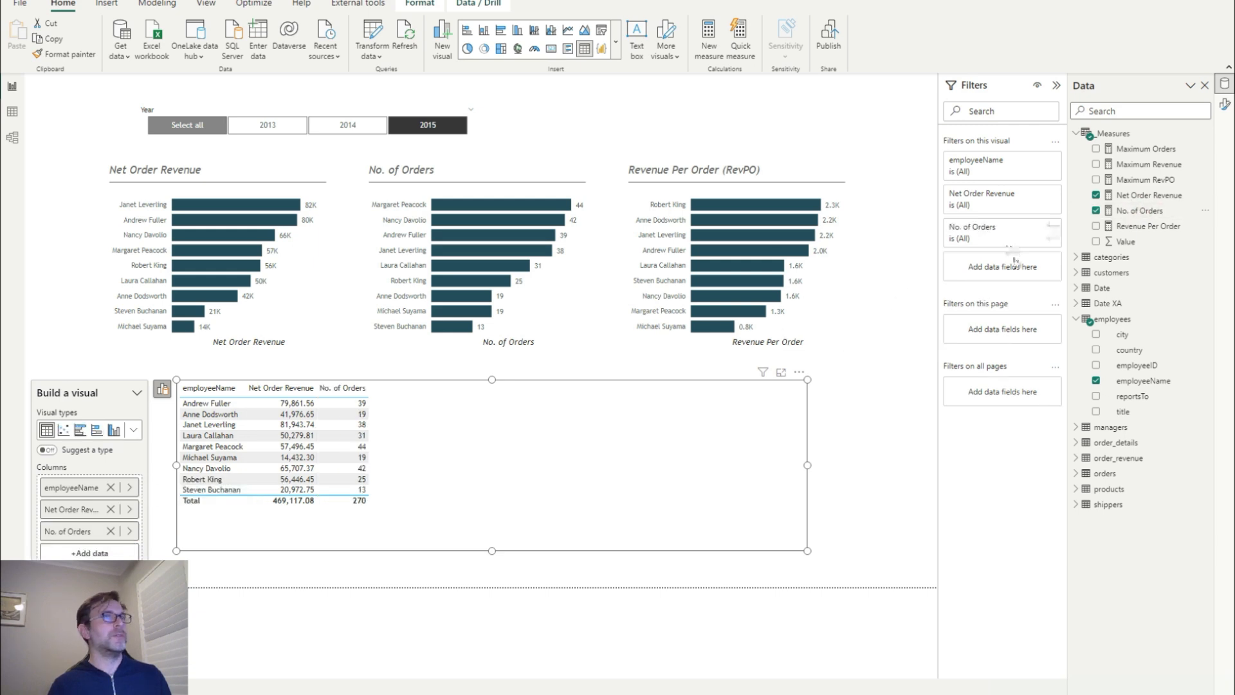
{"action": "left_click_drag", "start_coordinate": [1152, 226], "coordinate": [146, 529]}
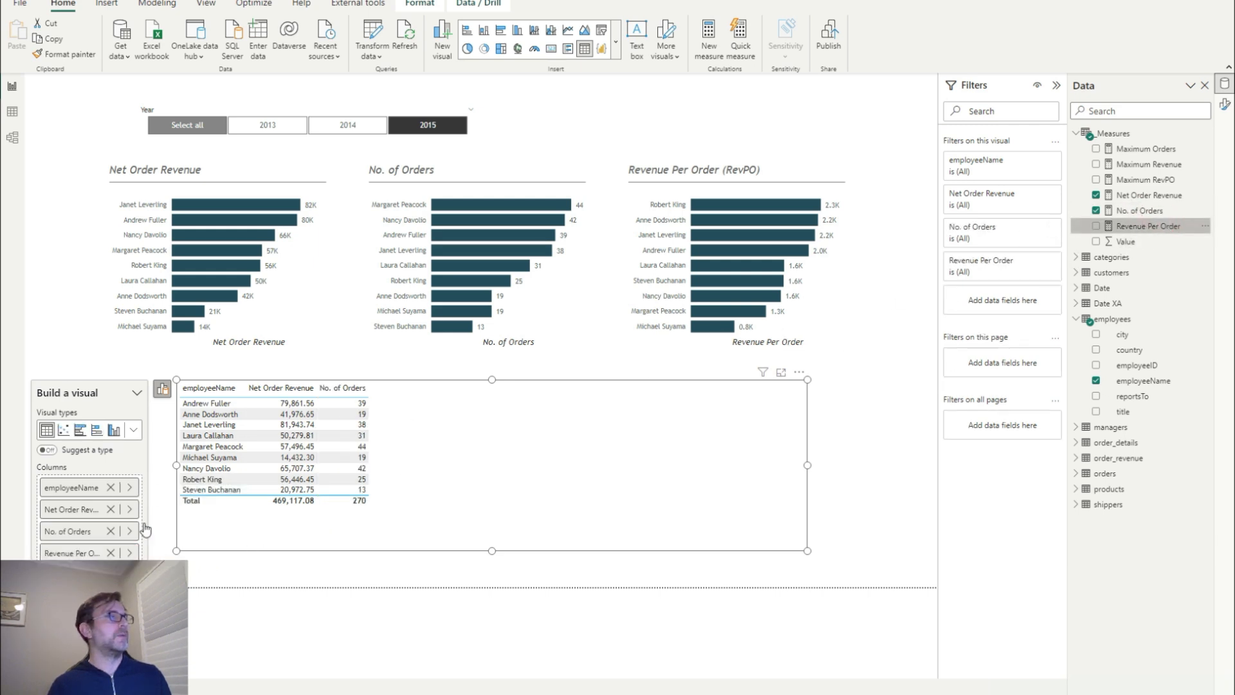
{"action": "left_click_drag", "start_coordinate": [176, 465], "coordinate": [363, 465]}
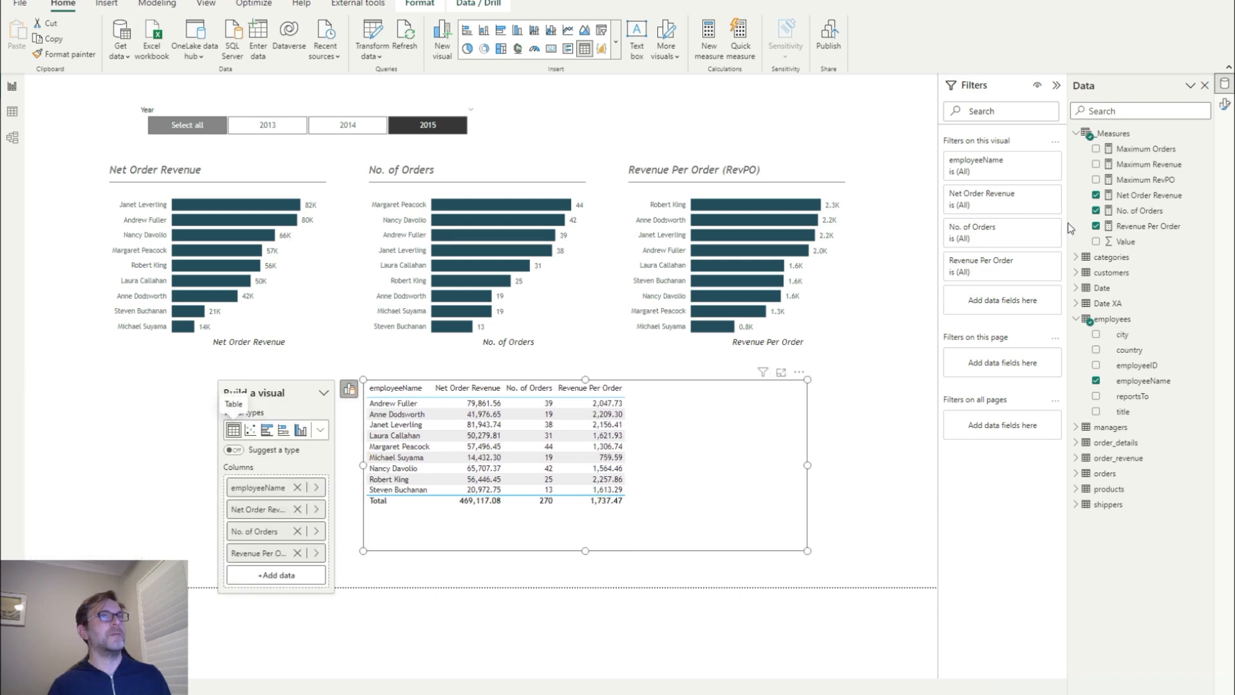
{"action": "left_click_drag", "start_coordinate": [1161, 170], "coordinate": [270, 574]}
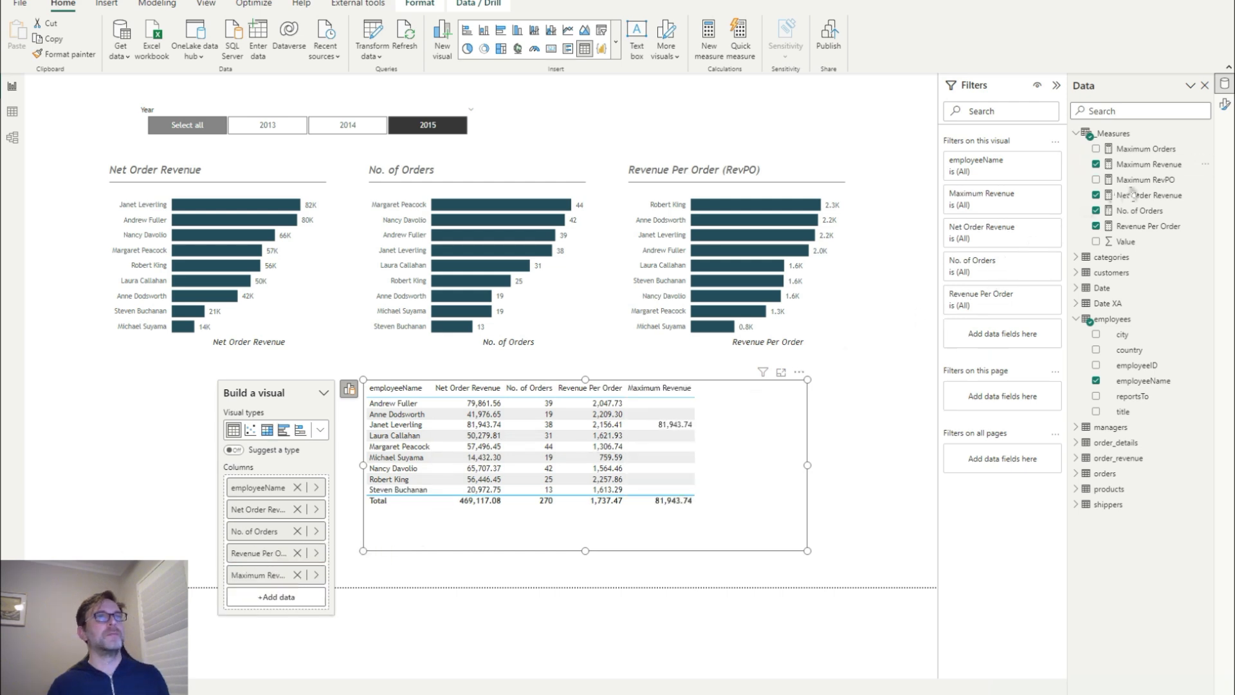
{"action": "left_click_drag", "start_coordinate": [1144, 148], "coordinate": [301, 637]}
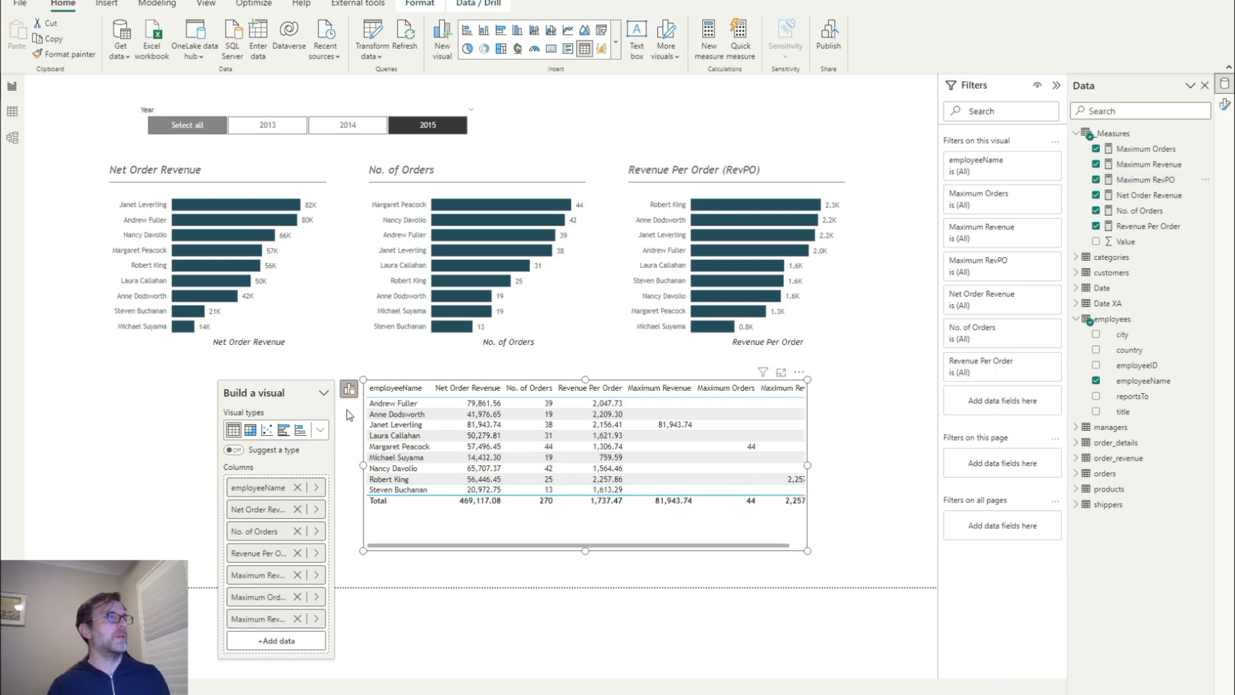
Widen the table so all its columns fit, and filter the report to 2014 with the Year slicer
{"action": "left_click", "coordinate": [348, 389]}
{"action": "left_click_drag", "start_coordinate": [361, 465], "coordinate": [269, 465]}
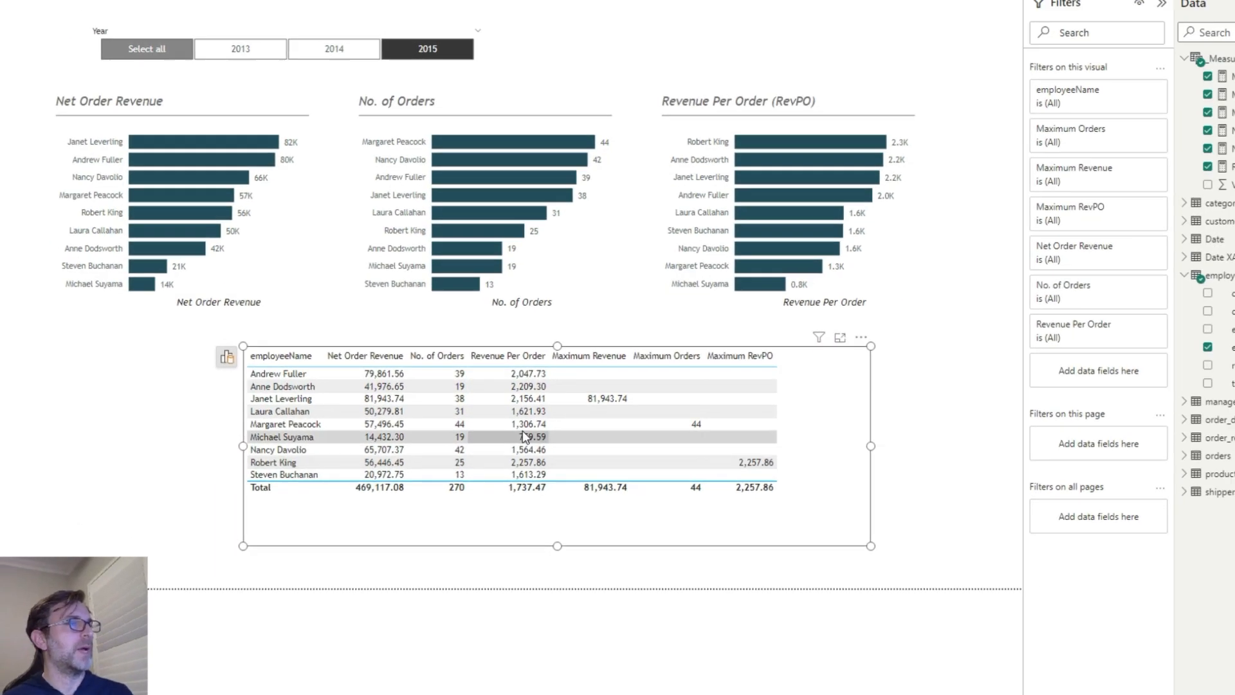
{"action": "left_click", "coordinate": [351, 56]}
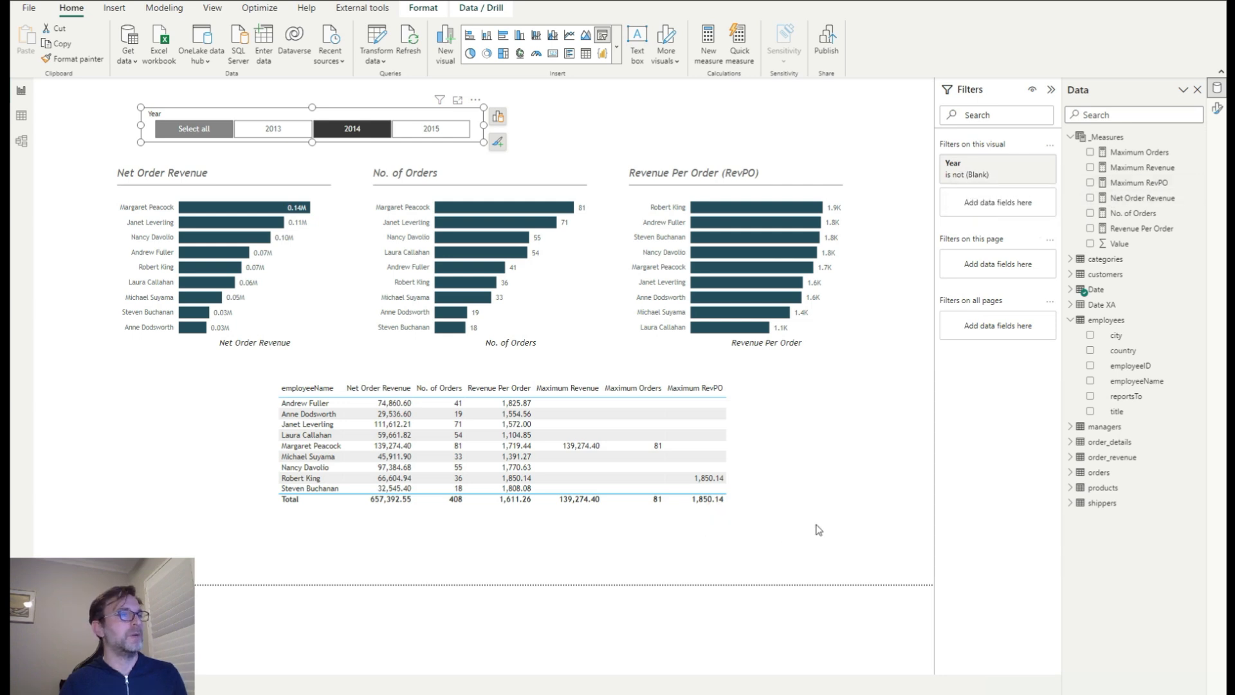
Switch to PowerPoint to review to-do item 4 on creating field parameters with the maximum metrics, and return to Power BI
{"action": "left_click", "coordinate": [357, 694]}
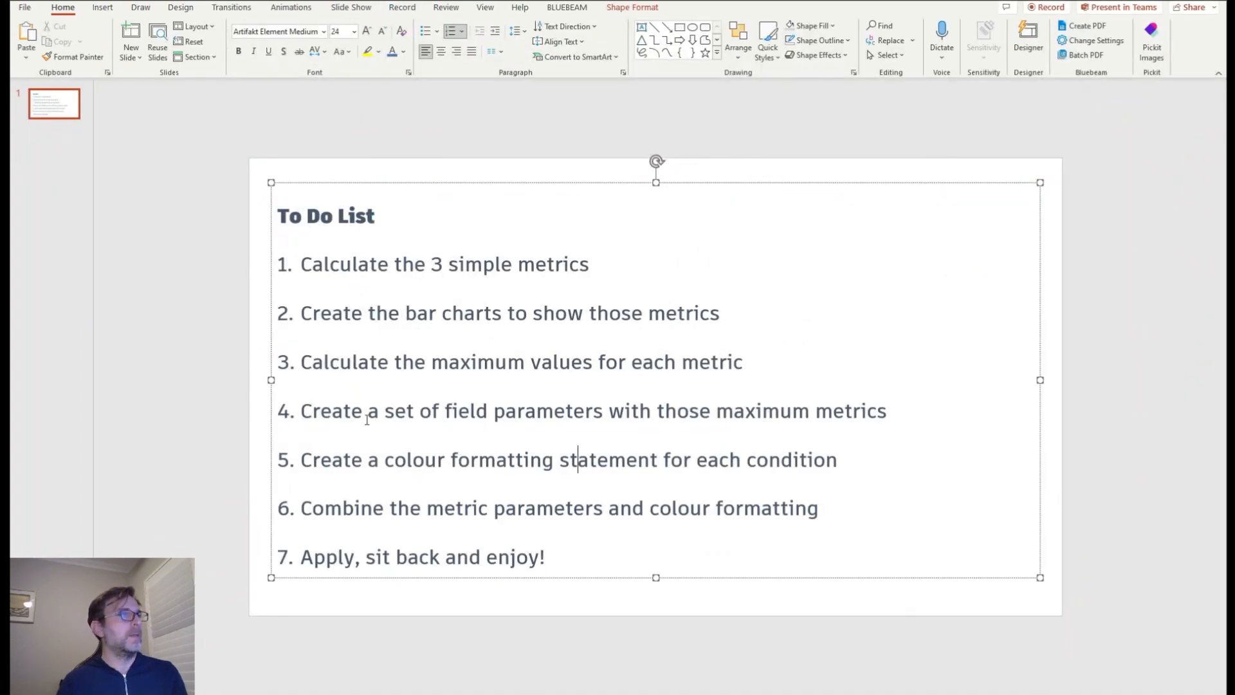
{"action": "left_click_drag", "start_coordinate": [301, 409], "coordinate": [699, 407]}
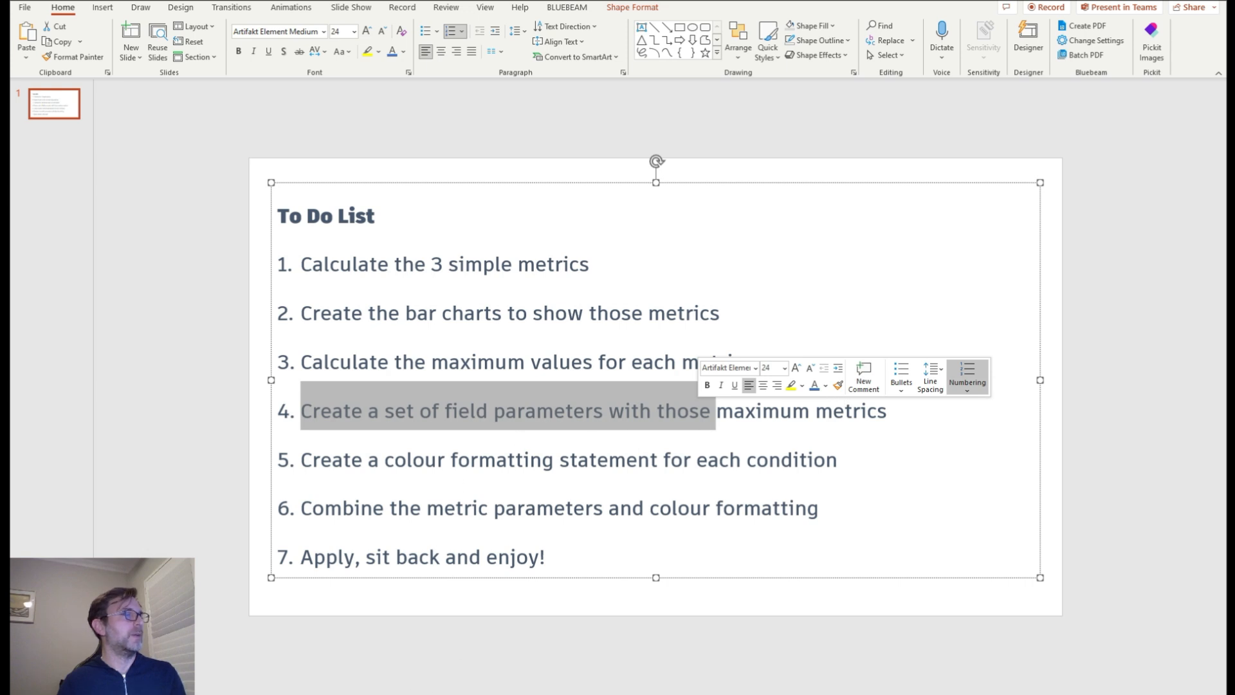
{"action": "left_click", "coordinate": [272, 694]}
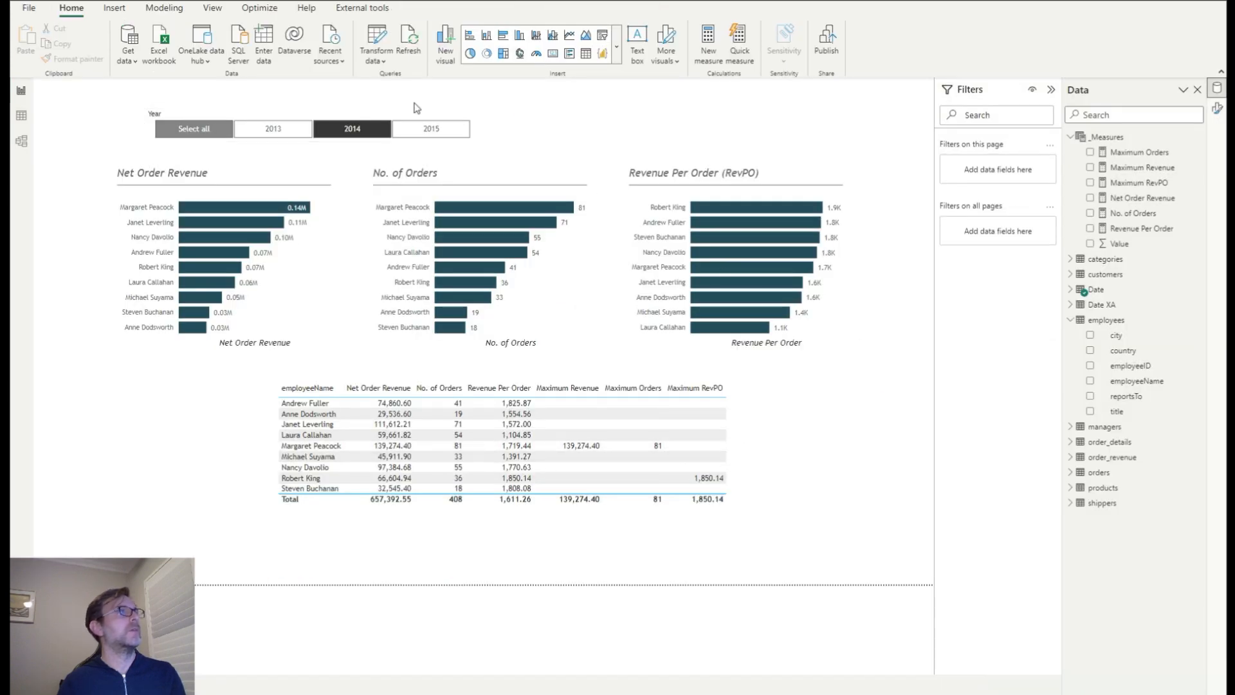
Start a new Fields parameter and add Maximum Revenue, Maximum Orders and Maximum RevPO to it in that order
{"action": "left_click", "coordinate": [164, 9]}
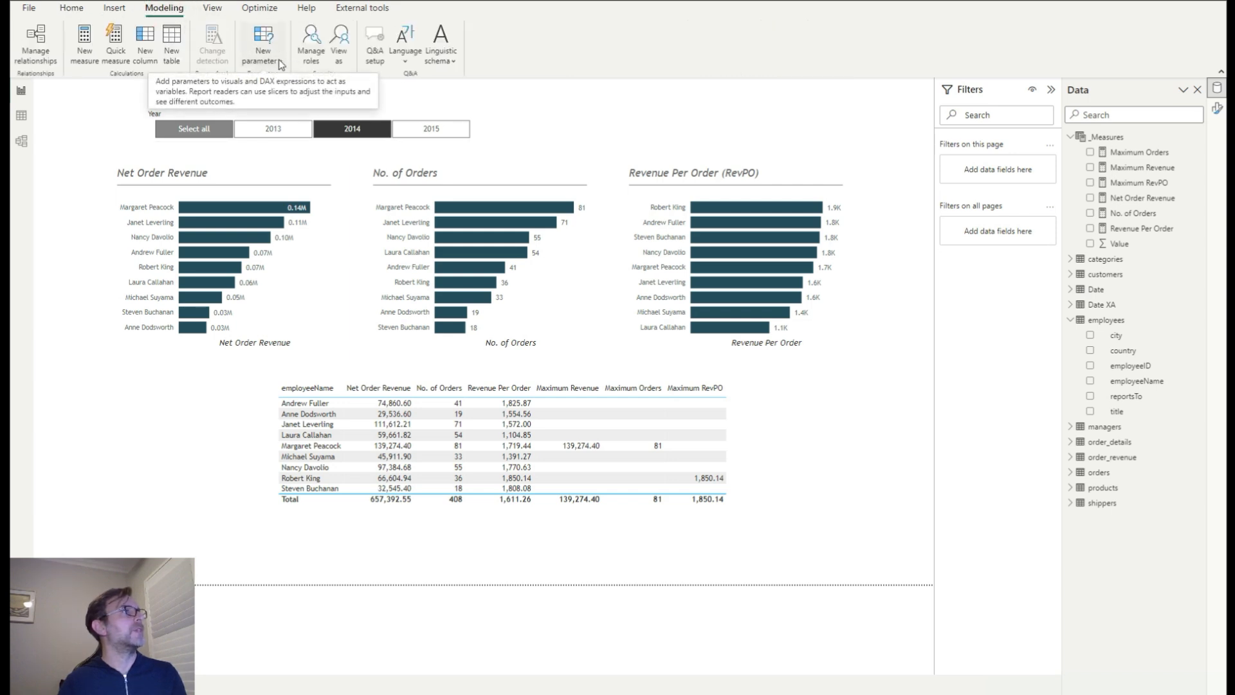
{"action": "left_click", "coordinate": [280, 63]}
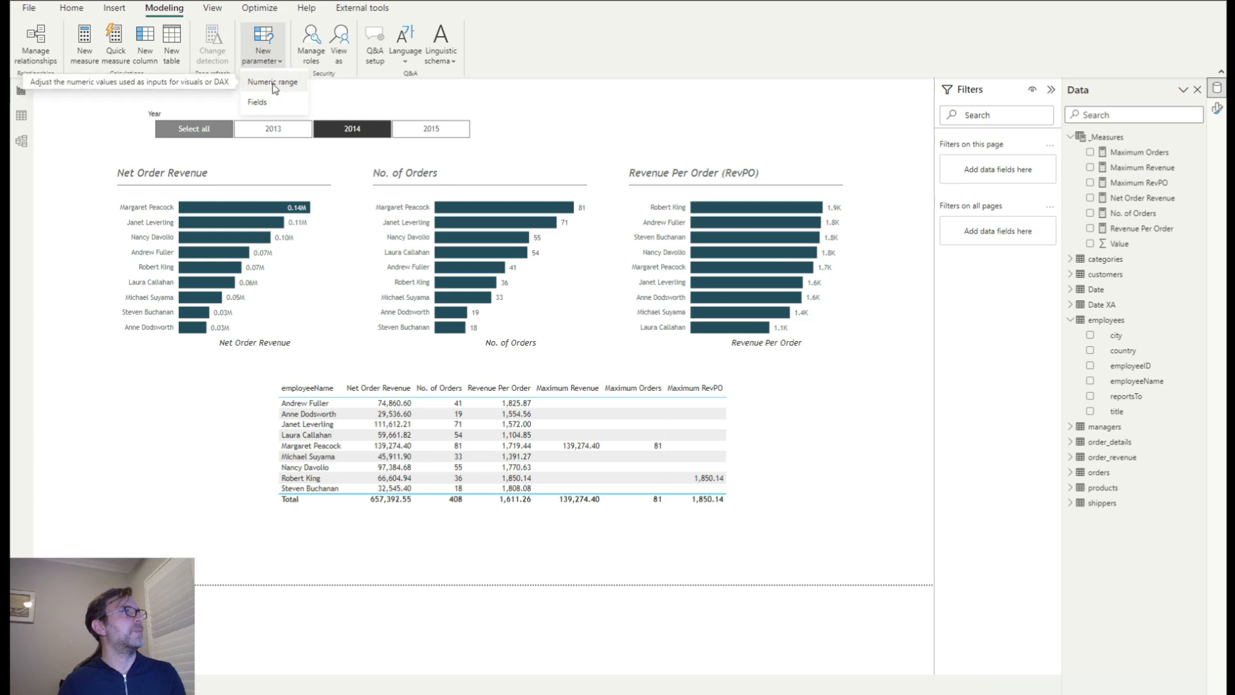
{"action": "left_click", "coordinate": [276, 102]}
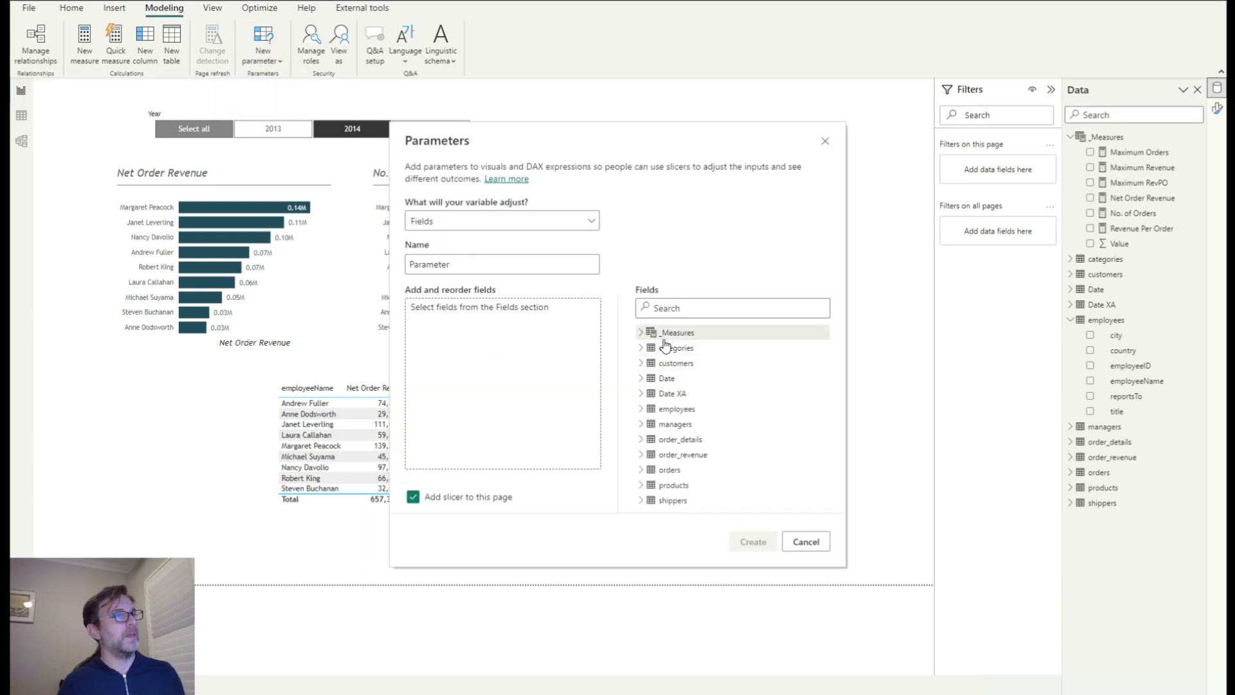
{"action": "left_click", "coordinate": [641, 332]}
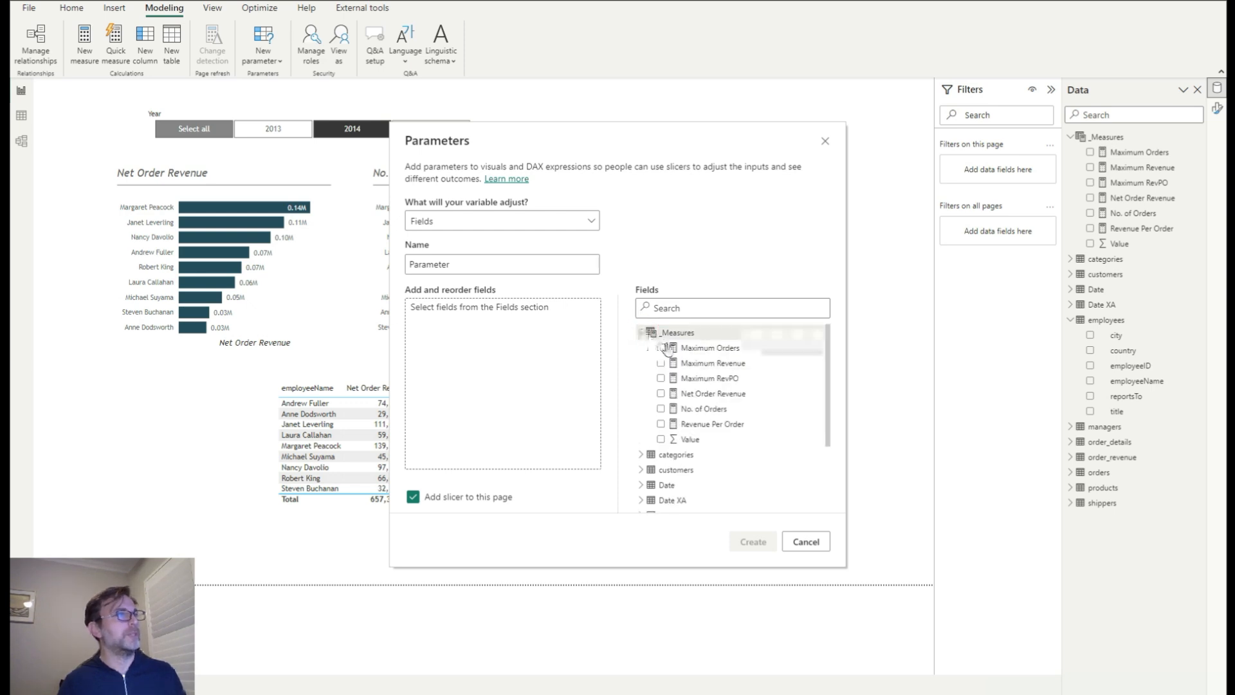
{"action": "left_click_drag", "start_coordinate": [711, 363], "coordinate": [499, 327]}
{"action": "left_click_drag", "start_coordinate": [731, 354], "coordinate": [534, 341]}
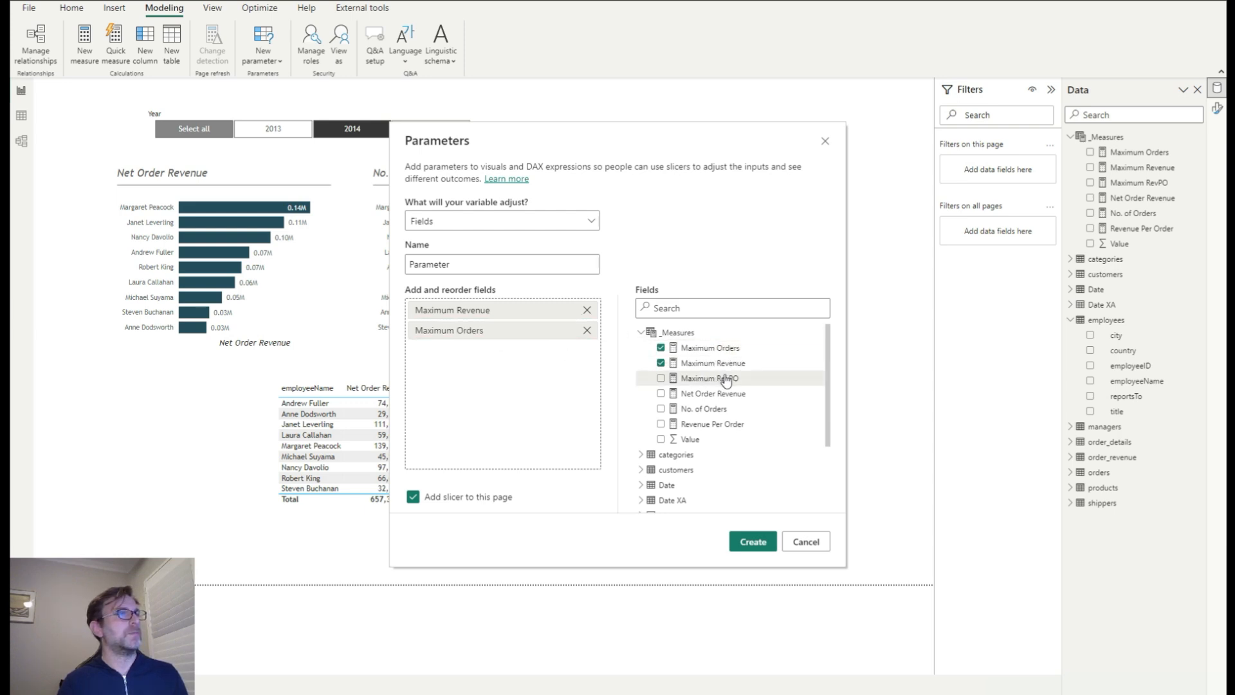
{"action": "left_click_drag", "start_coordinate": [724, 380], "coordinate": [479, 350]}
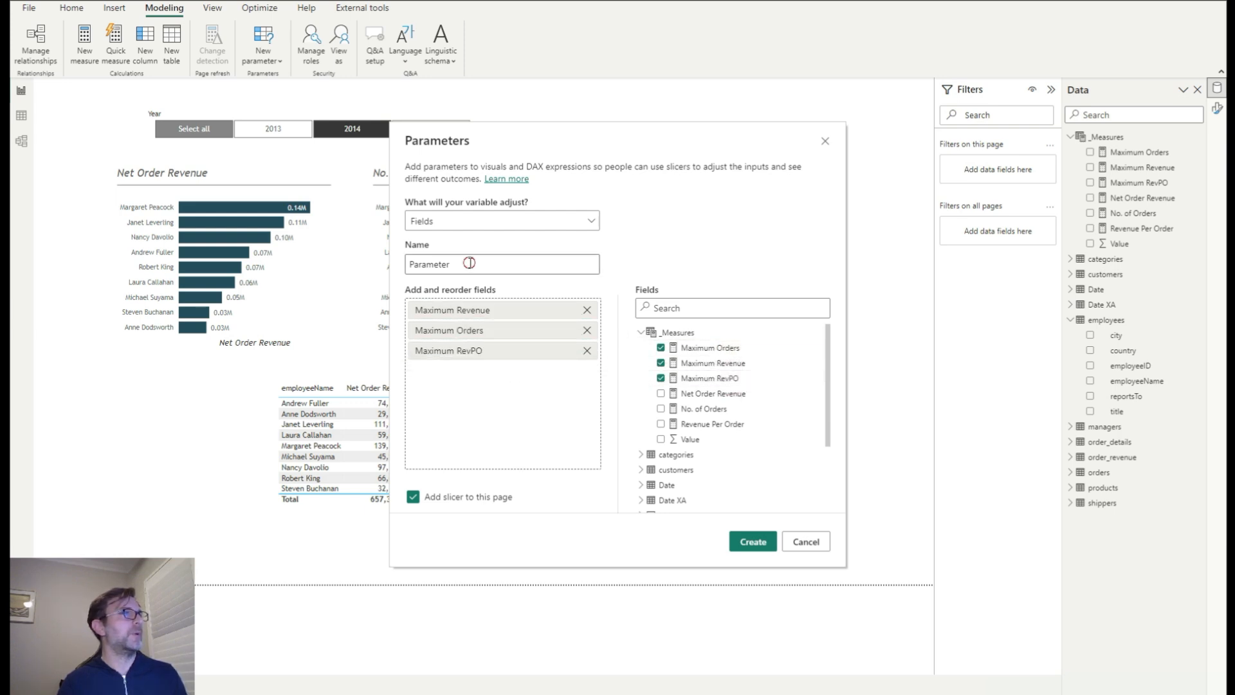
Name the field parameter "Max Parameters" and create it with its slicer added to this page
{"action": "left_click_drag", "start_coordinate": [469, 262], "coordinate": [395, 266]}
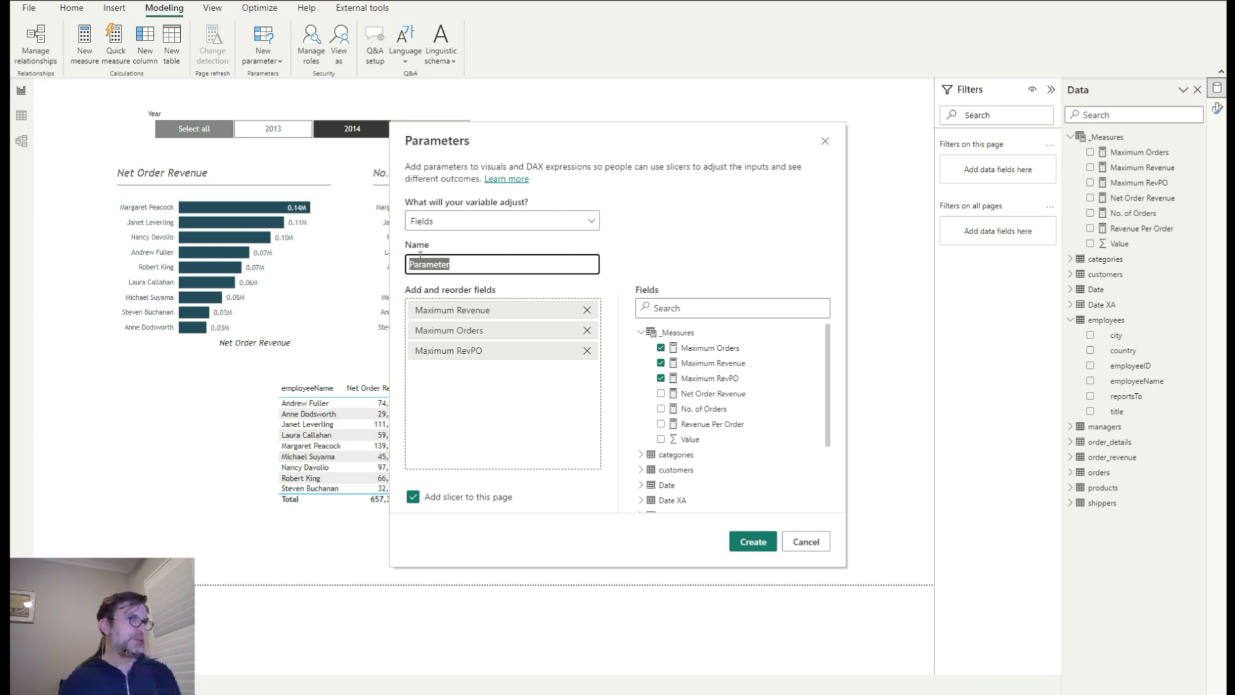
{"action": "type", "text": "Max"}
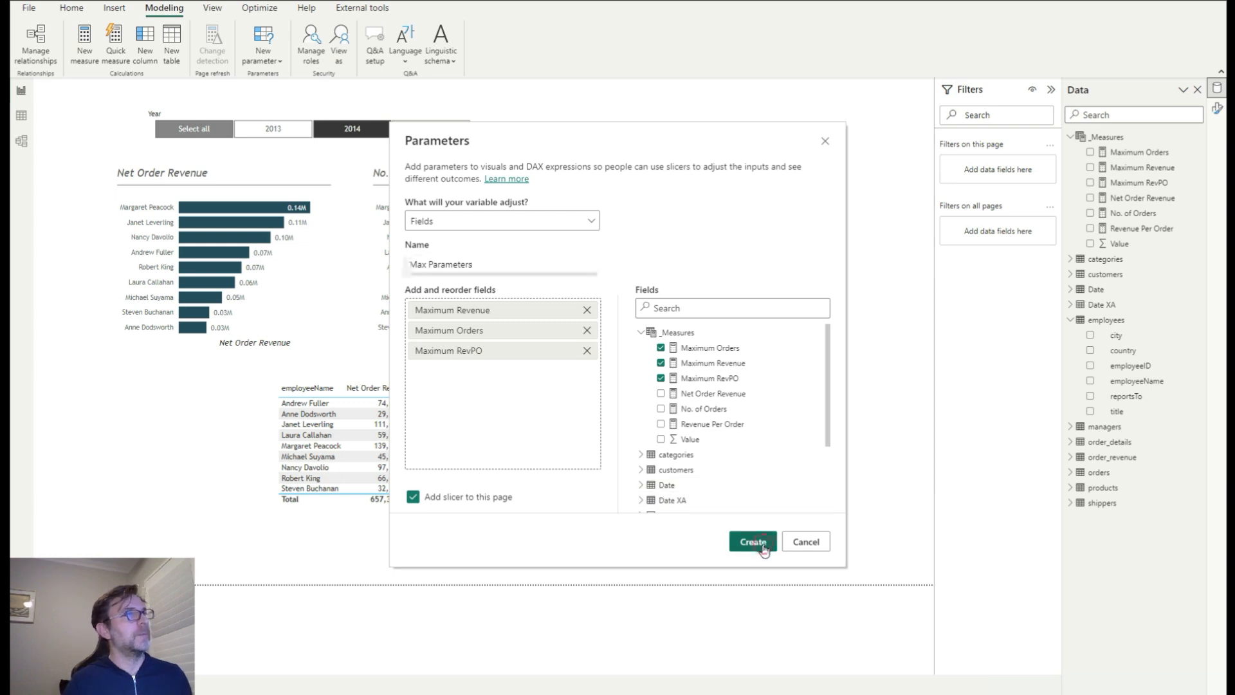
{"action": "left_click", "coordinate": [753, 542]}
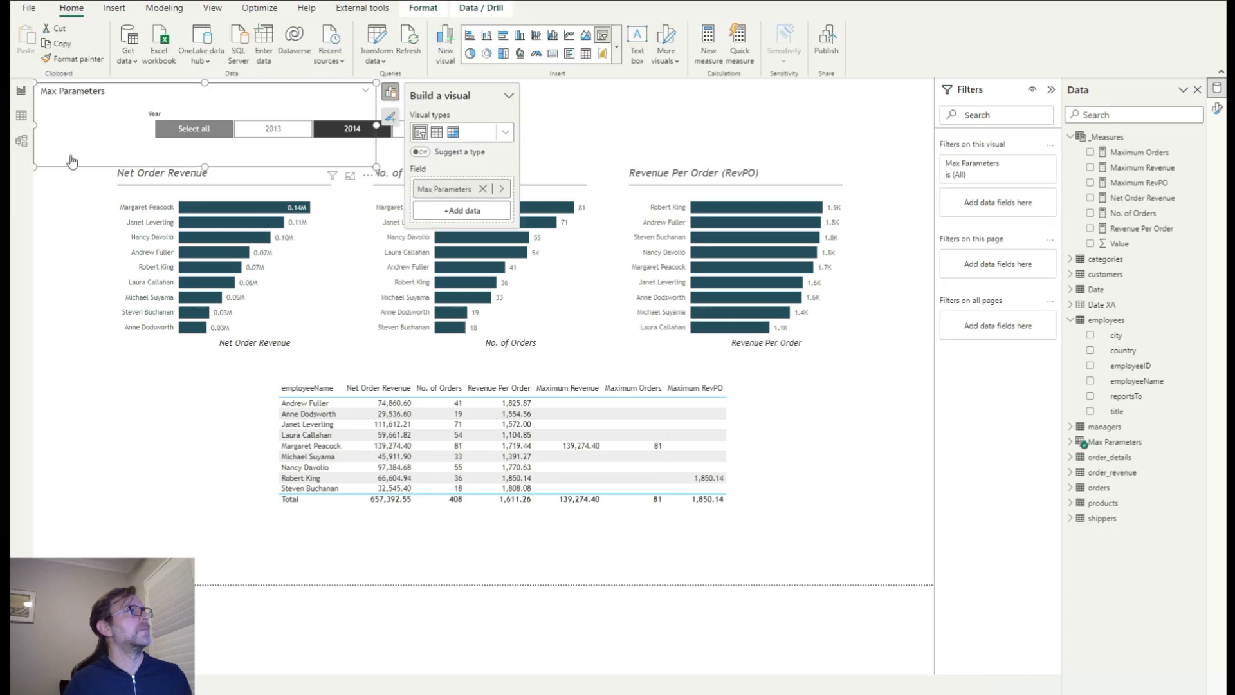
Move the Max Parameters slicer beside the Year slicer, above the Revenue Per Order chart, and set its style to Tile
{"action": "left_click_drag", "start_coordinate": [72, 160], "coordinate": [558, 172]}
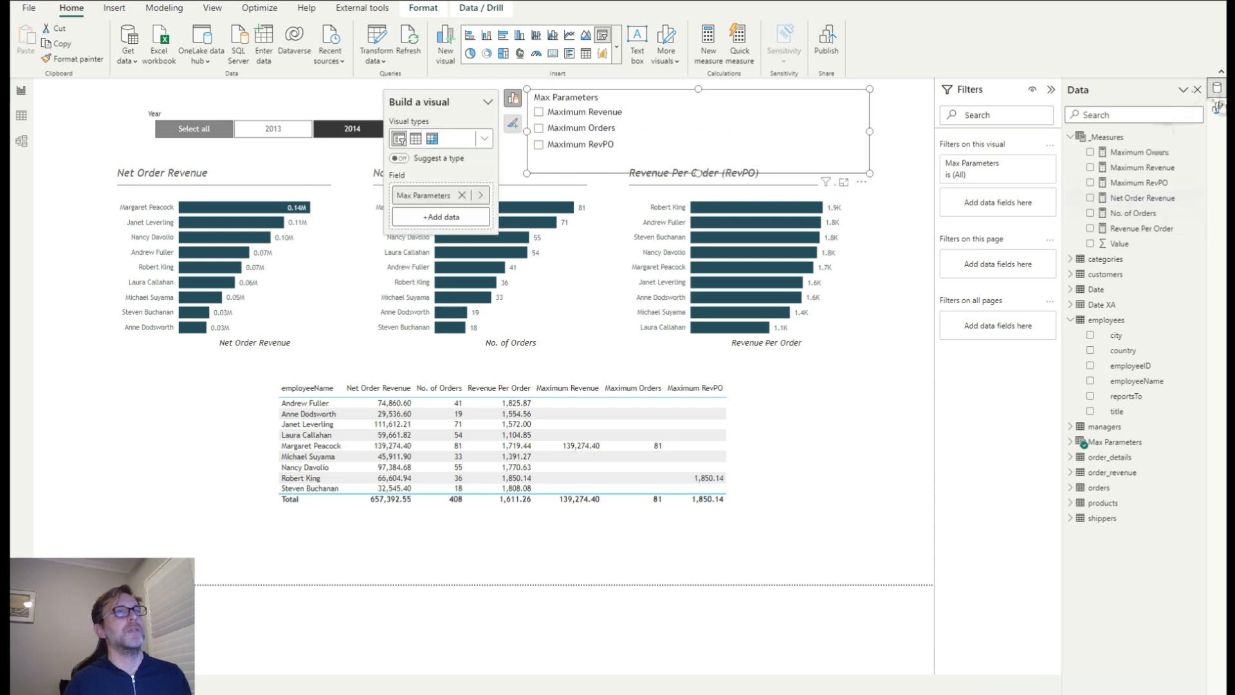
{"action": "left_click", "coordinate": [1217, 106]}
{"action": "left_click", "coordinate": [1130, 220]}
{"action": "left_click", "coordinate": [1137, 284]}
{"action": "left_click", "coordinate": [1134, 312]}
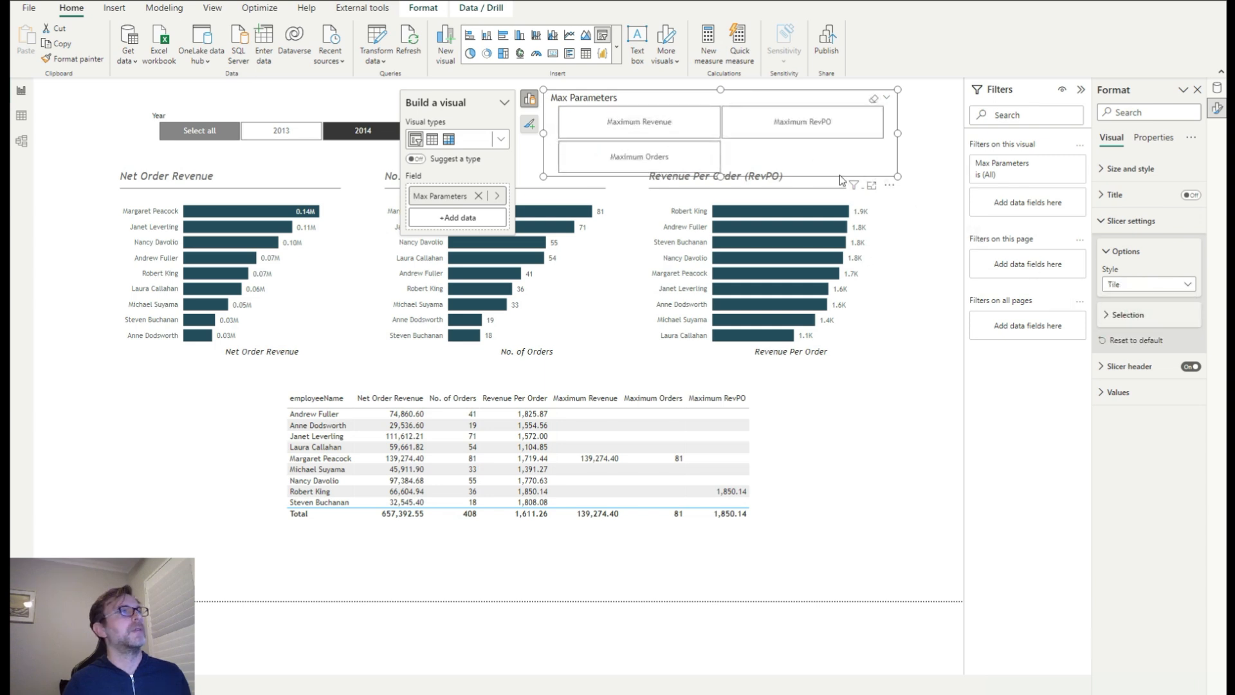
Resize the Max Parameters slicer so its tiles fit on one row, and line it up with the Year slicer
{"action": "left_click_drag", "start_coordinate": [897, 176], "coordinate": [893, 130]}
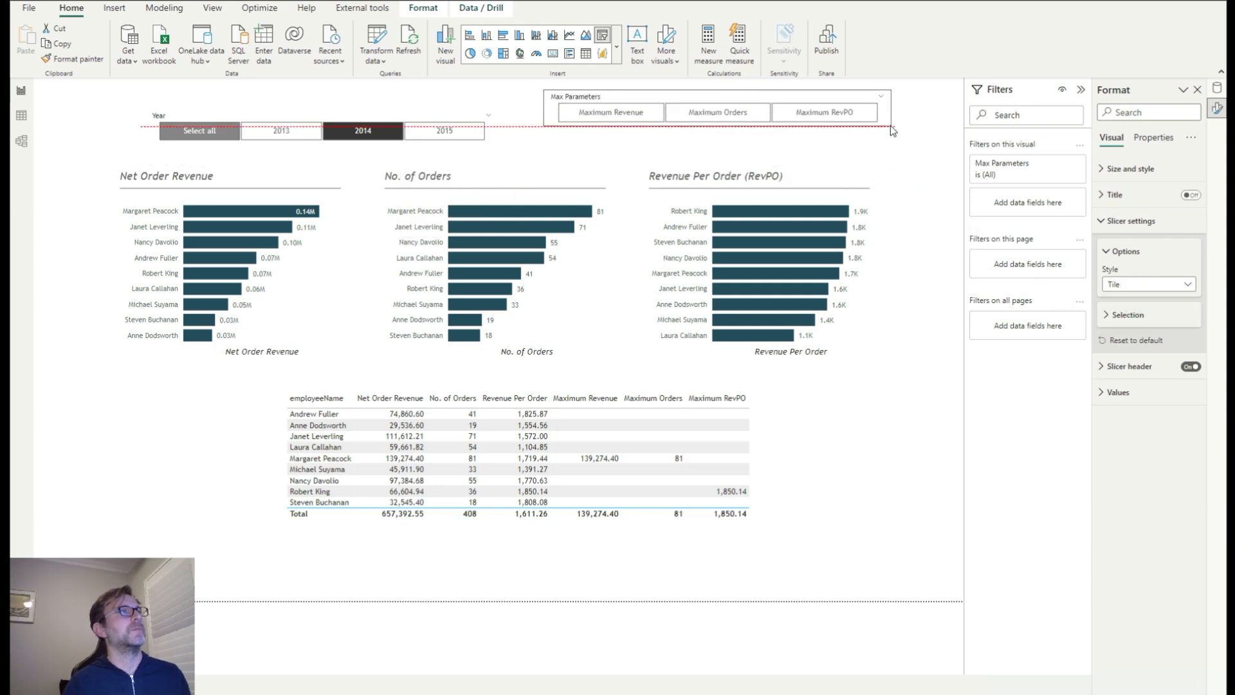
{"action": "left_click_drag", "start_coordinate": [801, 122], "coordinate": [785, 145]}
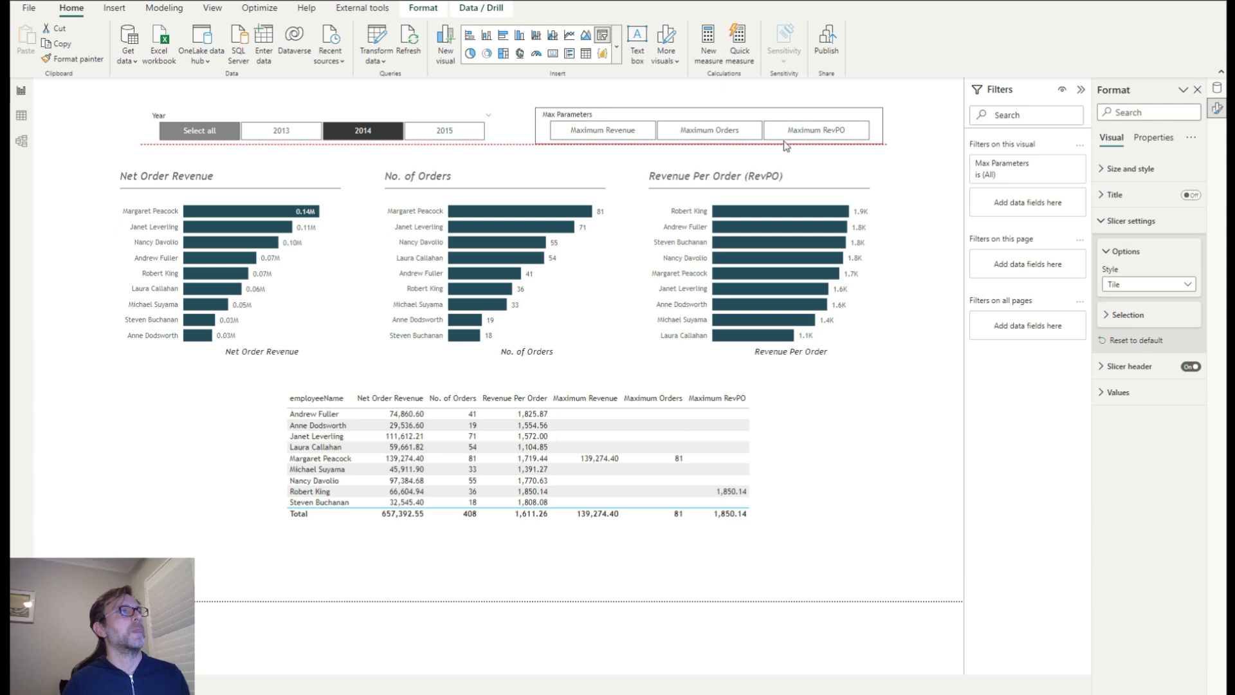
{"action": "left_click", "coordinate": [785, 140]}
Test the Max Parameters slicer options, leave Maximum Revenue selected, and nudge the slicer slightly away from the Year slicer
{"action": "left_click", "coordinate": [730, 130]}
{"action": "left_click", "coordinate": [628, 130]}
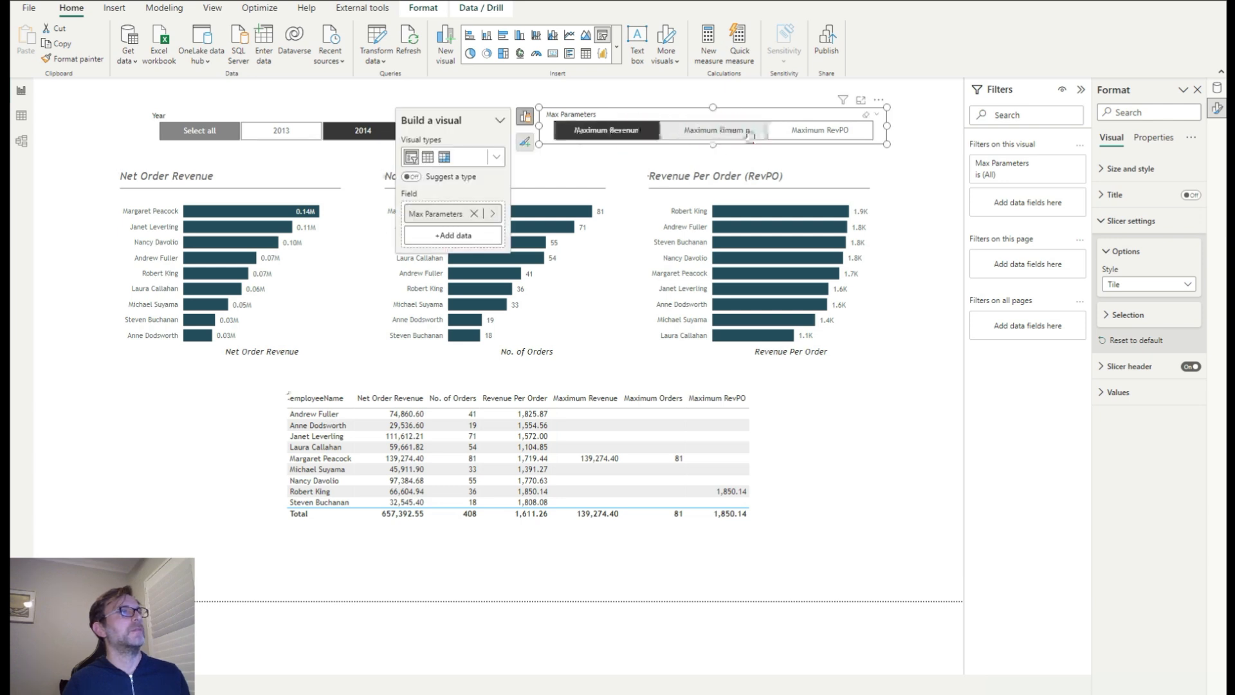
{"action": "left_click", "coordinate": [808, 132]}
{"action": "left_click", "coordinate": [731, 129]}
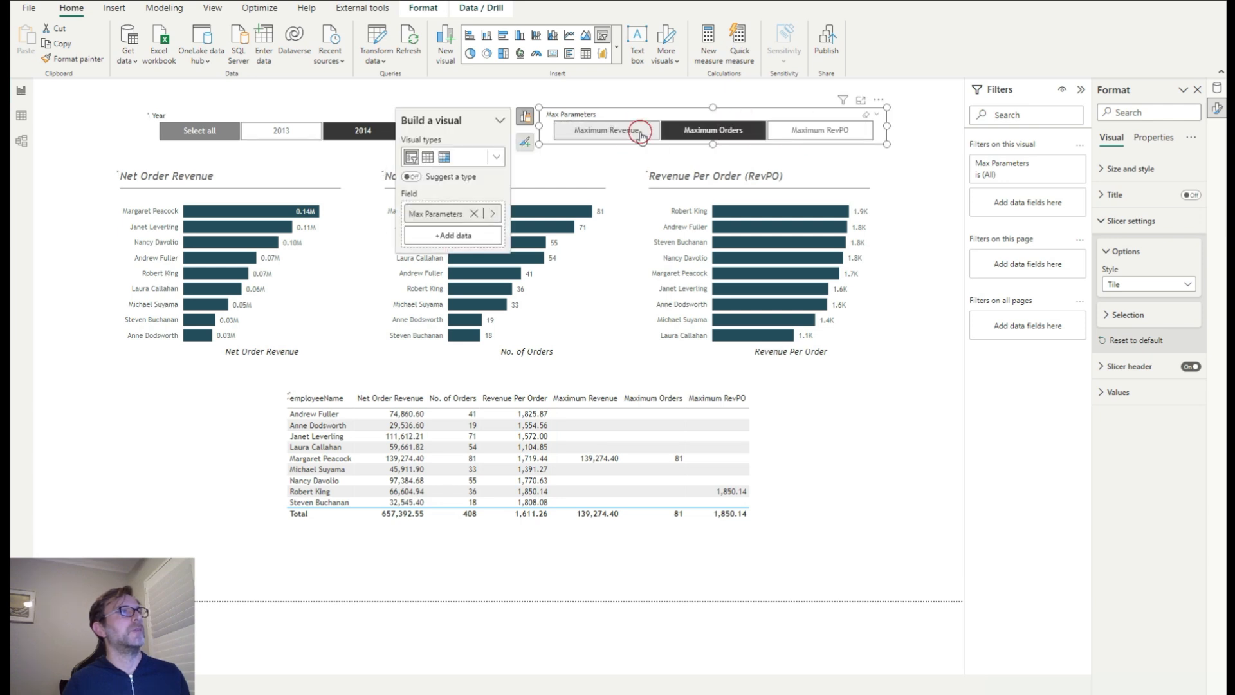
{"action": "left_click", "coordinate": [629, 129]}
{"action": "left_click", "coordinate": [899, 172]}
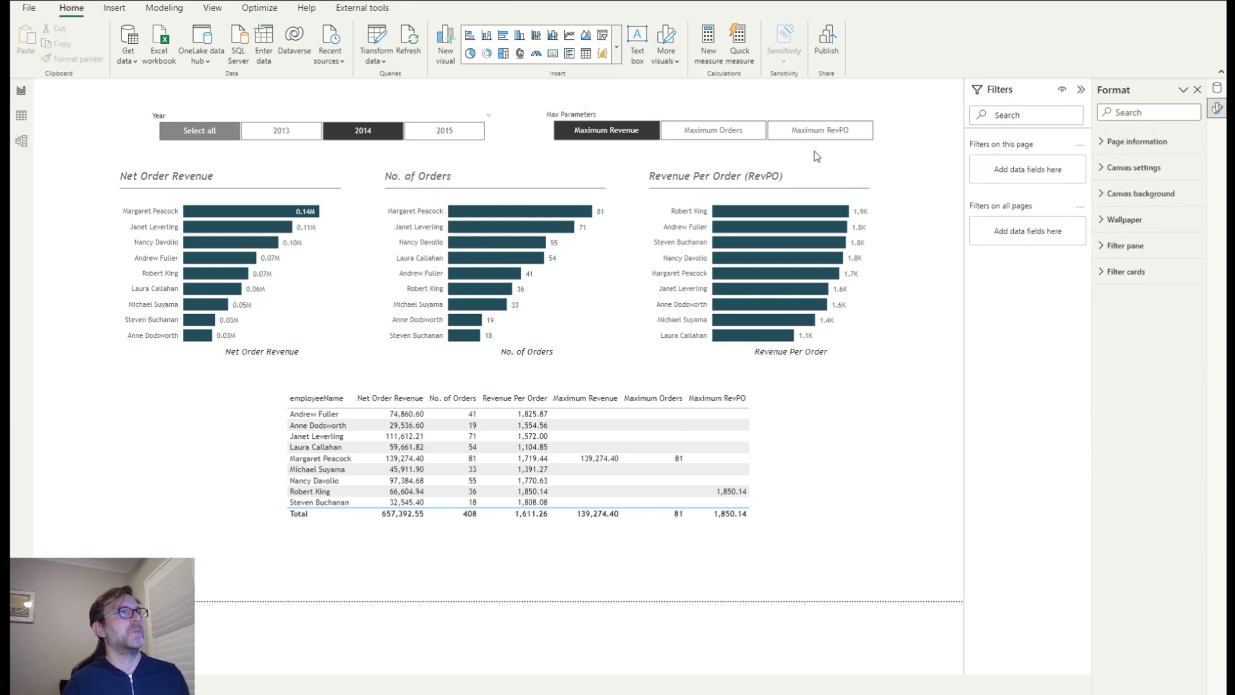
{"action": "left_click_drag", "start_coordinate": [805, 146], "coordinate": [813, 144]}
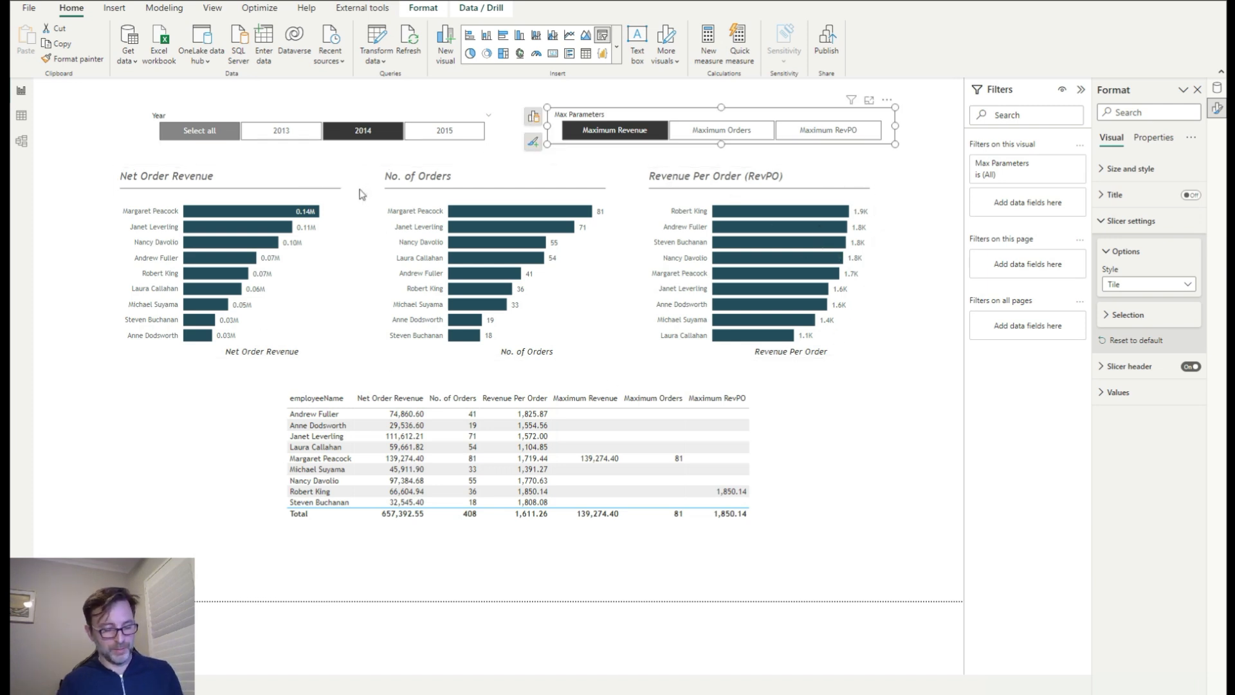
Examine the Max Parameters table's definition and its rows in the table view, and return to the report
{"action": "left_click", "coordinate": [1216, 90]}
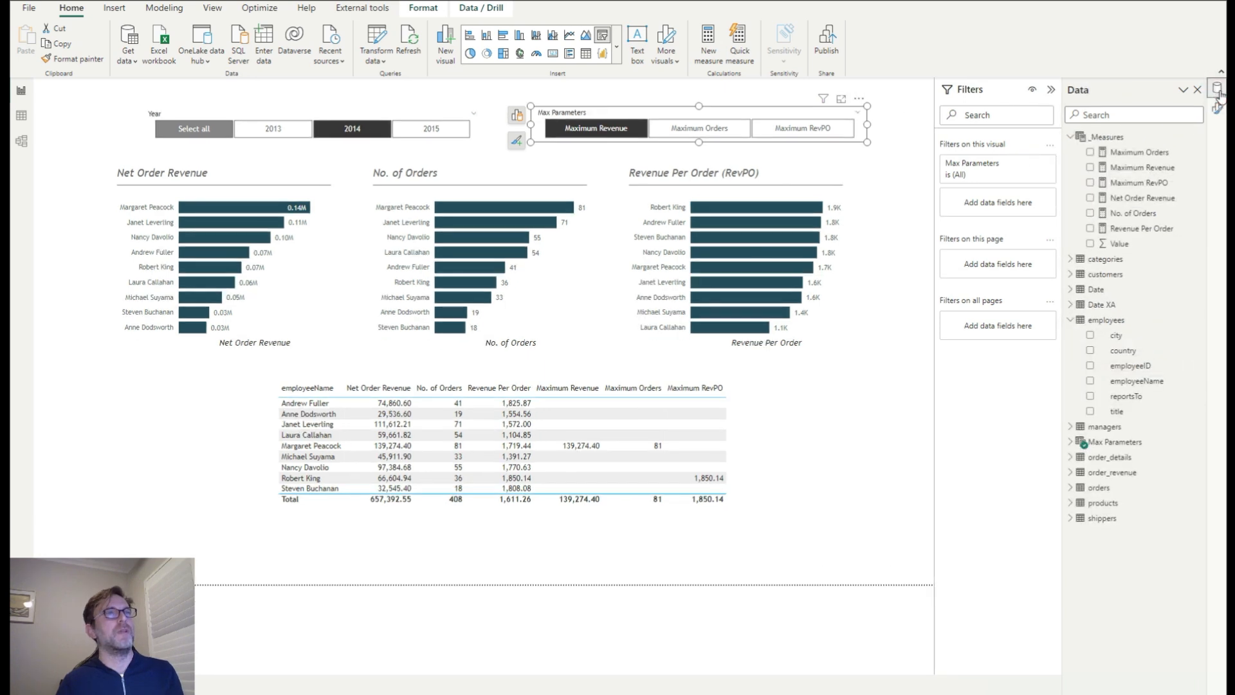
{"action": "left_click", "coordinate": [1070, 447]}
{"action": "left_click", "coordinate": [1070, 445]}
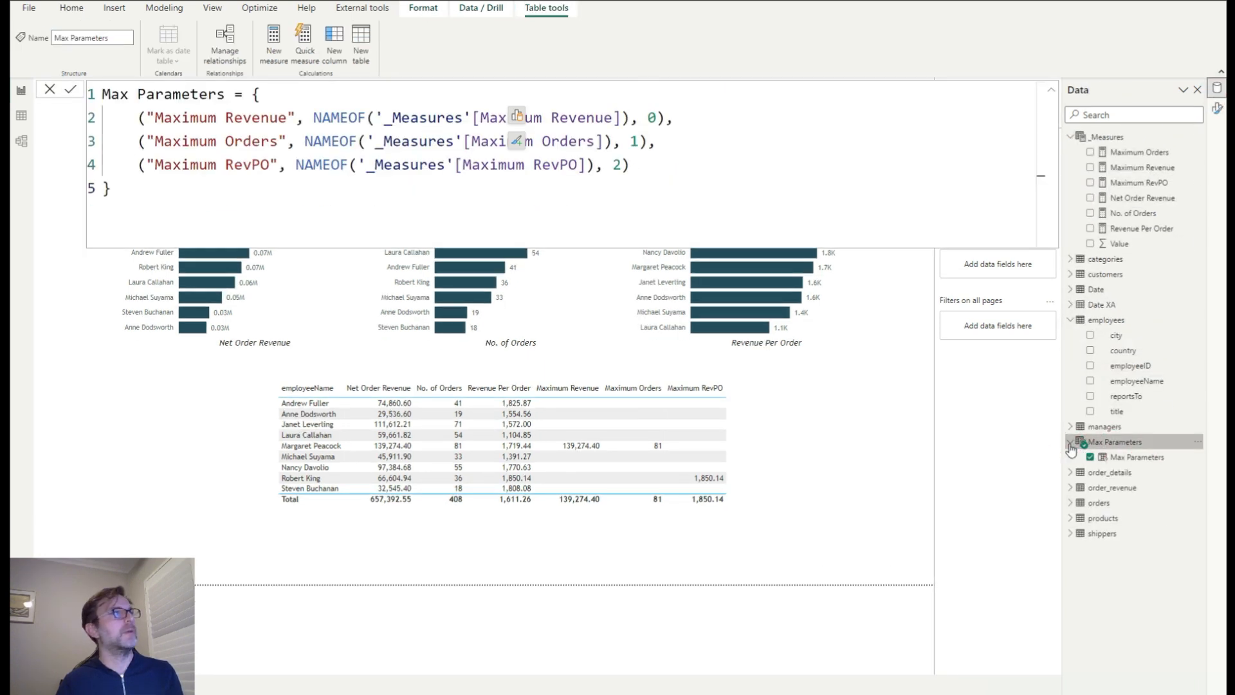
{"action": "left_click", "coordinate": [21, 115]}
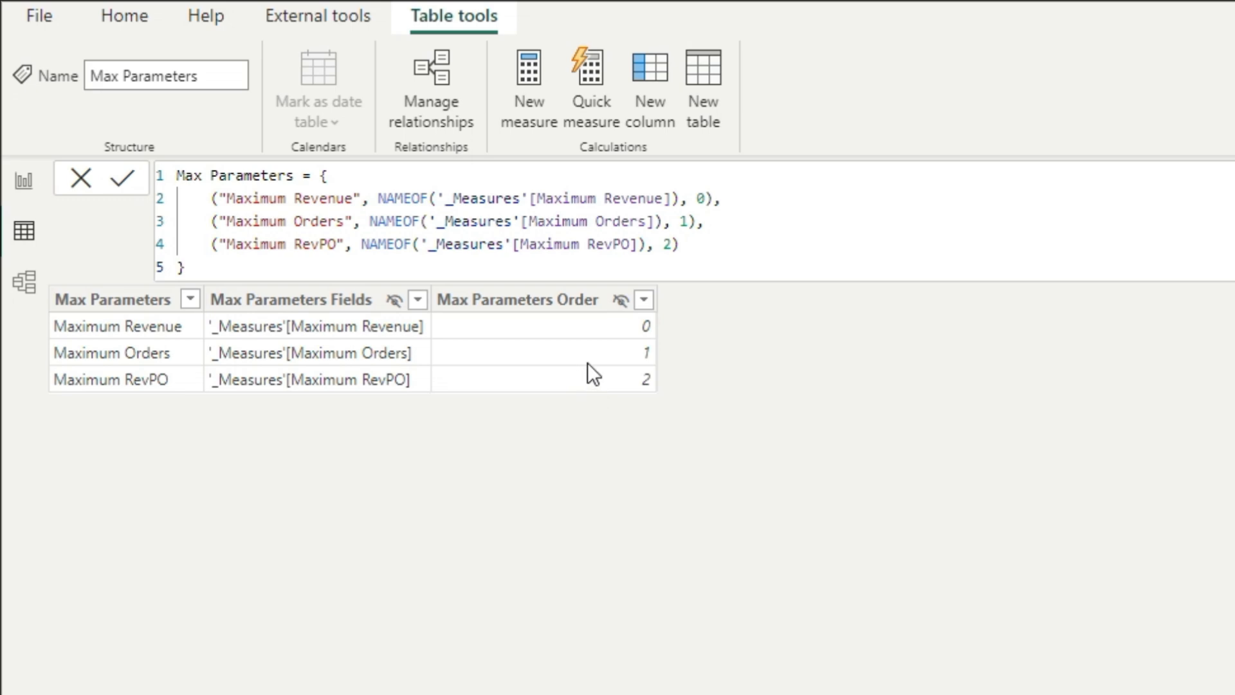
{"action": "left_click", "coordinate": [23, 180]}
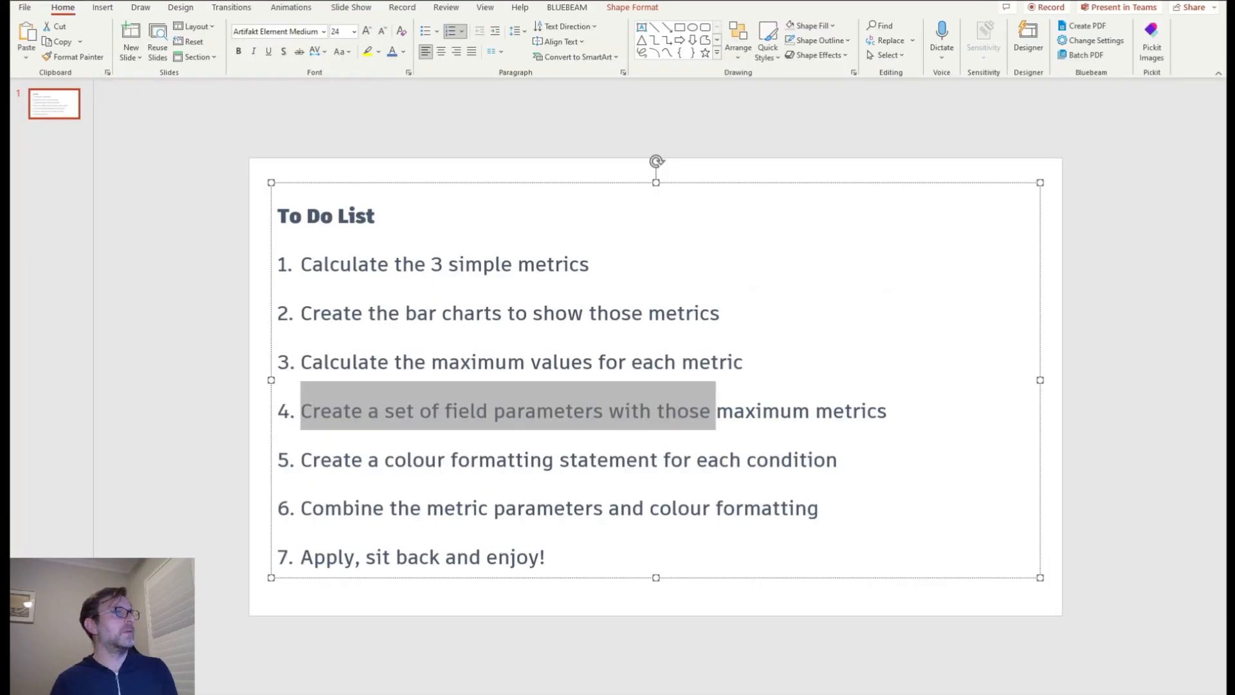
Review to-do item 5 on colour formatting in PowerPoint, and return to Power BI to start a "Revenue Colour Format" measure in _Measures
{"action": "left_click", "coordinate": [438, 475]}
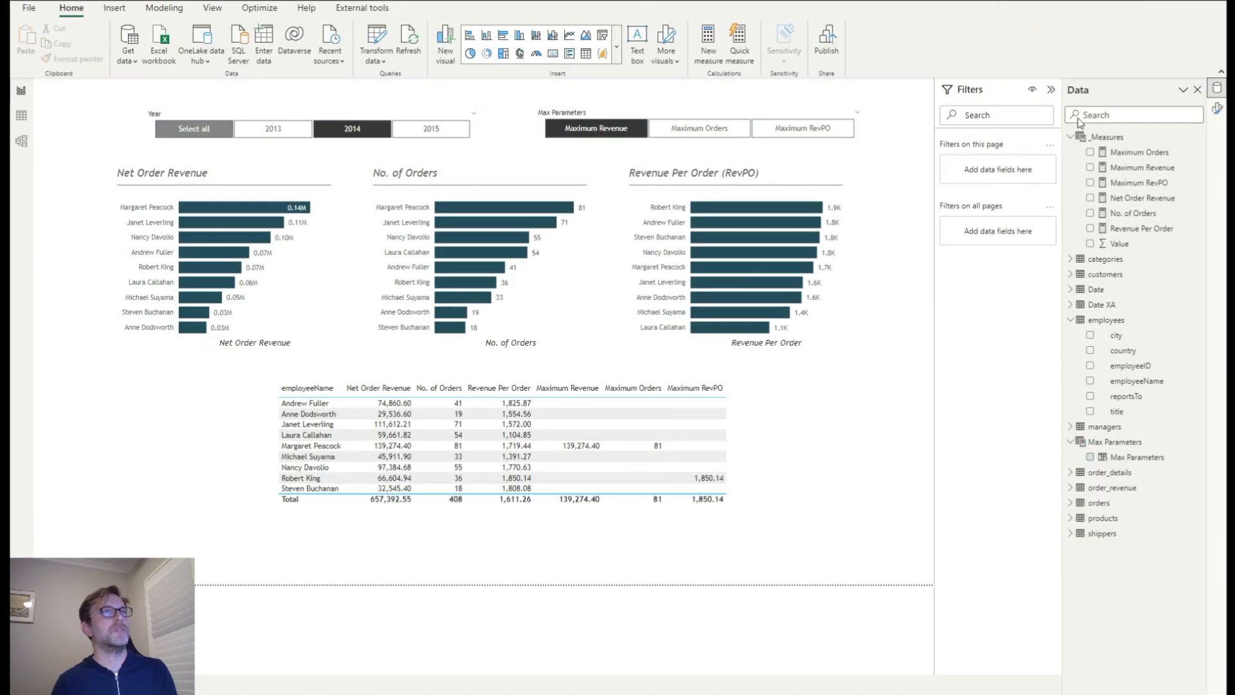
{"action": "left_click", "coordinate": [1097, 136]}
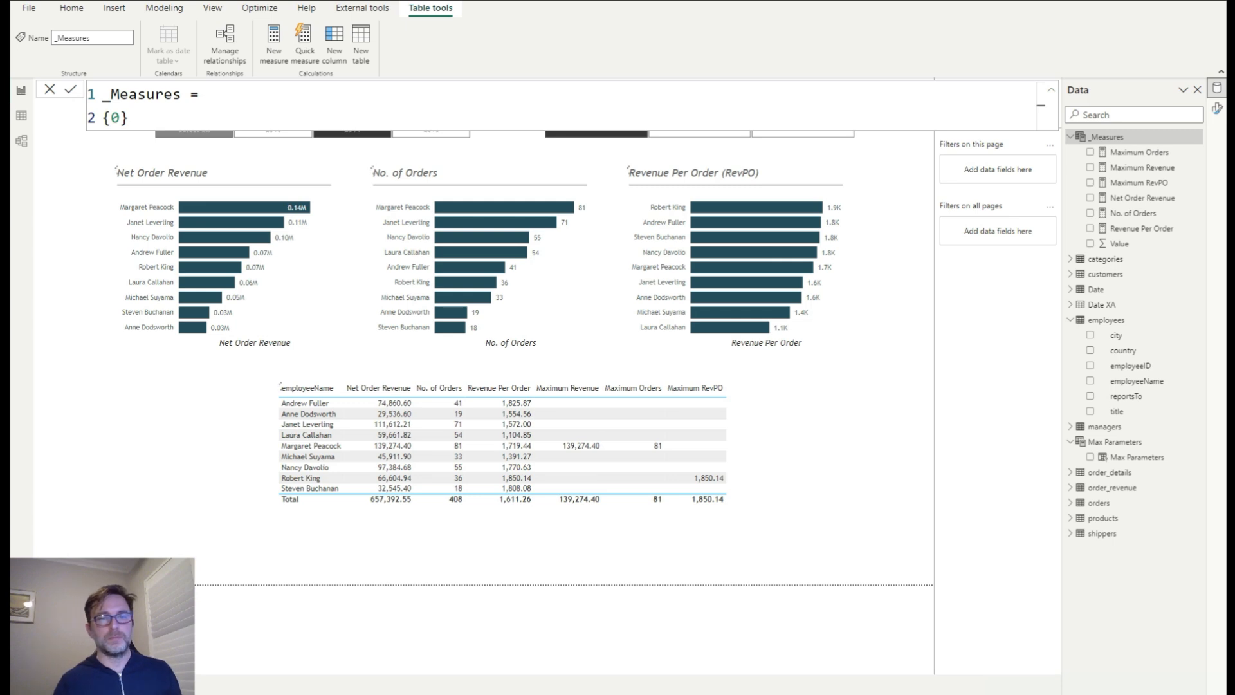
{"action": "left_click", "coordinate": [273, 45]}
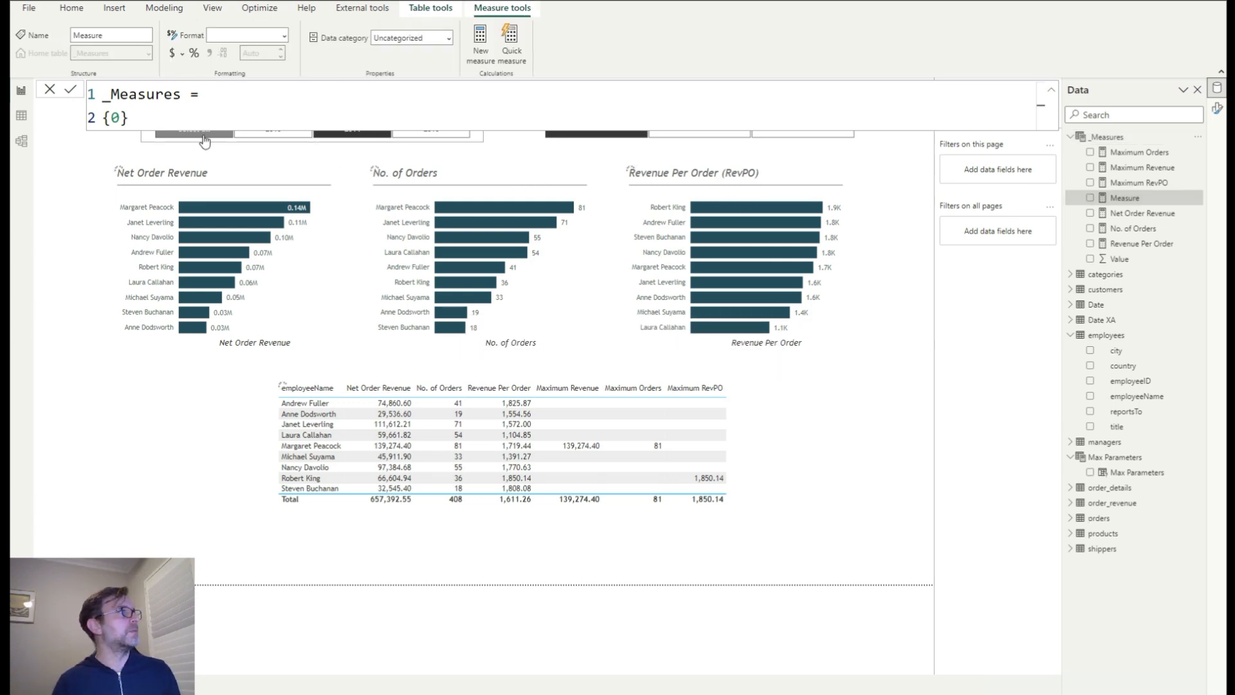
{"action": "type", "text": "Reve"}
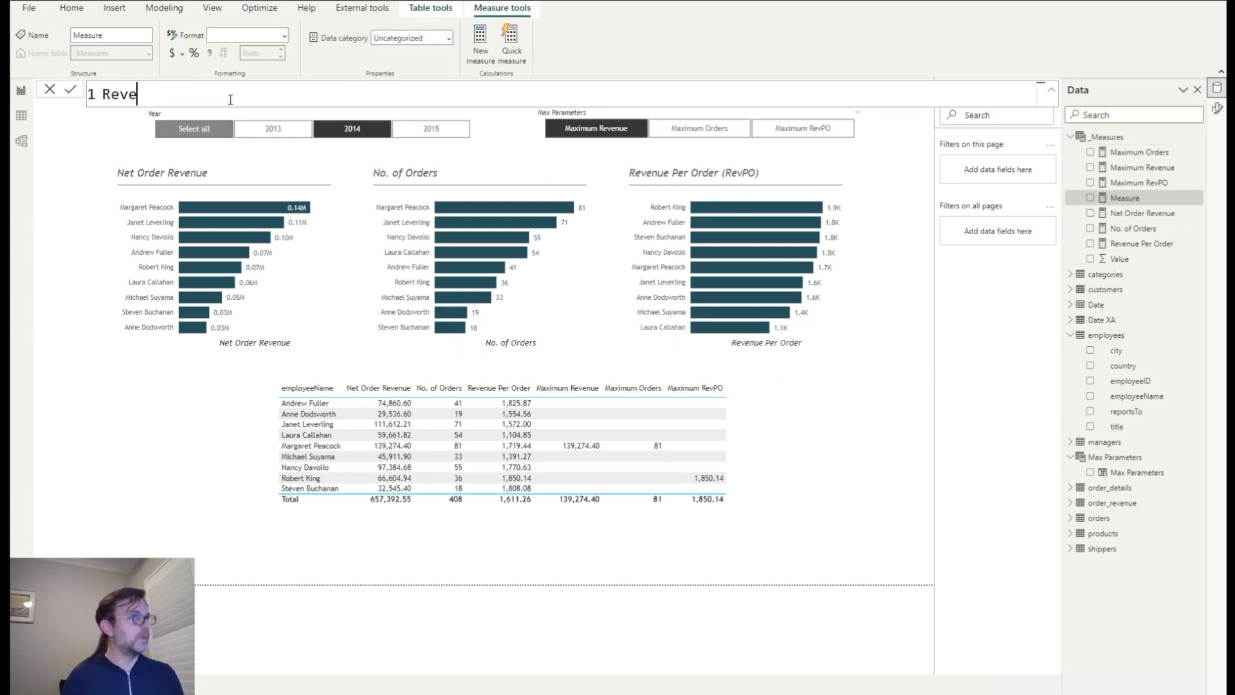
{"action": "type", "text": "nue Colour Format ="}
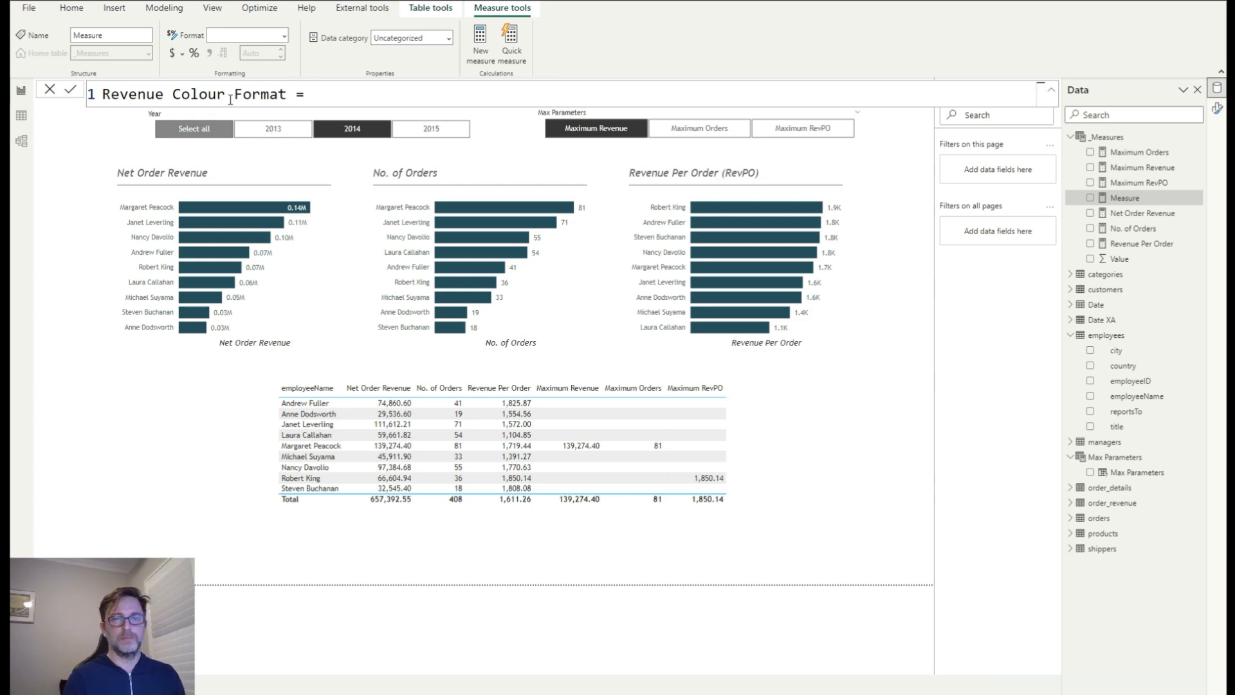
Define a variable Var_1 equal to [Maximum Revenue] on the second line of the Revenue Colour Format measure
{"action": "key", "text": "shift+Return"}
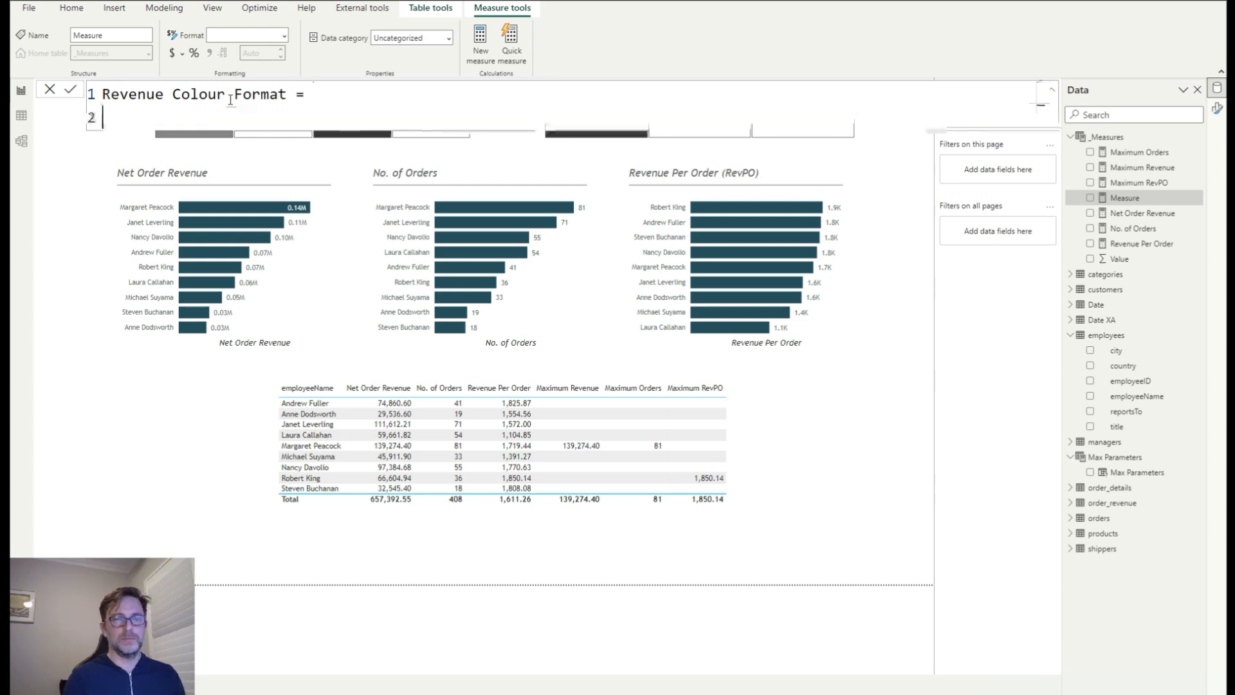
{"action": "type", "text": "VAr"}
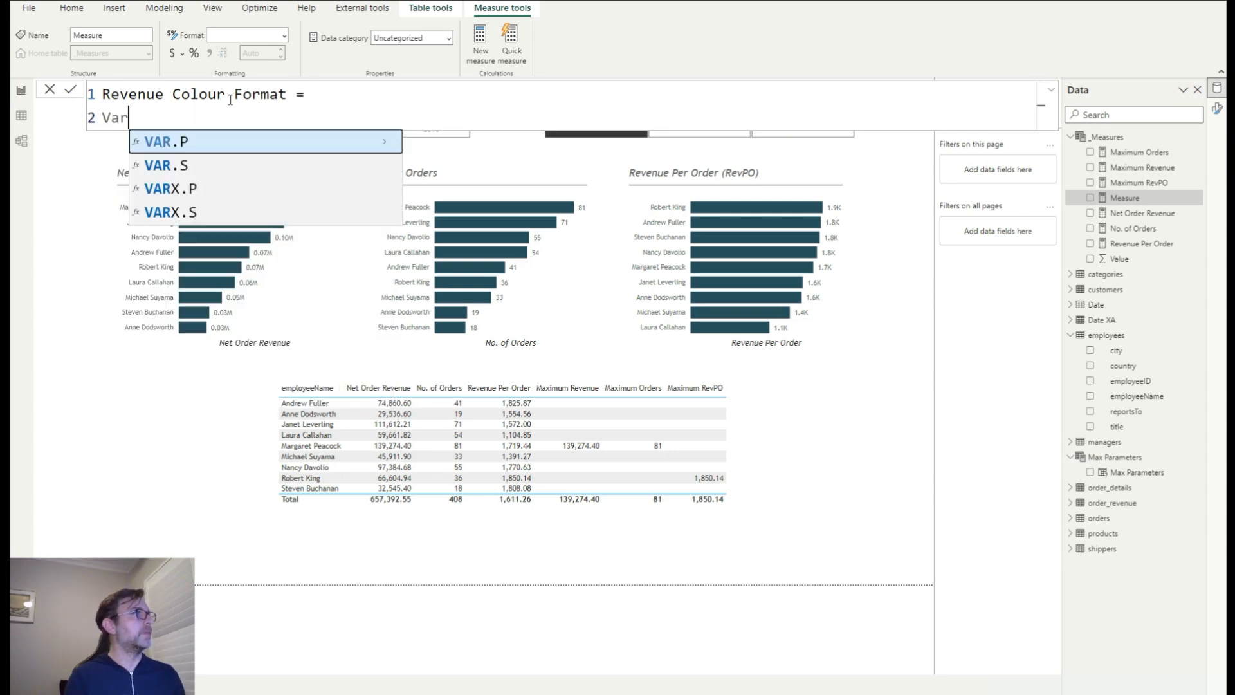
{"action": "key", "text": "BackSpace"}
{"action": "key", "text": "BackSpace"}
{"action": "key", "text": "BackSpace"}
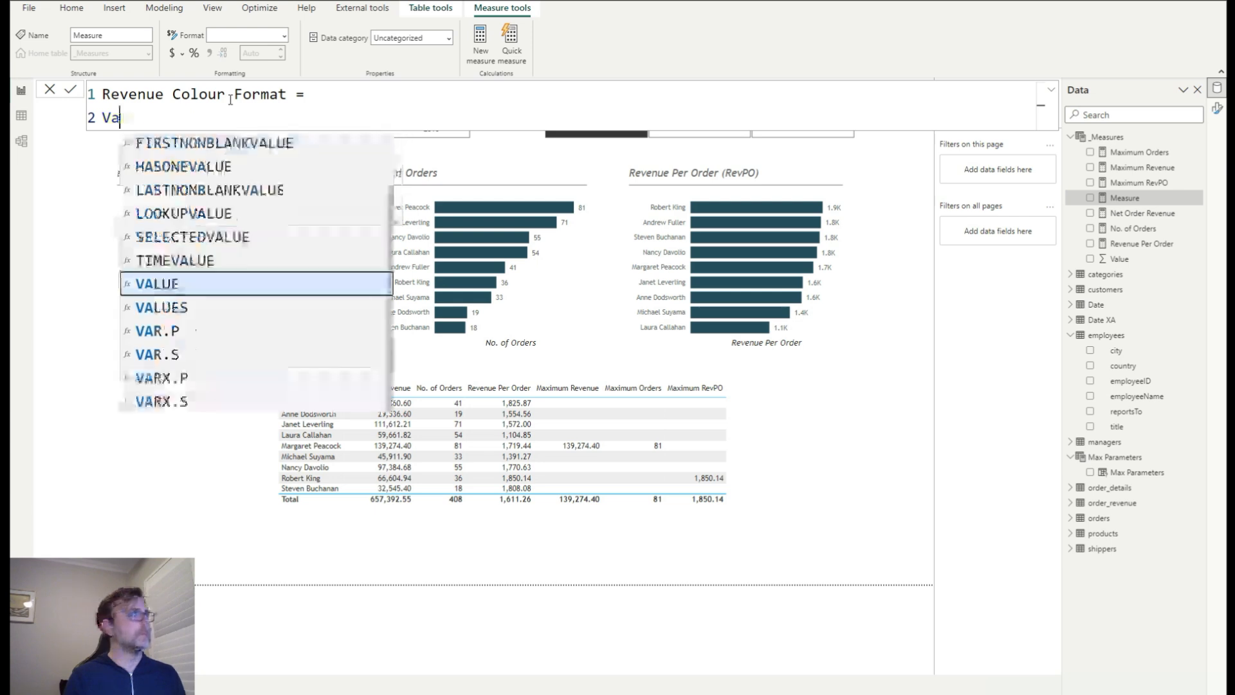
{"action": "type", "text": "AR Var_1"}
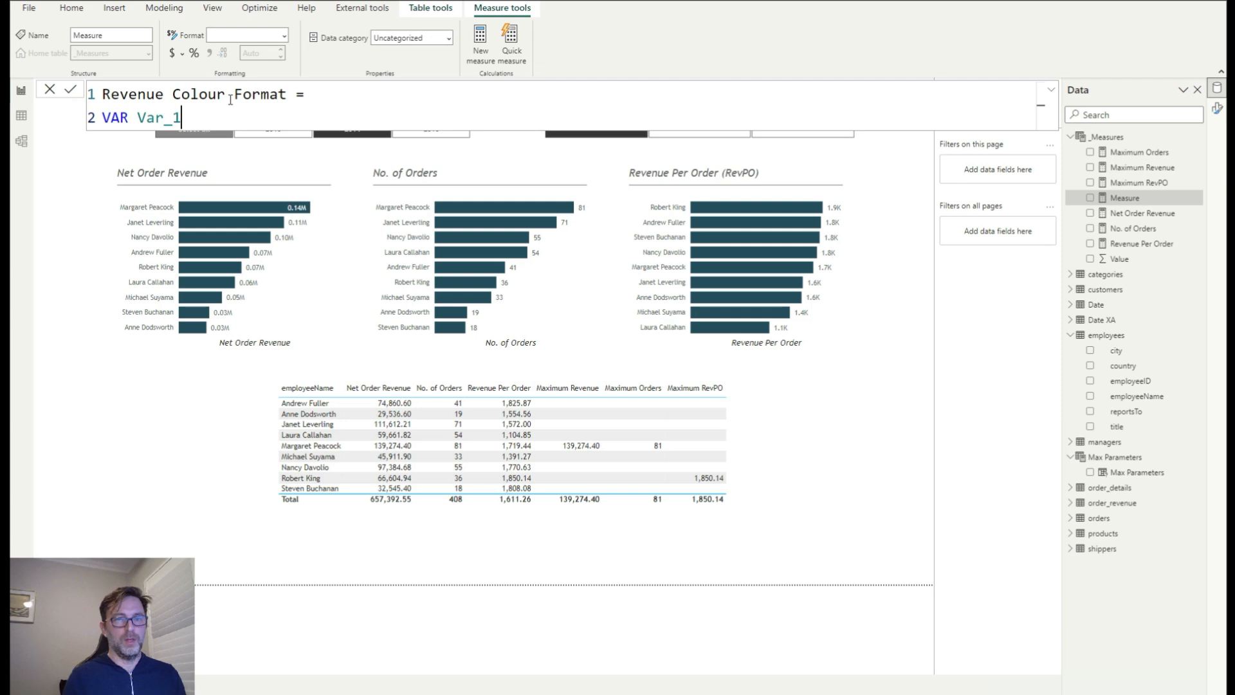
{"action": "type", "text": " = [Max"}
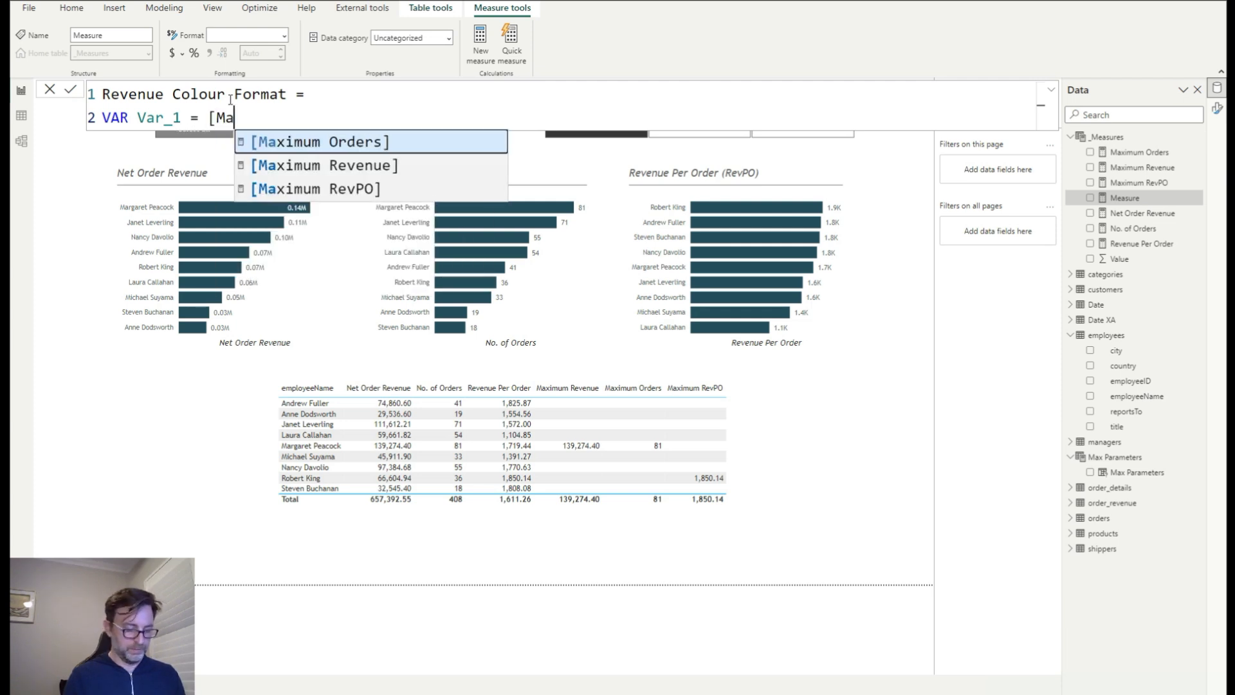
{"action": "key", "text": "Down"}
{"action": "key", "text": "Tab"}
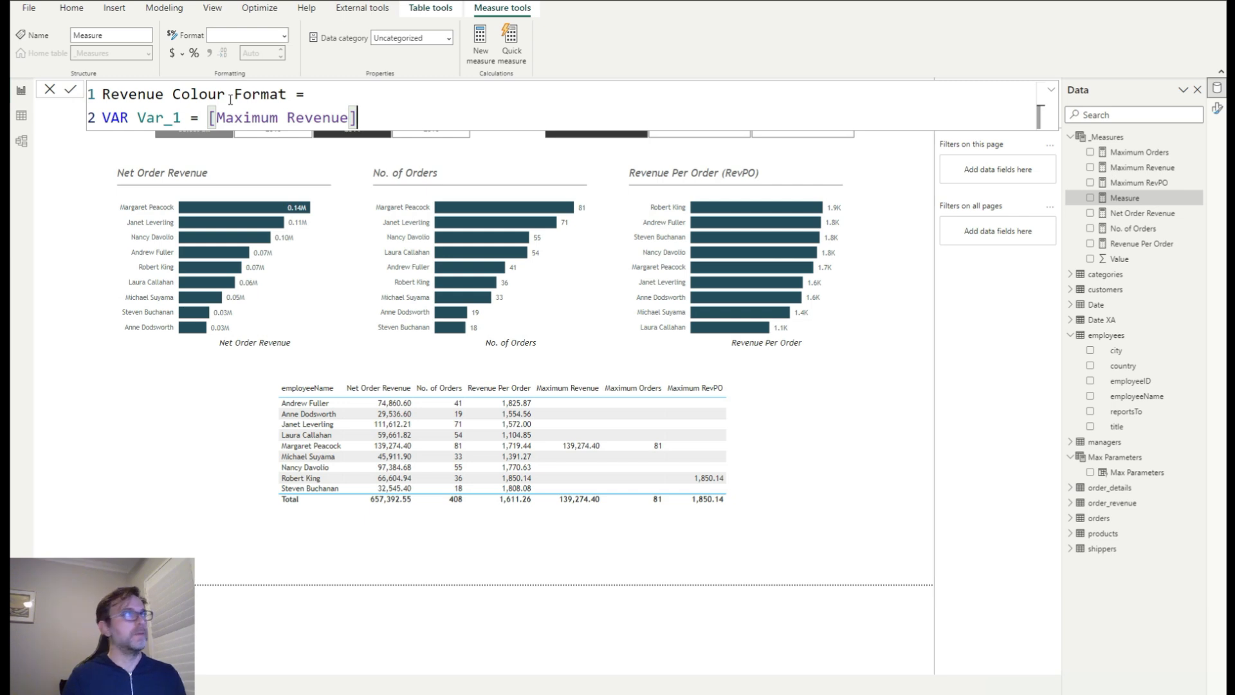
Add a variable named Result below Var_1, separated by a blank line, and begin its expression with the IF function
{"action": "key", "text": "Return"}
{"action": "key", "text": "Return"}
{"action": "type", "text": "VAR Res"}
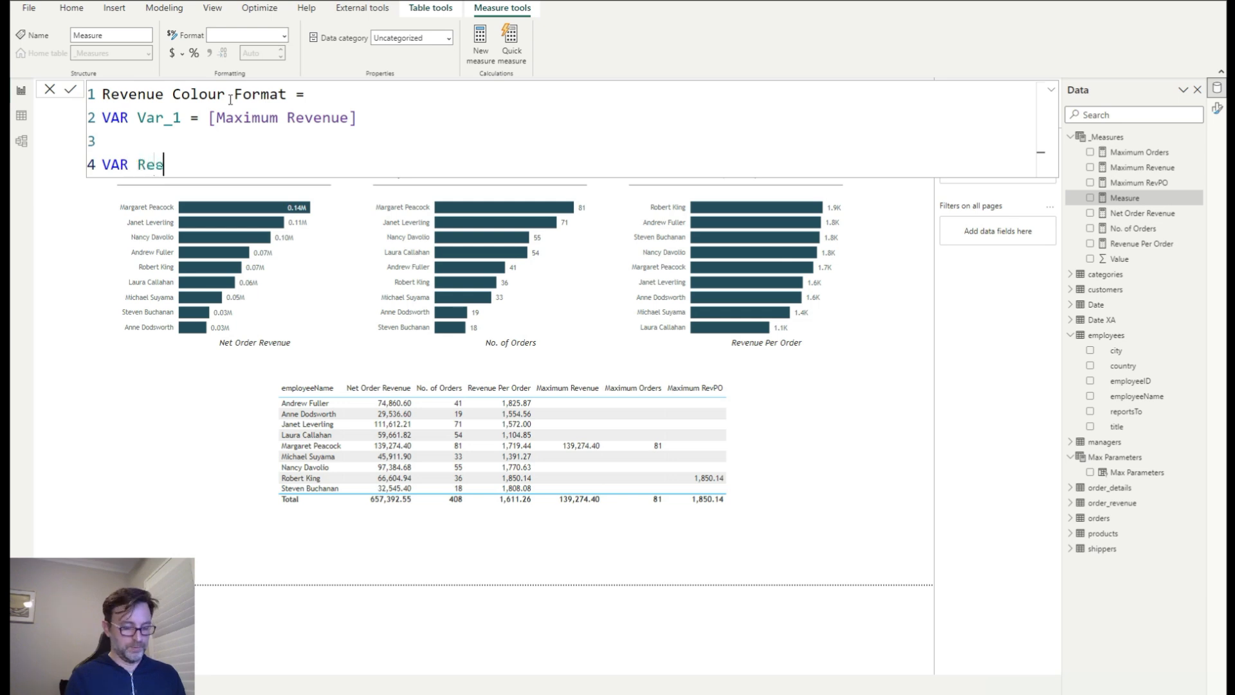
{"action": "type", "text": "ult ="}
{"action": "key", "text": "Return"}
{"action": "type", "text": "IF"}
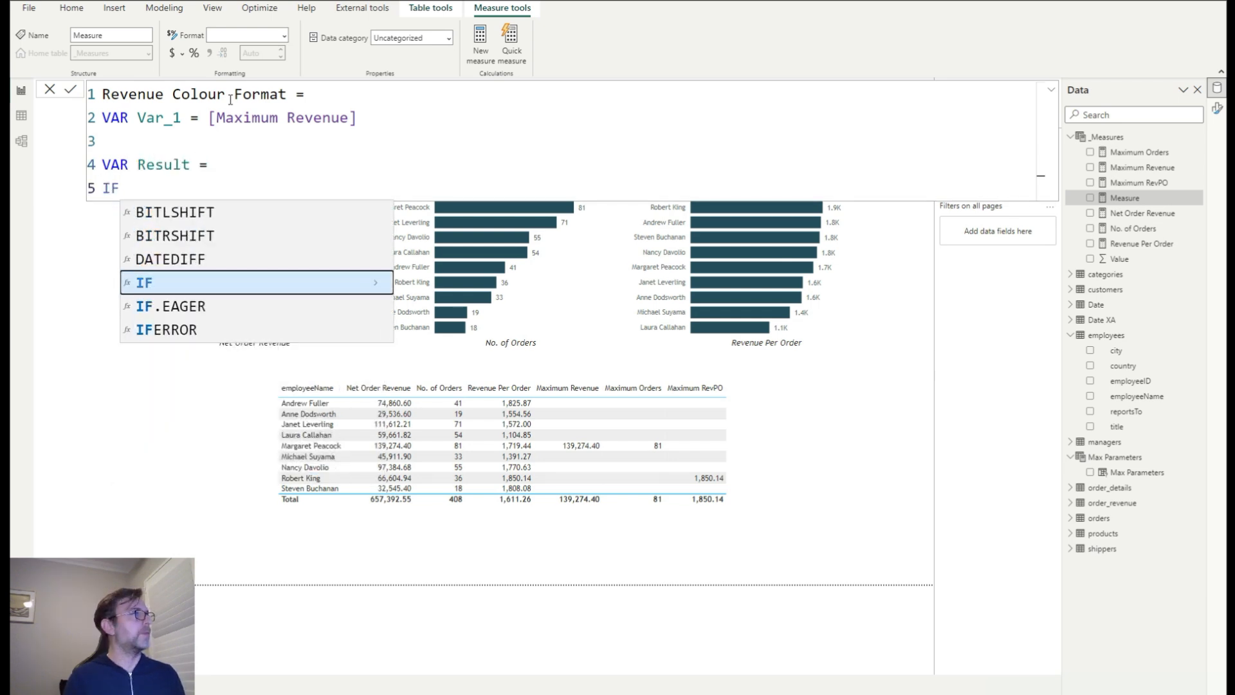
Enter Var_1 = [Net Order Revenue] as the logical test of the IF function
{"action": "type", "text": "(V"}
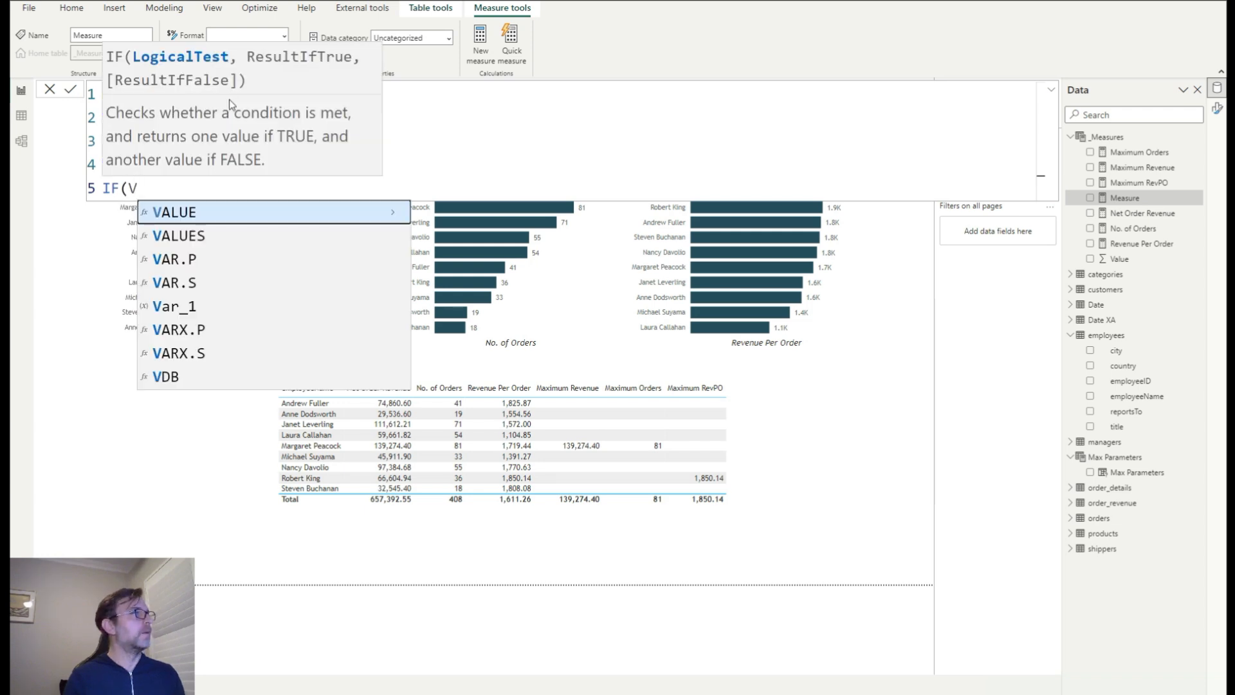
{"action": "key", "text": "Down"}
{"action": "key", "text": "Down"}
{"action": "key", "text": "Down"}
{"action": "key", "text": "Down"}
{"action": "key", "text": "Tab"}
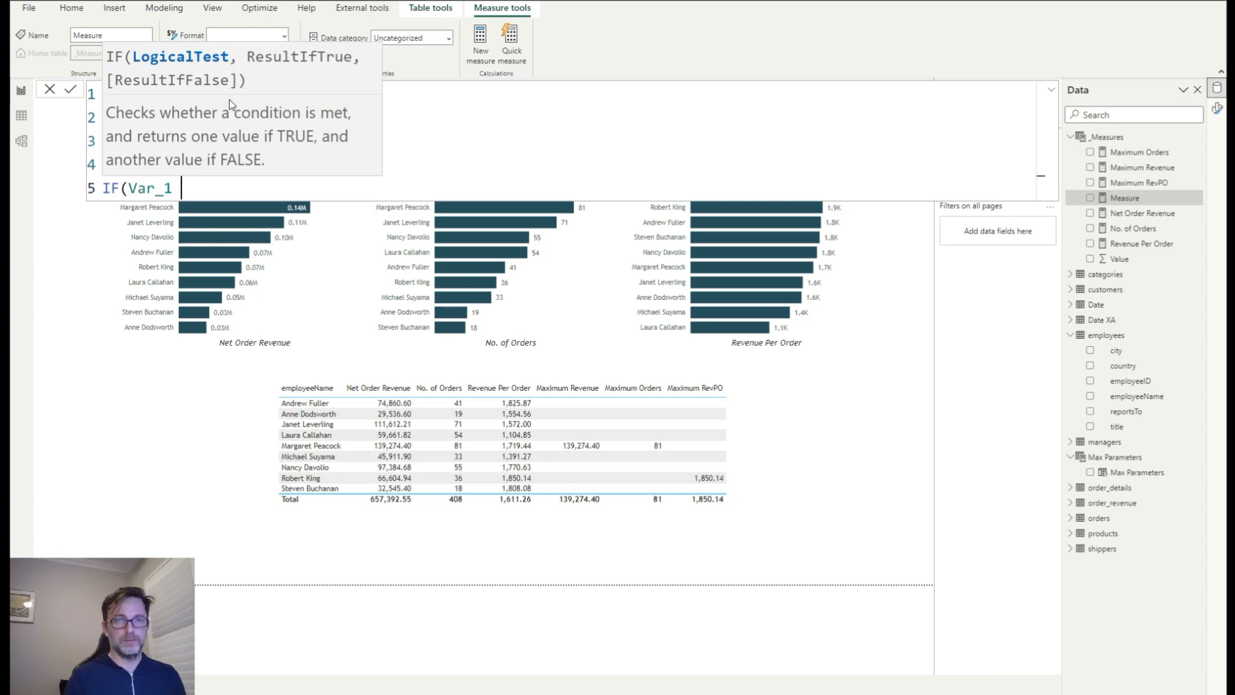
{"action": "type", "text": "= "}
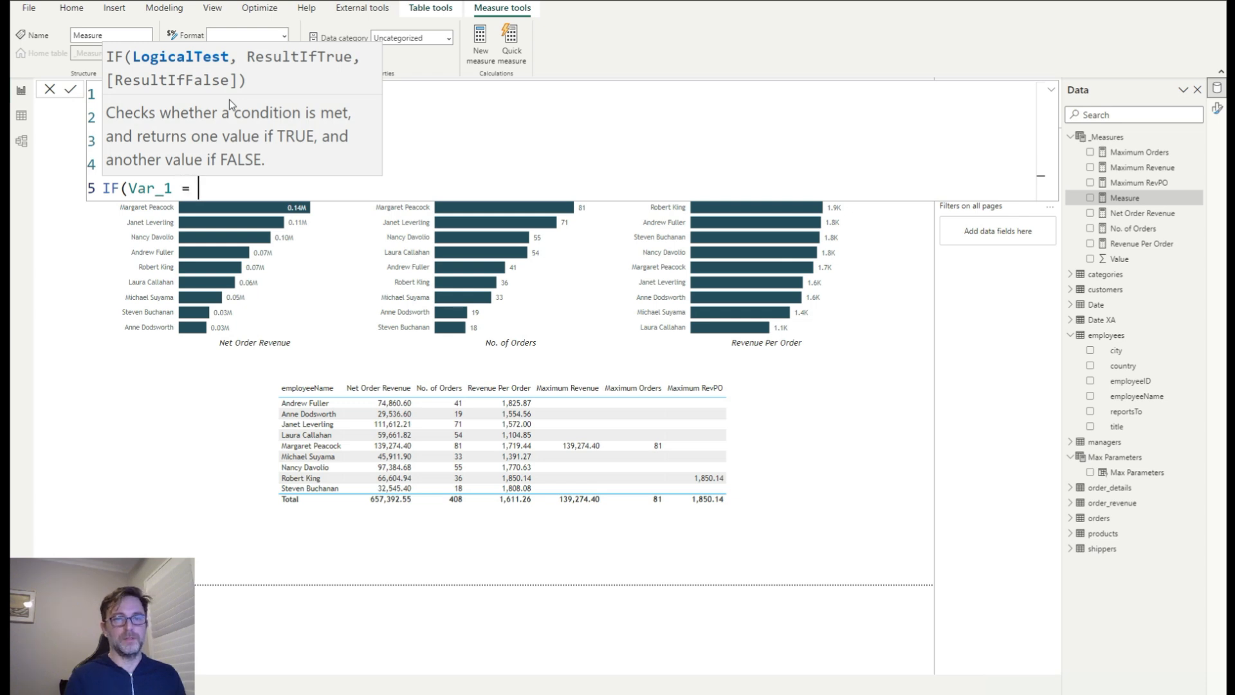
{"action": "type", "text": "[Net"}
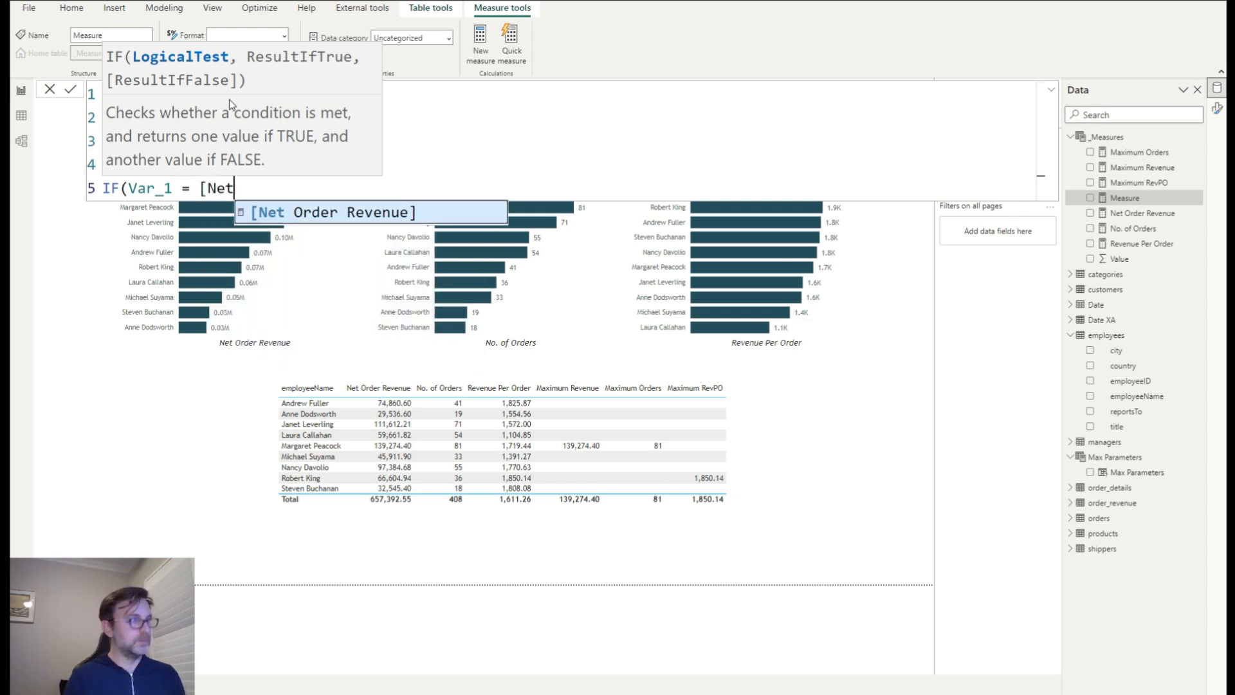
{"action": "key", "text": "Tab"}
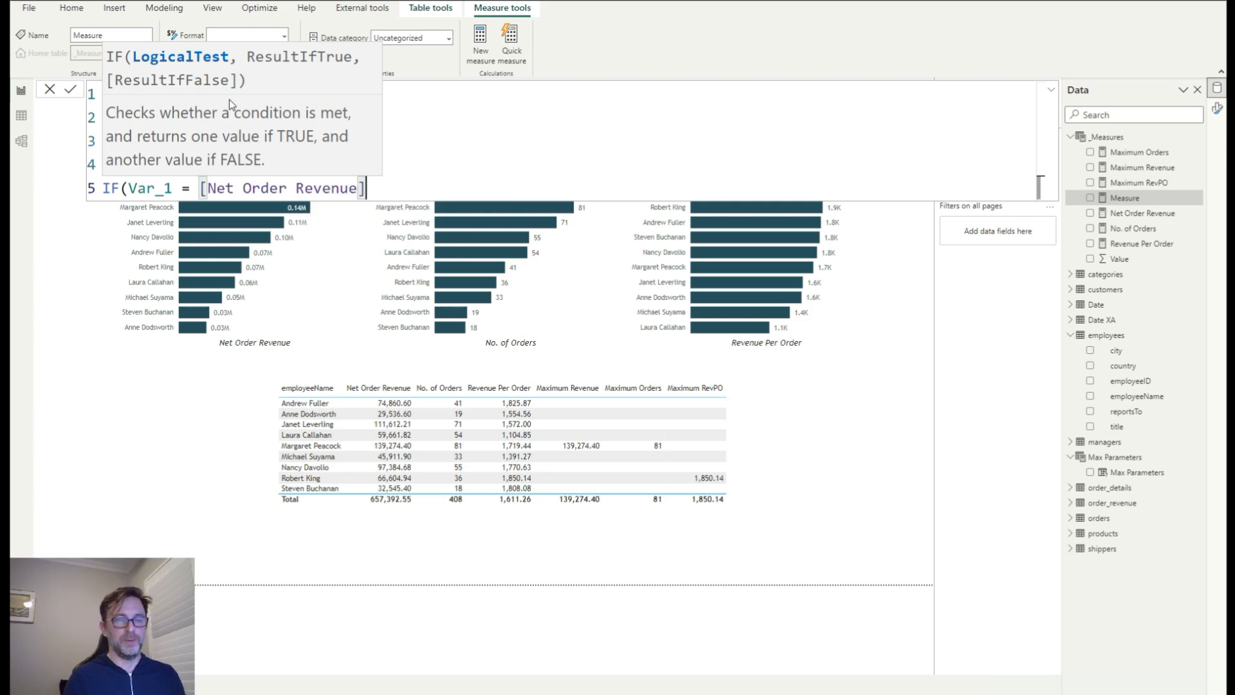
Make the IF function return "#45788c" when true and "#e9e9e9" when false, and close it
{"action": "type", "text": ","}
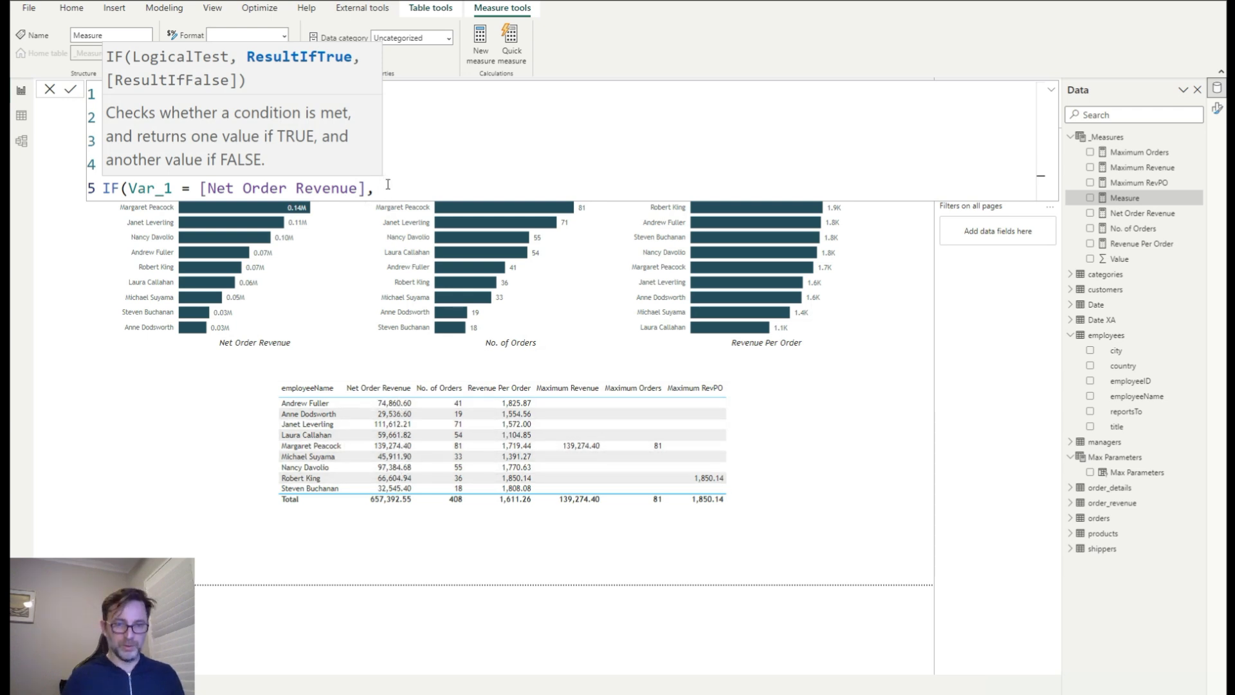
{"action": "type", "text": "\"#"}
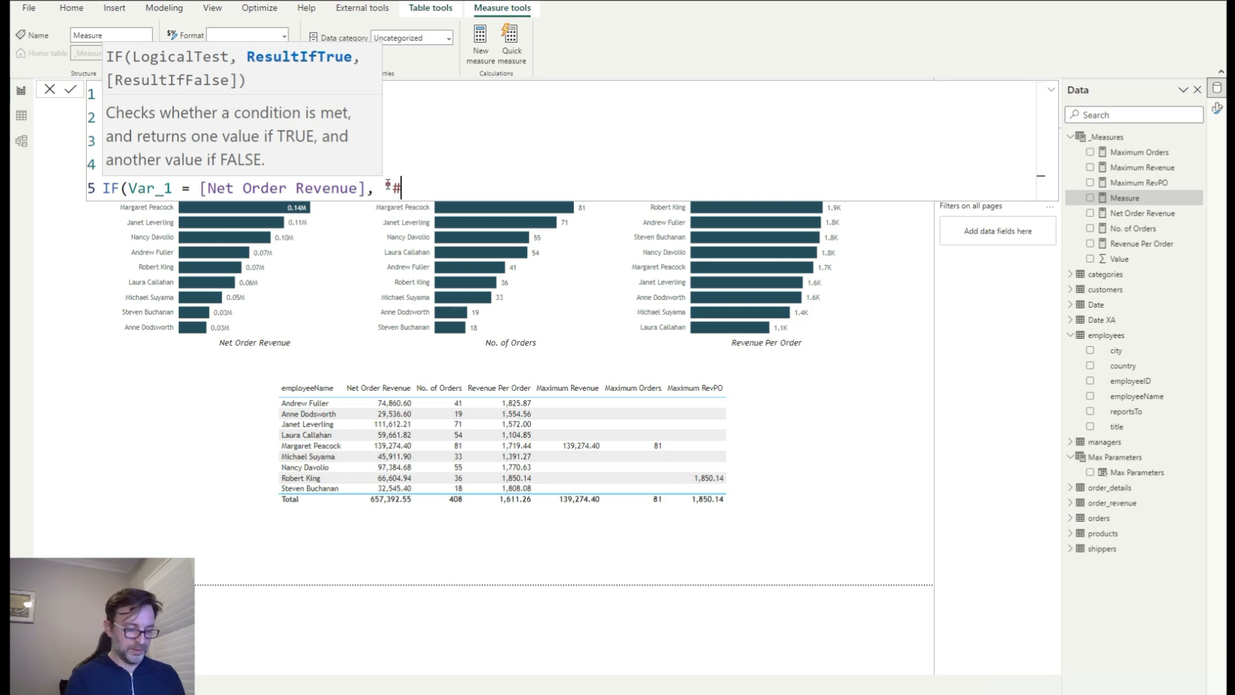
{"action": "type", "text": "45788c\""}
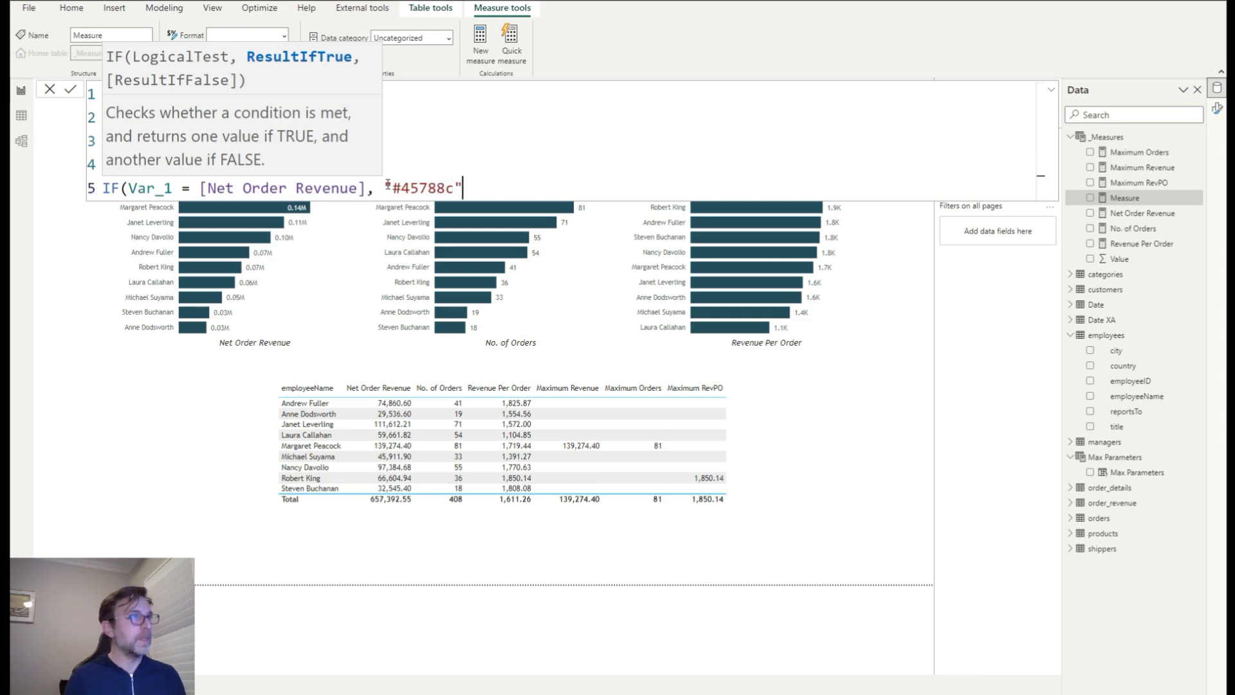
{"action": "type", "text": ", "}
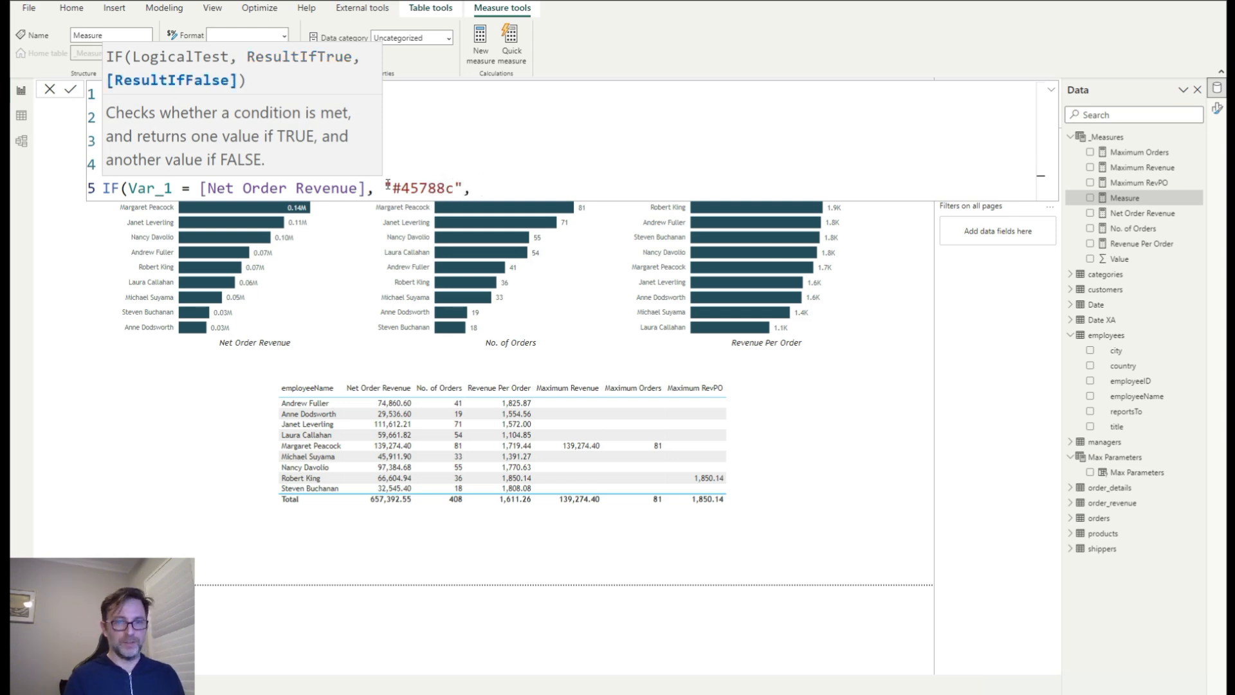
{"action": "type", "text": "\"#e9e9e9"}
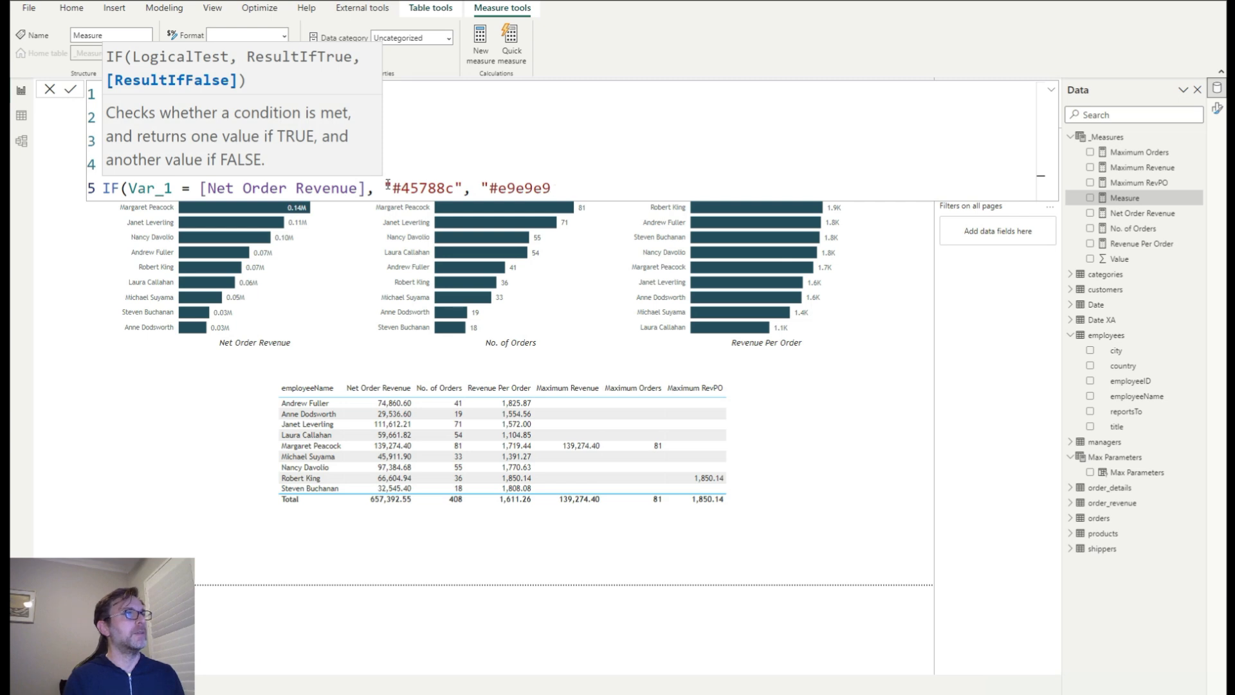
{"action": "type", "text": "\""}
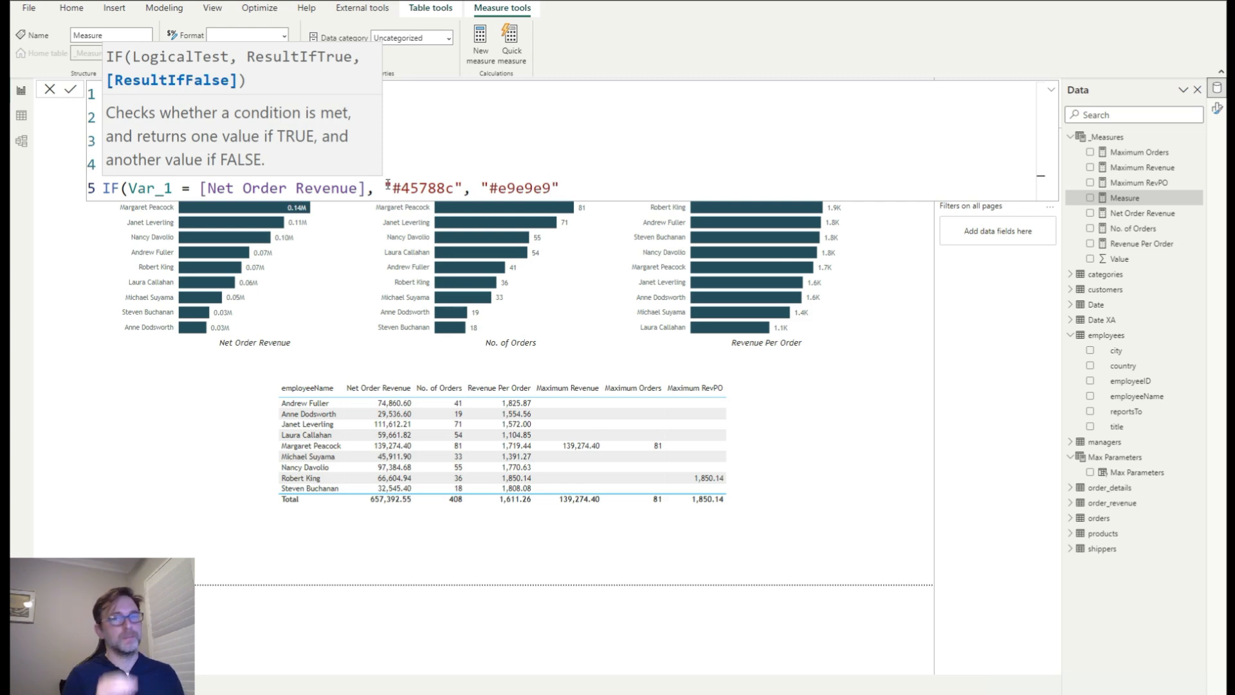
{"action": "type", "text": ")"}
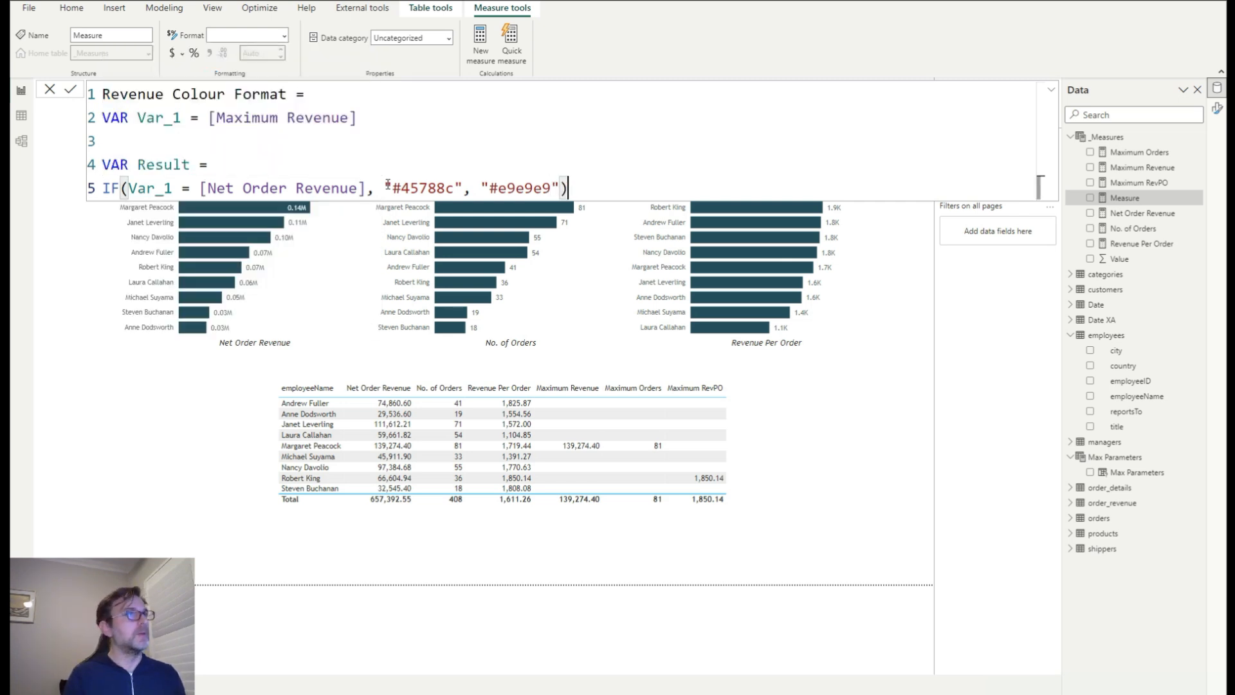
Finish the Revenue Colour Format measure with a Return line followed by Result on its own line
{"action": "key", "text": "shift+Return"}
{"action": "type", "text": "Return"}
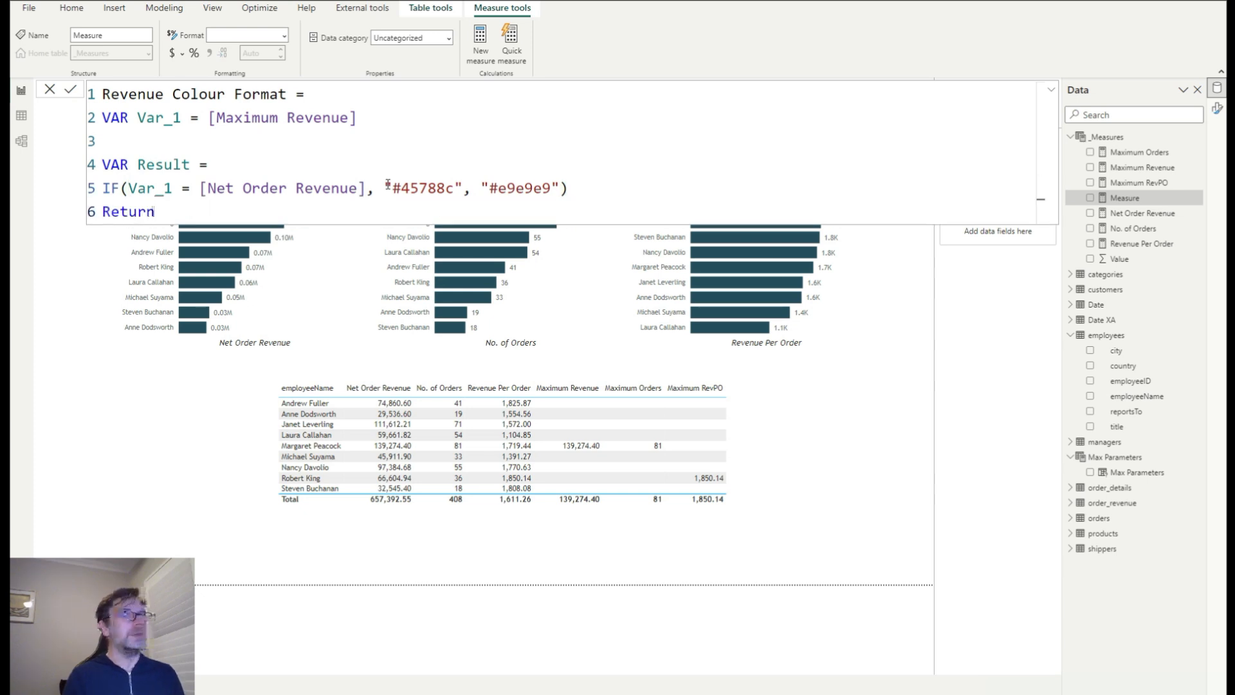
{"action": "key", "text": "shift+Return"}
{"action": "type", "text": "Result"}
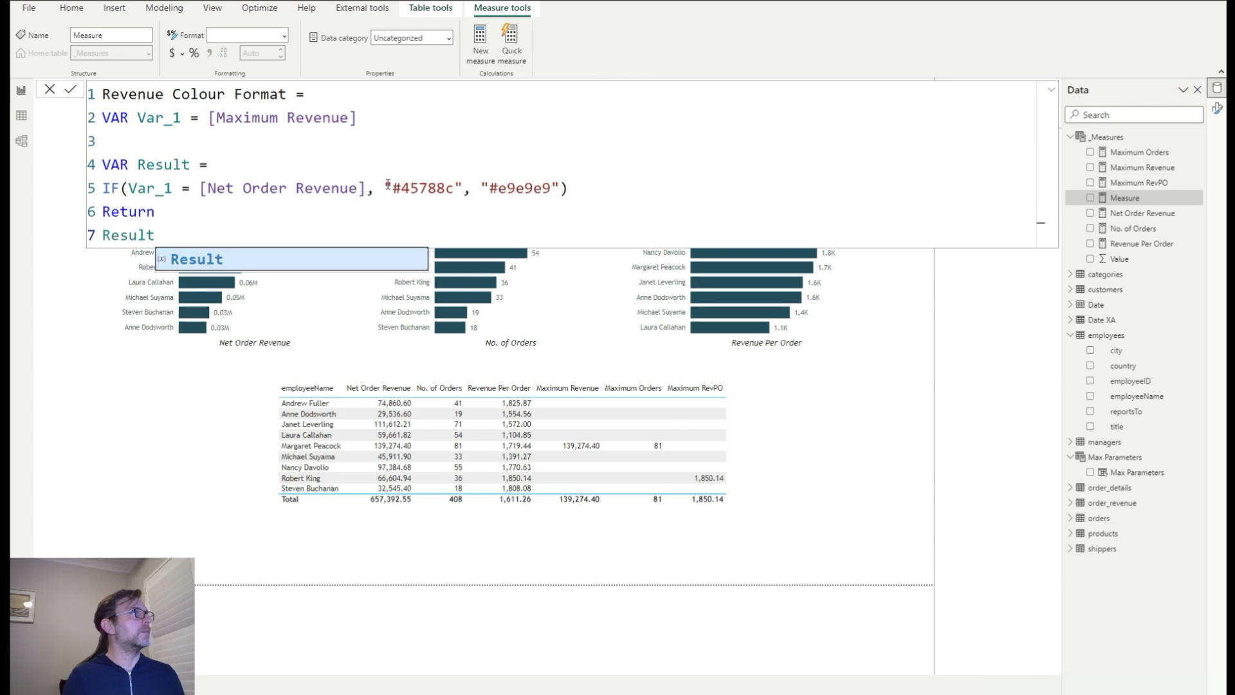
{"action": "key", "text": "Escape"}
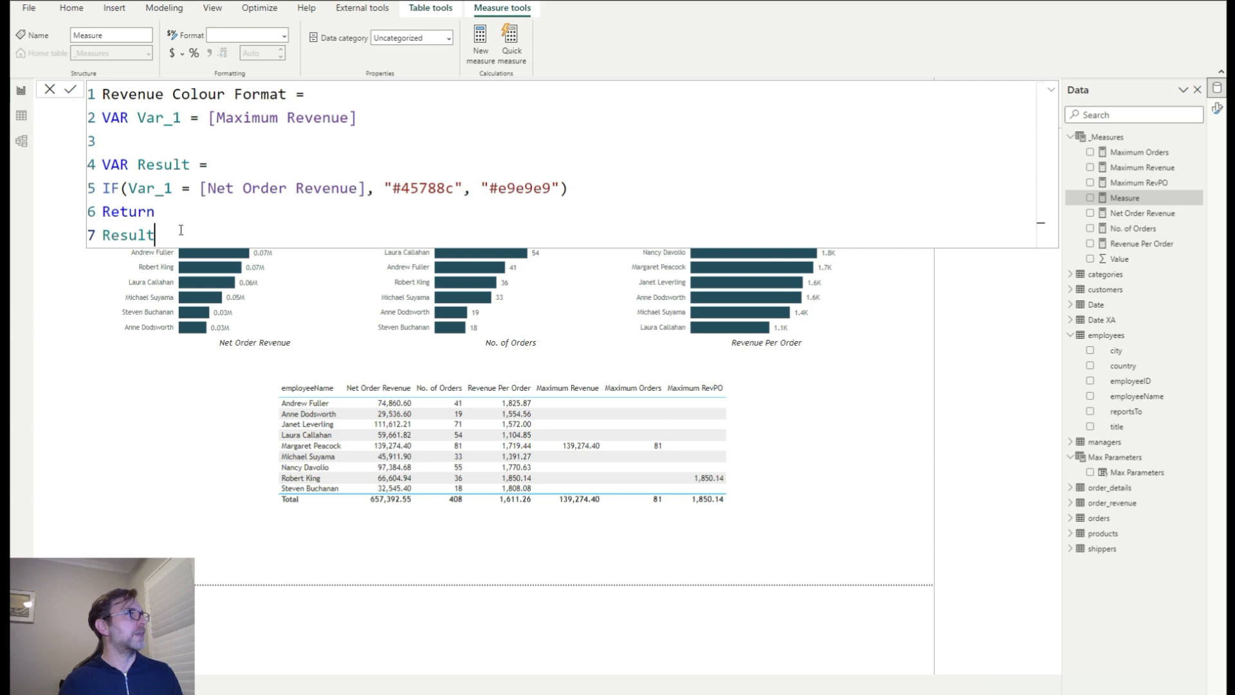
Copy the whole Revenue Colour Format formula into a new measure and rename the copy Order Colour Format
{"action": "left_click_drag", "start_coordinate": [171, 234], "coordinate": [34, 92]}
{"action": "key", "text": "ctrl+c"}
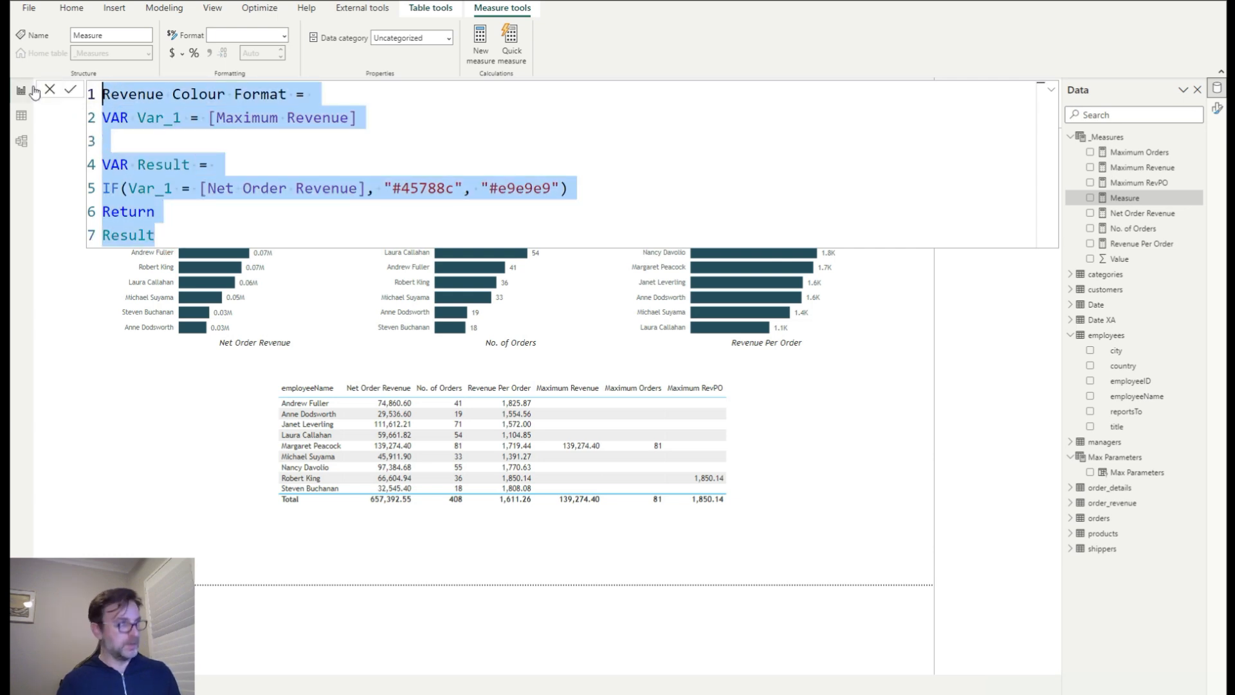
{"action": "left_click", "coordinate": [477, 40]}
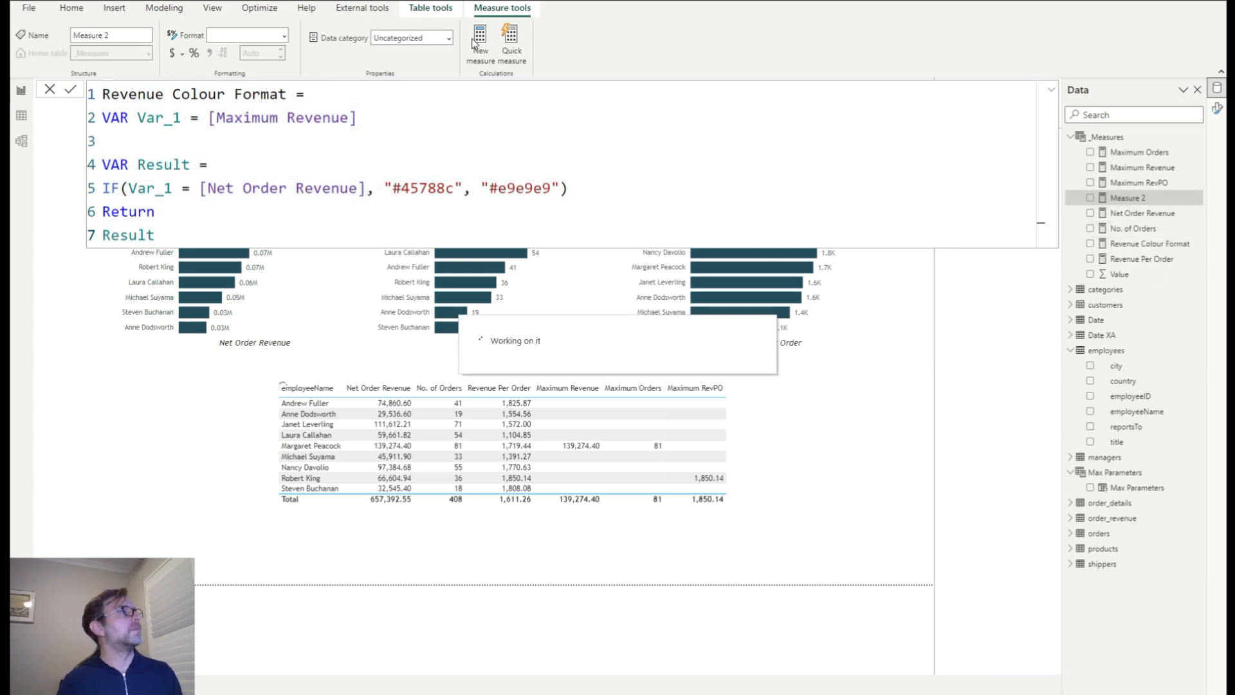
{"action": "key", "text": "ctrl+v"}
{"action": "left_click", "coordinate": [233, 96]}
{"action": "left_click_drag", "start_coordinate": [165, 97], "coordinate": [105, 96]}
{"action": "type", "text": "Order"}
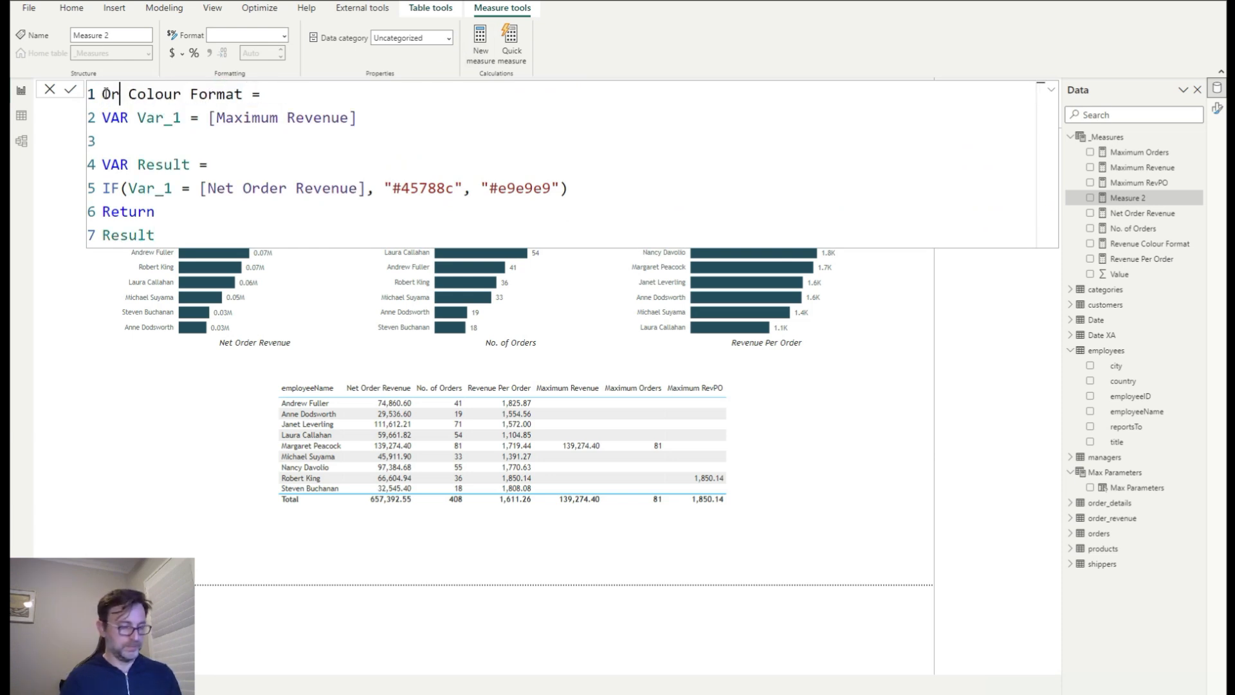
Replace the measure assigned to Var_1 in Order Colour Format with [Maximum Orders]
{"action": "left_click_drag", "start_coordinate": [357, 117], "coordinate": [208, 118]}
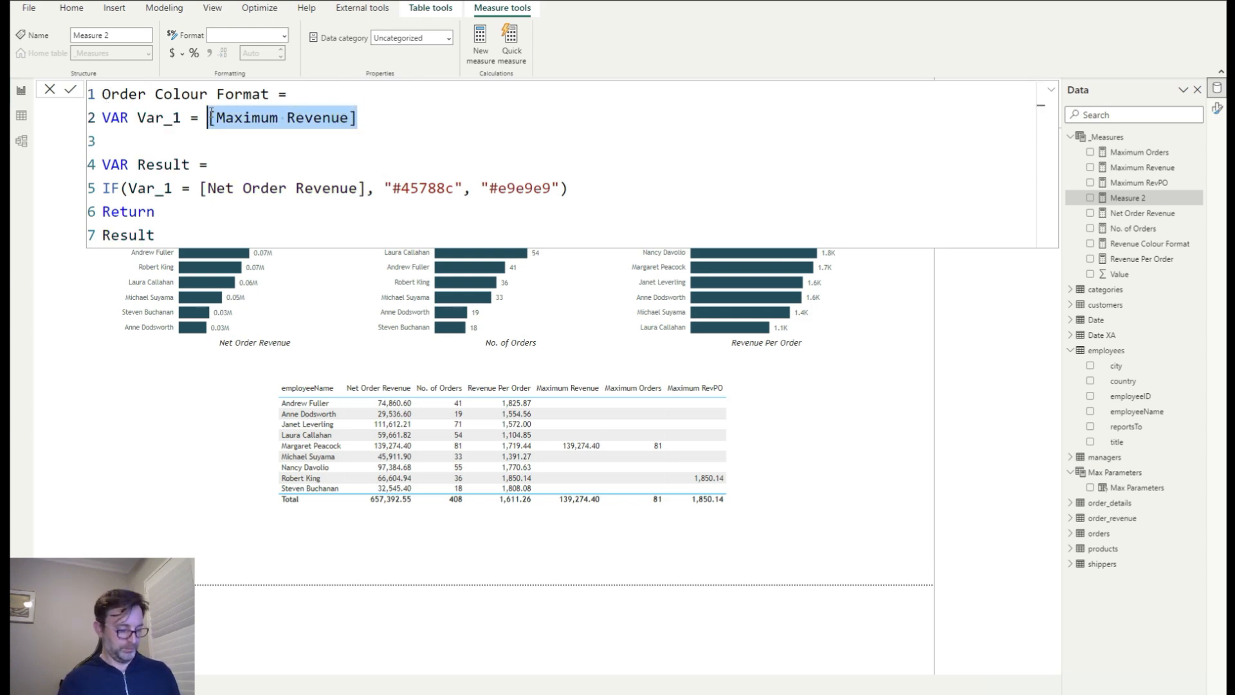
{"action": "key", "text": "ctrl+f"}
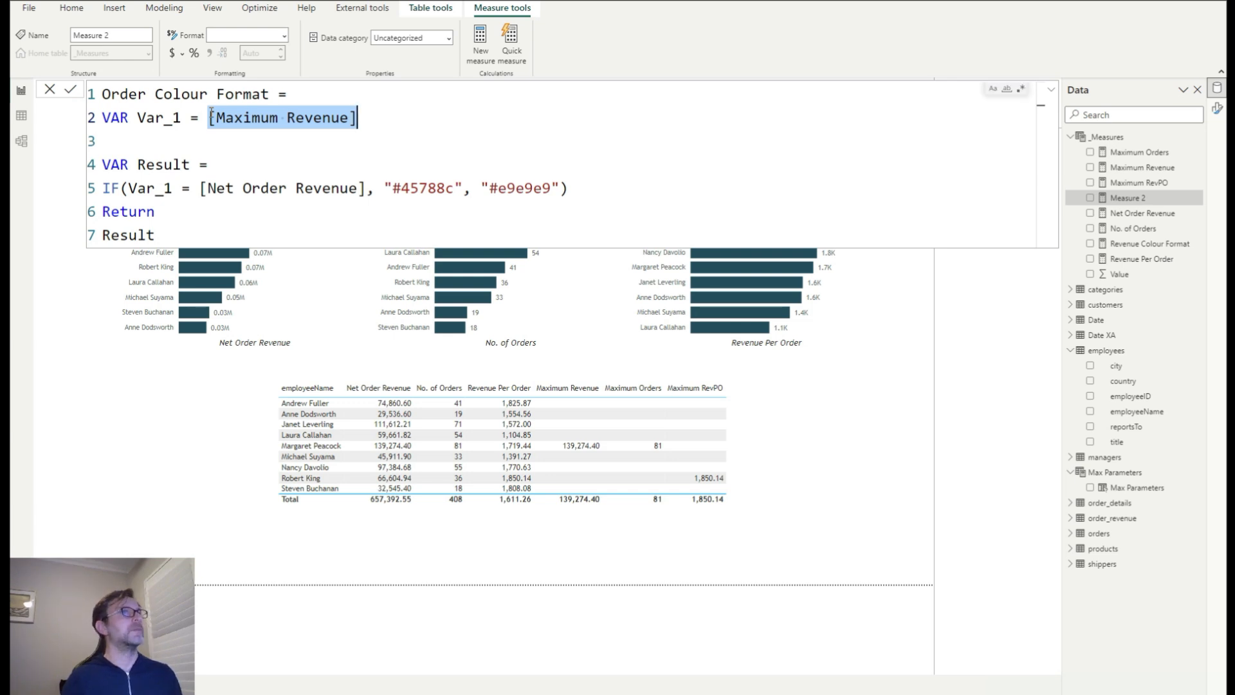
{"action": "left_click", "coordinate": [347, 117]}
{"action": "left_click_drag", "start_coordinate": [347, 118], "coordinate": [218, 120]}
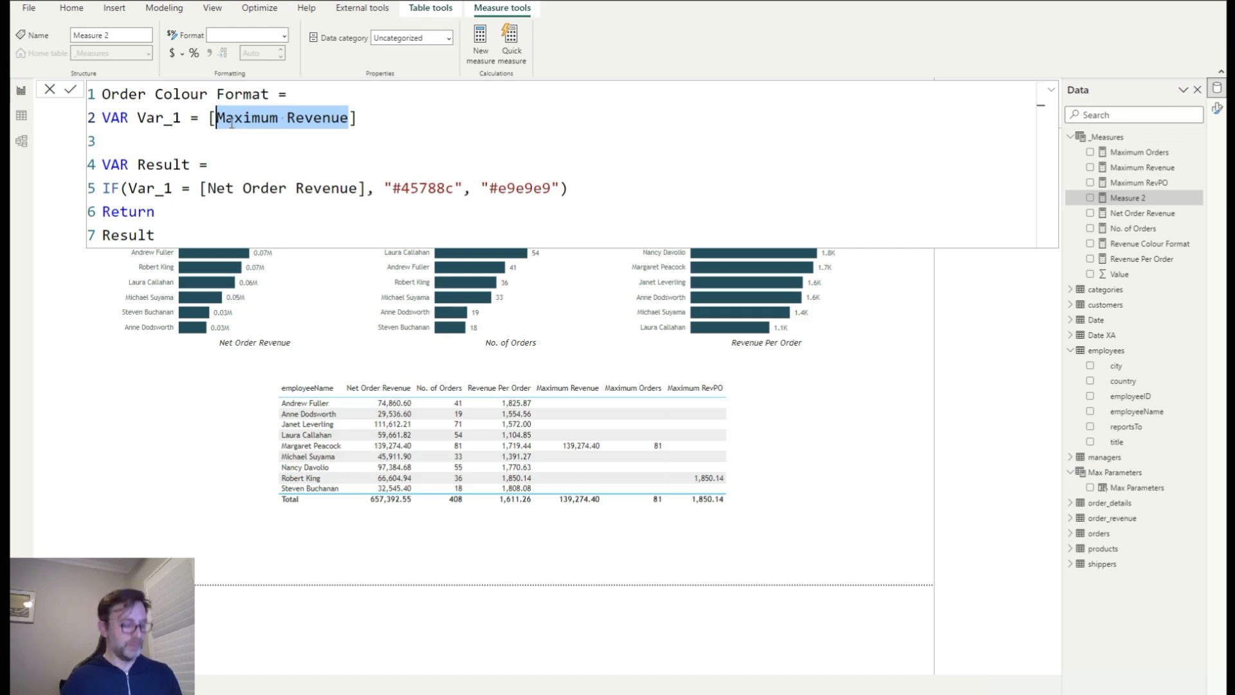
{"action": "type", "text": "Max"}
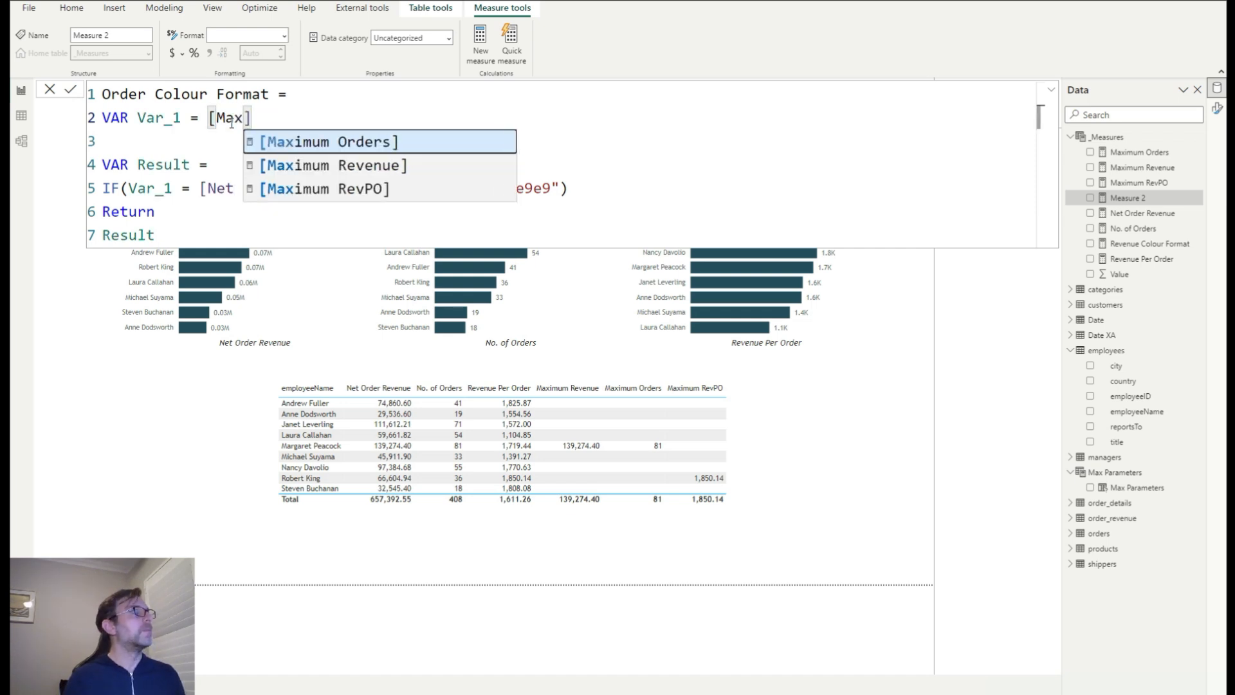
{"action": "key", "text": "Tab"}
Compare Var_1 with [No. of Orders] in the IF test of Order Colour Format and commit the measure
{"action": "left_click_drag", "start_coordinate": [357, 188], "coordinate": [208, 193]}
{"action": "type", "text": "No"}
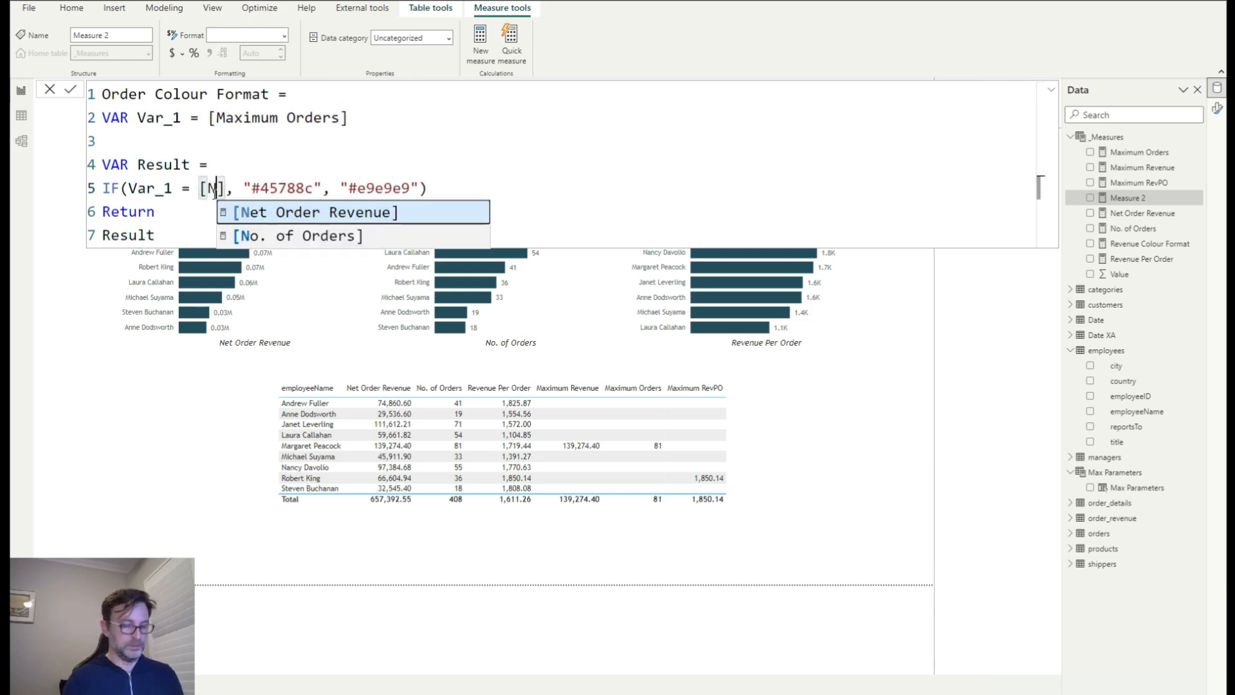
{"action": "key", "text": "Tab"}
{"action": "left_click", "coordinate": [260, 239]}
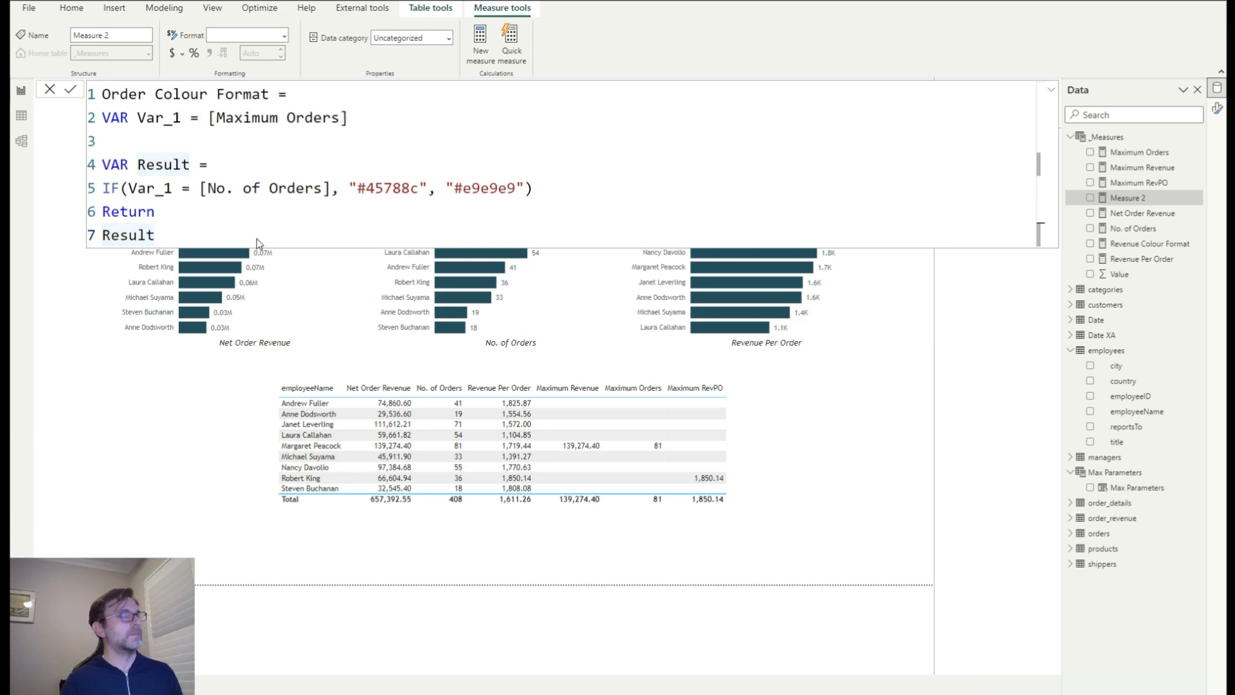
{"action": "key", "text": "Return"}
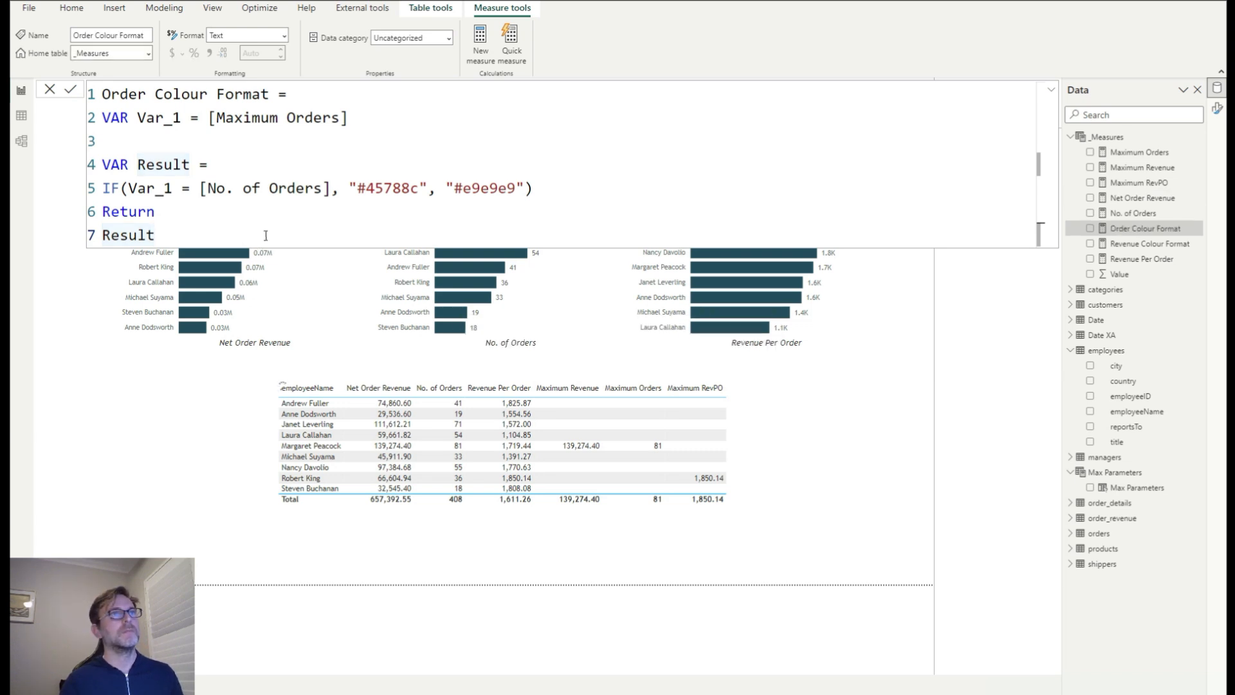
Create another new measure from the copied Revenue Colour Format formula and name it RevPO Colour Format
{"action": "left_click", "coordinate": [484, 40]}
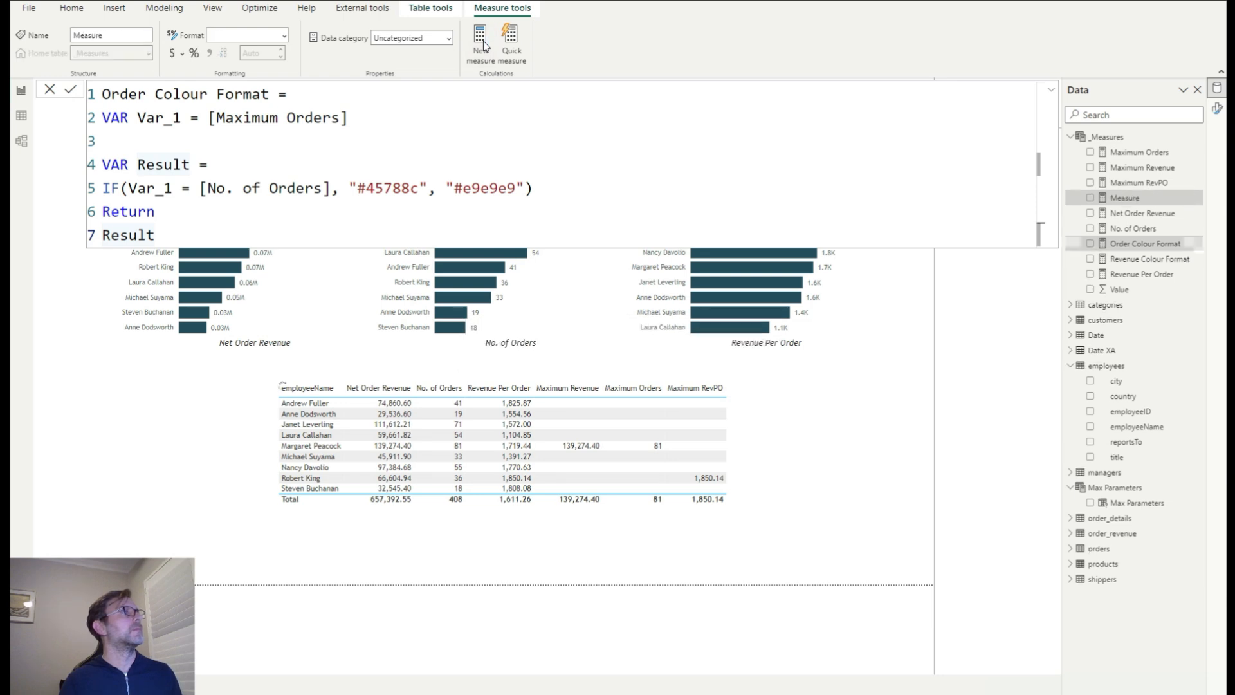
{"action": "key", "text": "ctrl+a"}
{"action": "key", "text": "ctrl+v"}
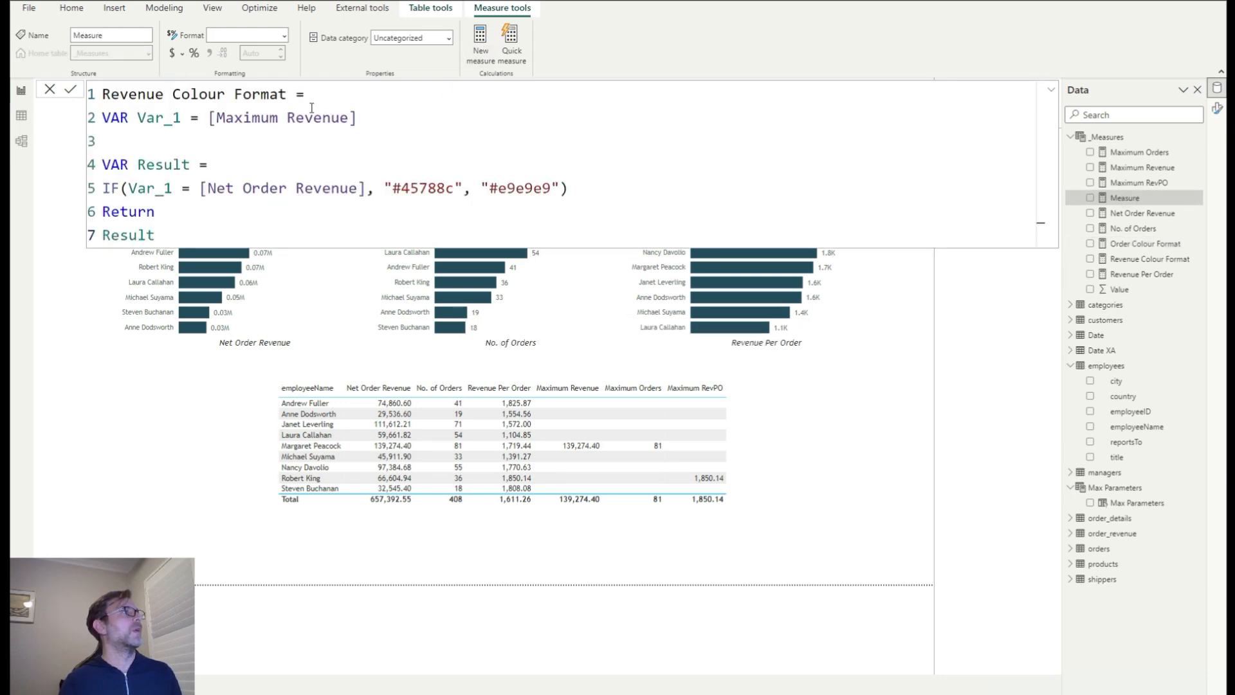
{"action": "left_click", "coordinate": [150, 98]}
{"action": "double_click", "coordinate": [149, 98]}
{"action": "type", "text": "RevPO"}
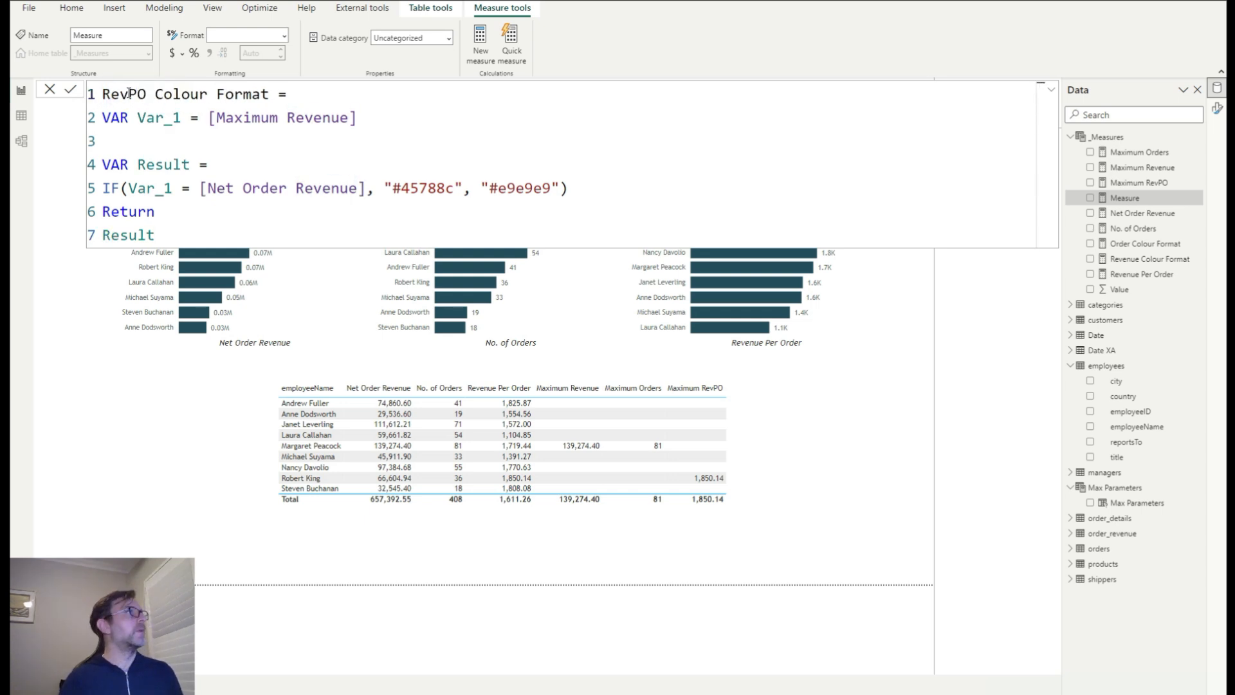
Replace the measure assigned to Var_1 in RevPO Colour Format with [Maximum RevPO]
{"action": "left_click_drag", "start_coordinate": [348, 117], "coordinate": [292, 117]}
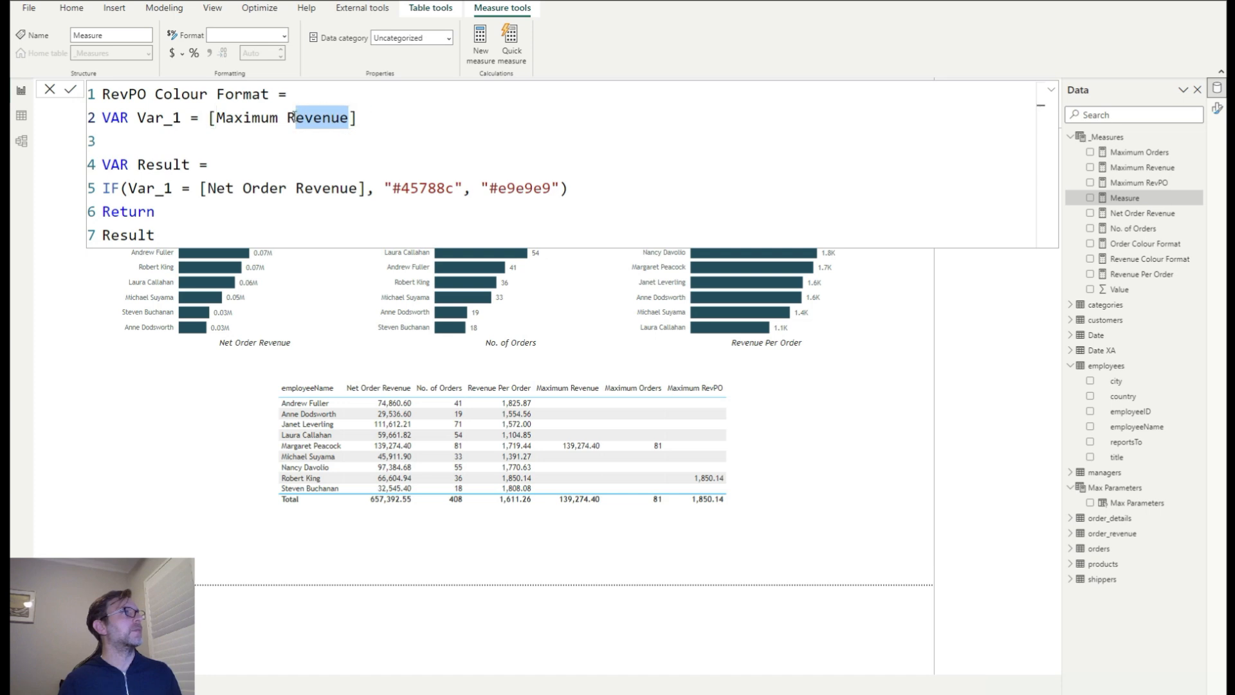
{"action": "type", "text": "ev"}
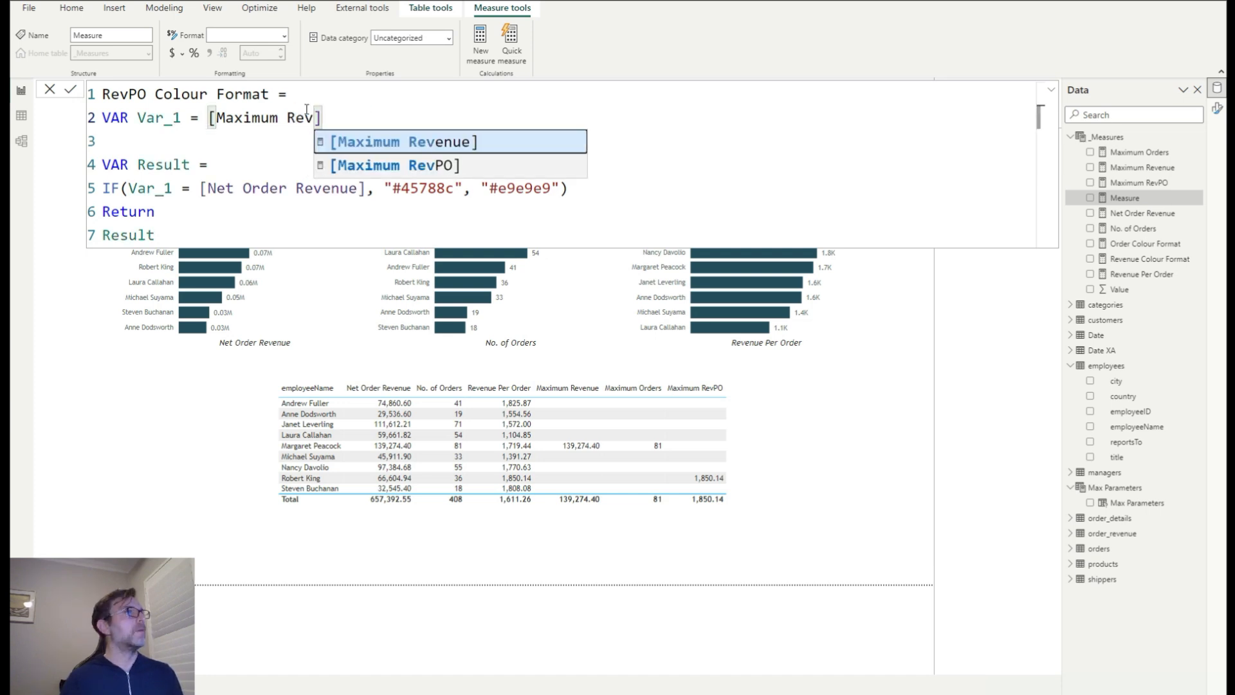
{"action": "type", "text": "PO"}
Compare Var_1 with [Revenue Per Order] in the IF test of RevPO Colour Format and commit the measure
{"action": "left_click_drag", "start_coordinate": [364, 188], "coordinate": [207, 186]}
{"action": "type", "text": "R"}
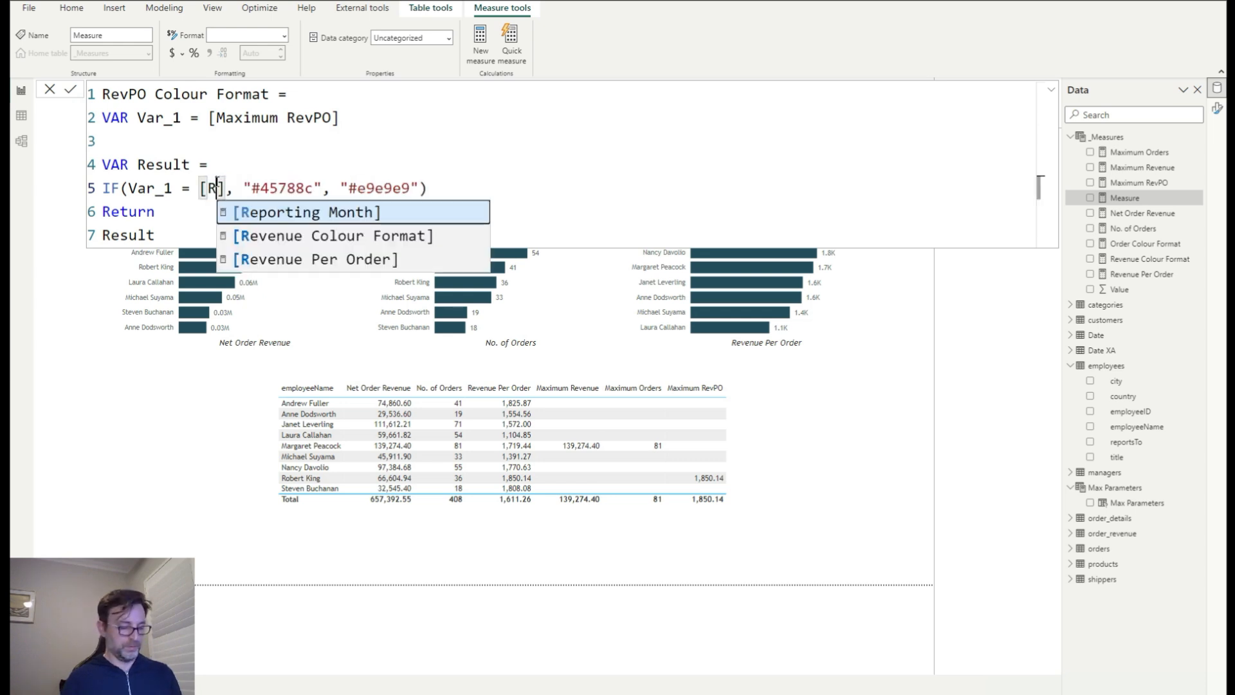
{"action": "type", "text": "eve"}
{"action": "key", "text": "Down"}
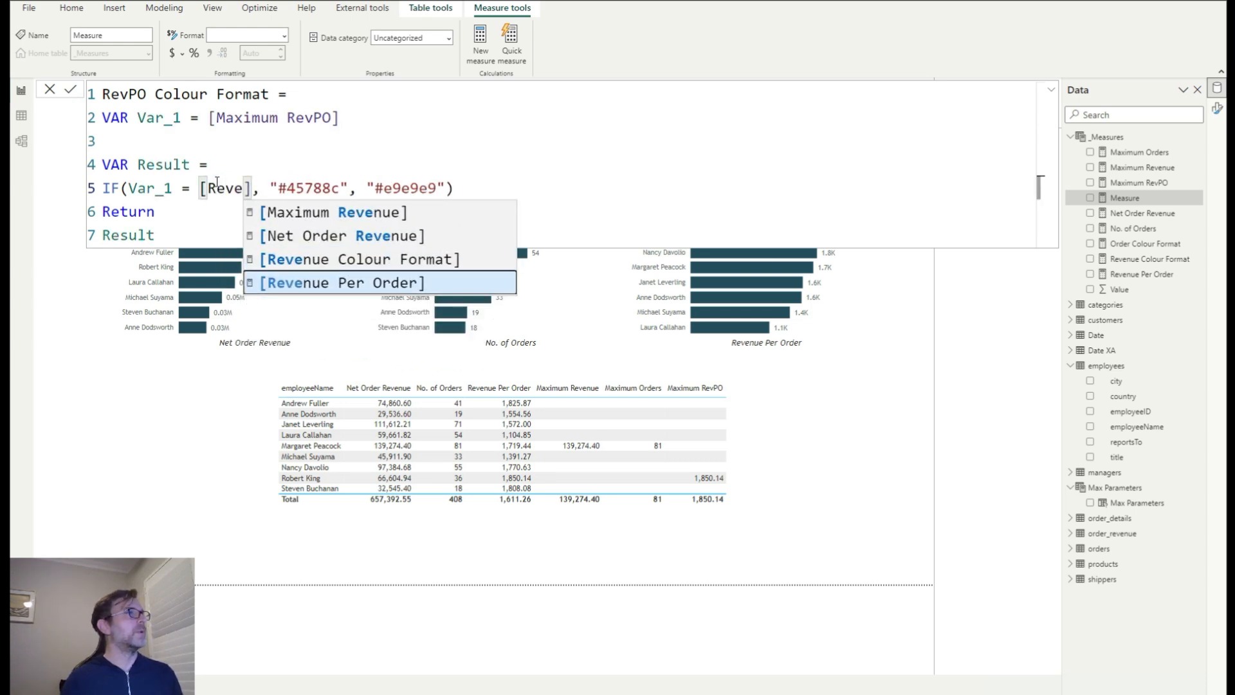
{"action": "key", "text": "Tab"}
{"action": "key", "text": "End"}
{"action": "key", "text": "Return"}
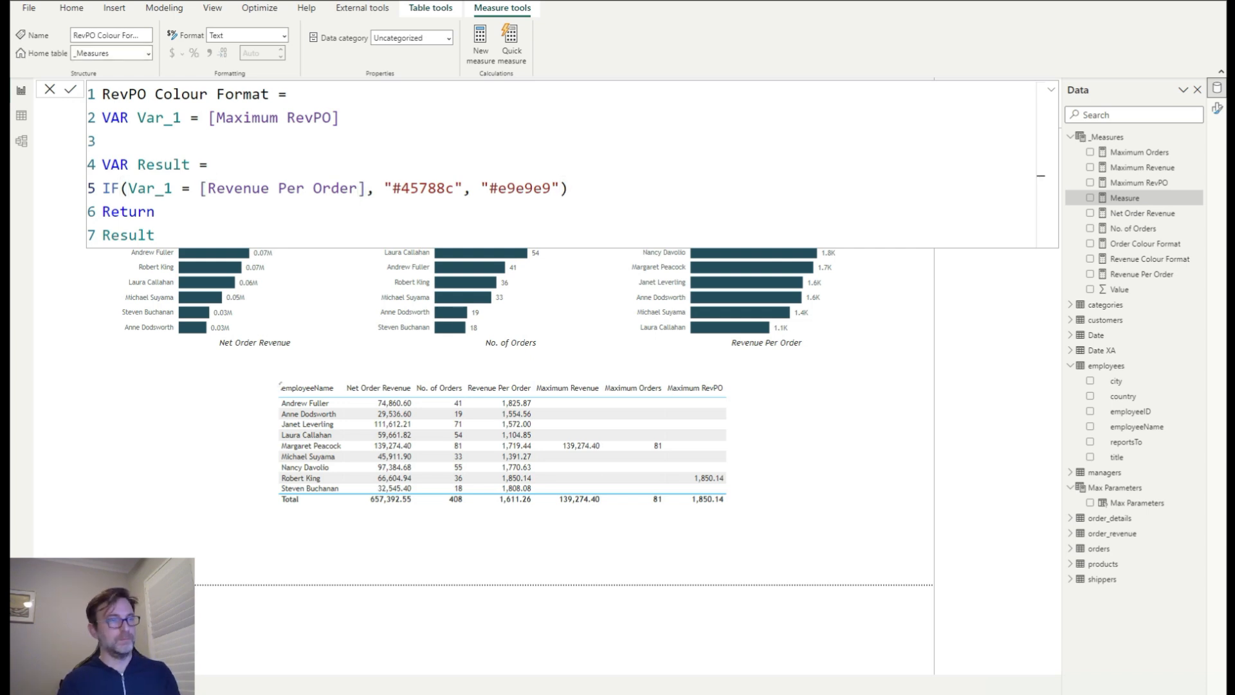
{"action": "left_click", "coordinate": [533, 618]}
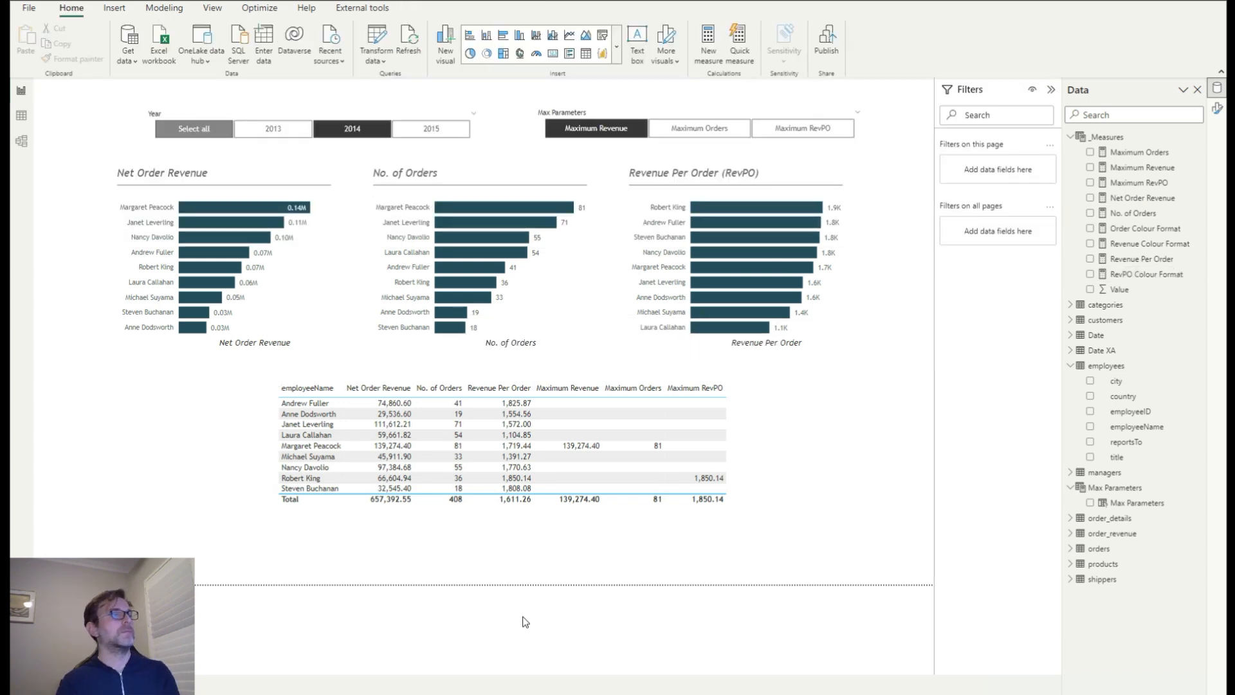
Switch to the To Do List slide in PowerPoint, review item 6 on combining metric parameters and colour formatting, and return to Power BI
{"action": "key", "text": "alt+Tab"}
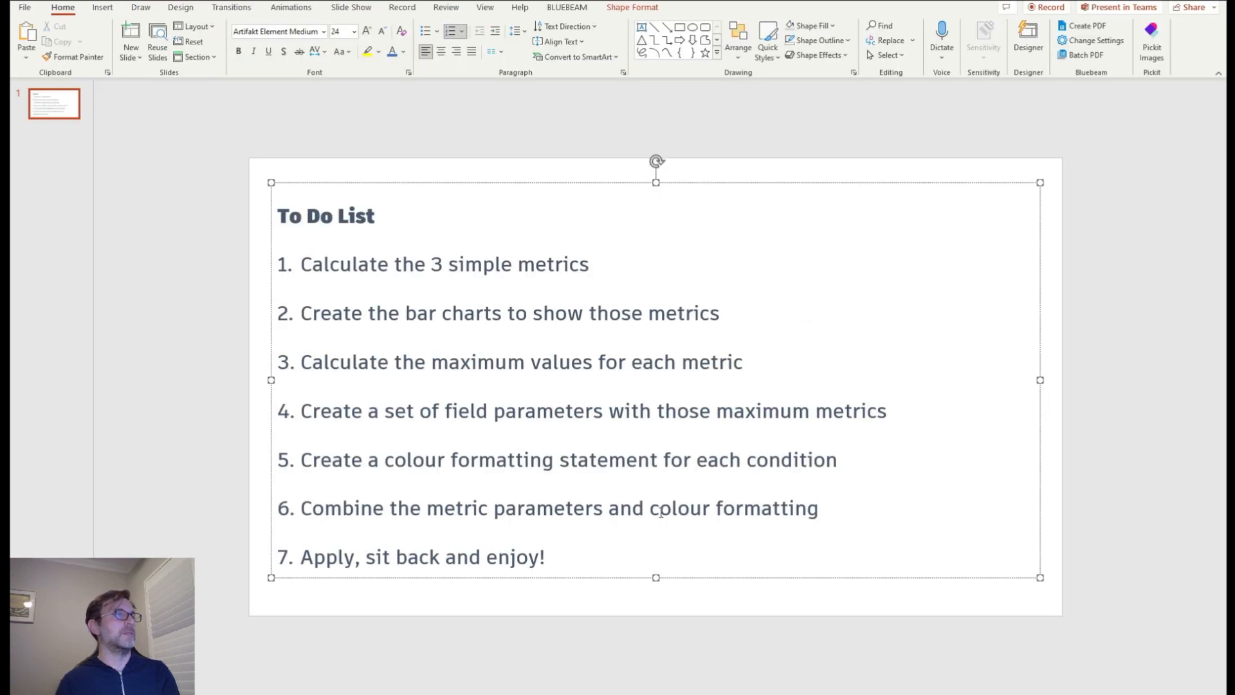
{"action": "left_click", "coordinate": [294, 508]}
{"action": "key", "text": "Tab"}
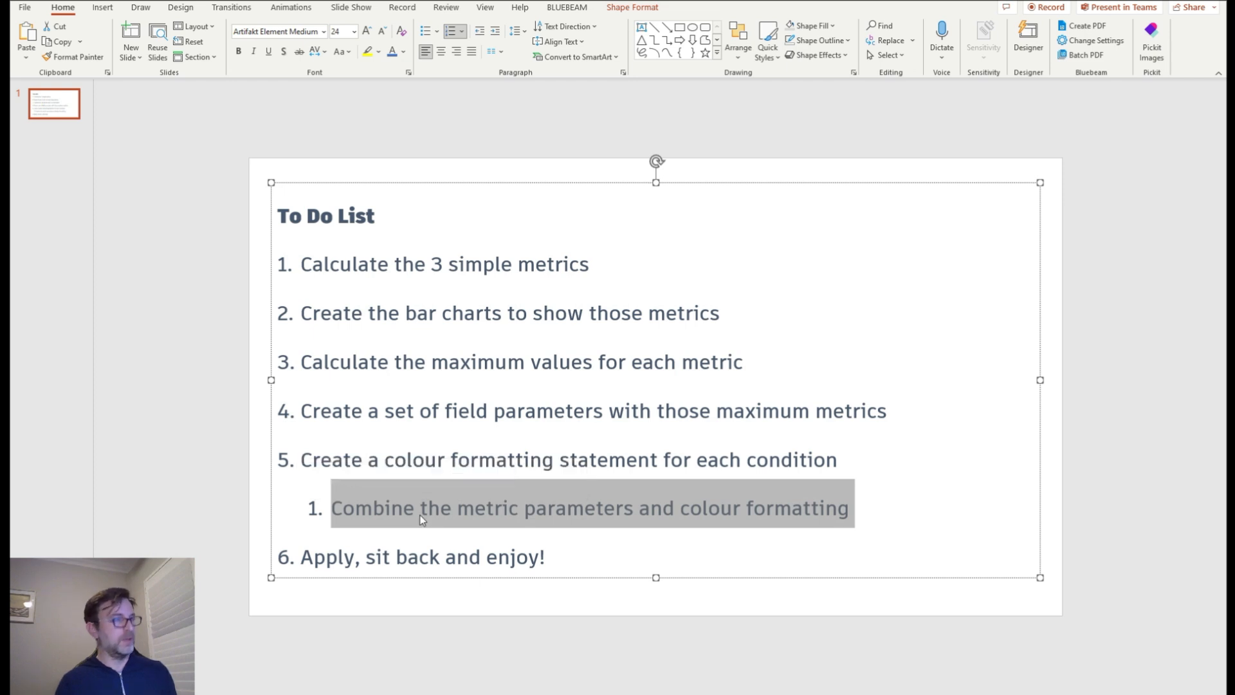
{"action": "key", "text": "shift+Tab"}
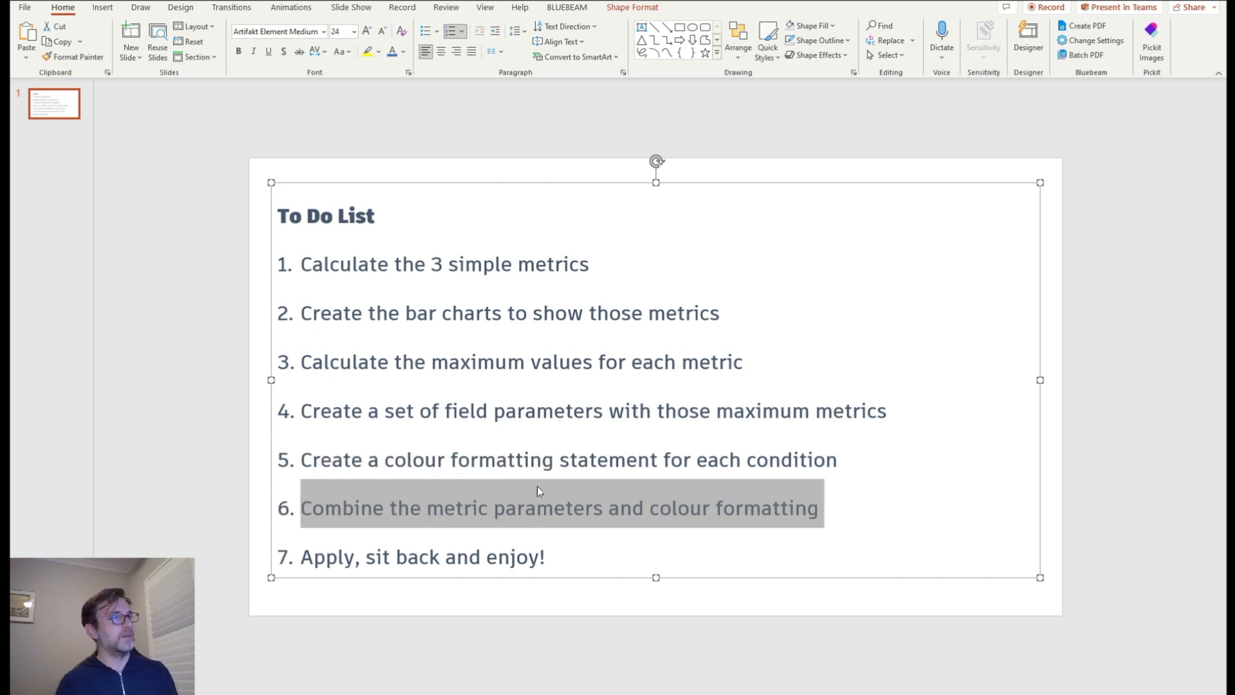
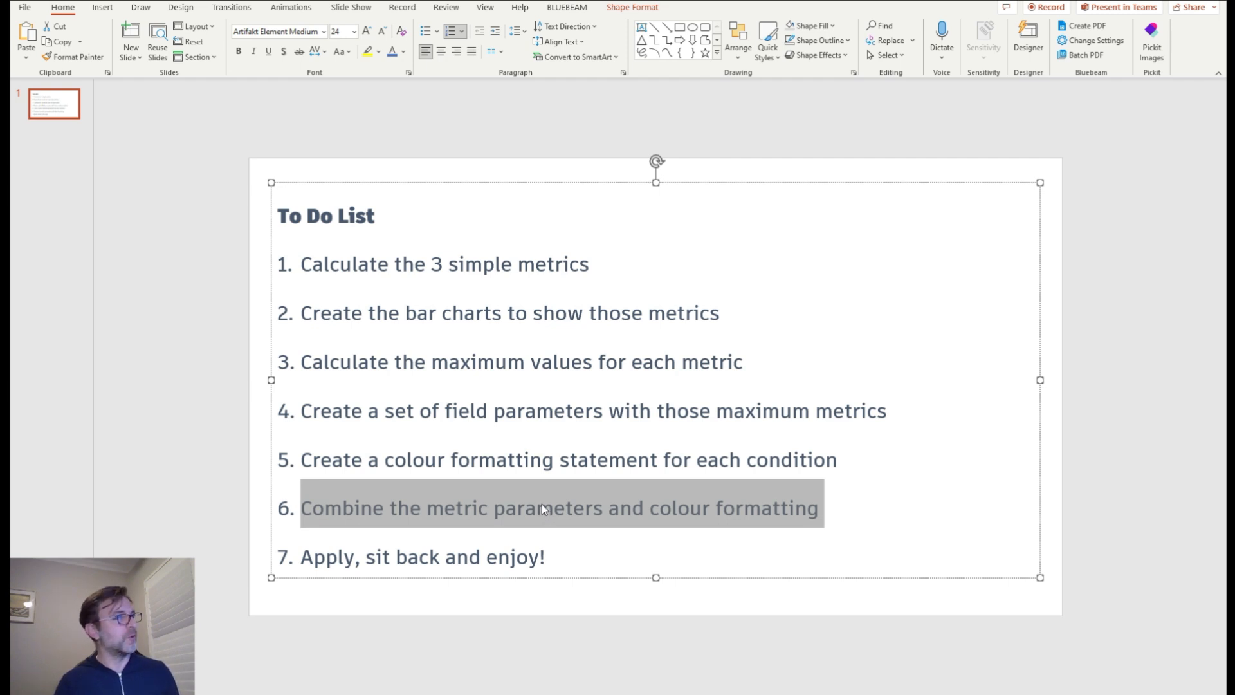
{"action": "left_click", "coordinate": [1156, 2]}
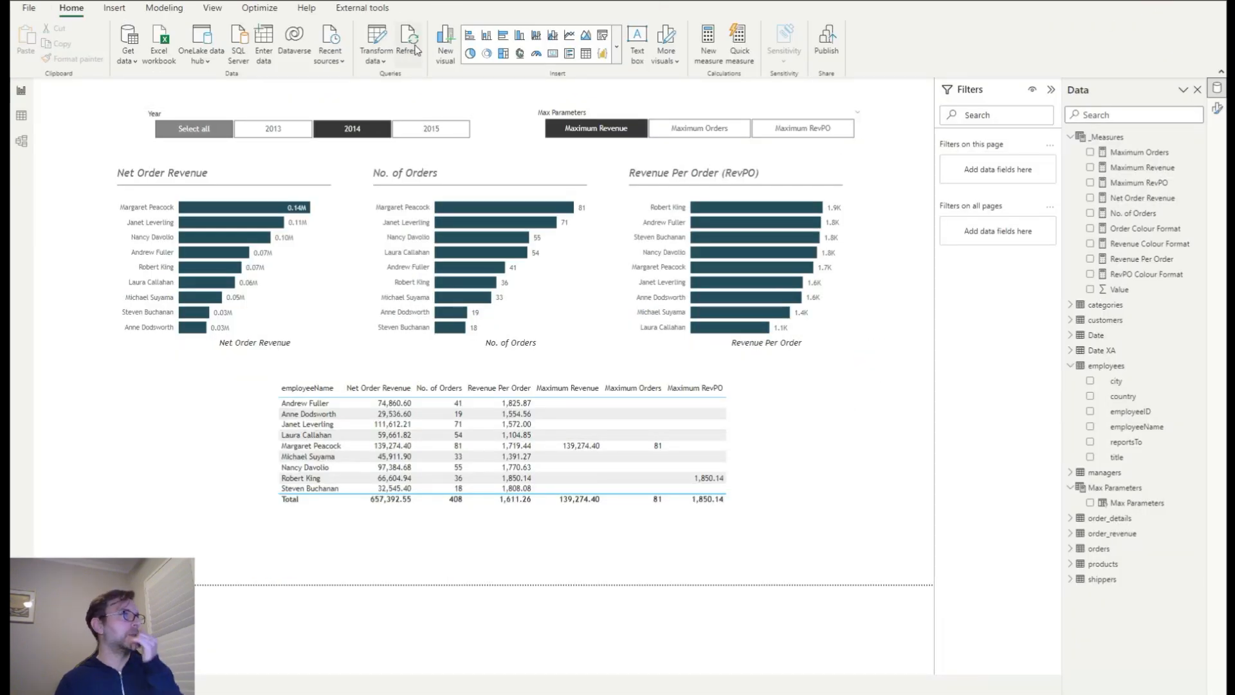
Create a new measure named Conditional Format Bar Chart
{"action": "left_click", "coordinate": [710, 45]}
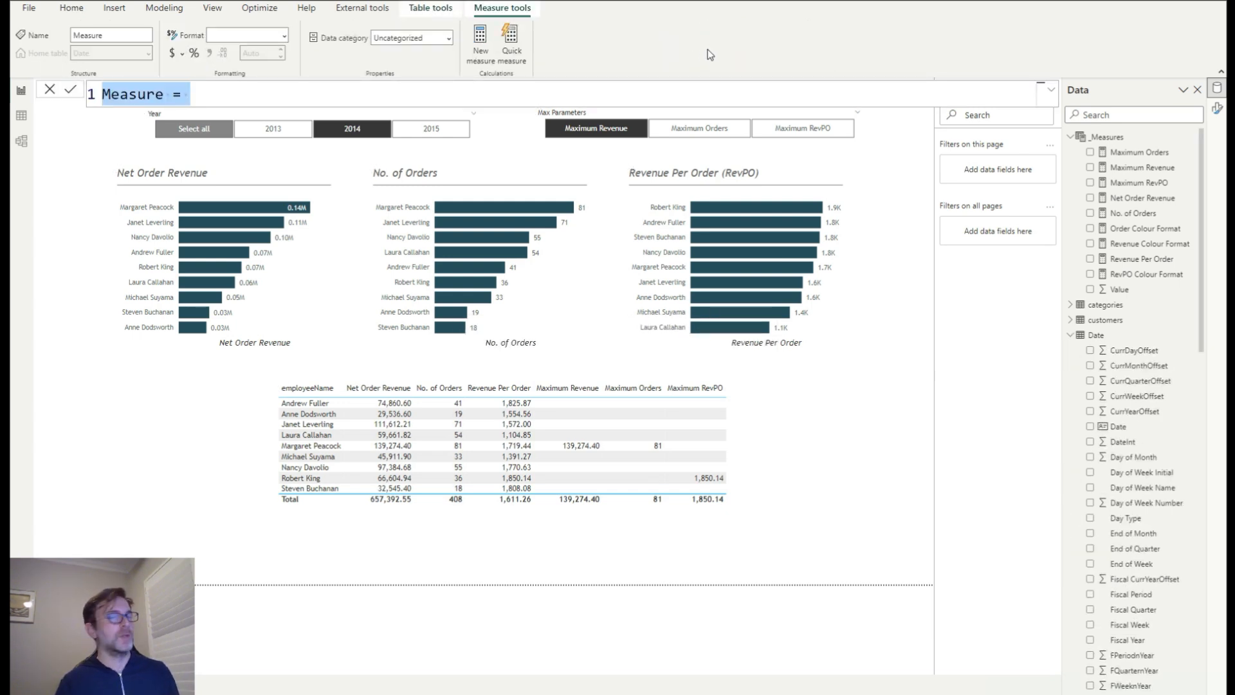
{"action": "type", "text": "Conditional "}
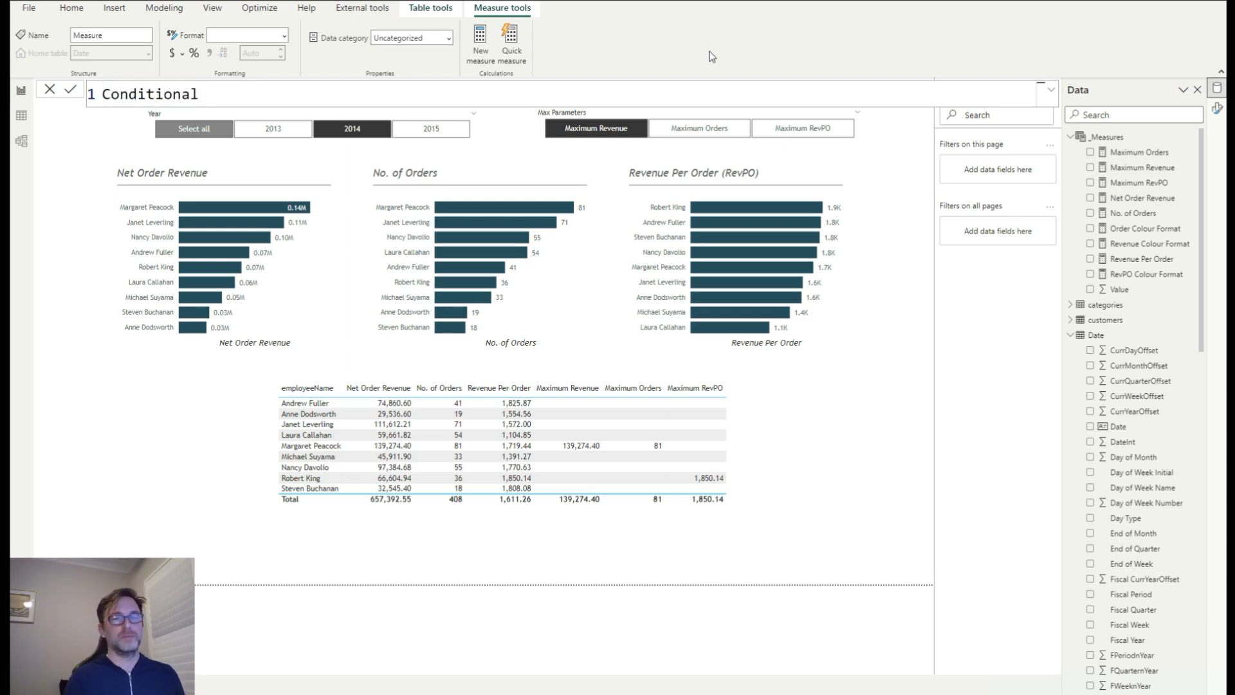
{"action": "type", "text": "Format"}
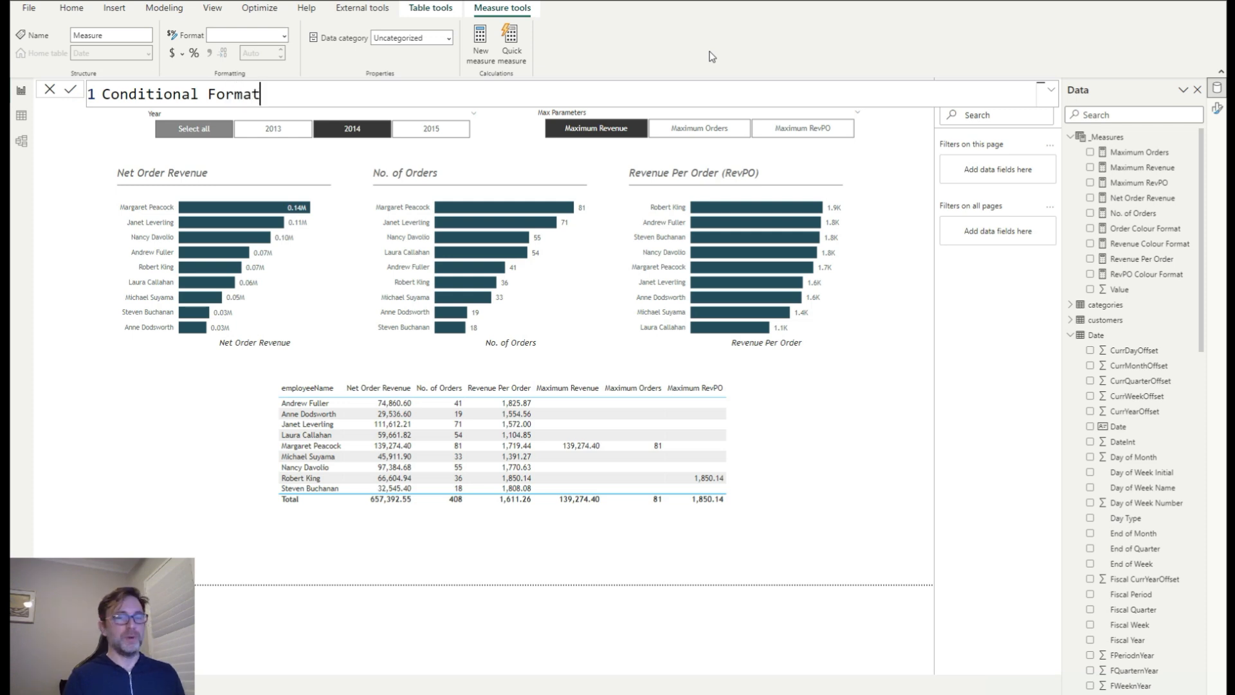
{"action": "type", "text": " Bar Chart ="}
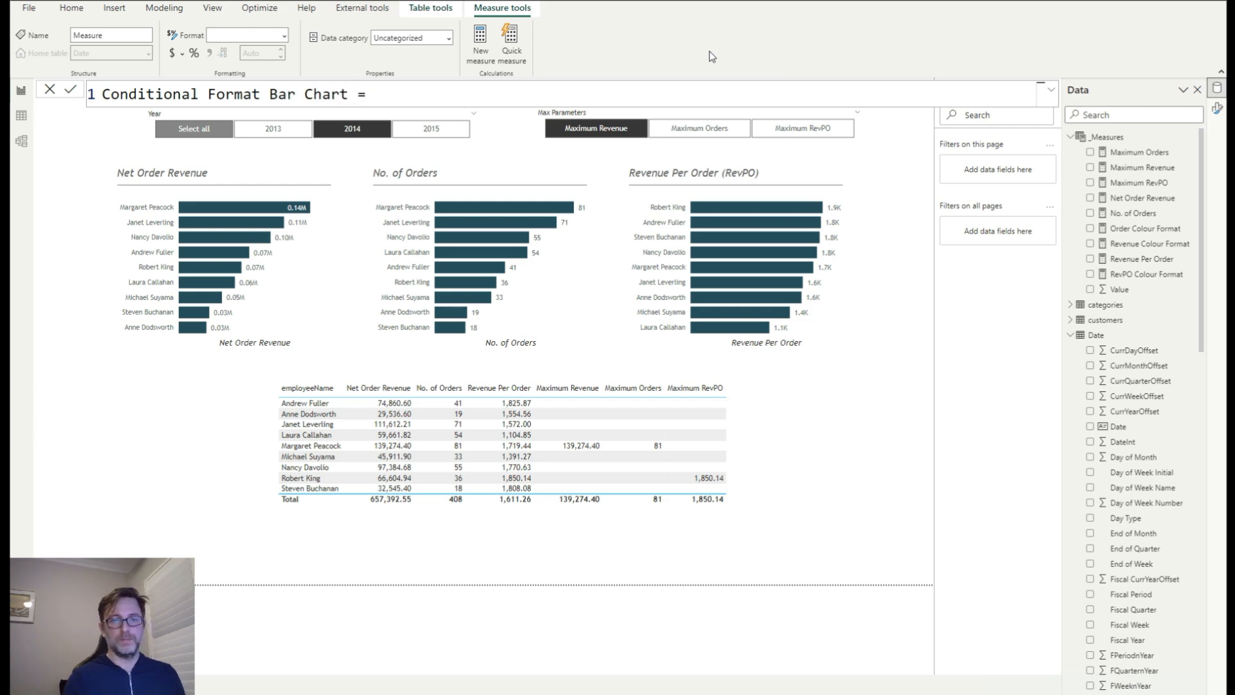
Define variable Var_1 in the Conditional Format Bar Chart measure as SELECTEDVALUE('Max Parameters'[Max Parameters Fields])
{"action": "key", "text": "shift+Return"}
{"action": "type", "text": "V"}
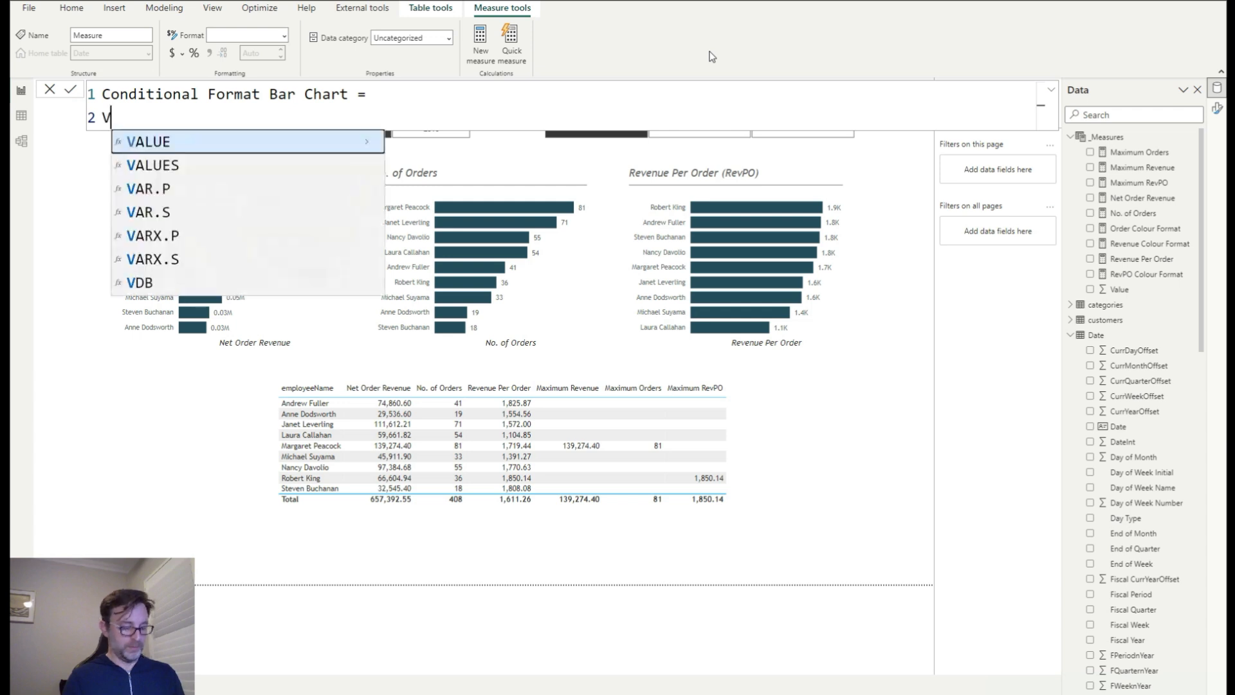
{"action": "type", "text": "AR Var"}
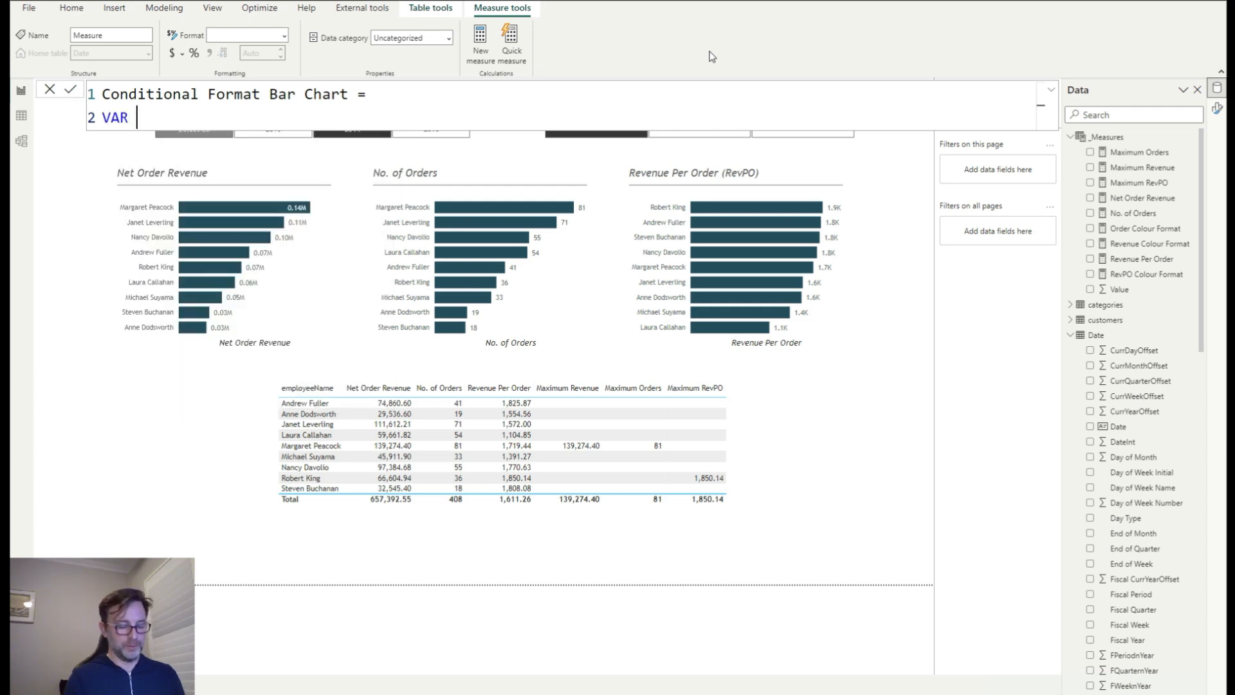
{"action": "type", "text": "Var_"}
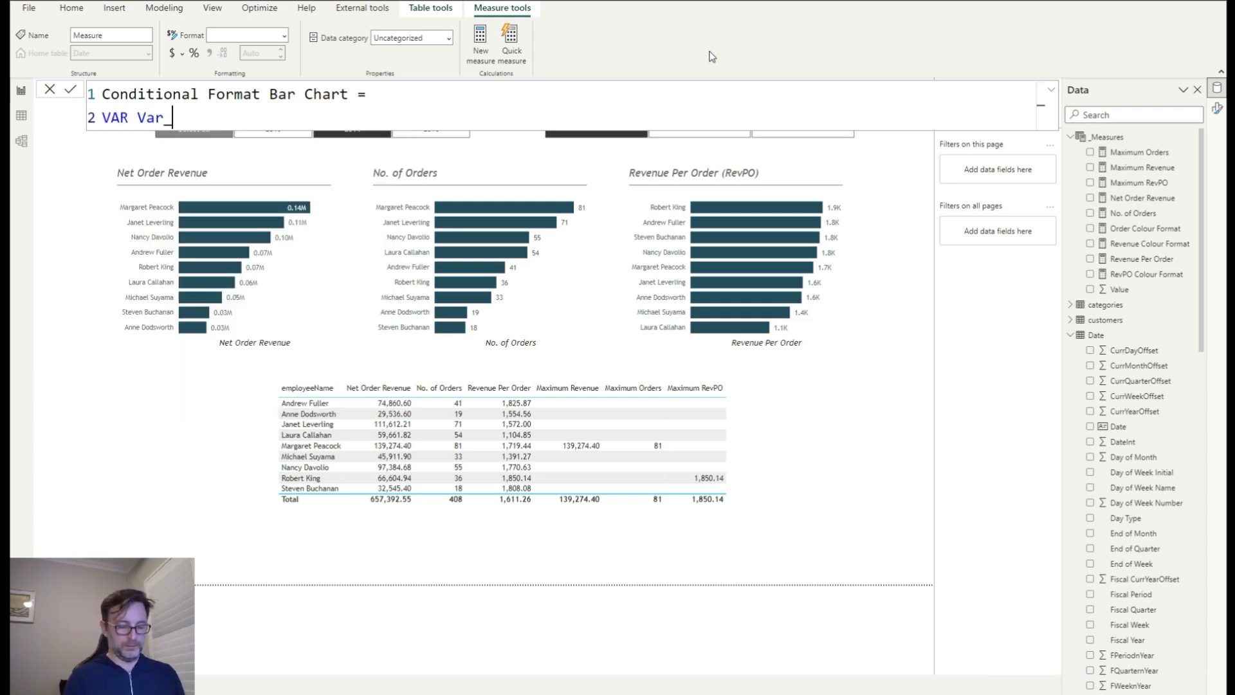
{"action": "type", "text": "1 = SELEC"}
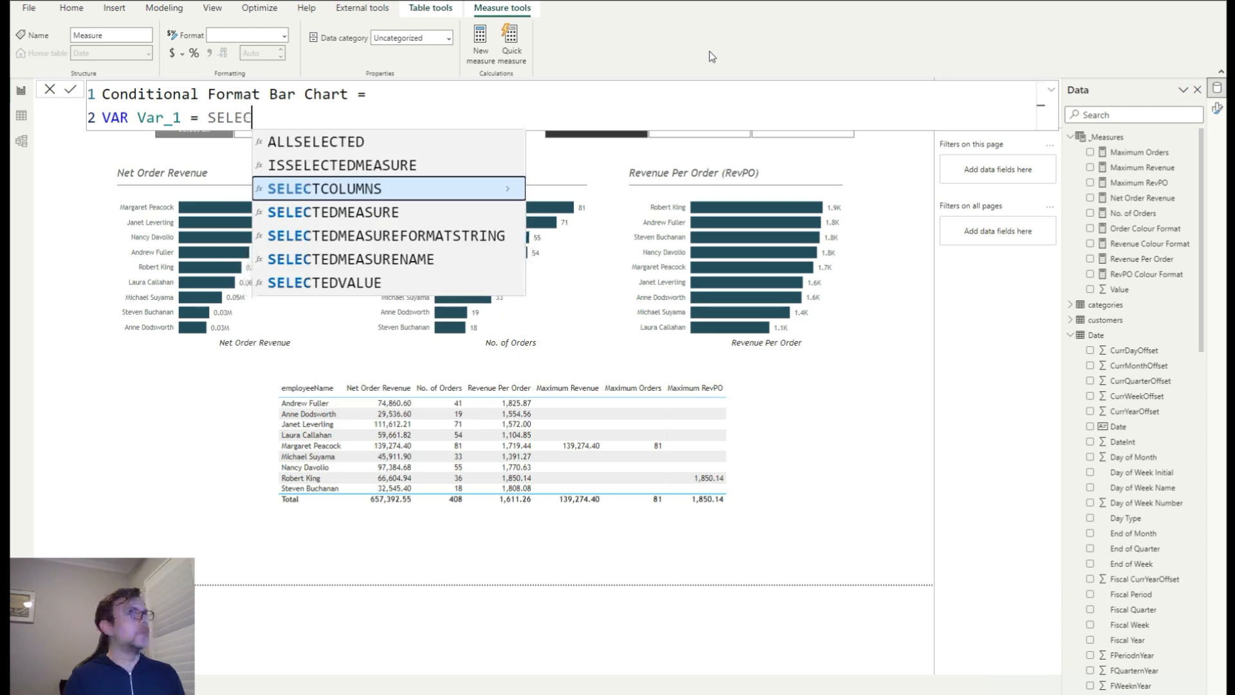
{"action": "key", "text": "Down"}
{"action": "key", "text": "Down"}
{"action": "key", "text": "Down"}
{"action": "key", "text": "Down"}
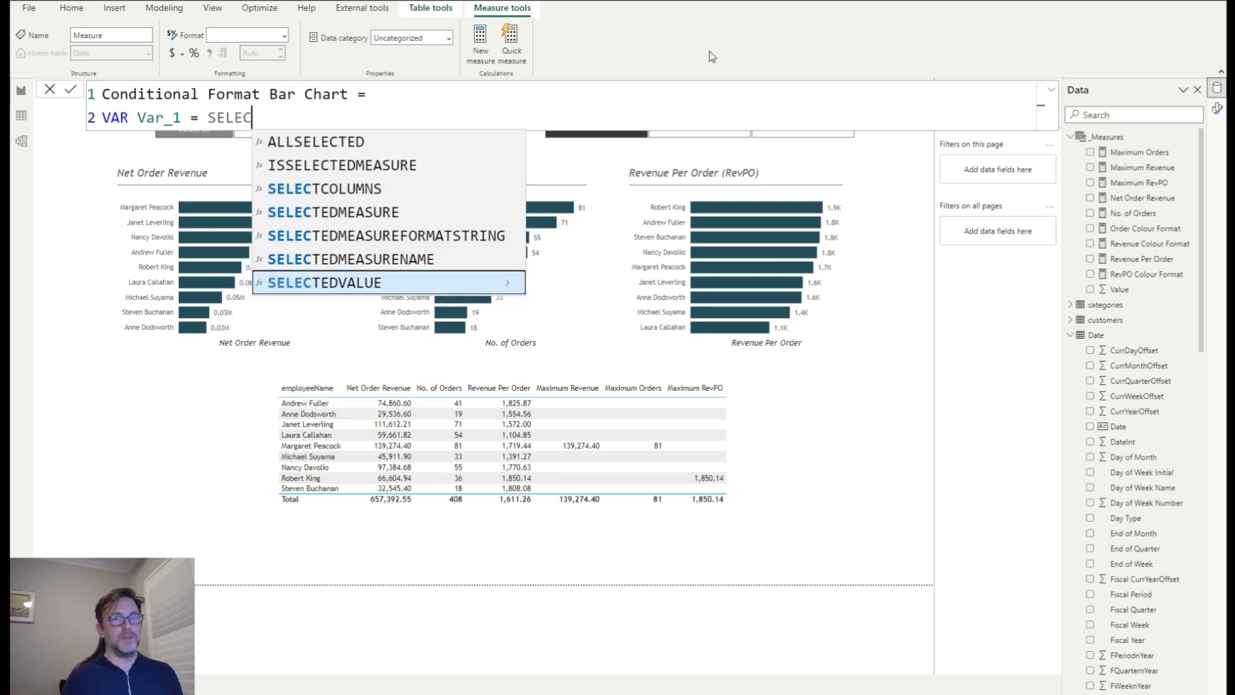
{"action": "key", "text": "Tab"}
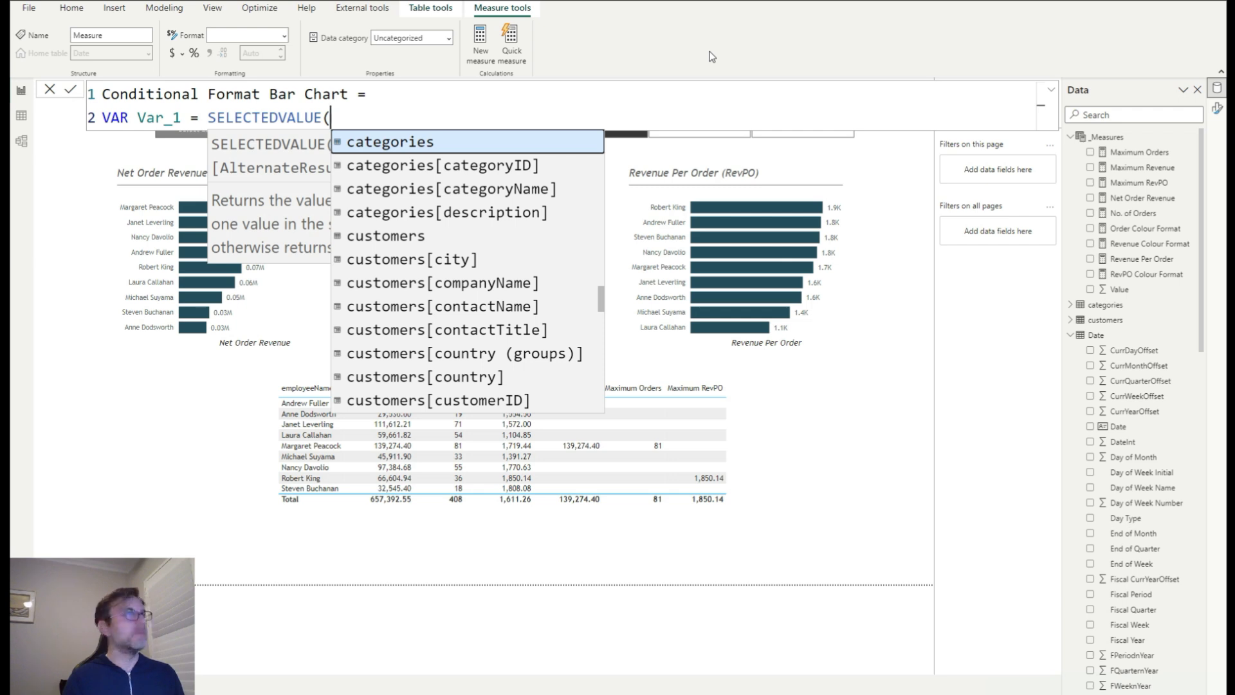
{"action": "type", "text": "Field"}
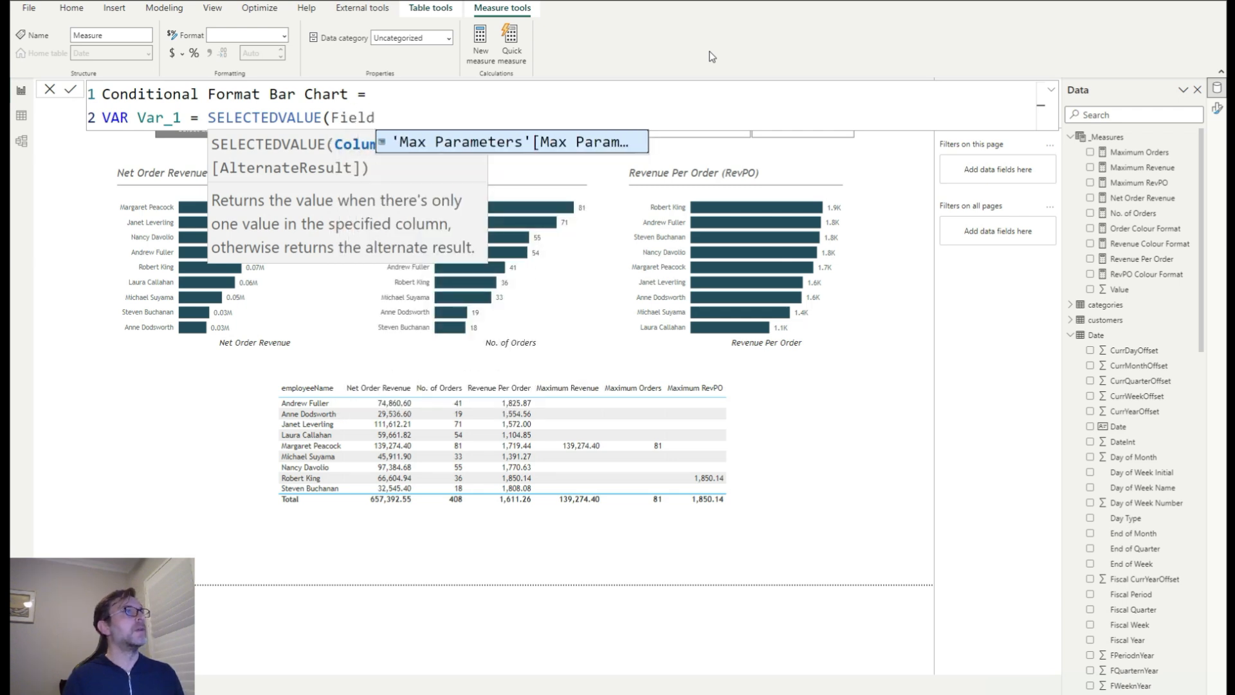
{"action": "key", "text": "Tab"}
{"action": "type", "text": ")"}
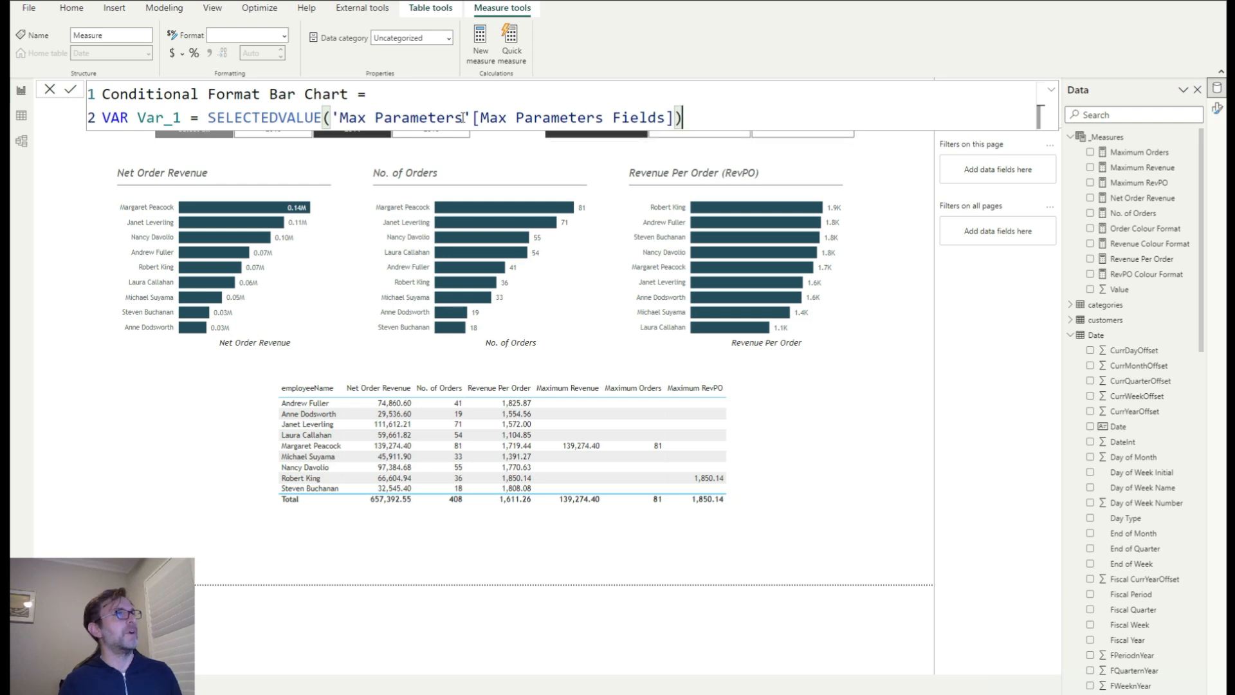
{"action": "left_click", "coordinate": [688, 116]}
Add a Result variable below Var_1, separated by a blank line, that begins with SWITCH(TRUE(),
{"action": "key", "text": "shift+Return"}
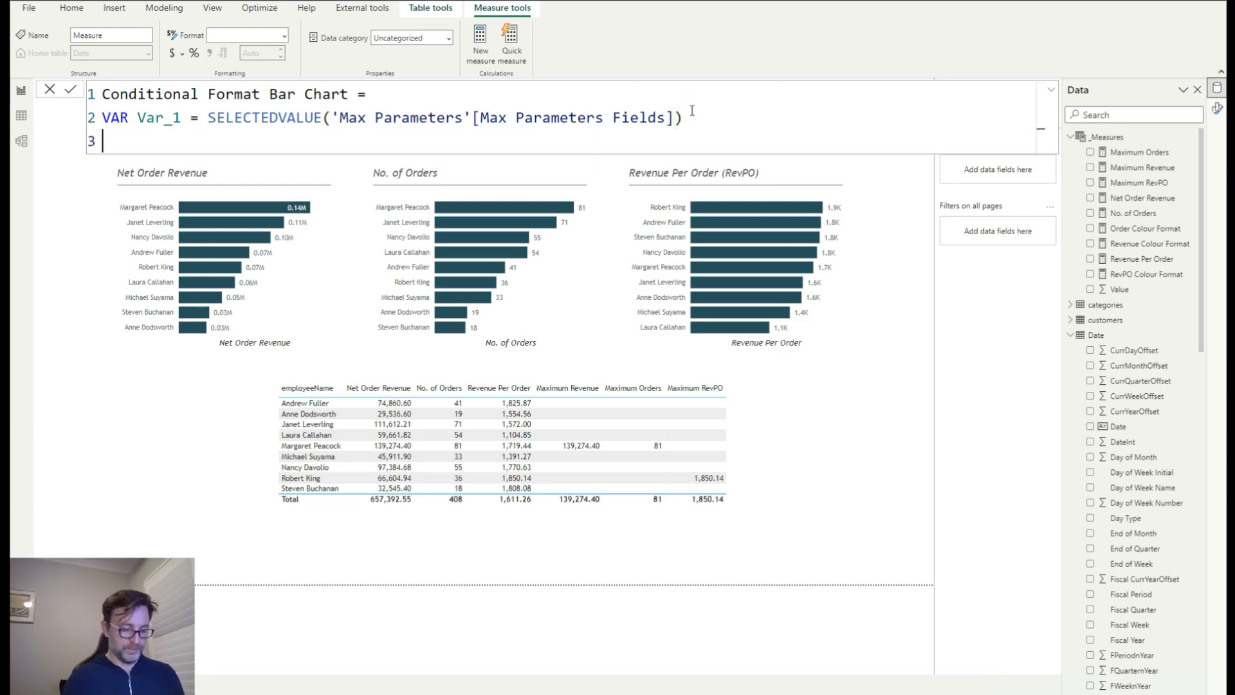
{"action": "key", "text": "shift+Return"}
{"action": "type", "text": "VAR Result"}
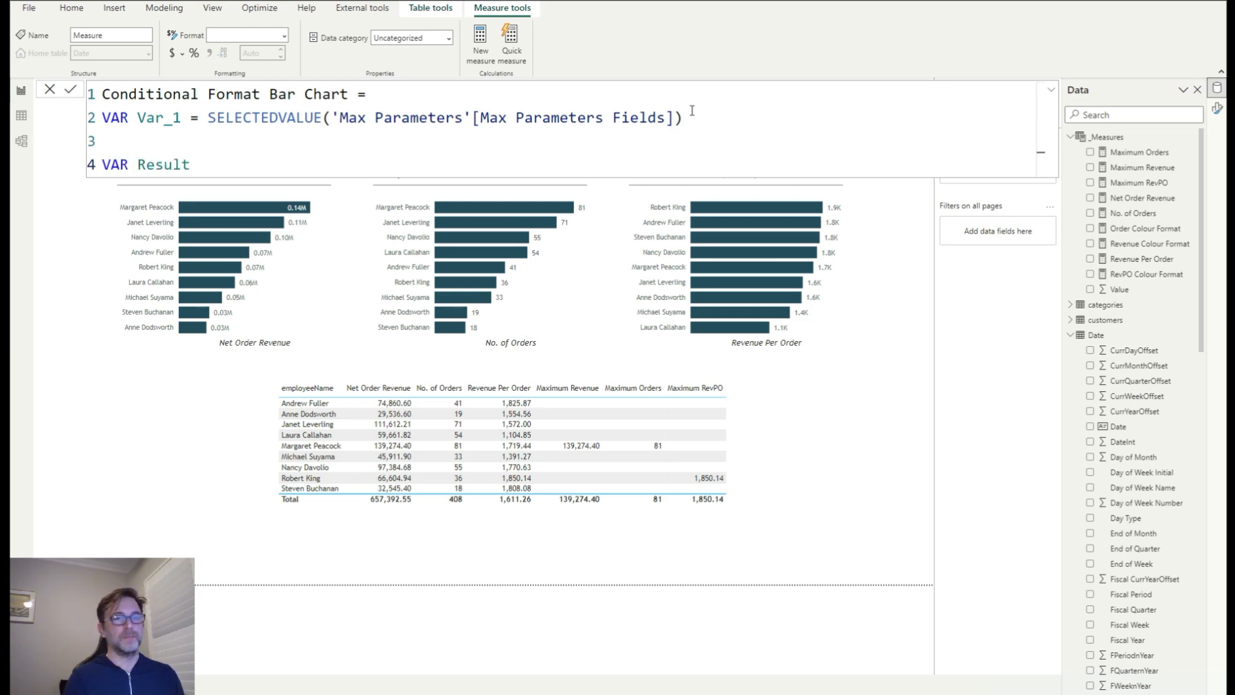
{"action": "type", "text": " ="}
{"action": "key", "text": "shift+Return"}
{"action": "type", "text": "SWITCH"}
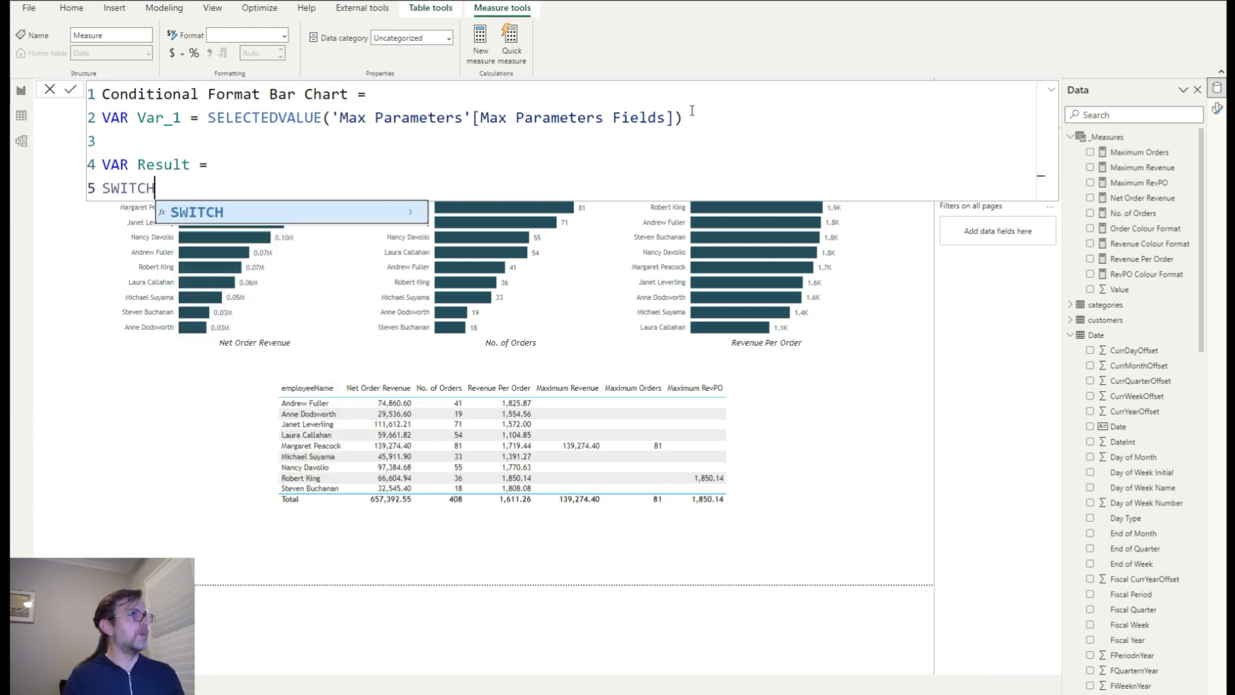
{"action": "type", "text": "(TRUE"}
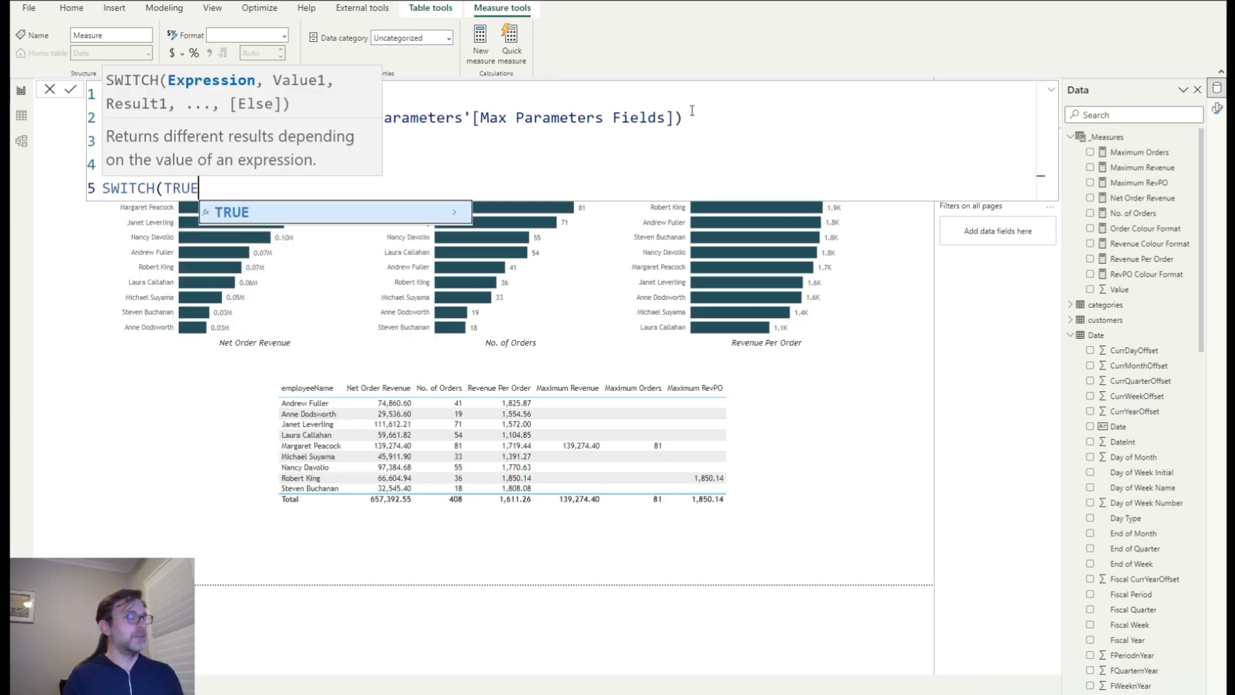
{"action": "type", "text": "(),"}
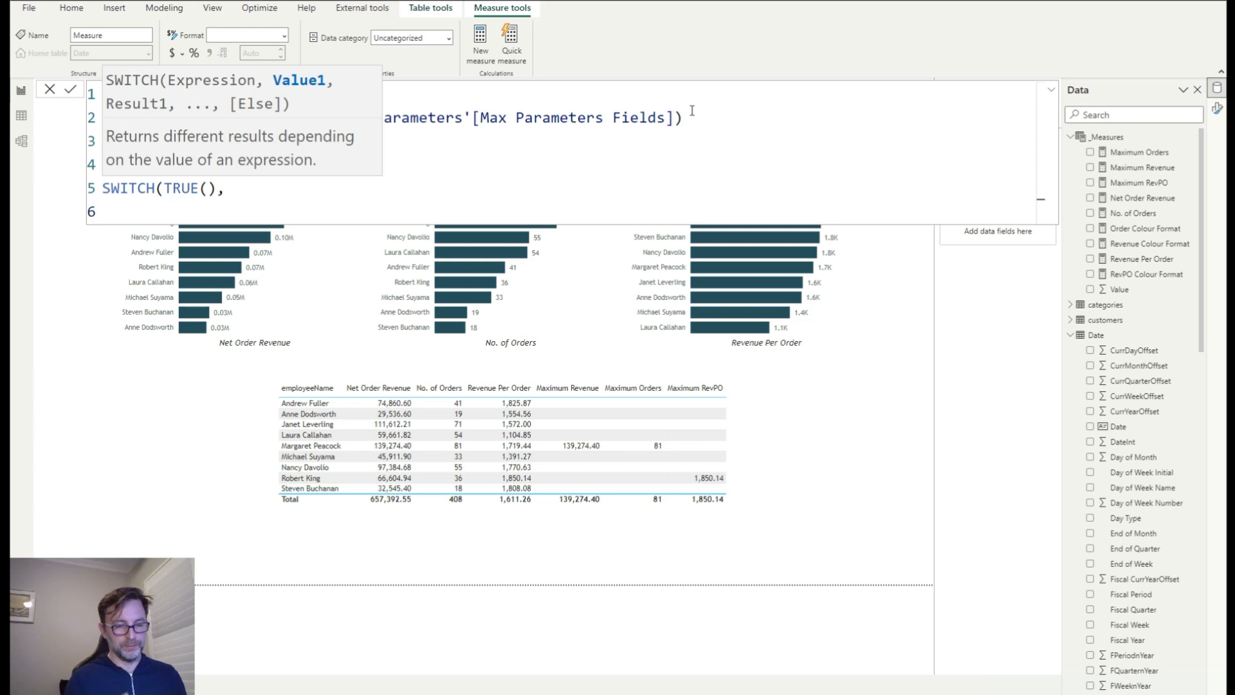
Enter the first SWITCH condition, testing whether Var_1 equals the text "'_Measures'[Maximum Revenue]"
{"action": "type", "text": "Var"}
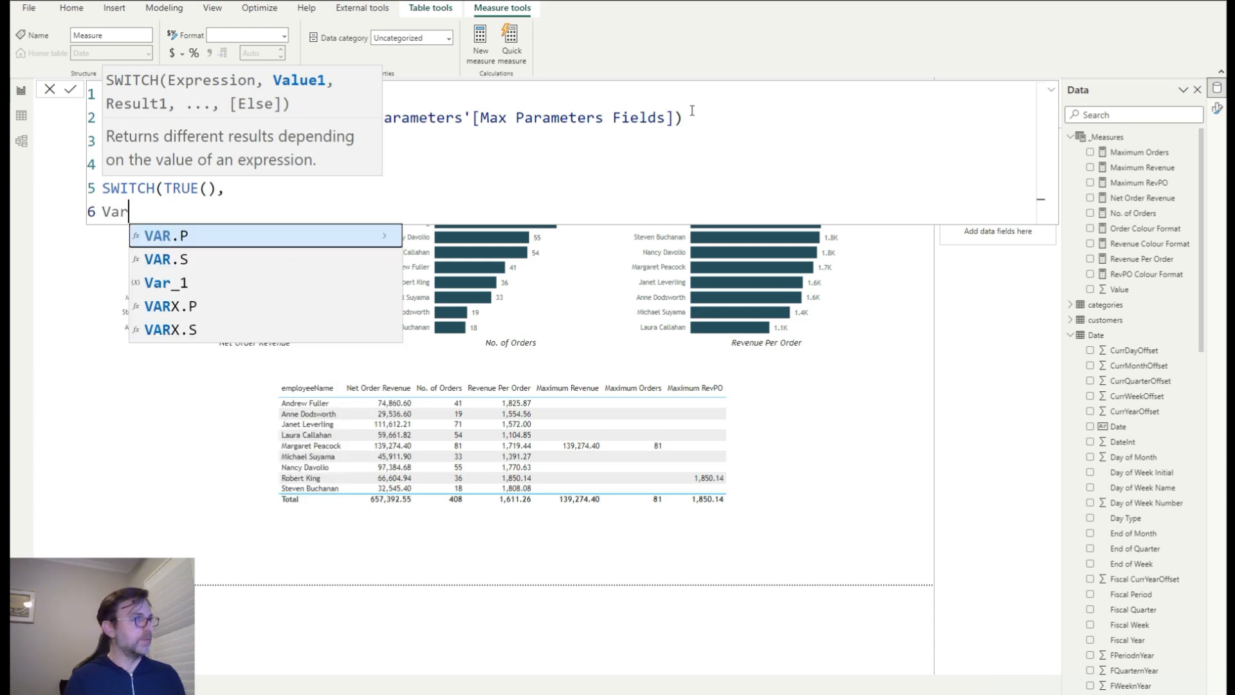
{"action": "type", "text": "_1"}
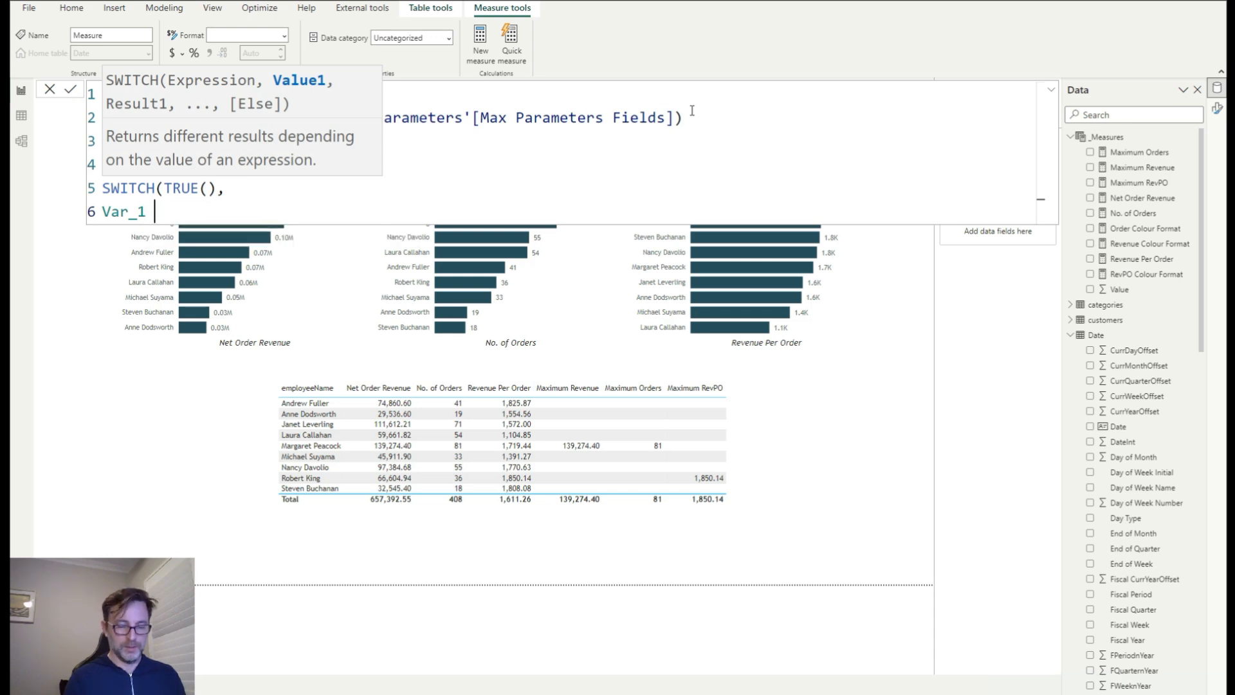
{"action": "type", "text": " = "}
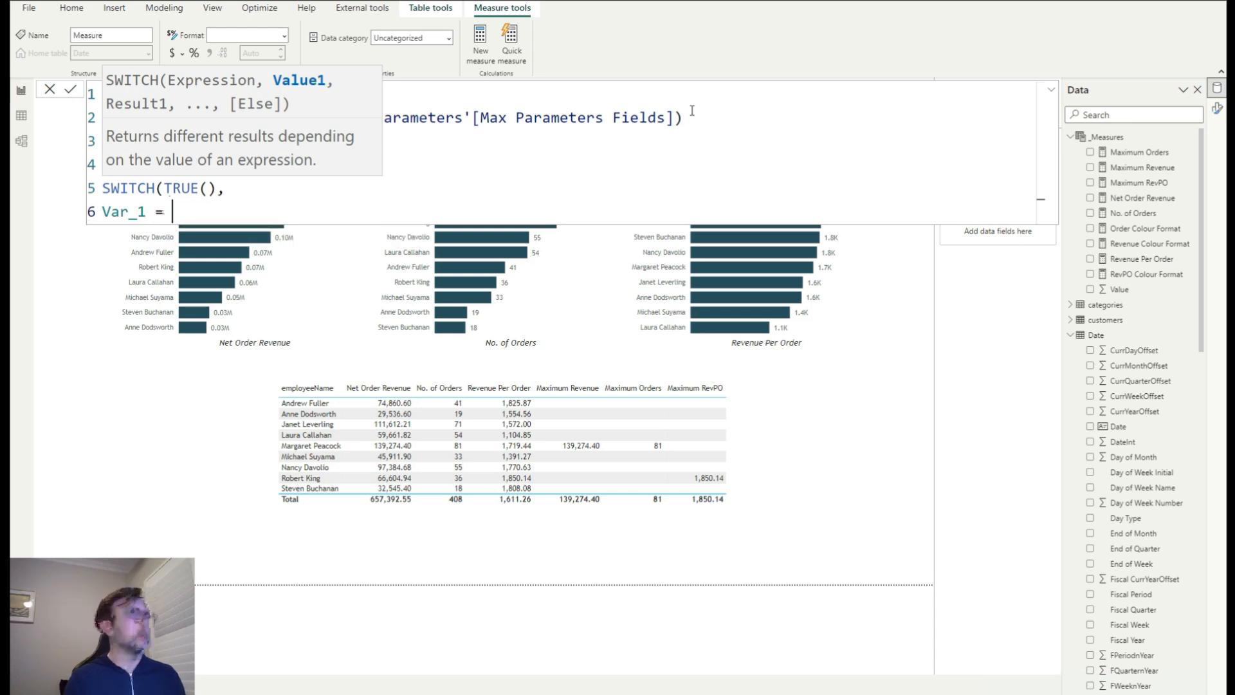
{"action": "type", "text": "\""}
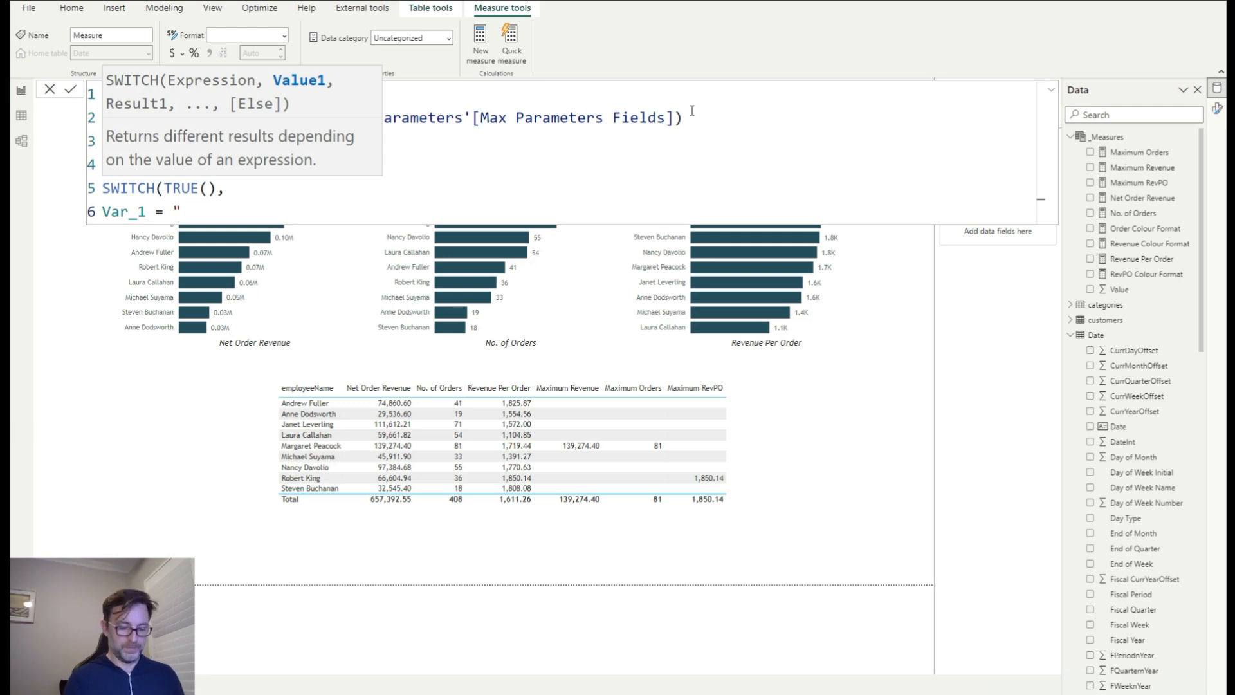
{"action": "key", "text": "Return"}
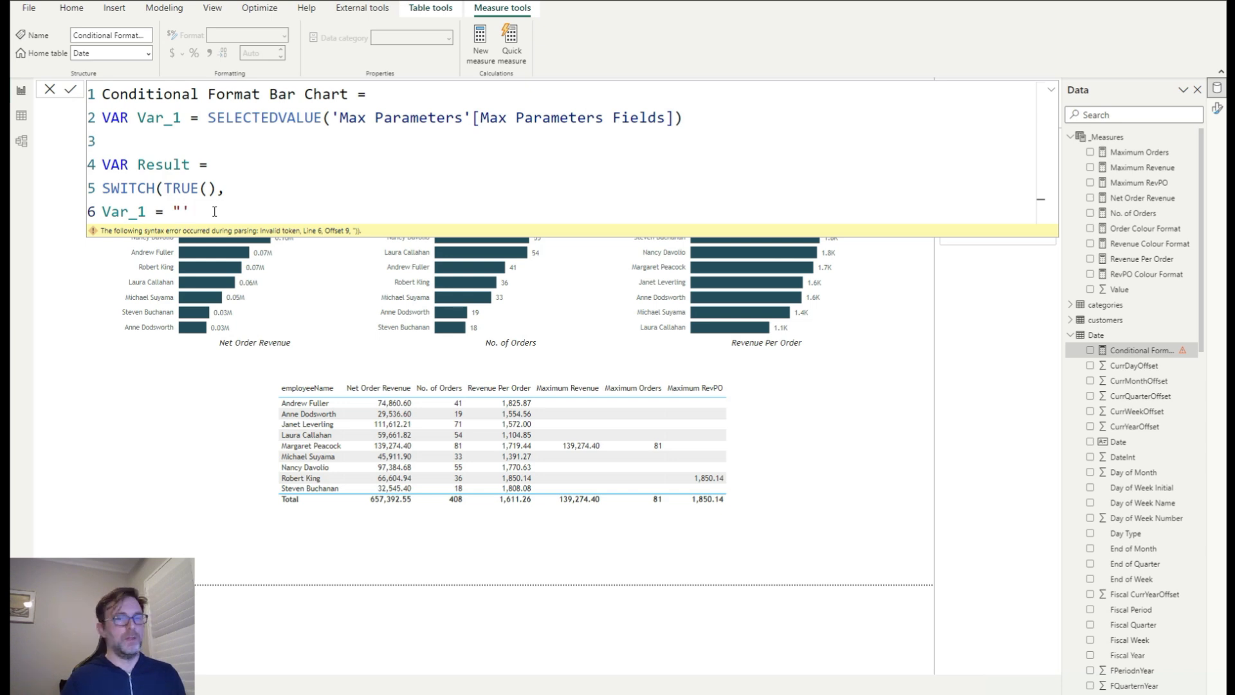
{"action": "type", "text": "_"}
{"action": "type", "text": "Me"}
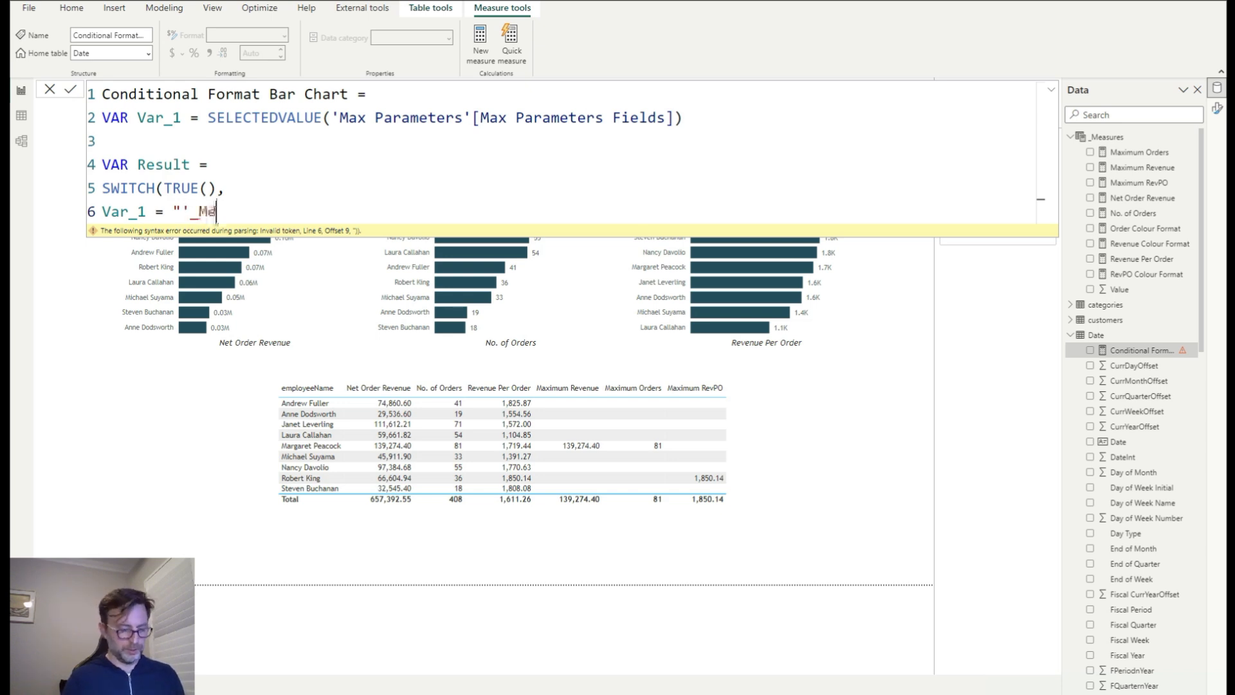
{"action": "type", "text": "asures'[Maximum"}
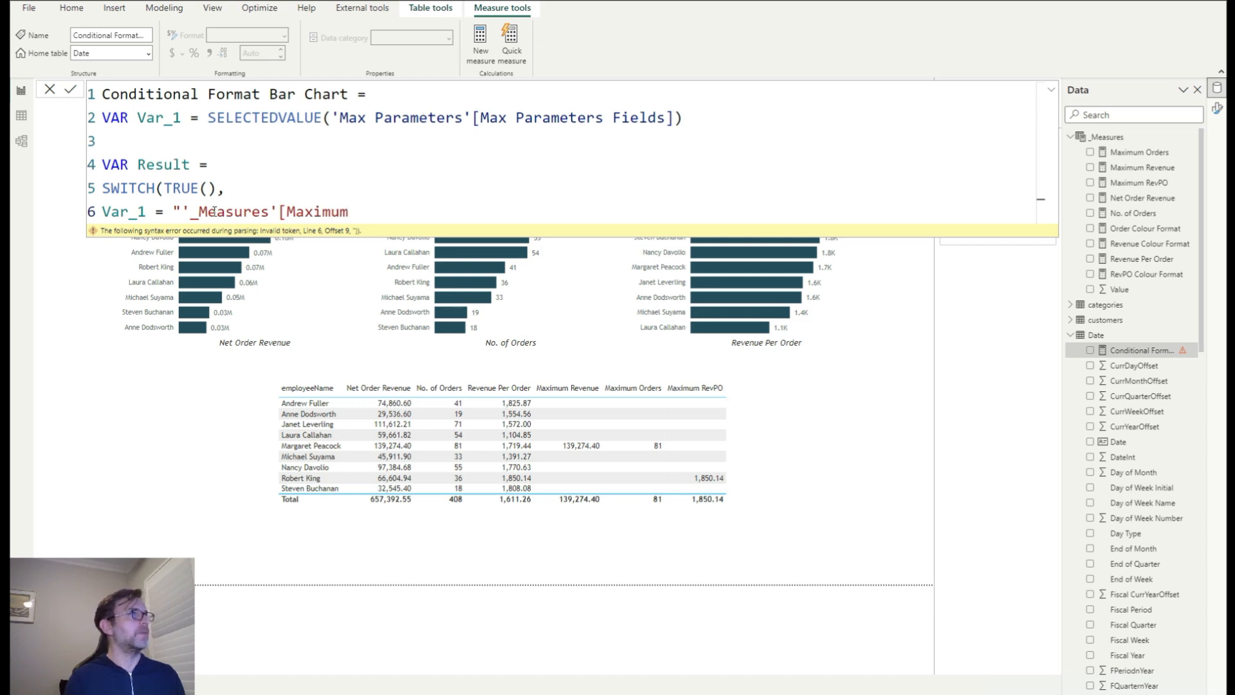
{"action": "type", "text": "revenue"}
{"action": "key", "text": "BackSpace"}
{"action": "key", "text": "BackSpace"}
{"action": "key", "text": "BackSpace"}
{"action": "key", "text": "BackSpace"}
{"action": "key", "text": "BackSpace"}
{"action": "key", "text": "BackSpace"}
{"action": "key", "text": "BackSpace"}
{"action": "type", "text": "Revenue"}
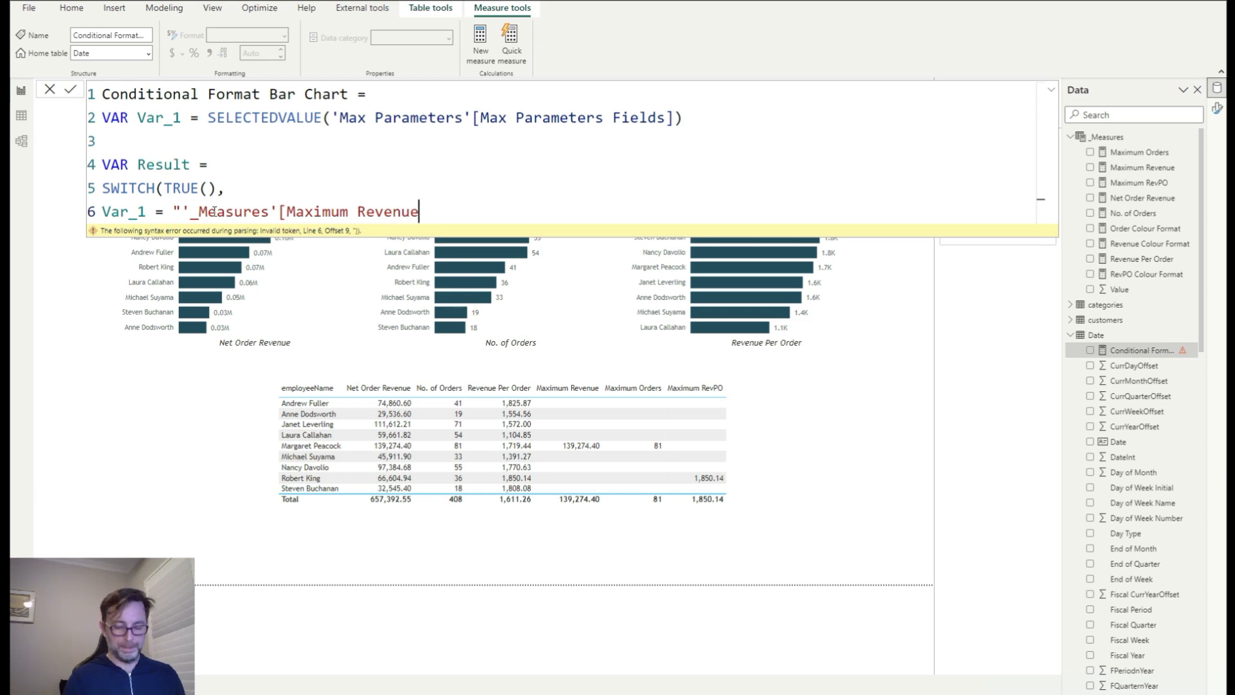
{"action": "type", "text": "]"}
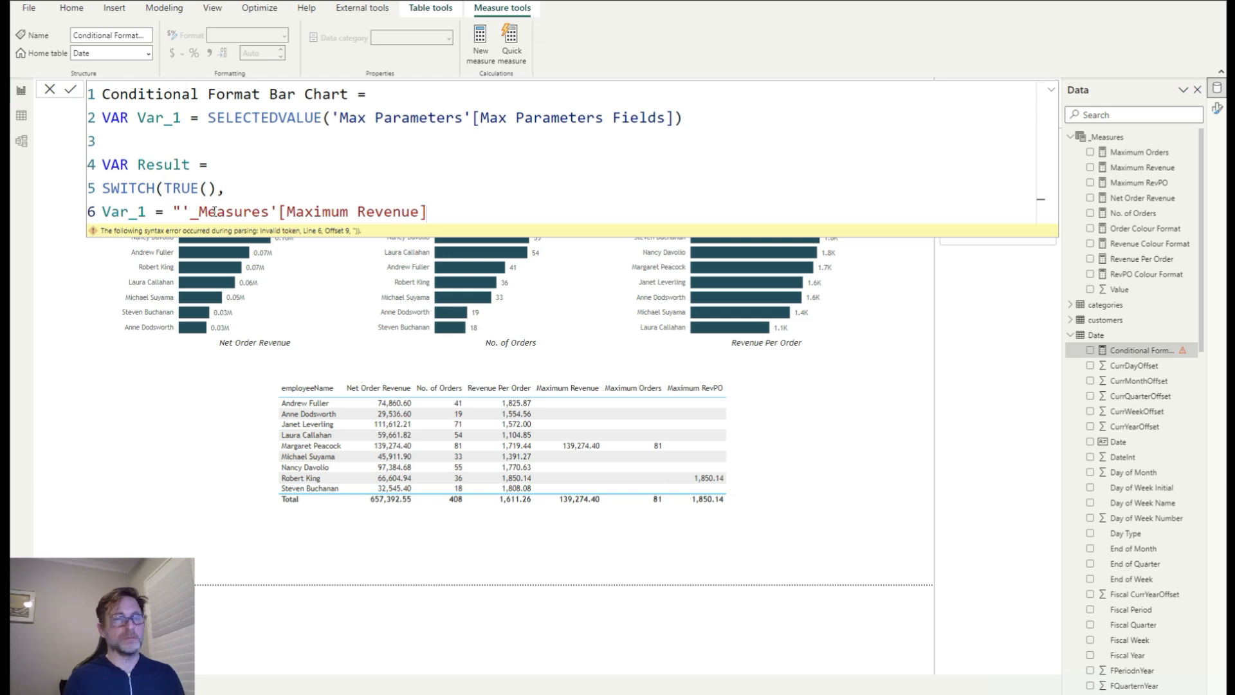
{"action": "type", "text": "\","}
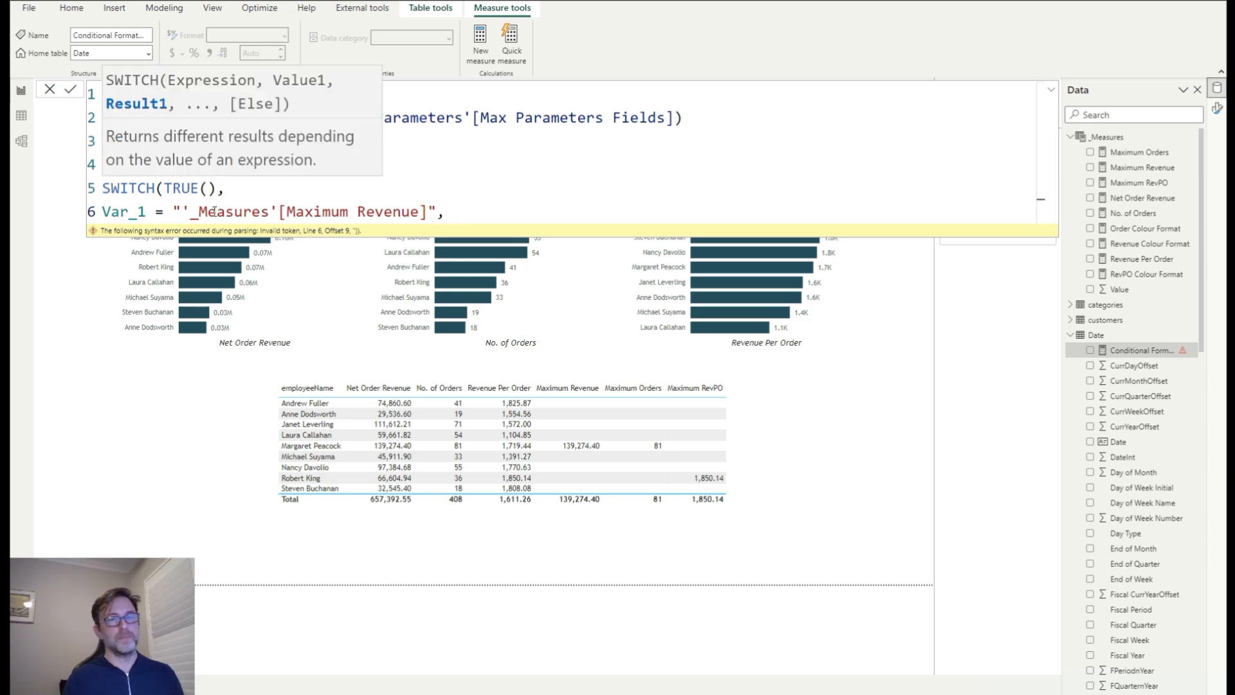
Return the [Revenue Colour Format] measure for the Maximum Revenue condition, followed by a comma
{"action": "type", "text": "["}
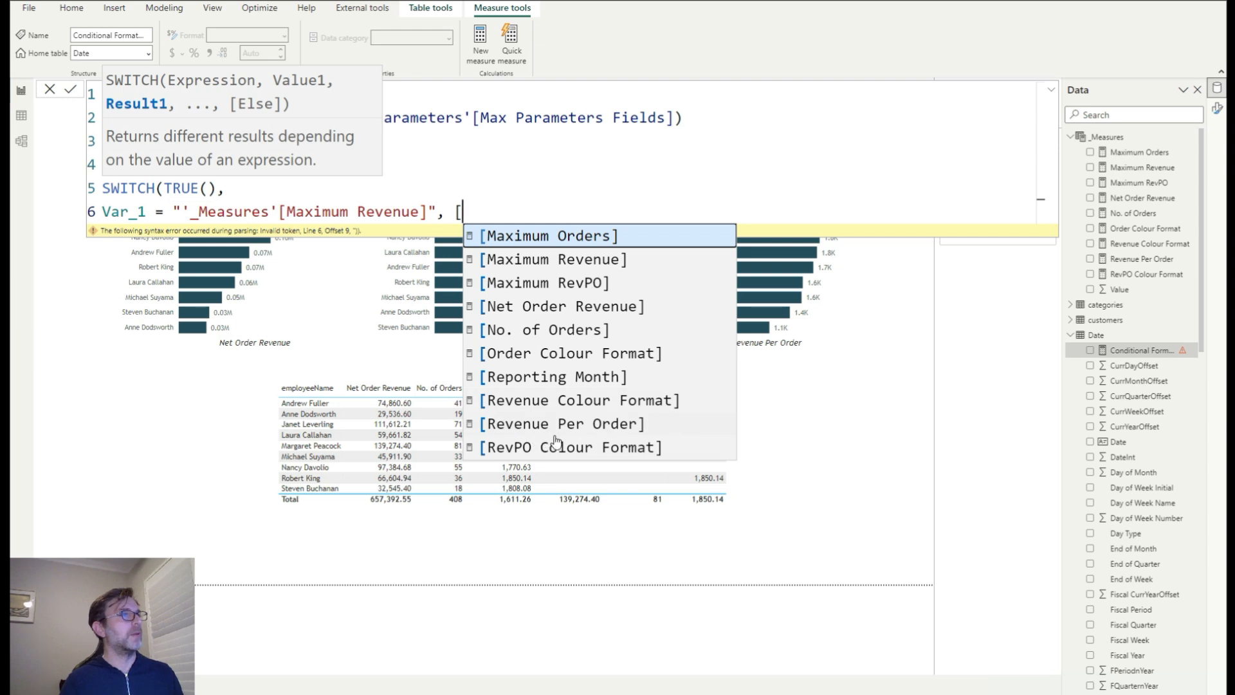
{"action": "left_click", "coordinate": [603, 402]}
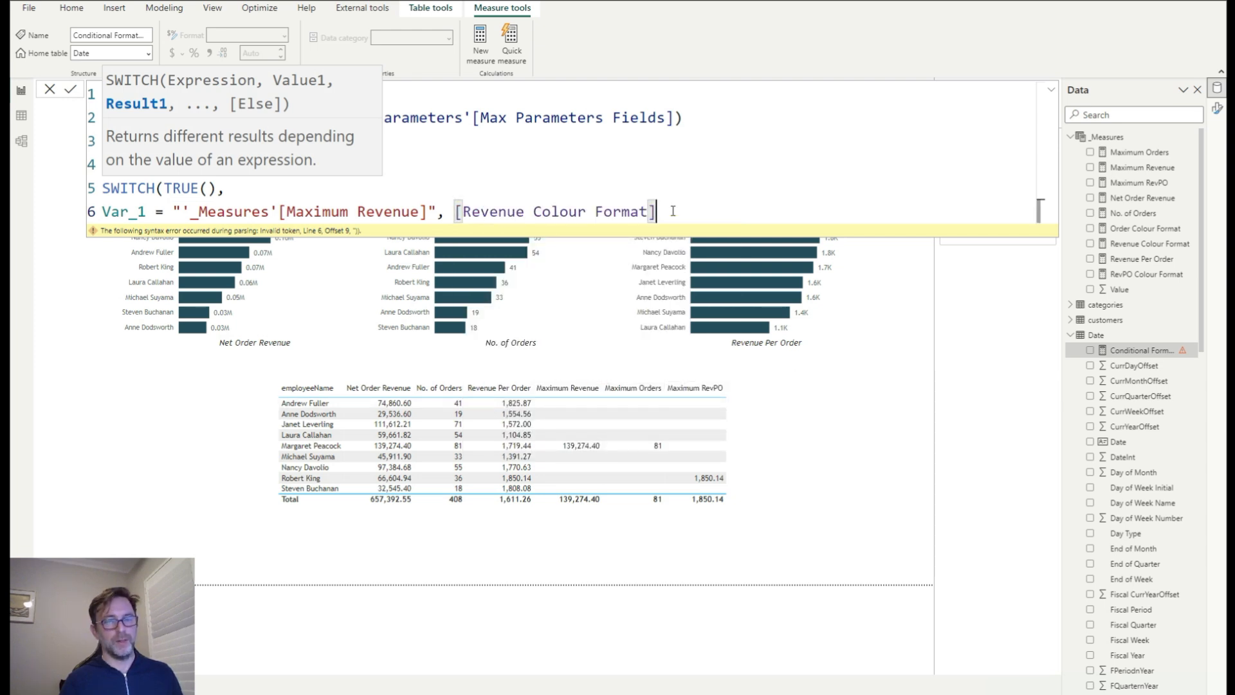
{"action": "type", "text": ","}
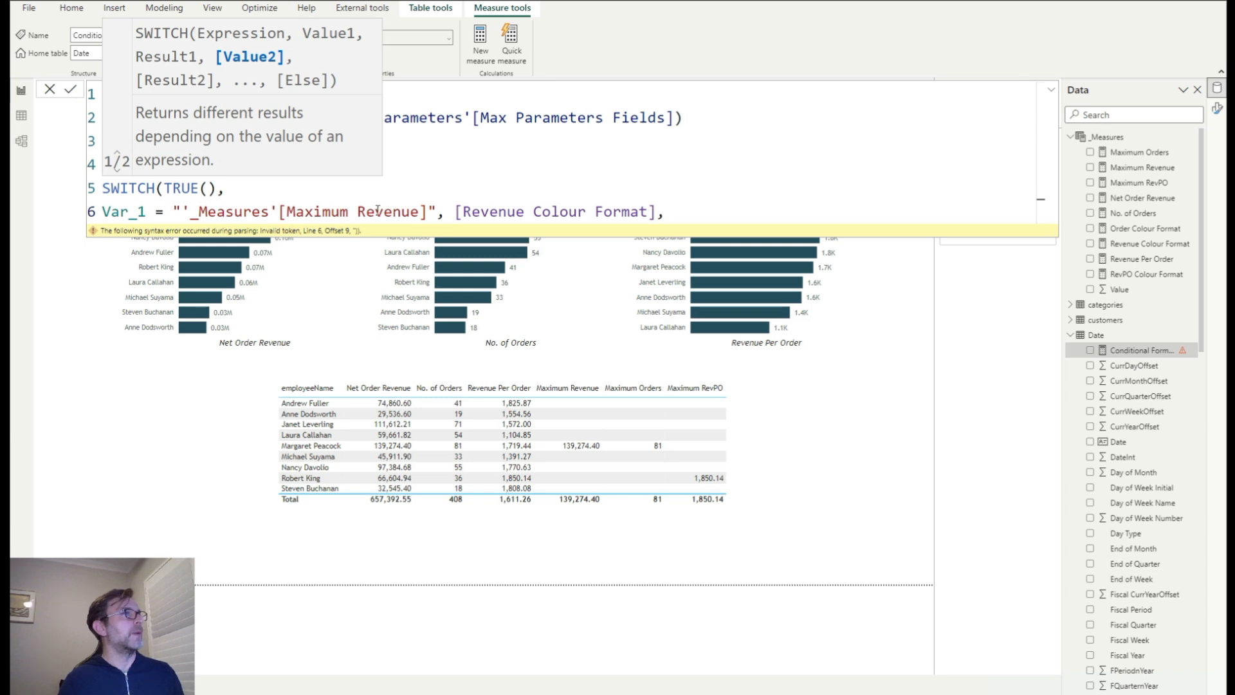
Duplicate the Maximum Revenue condition line onto a new line directly below it in the SWITCH
{"action": "left_click_drag", "start_coordinate": [690, 212], "coordinate": [102, 212]}
{"action": "key", "text": "ctrl+c"}
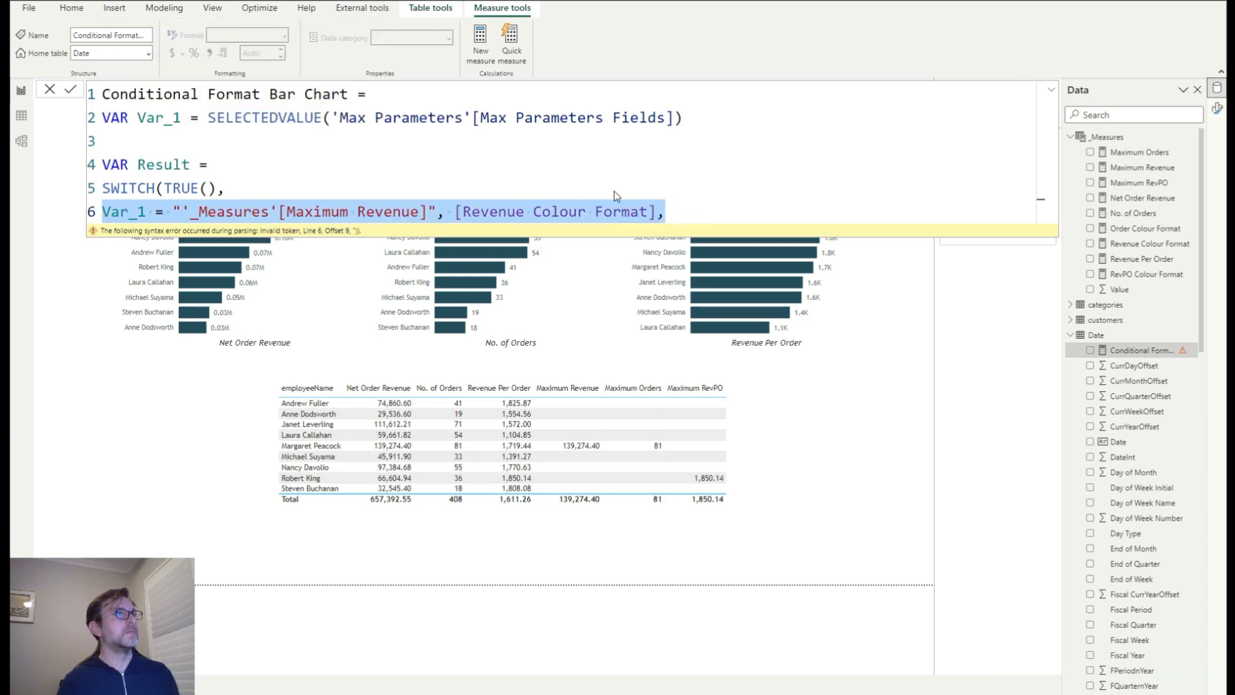
{"action": "left_click", "coordinate": [683, 210]}
{"action": "key", "text": "Return"}
{"action": "key", "text": "ctrl+v"}
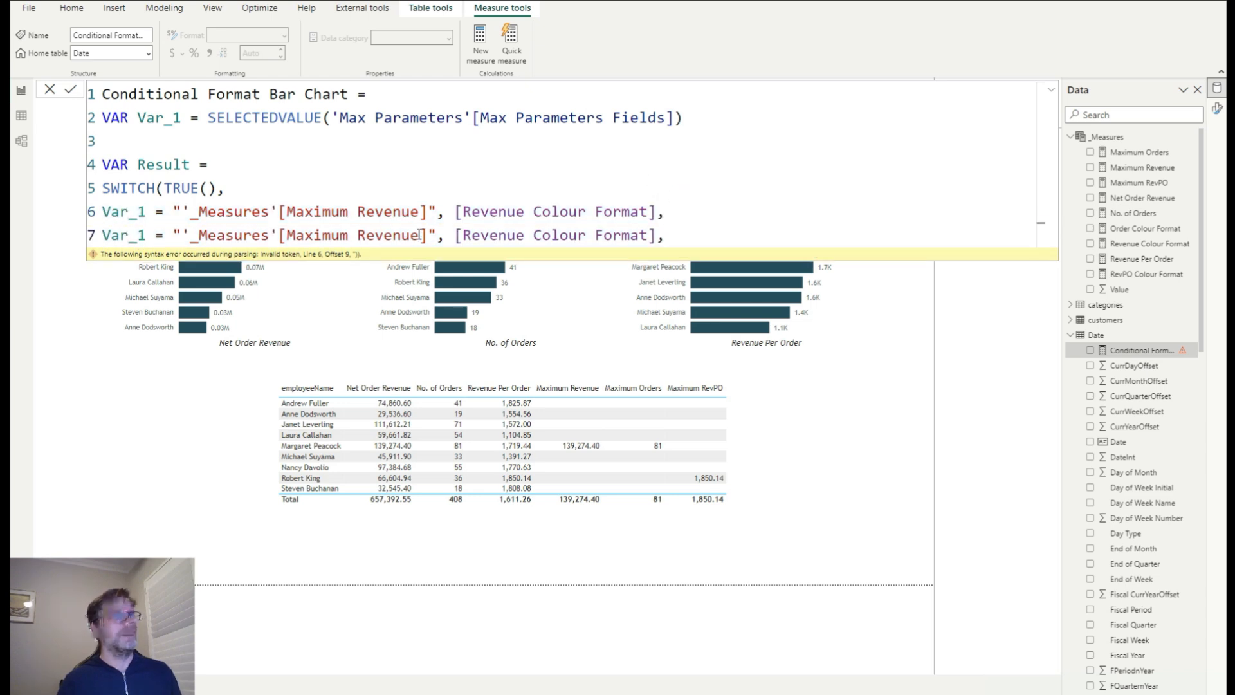
Change the duplicated line to test for Maximum Orders and return the [Order Colour Format] measure
{"action": "left_click_drag", "start_coordinate": [421, 235], "coordinate": [358, 237]}
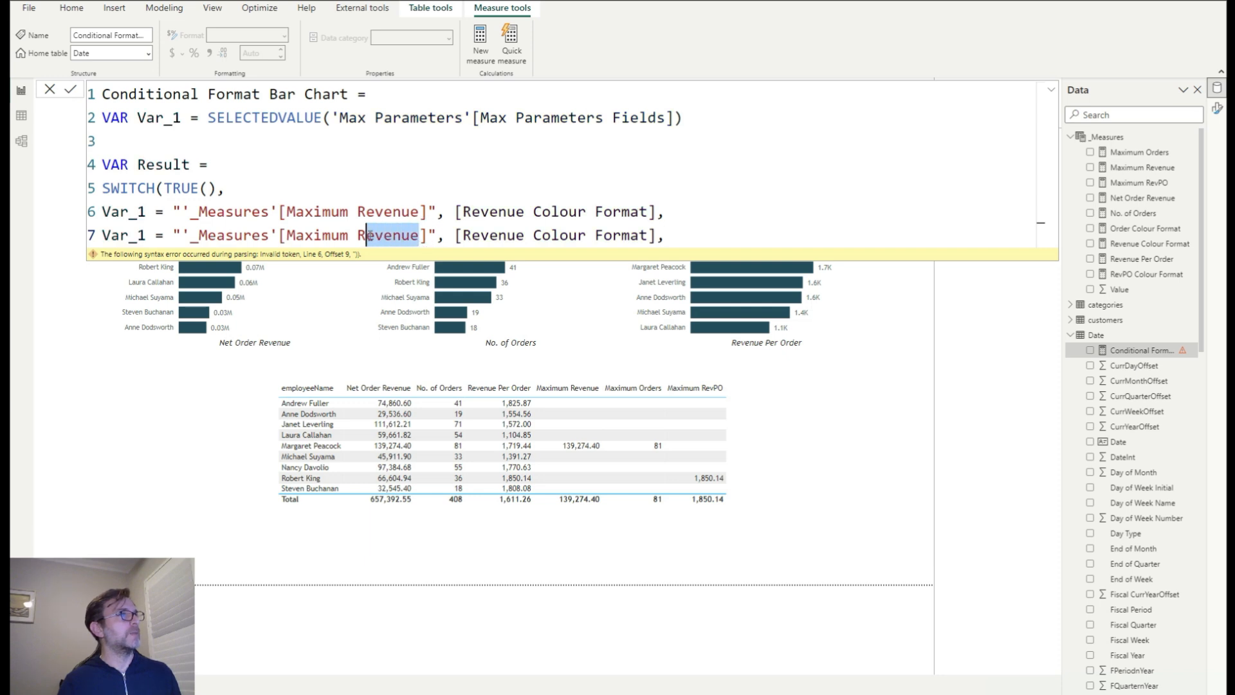
{"action": "type", "text": "Orders"}
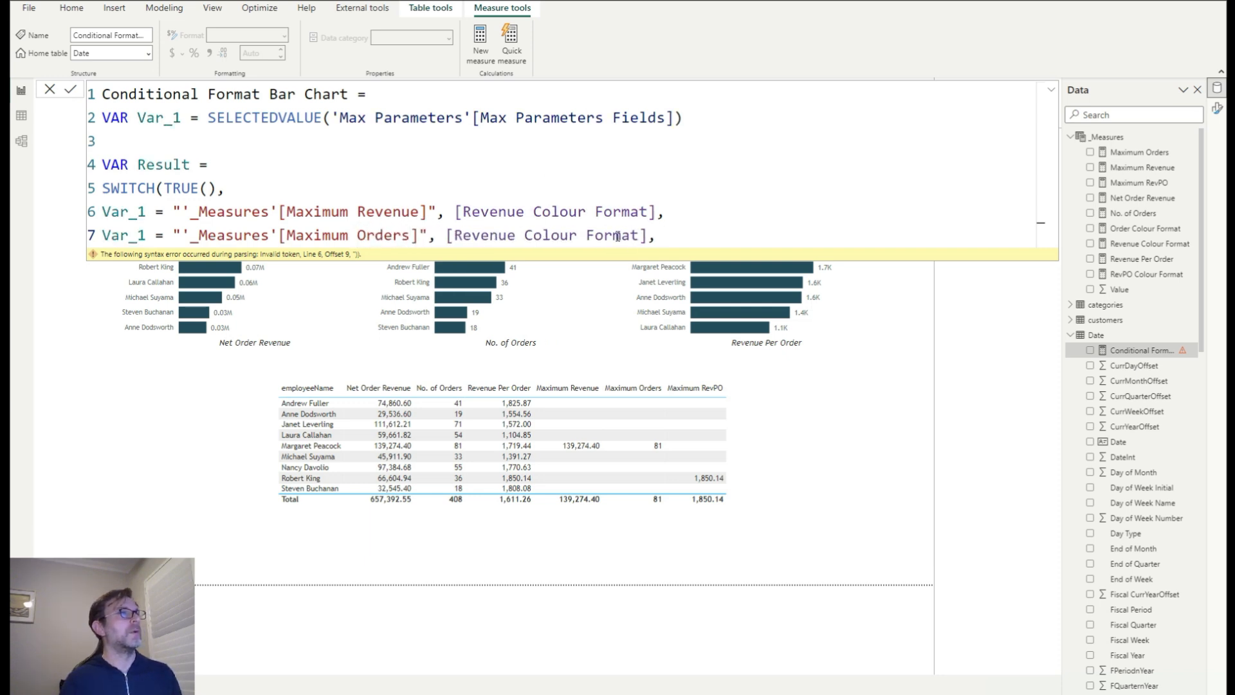
{"action": "left_click_drag", "start_coordinate": [640, 235], "coordinate": [455, 236]}
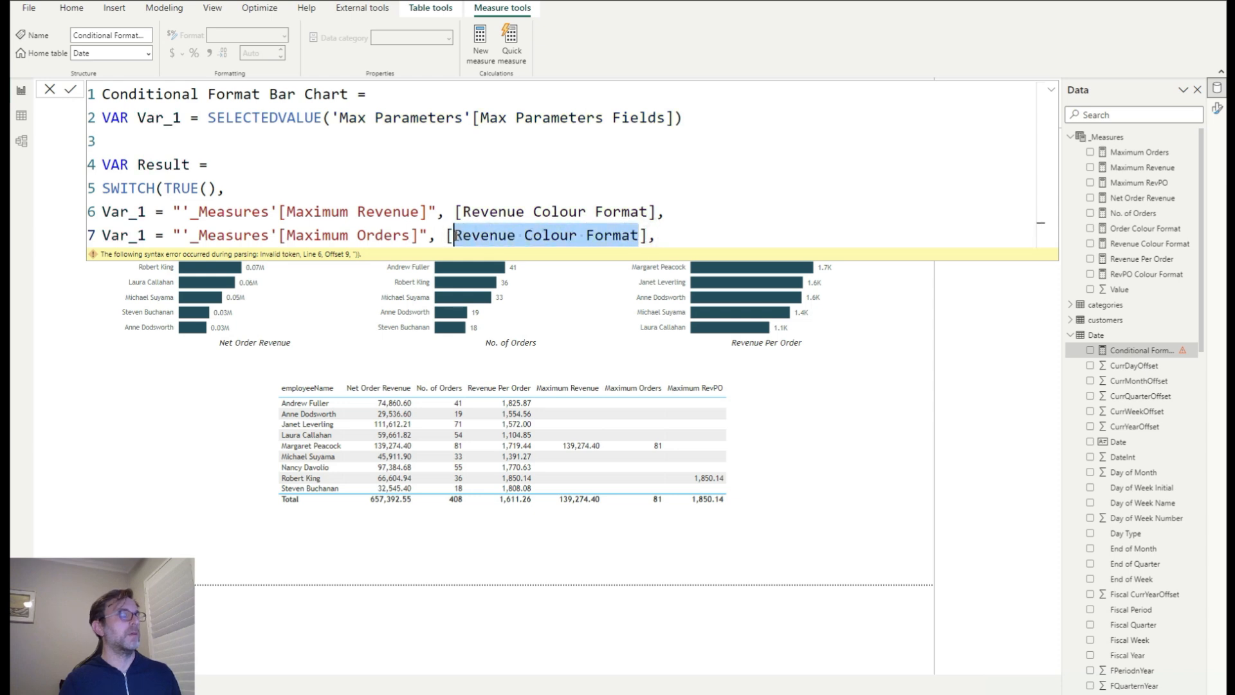
{"action": "type", "text": "Order"}
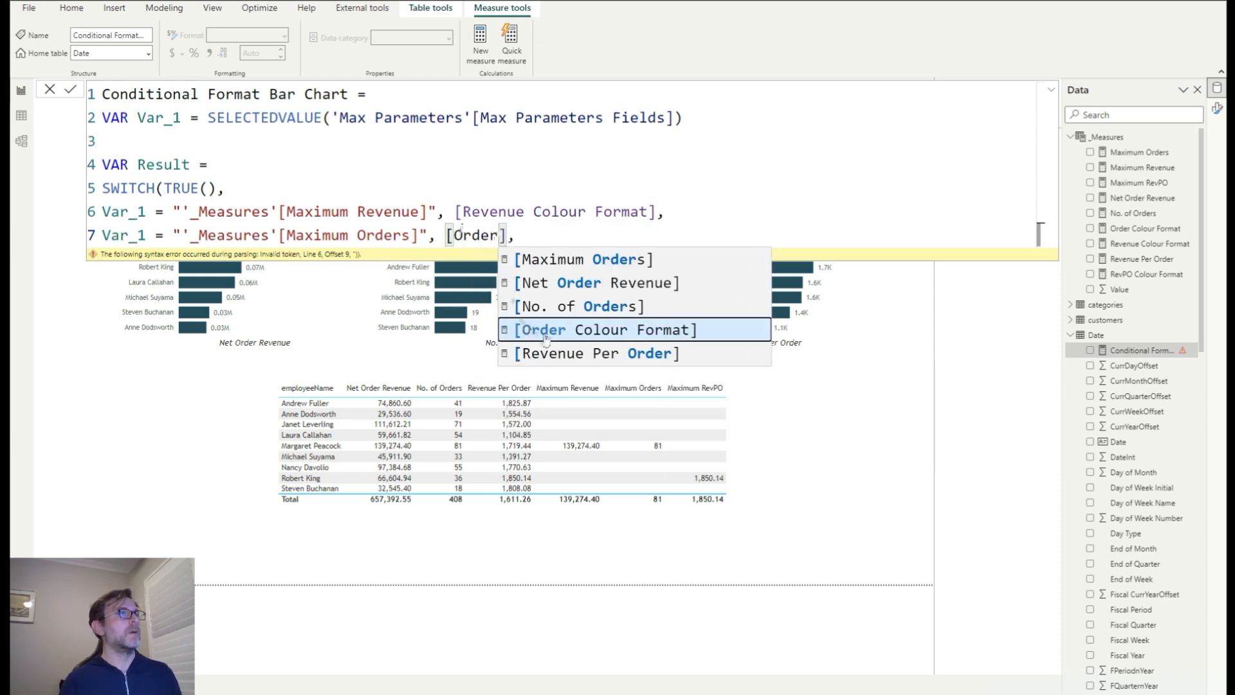
{"action": "left_click", "coordinate": [605, 332]}
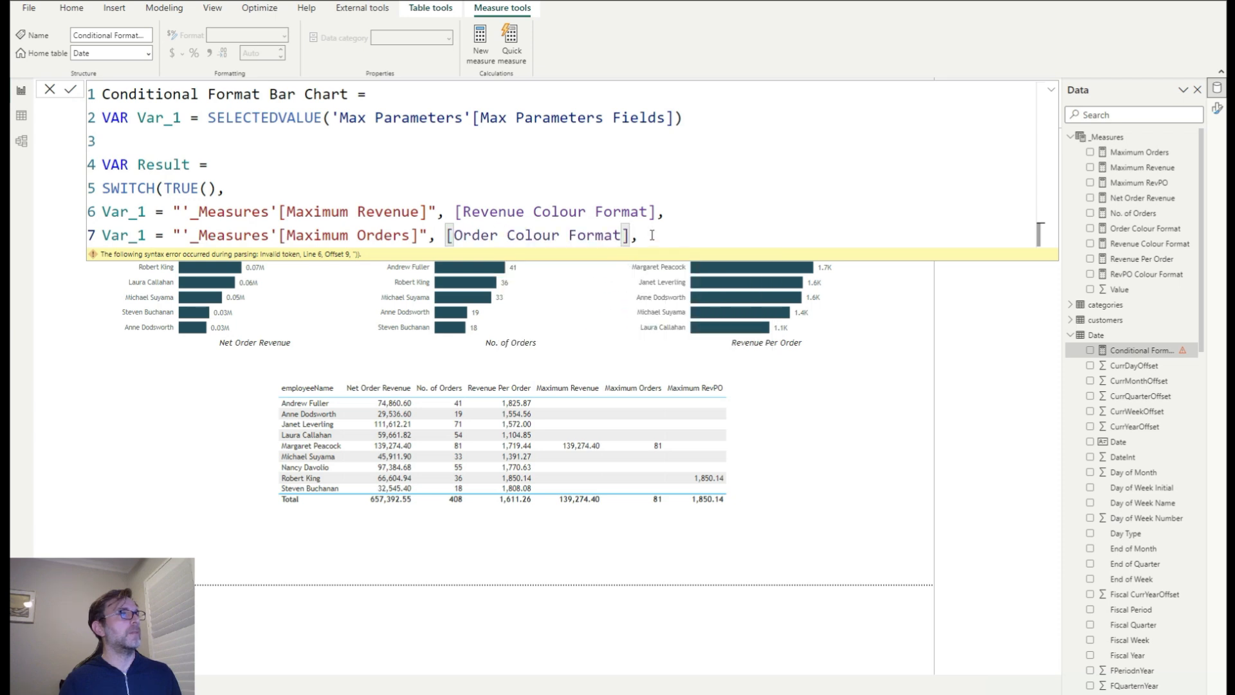
Duplicate the Maximum Orders condition line onto a new line directly below it in the SWITCH
{"action": "left_click_drag", "start_coordinate": [640, 235], "coordinate": [97, 235]}
{"action": "key", "text": "ctrl+c"}
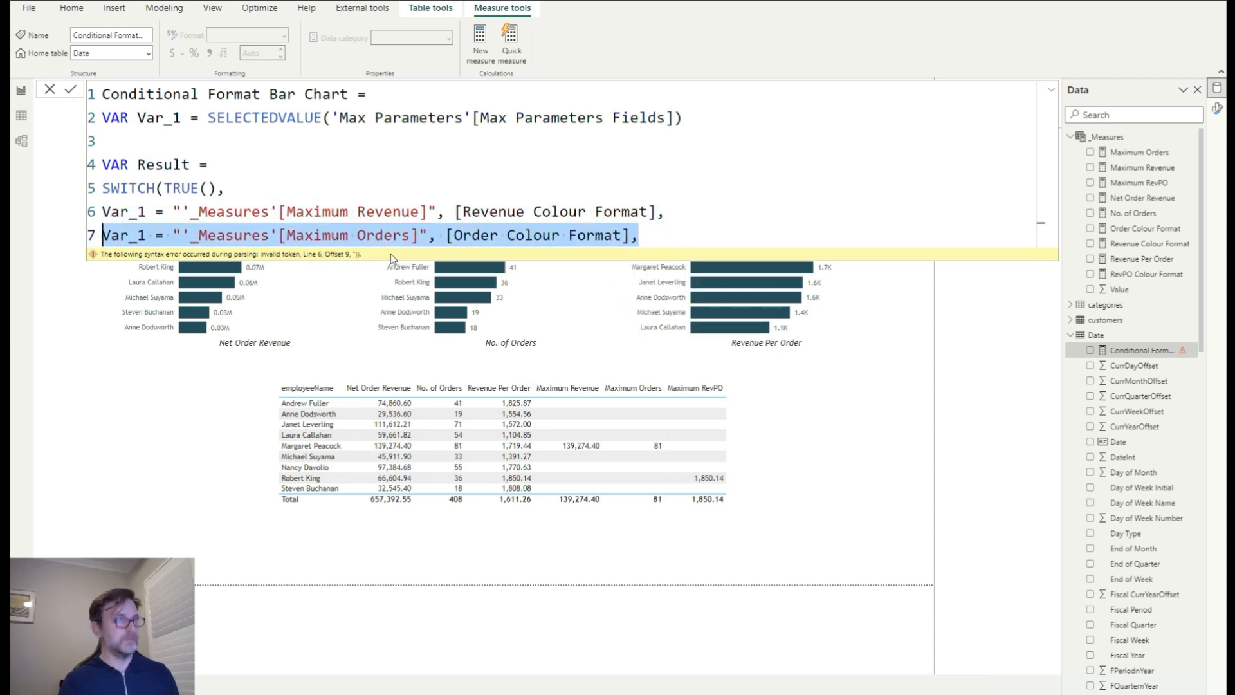
{"action": "left_click", "coordinate": [651, 236]}
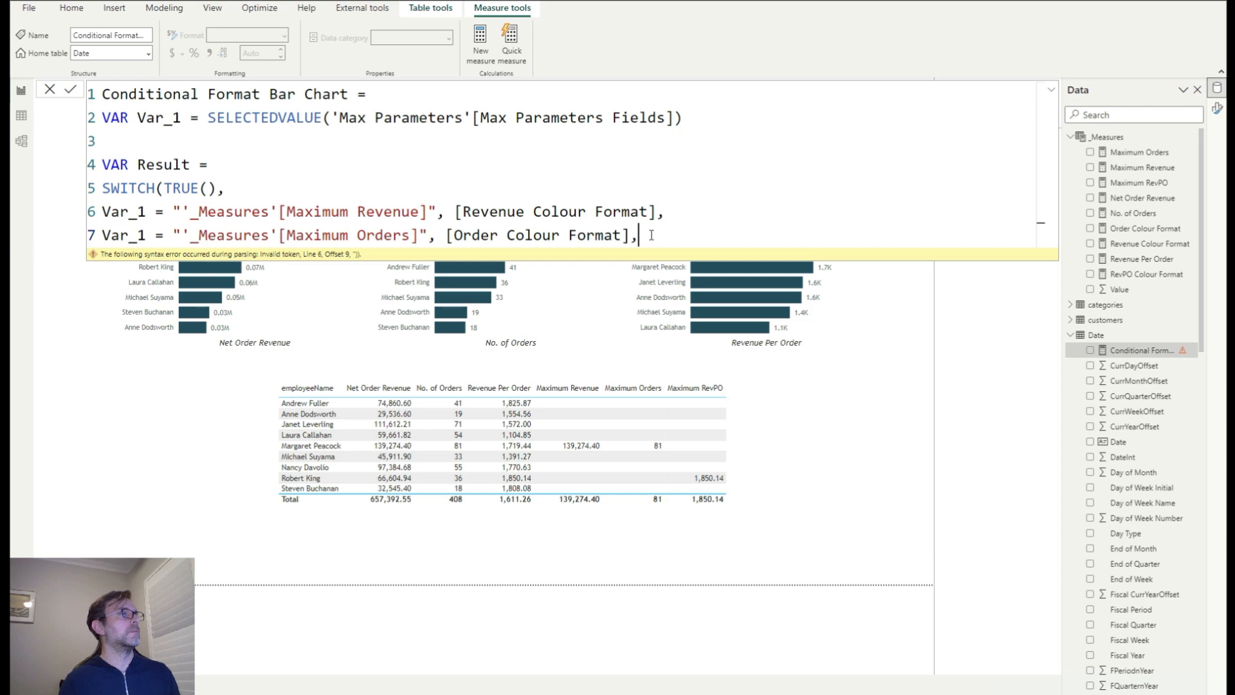
{"action": "key", "text": "Return"}
{"action": "key", "text": "ctrl+v"}
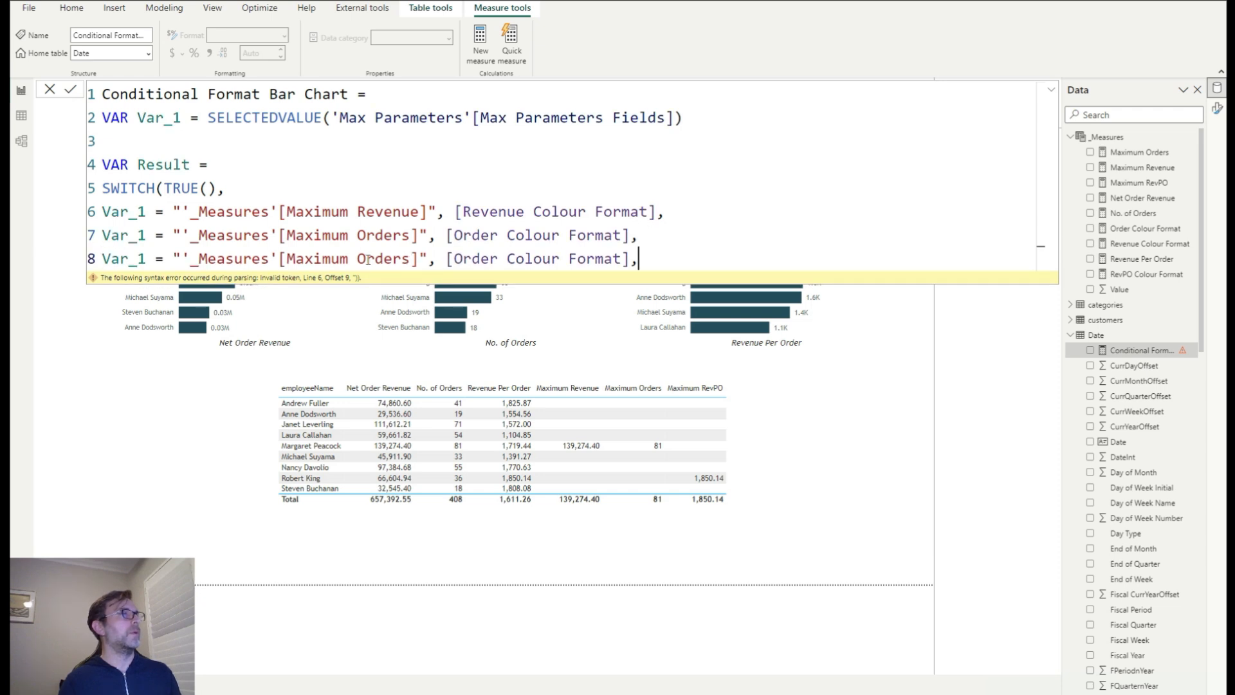
Change the duplicated line to test for Maximum RevPO and return the [RevPO Colour Format] measure
{"action": "double_click", "coordinate": [407, 259]}
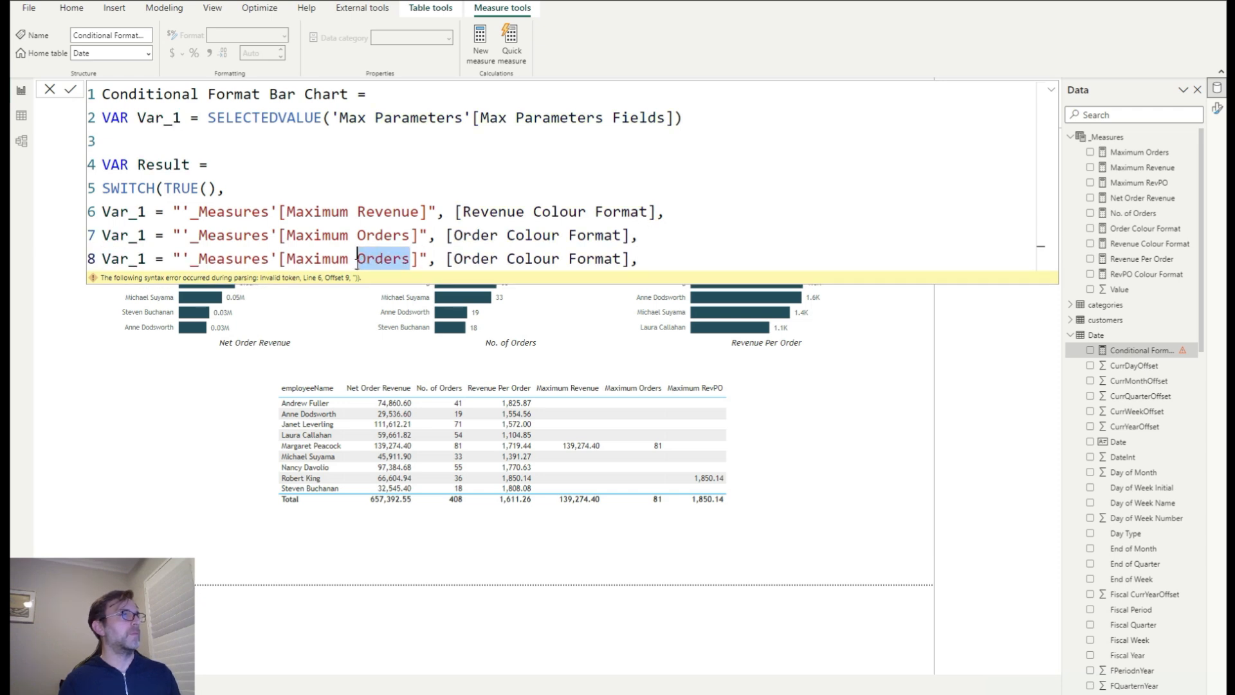
{"action": "type", "text": "RevPO"}
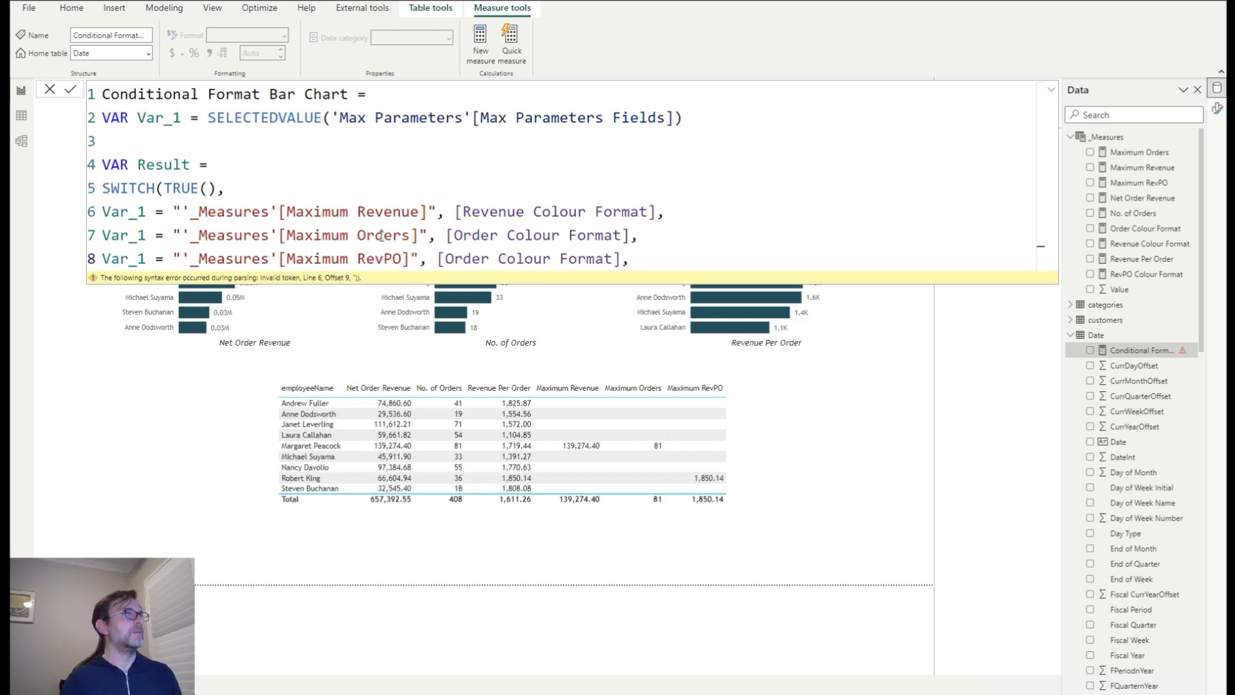
{"action": "left_click_drag", "start_coordinate": [613, 259], "coordinate": [446, 260]}
{"action": "type", "text": "Rev"}
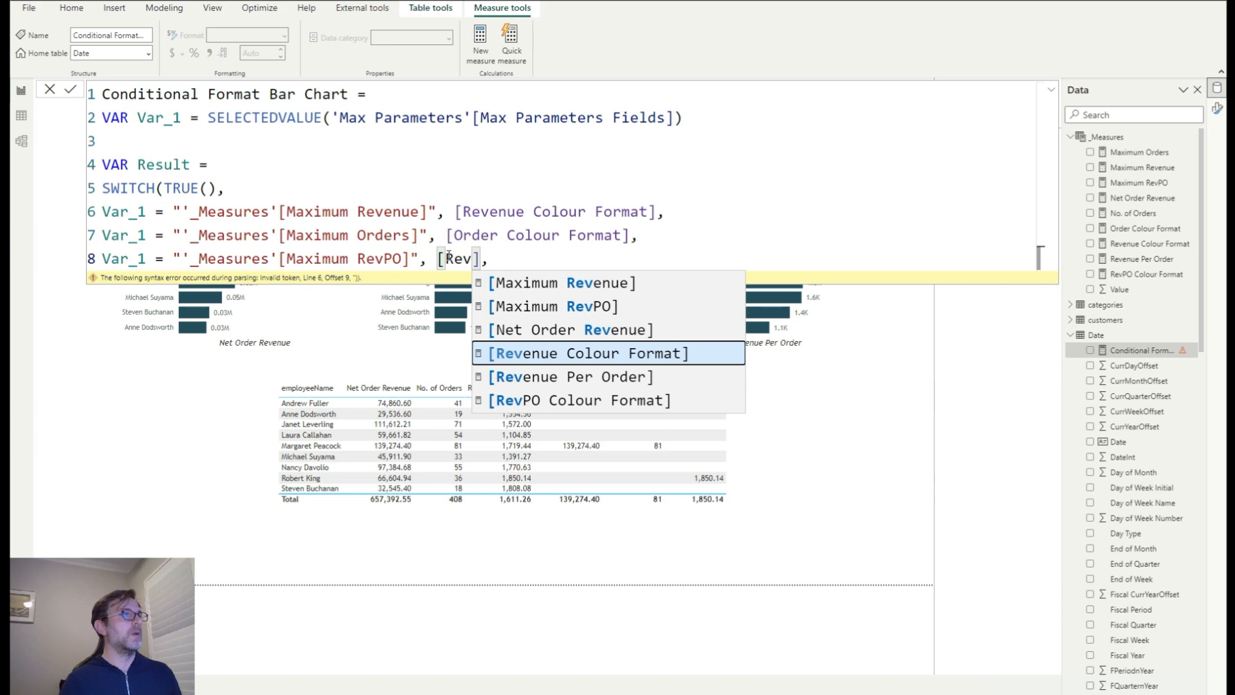
{"action": "left_click", "coordinate": [604, 400]}
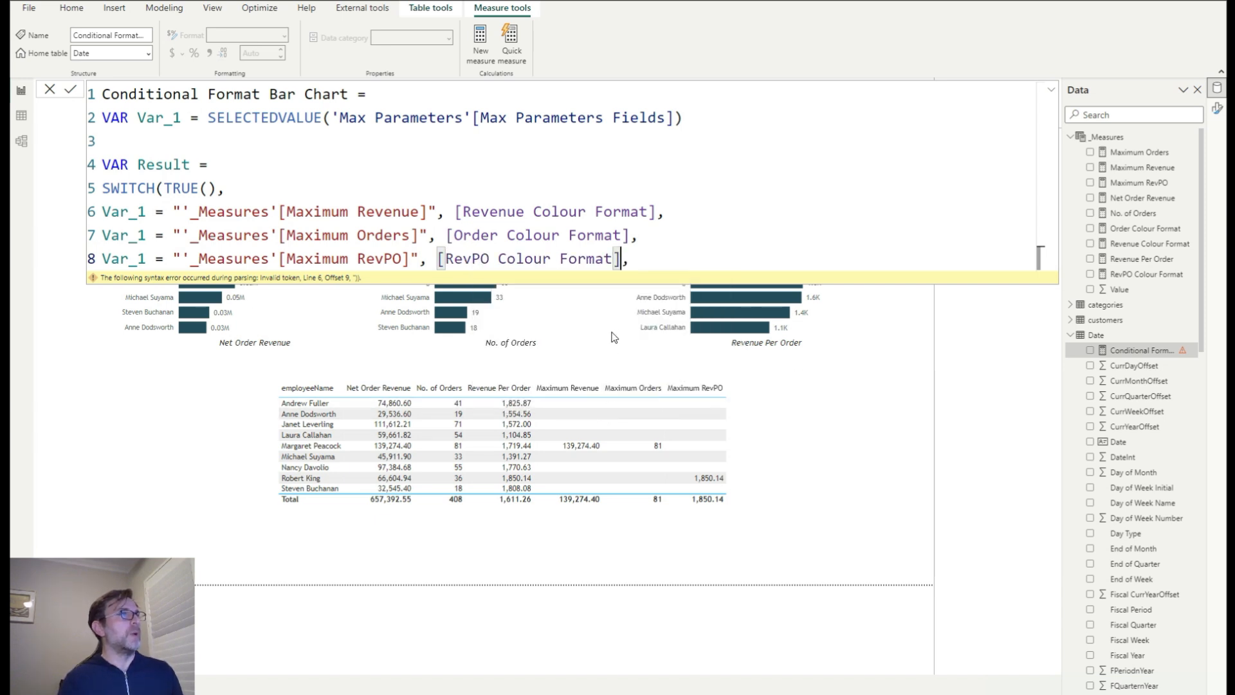
Remove the trailing comma after [RevPO Colour Format] and close the SWITCH with a parenthesis on a new line
{"action": "left_click", "coordinate": [641, 262]}
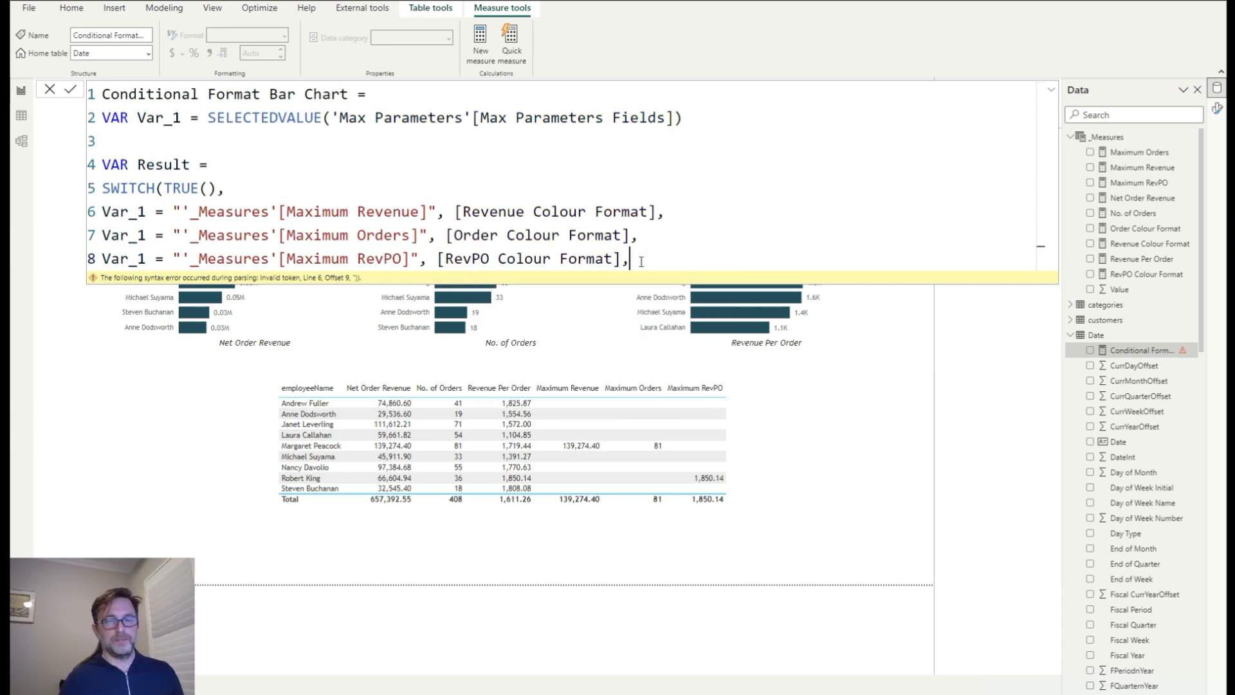
{"action": "key", "text": "BackSpace"}
{"action": "key", "text": "shift+Return"}
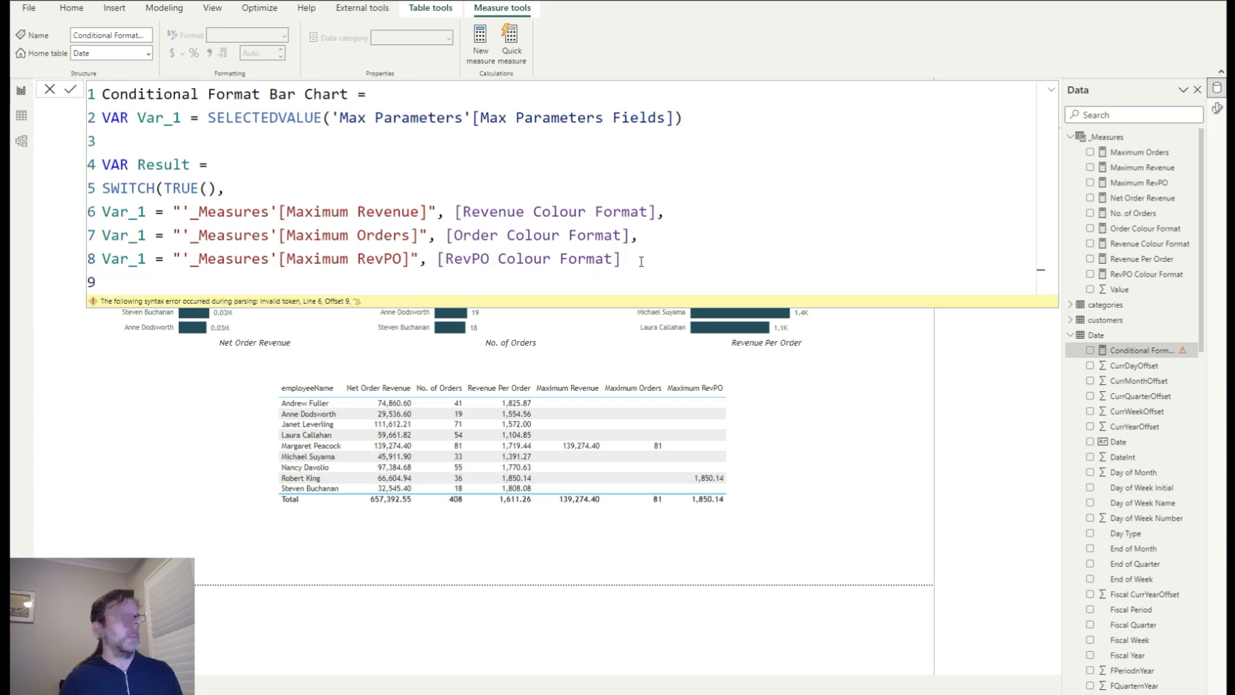
{"action": "type", "text": ")"}
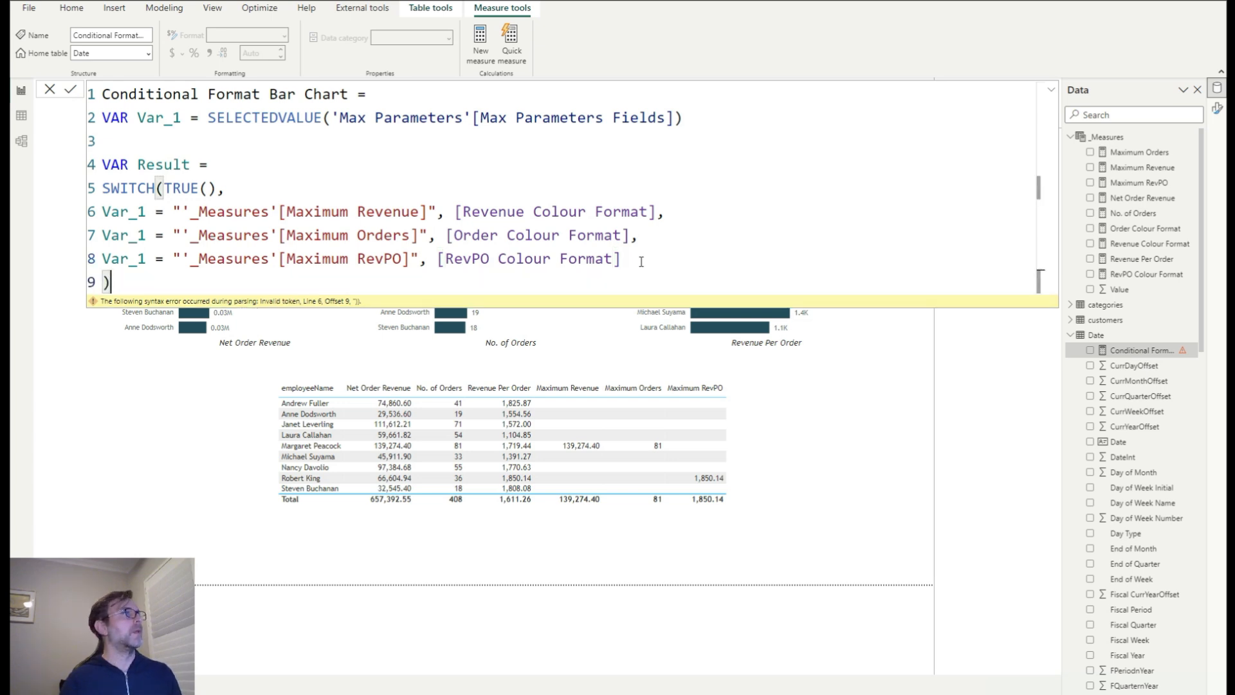
End the measure by returning the Result variable and commit the Conditional Format Bar Chart formula
{"action": "key", "text": "shift+Return"}
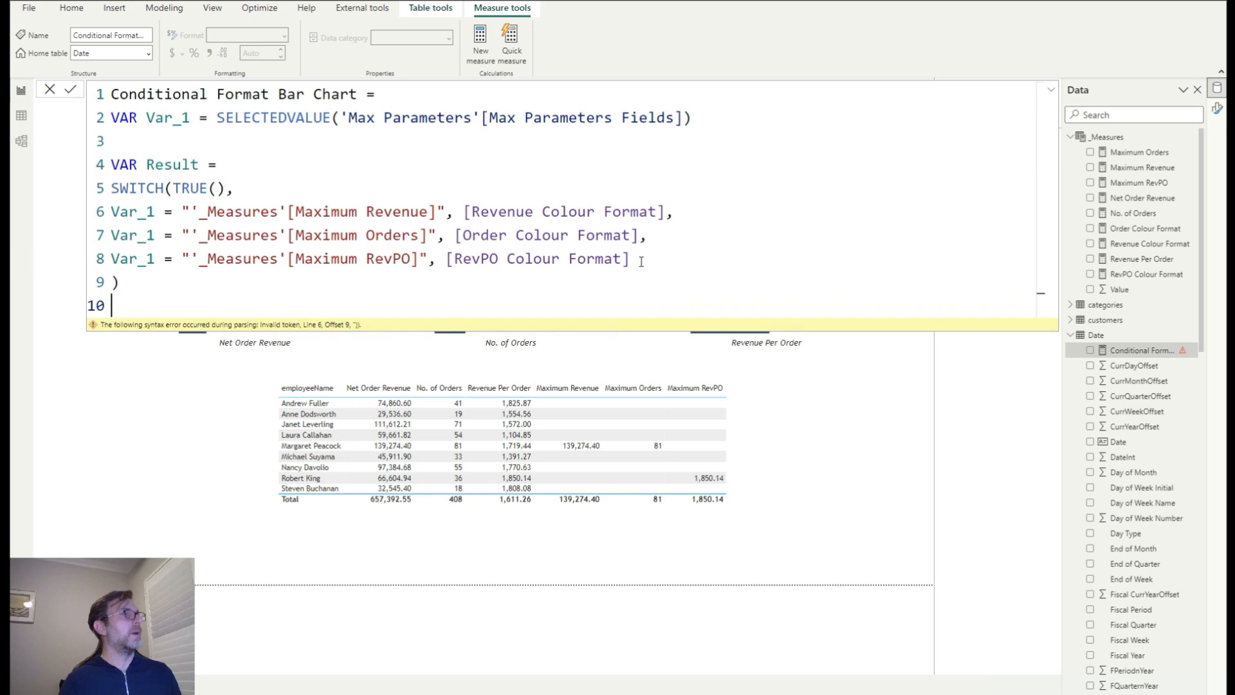
{"action": "type", "text": "Return"}
{"action": "key", "text": "shift+Return"}
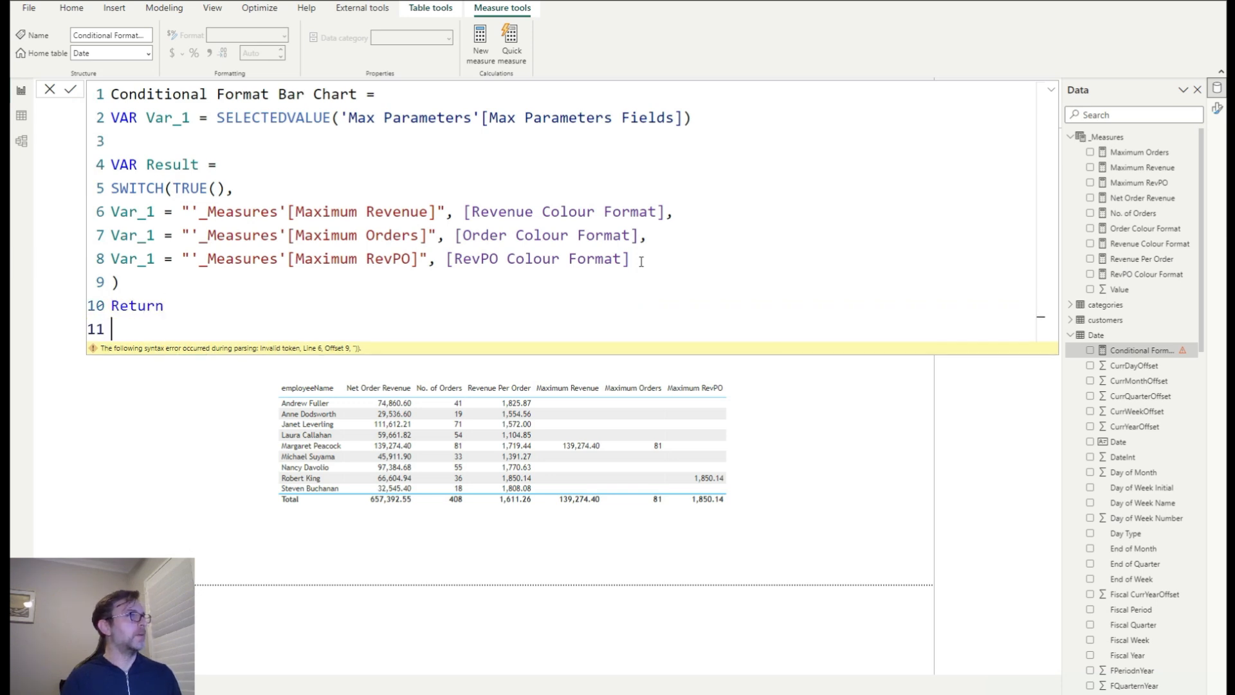
{"action": "type", "text": "Result"}
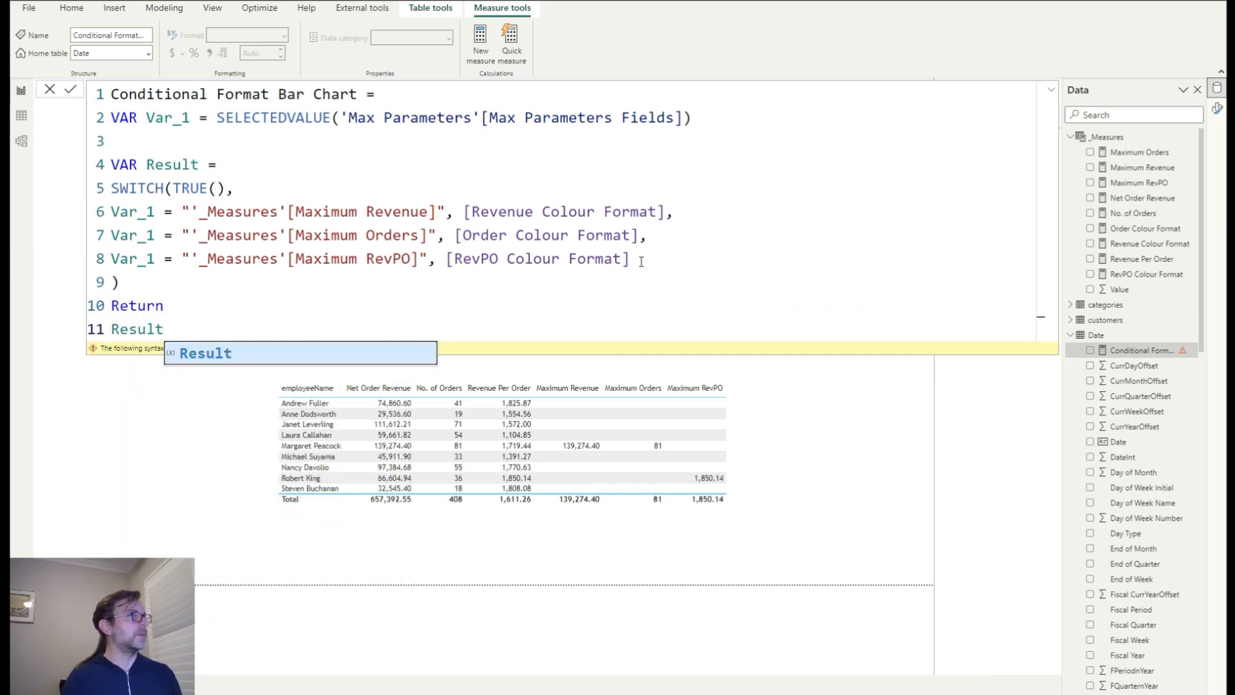
{"action": "key", "text": "Escape"}
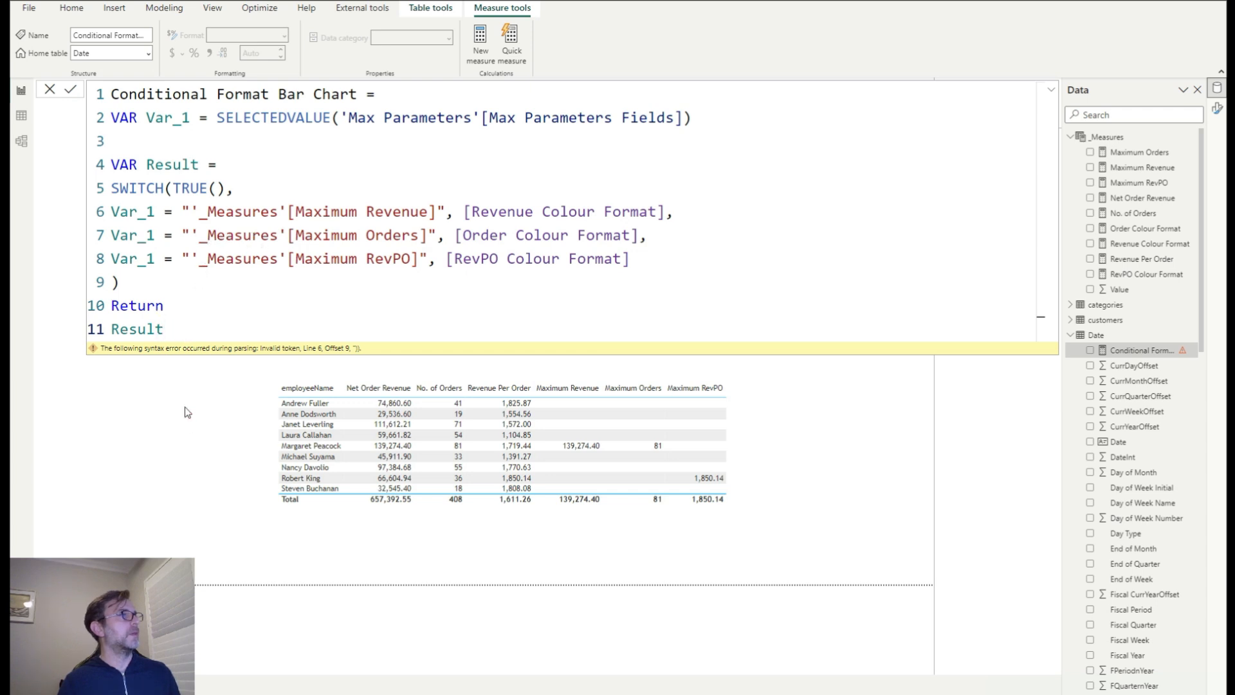
{"action": "key", "text": "Return"}
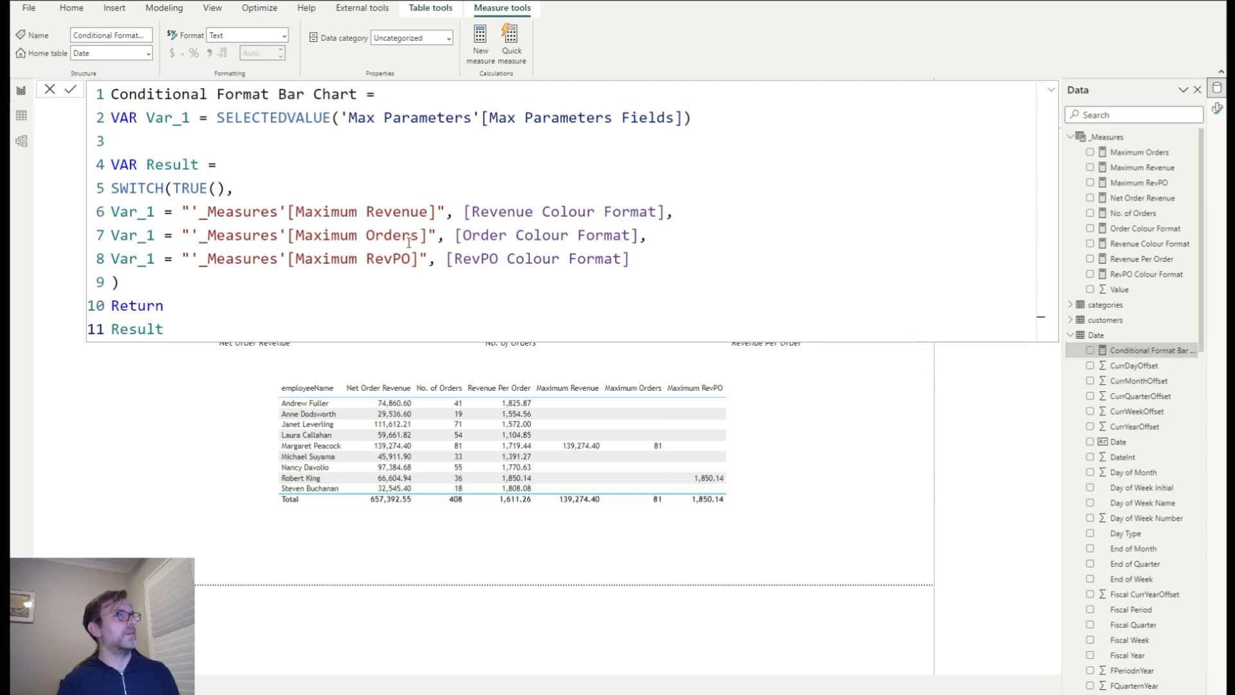
Compare the Maximum Orders text in the SWITCH with the Max Parameters Fields values in the Max Parameters table
{"action": "left_click_drag", "start_coordinate": [427, 237], "coordinate": [191, 239]}
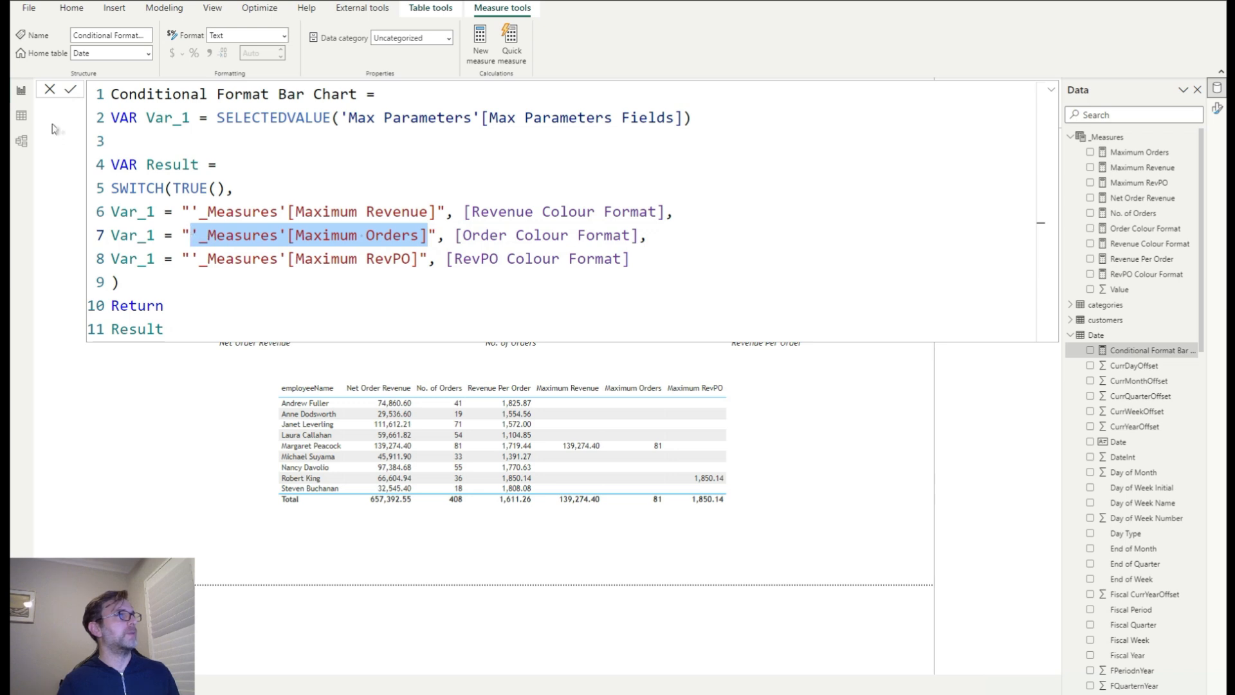
{"action": "left_click", "coordinate": [21, 116]}
{"action": "left_click", "coordinate": [157, 149]}
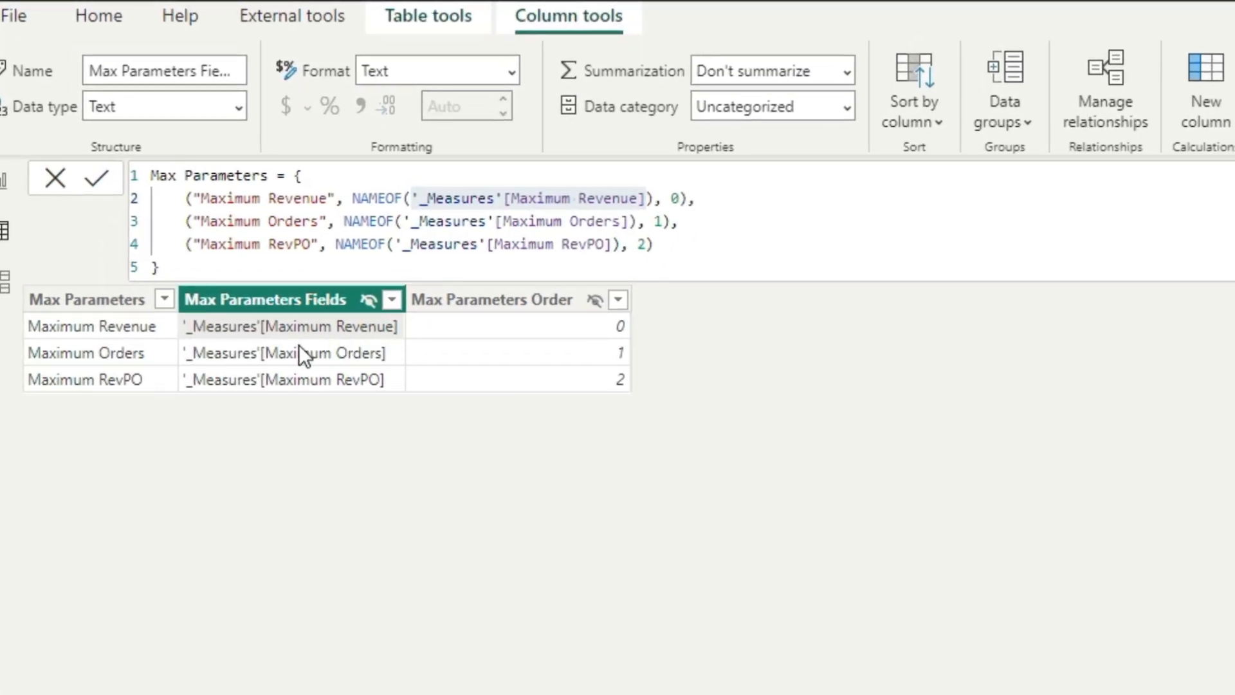
{"action": "left_click", "coordinate": [560, 198]}
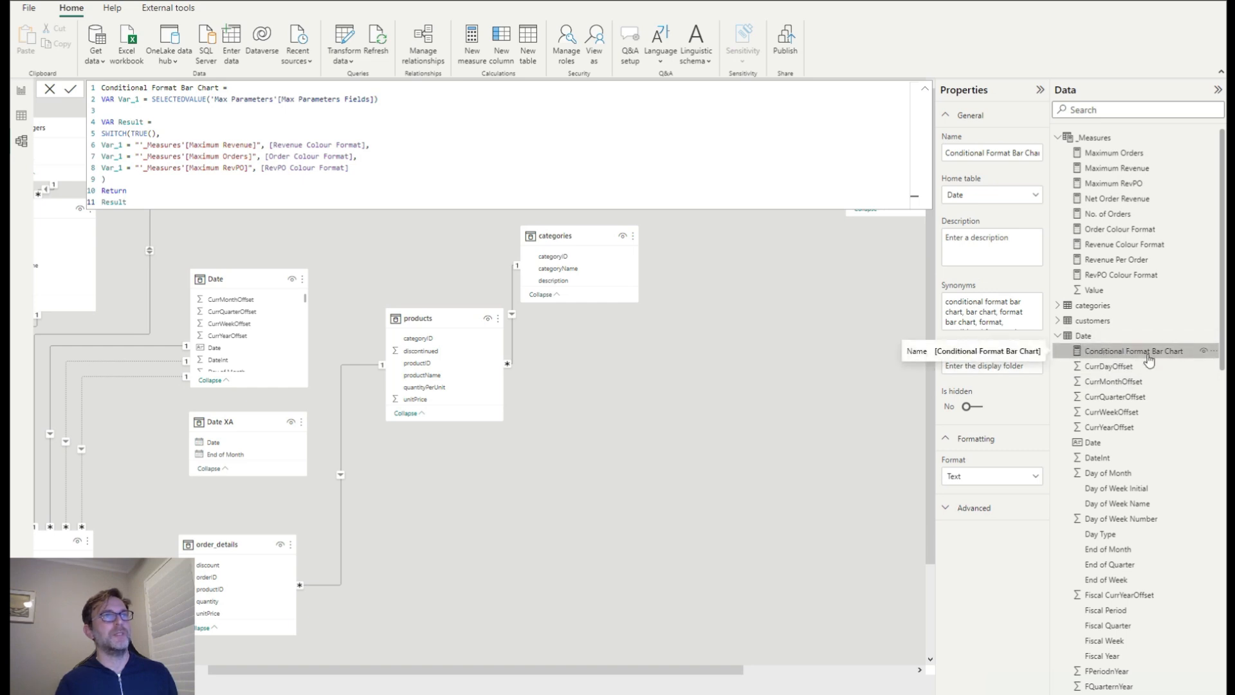
Set the home table of the Conditional Format Bar Chart measure to _Measures and return to the report page
{"action": "left_click", "coordinate": [1038, 194]}
{"action": "left_click", "coordinate": [989, 213]}
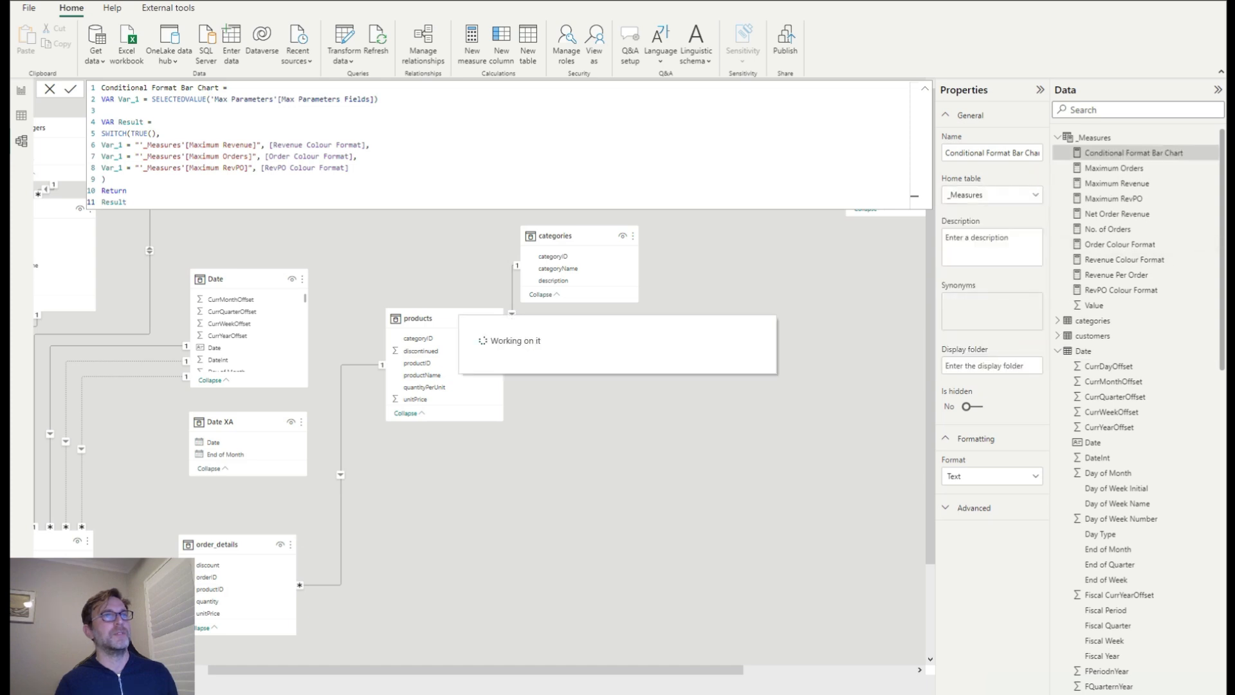
{"action": "left_click", "coordinate": [21, 90]}
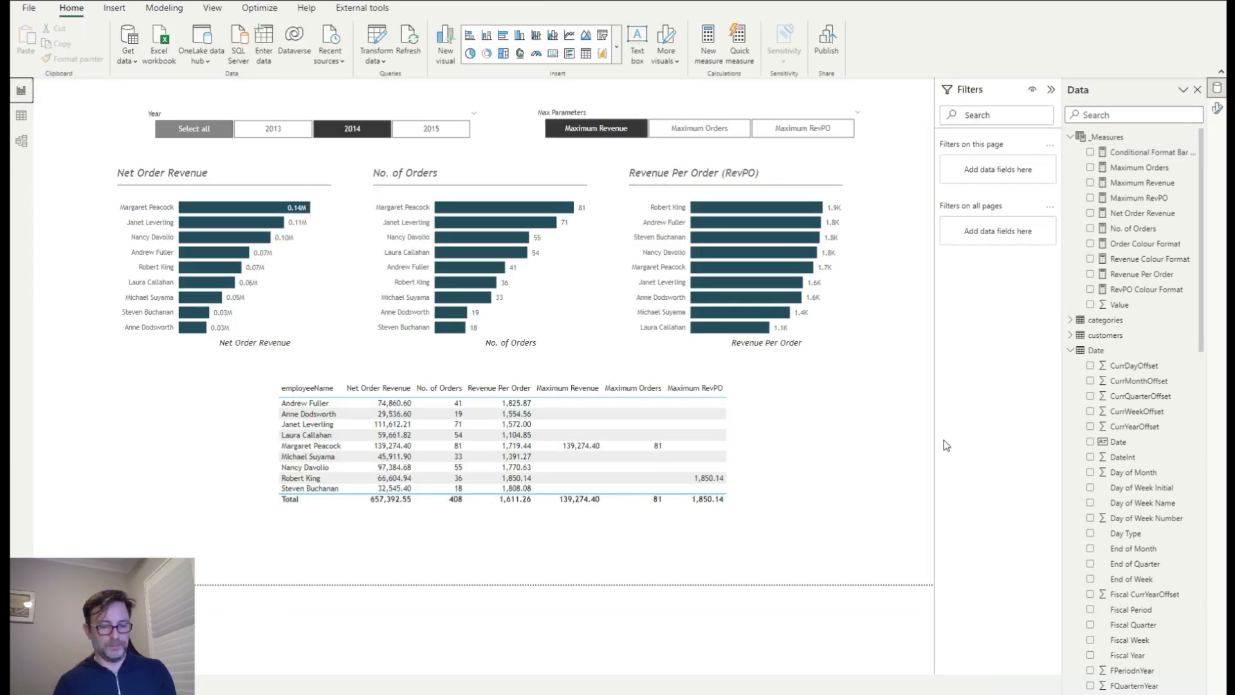
Review the formula of the Conditional Format Bar Chart measure, leaving it as written
{"action": "left_click", "coordinate": [1142, 152]}
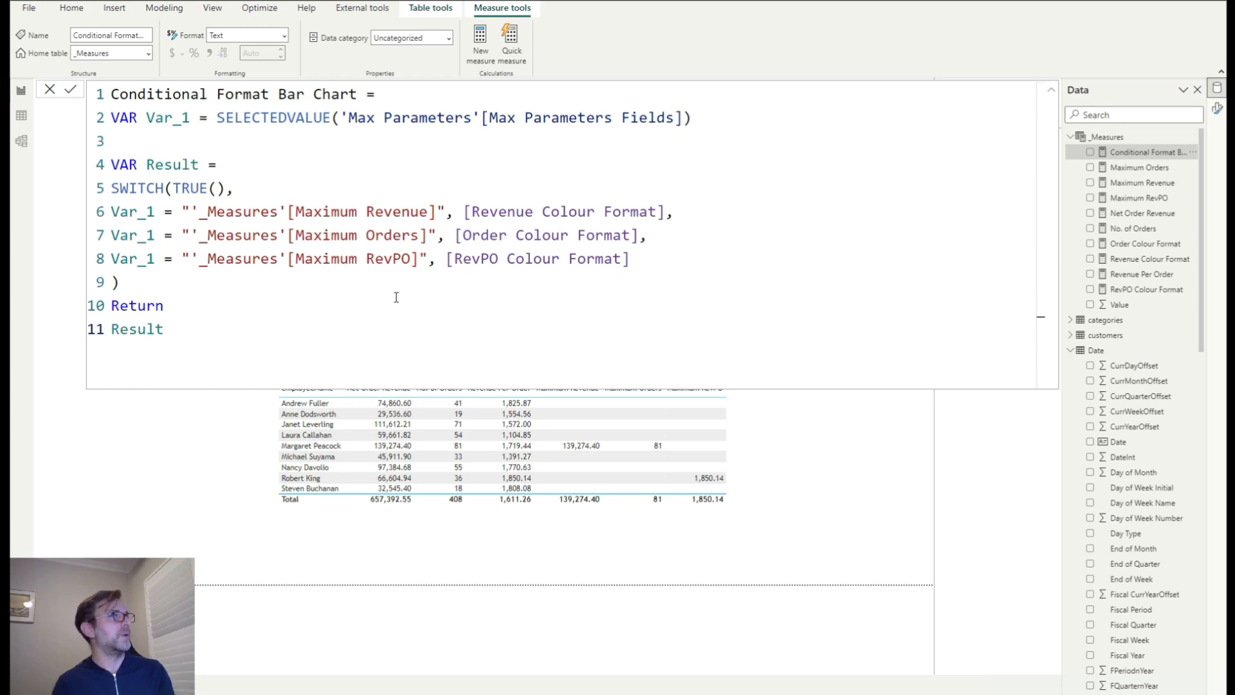
{"action": "left_click", "coordinate": [221, 444]}
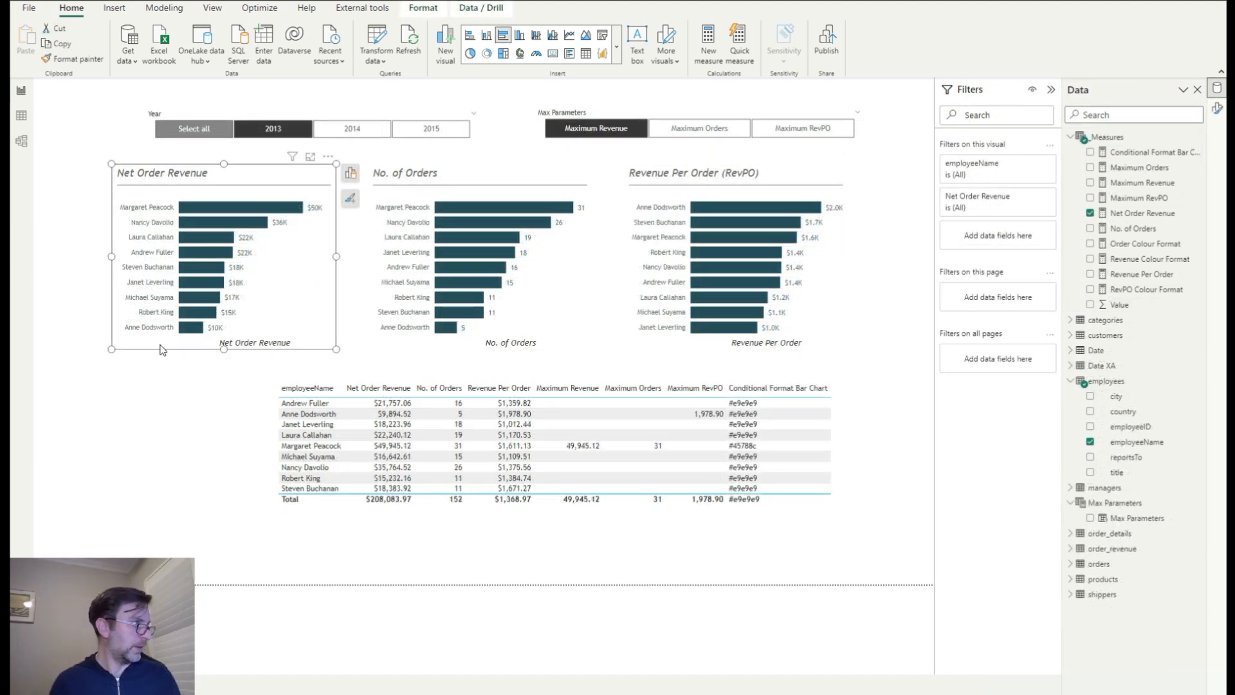
Open the Net Order Revenue measure's formula and examine the operator before the discount term
{"action": "left_click", "coordinate": [1141, 213]}
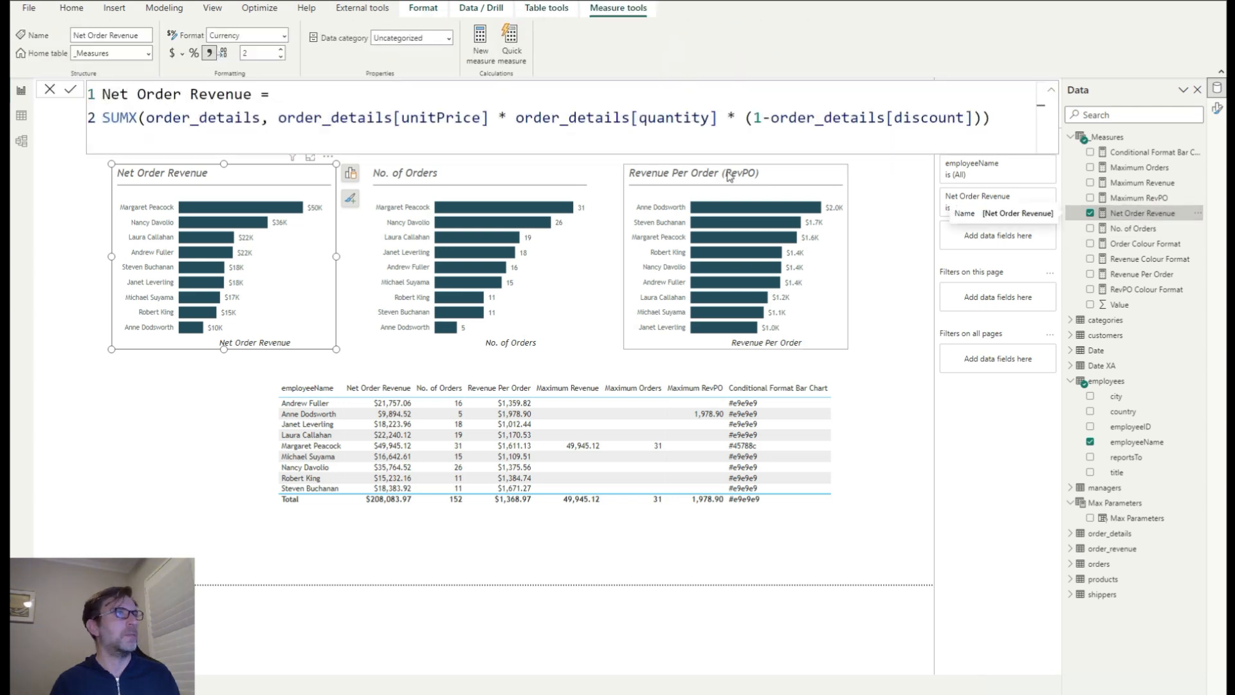
{"action": "left_click_drag", "start_coordinate": [728, 116], "coordinate": [736, 116]}
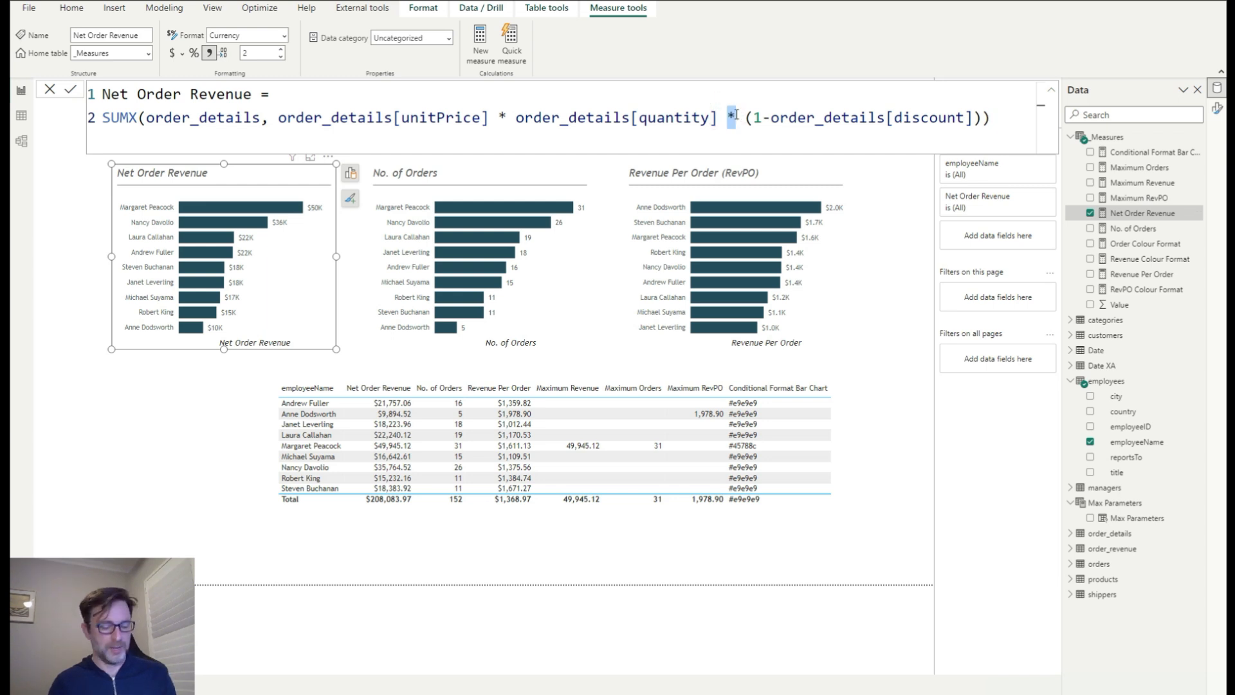
{"action": "left_click", "coordinate": [729, 117]}
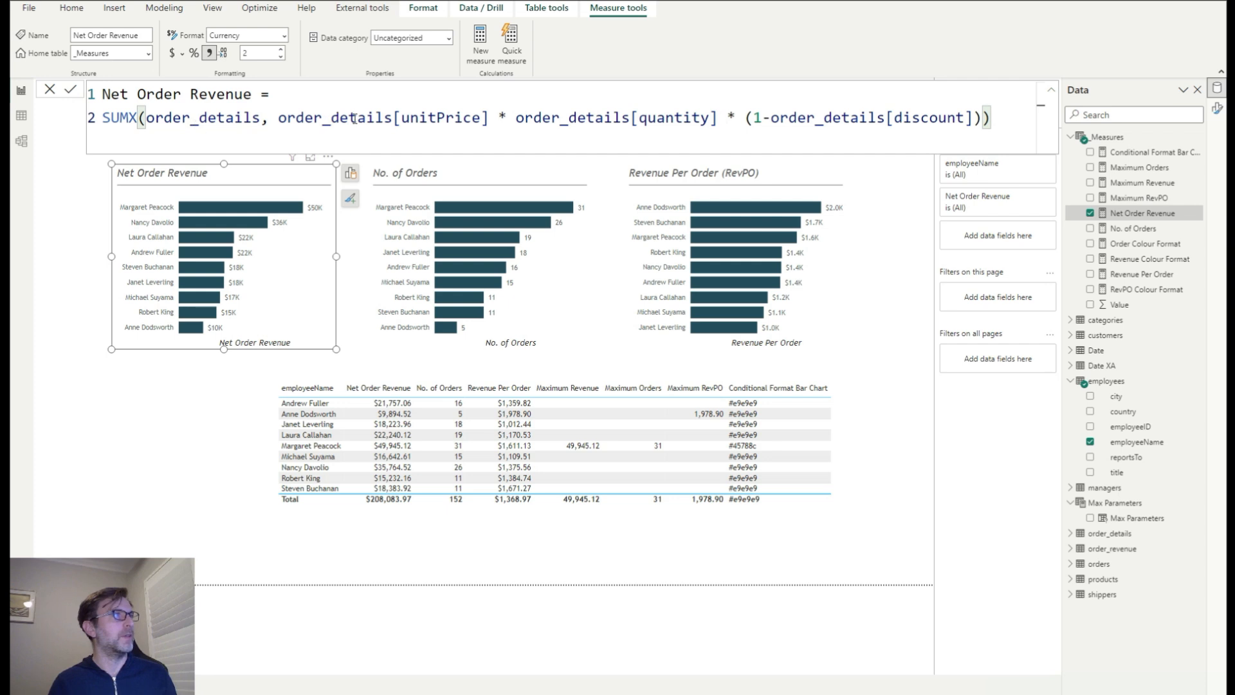
Try a minus sign instead of the multiplication before the discount term in the Net Order Revenue formula, and restore the multiplication
{"action": "double_click", "coordinate": [731, 117]}
{"action": "type", "text": "-"}
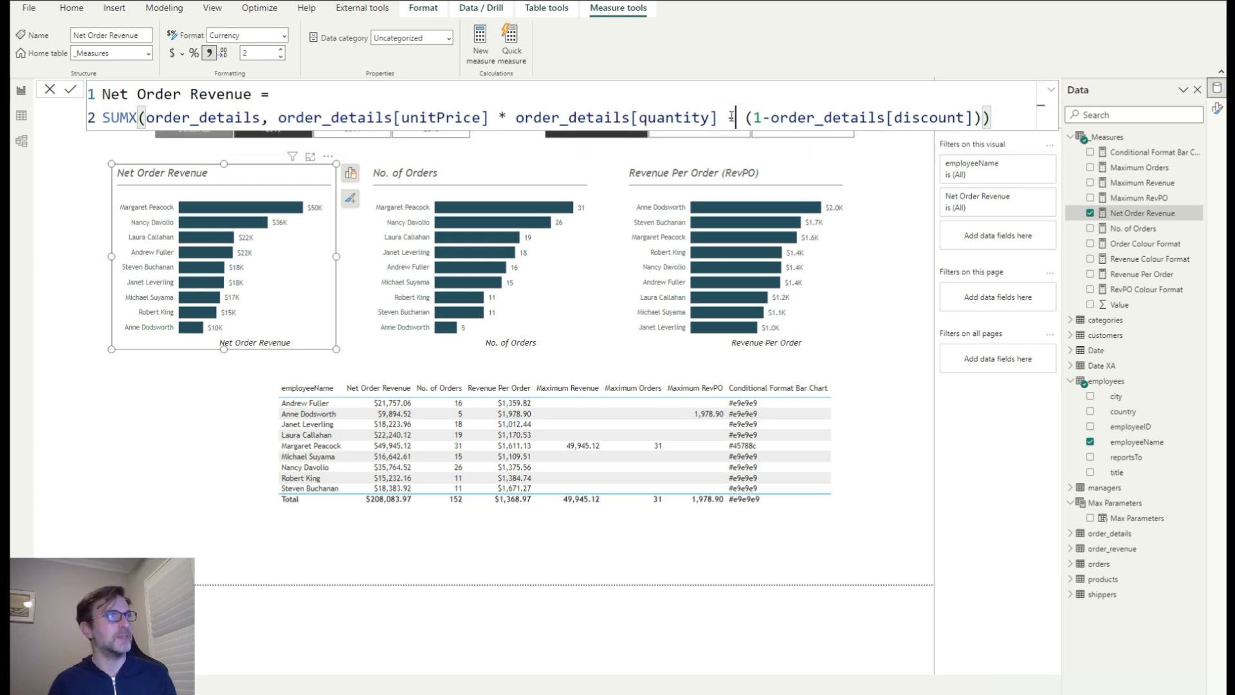
{"action": "double_click", "coordinate": [731, 119]}
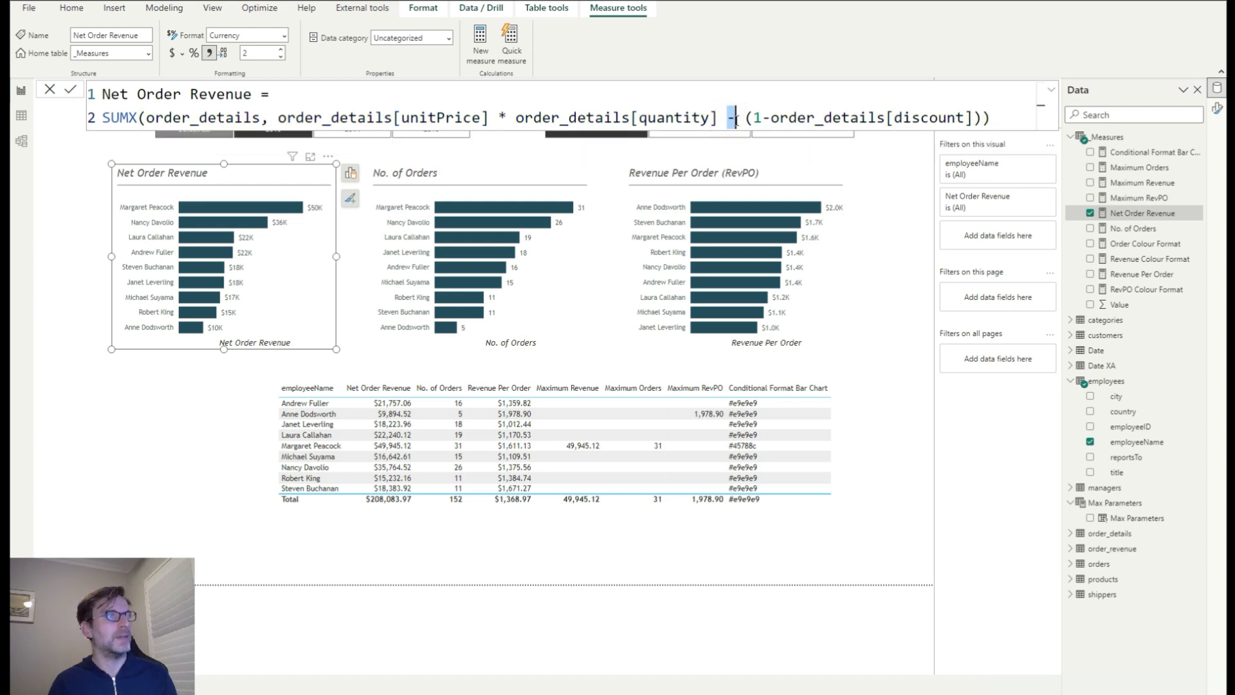
{"action": "type", "text": "*"}
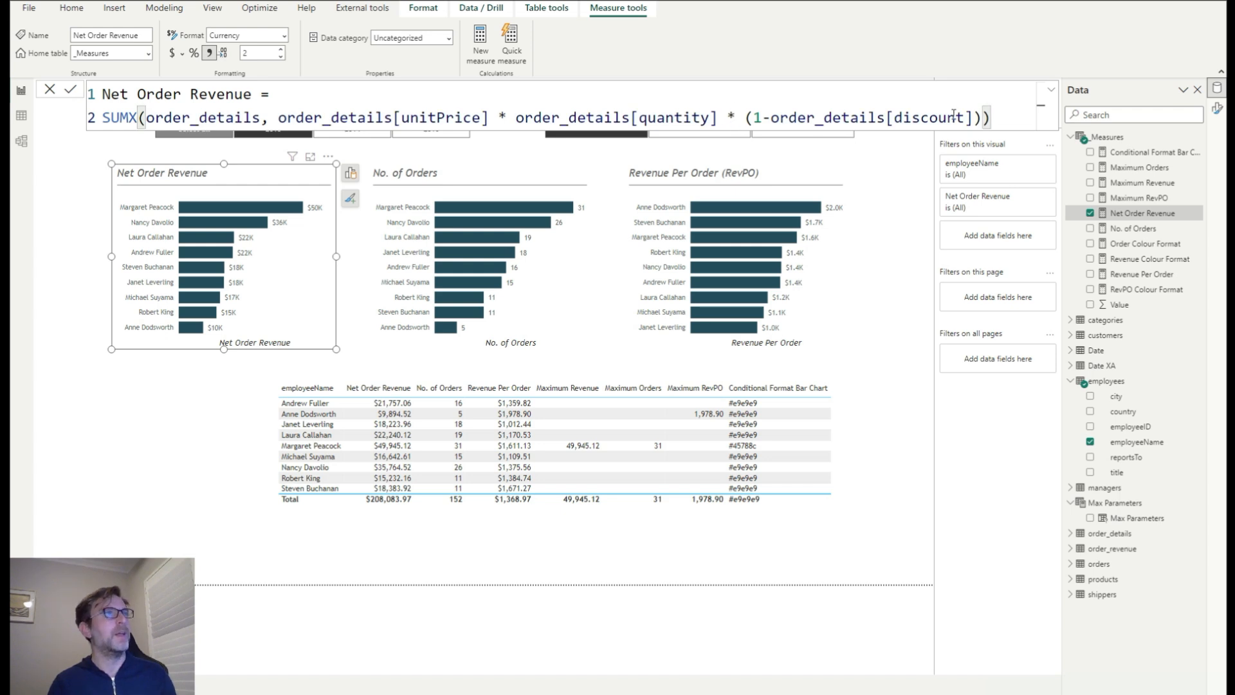
{"action": "left_click", "coordinate": [1003, 117]}
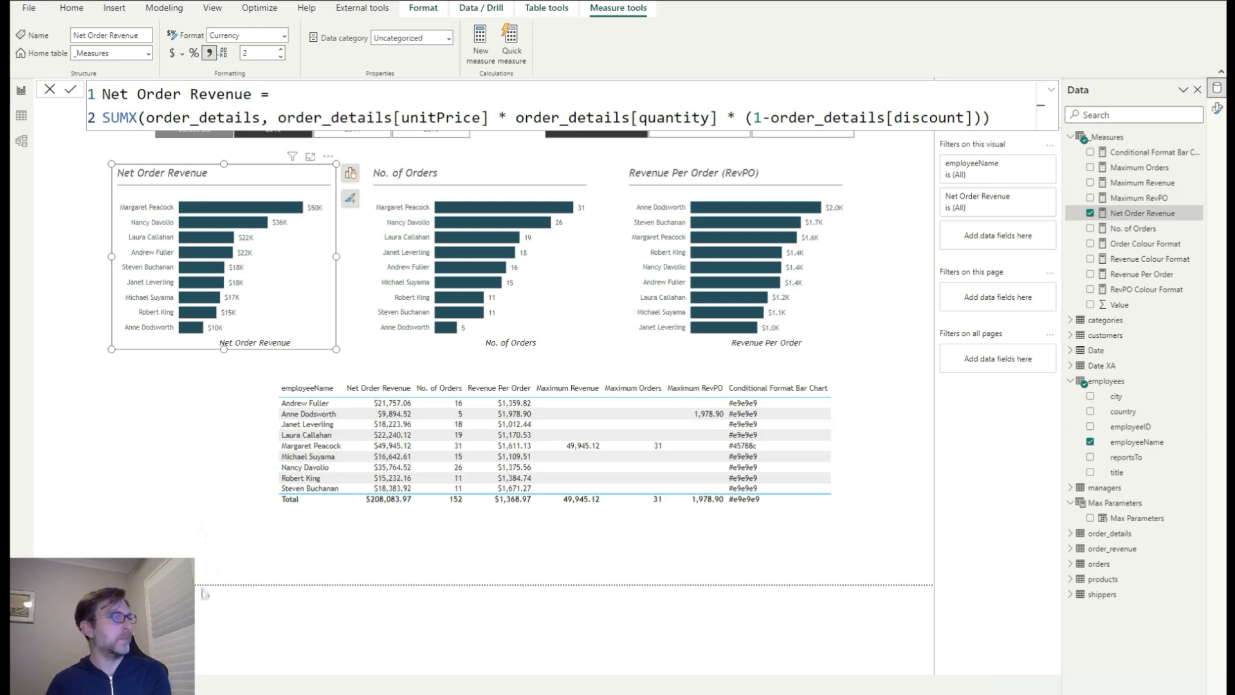
Switch to the Colour Conditional Formatting article in Chrome, look up its Net Order Revenue formula, and return to Power BI
{"action": "mouse_move", "coordinate": [245, 694]}
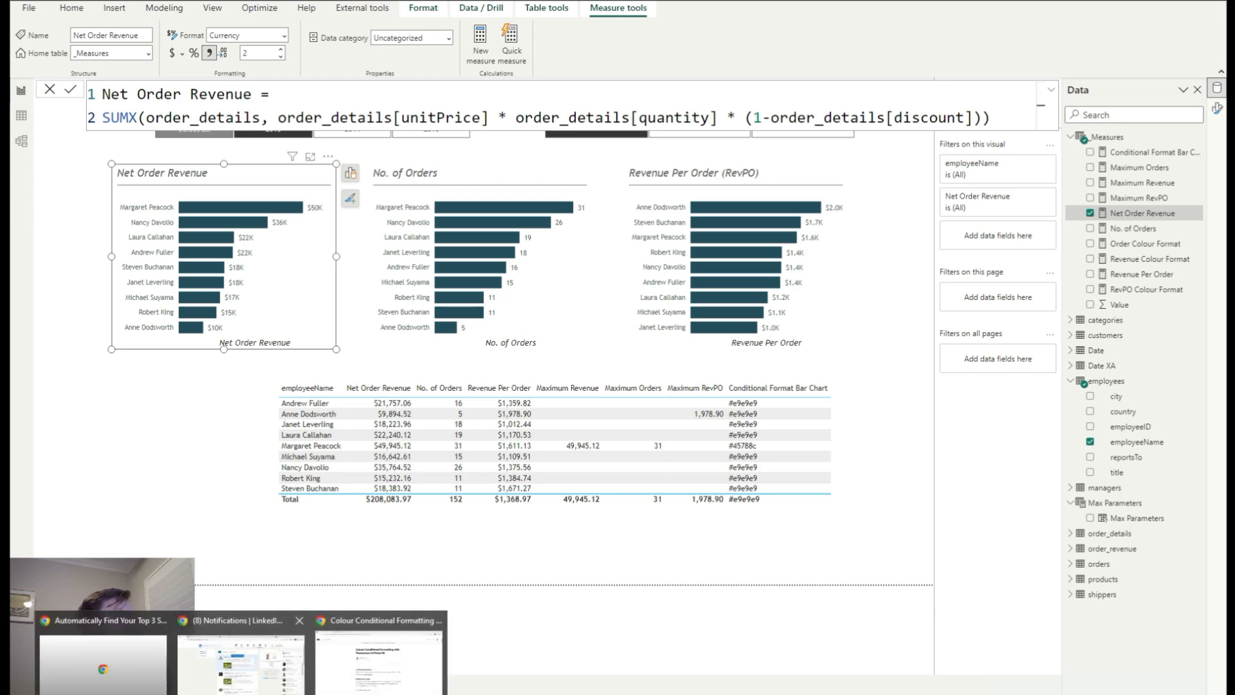
{"action": "left_click", "coordinate": [364, 679]}
{"action": "scroll", "coordinate": [514, 474], "scroll_direction": "down", "scroll_amount": 20}
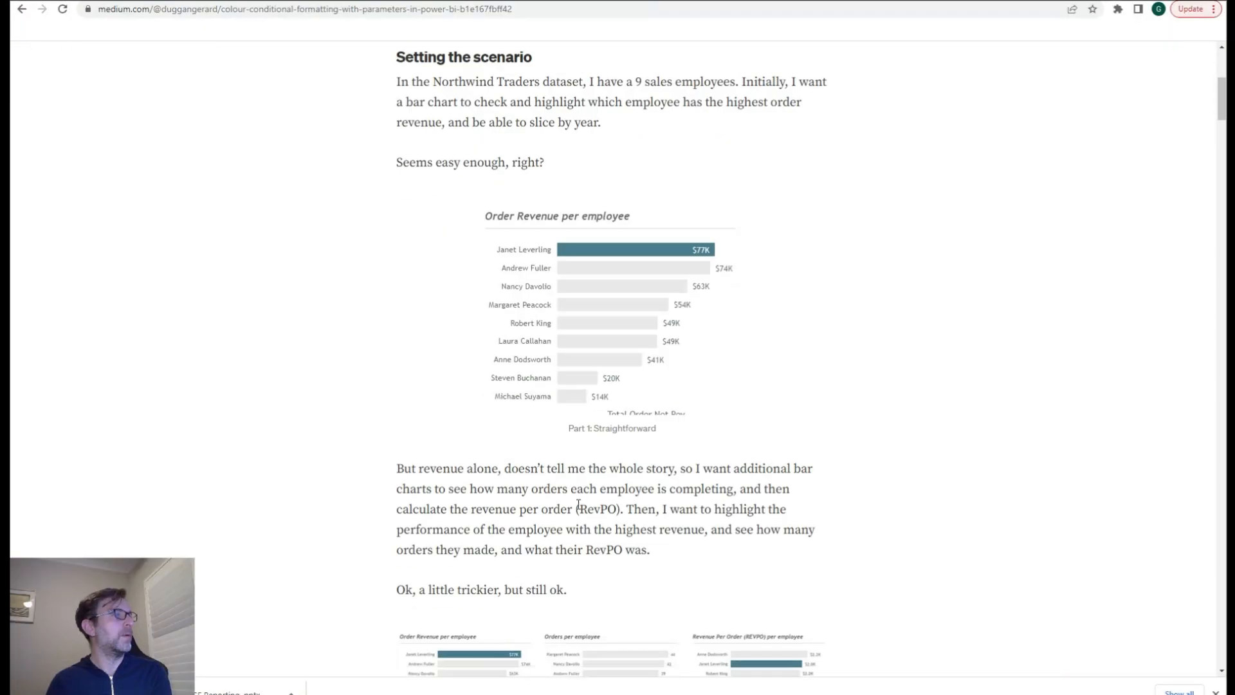
{"action": "scroll", "coordinate": [545, 497], "scroll_direction": "down", "scroll_amount": 6}
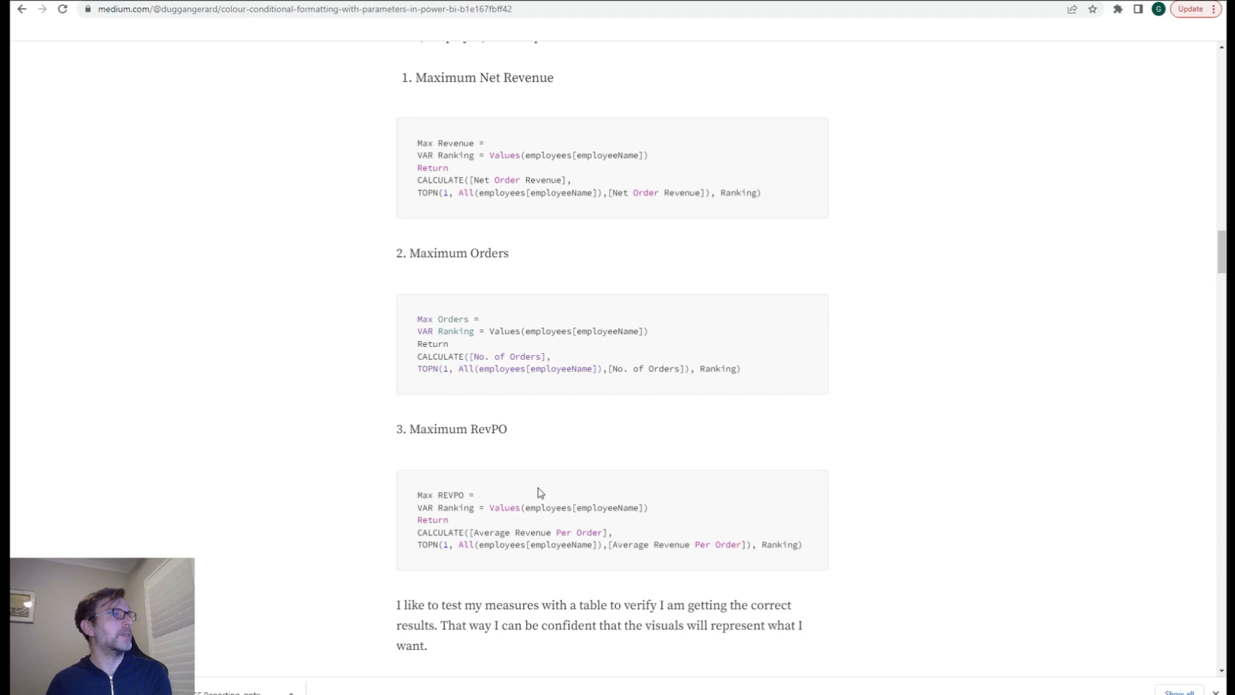
{"action": "scroll", "coordinate": [534, 473], "scroll_direction": "up", "scroll_amount": 15}
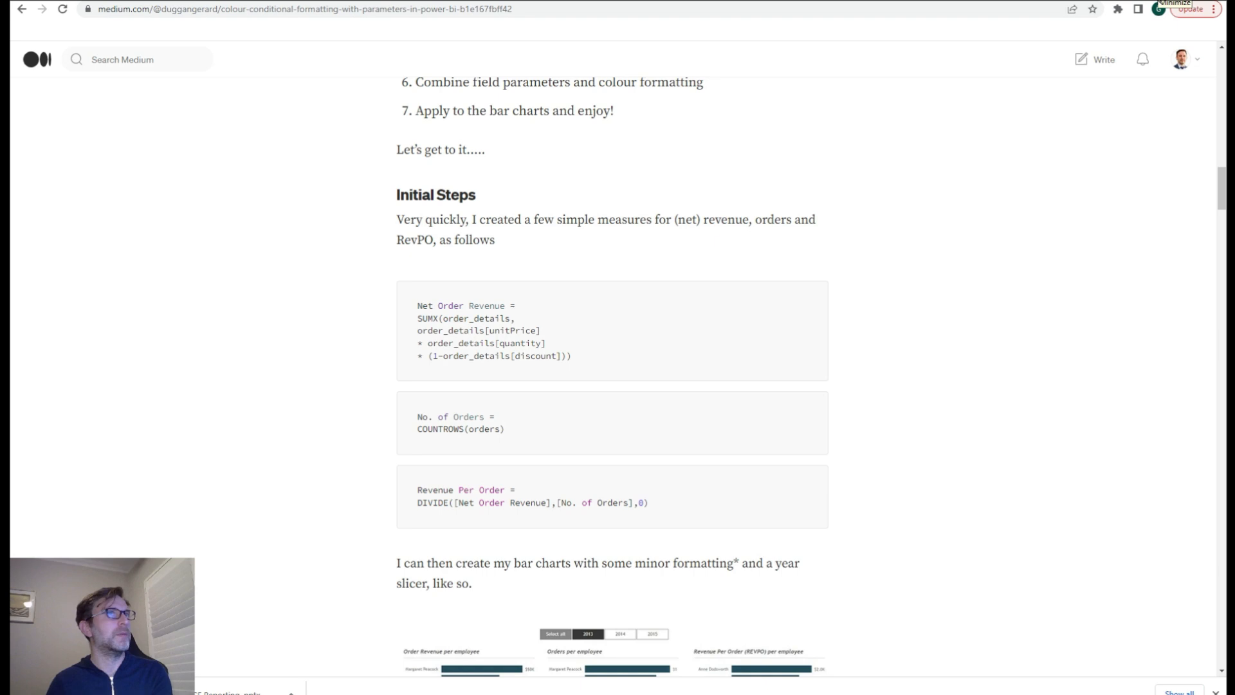
{"action": "left_click", "coordinate": [1166, 2]}
Colour the bars of the Net Order Revenue chart by field value, based on the Conditional Format Bar Chart measure
{"action": "left_click", "coordinate": [160, 437]}
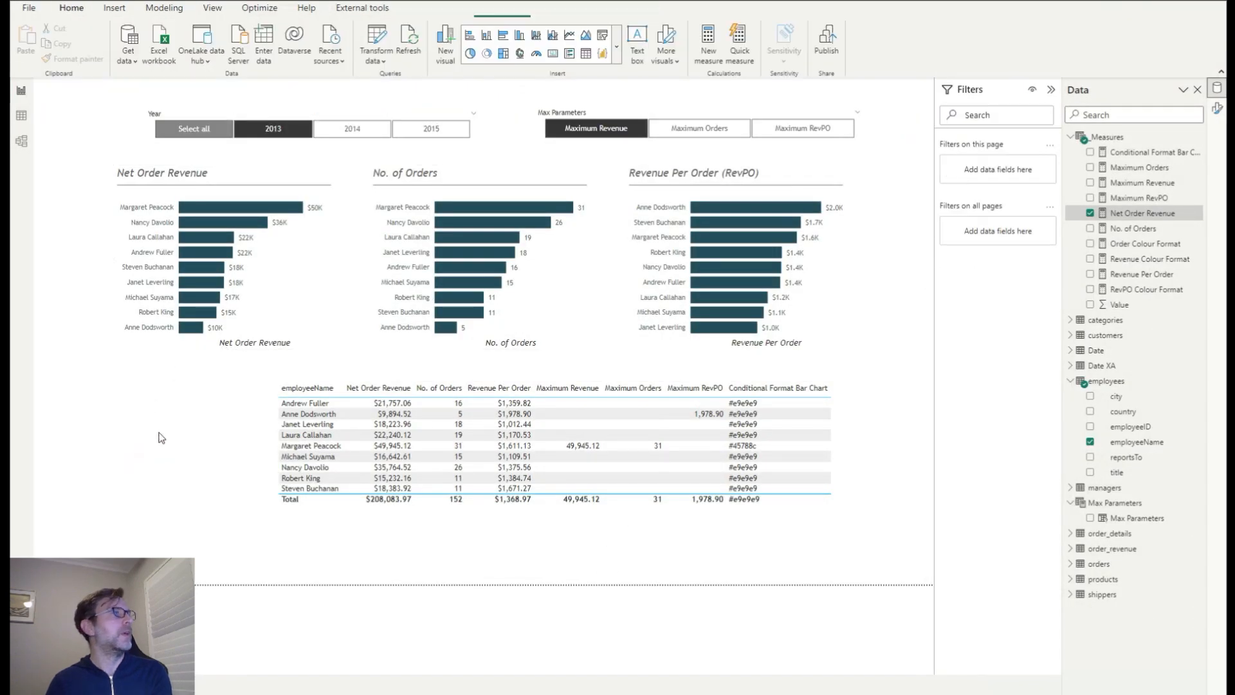
{"action": "left_click", "coordinate": [329, 309]}
{"action": "left_click", "coordinate": [1217, 108]}
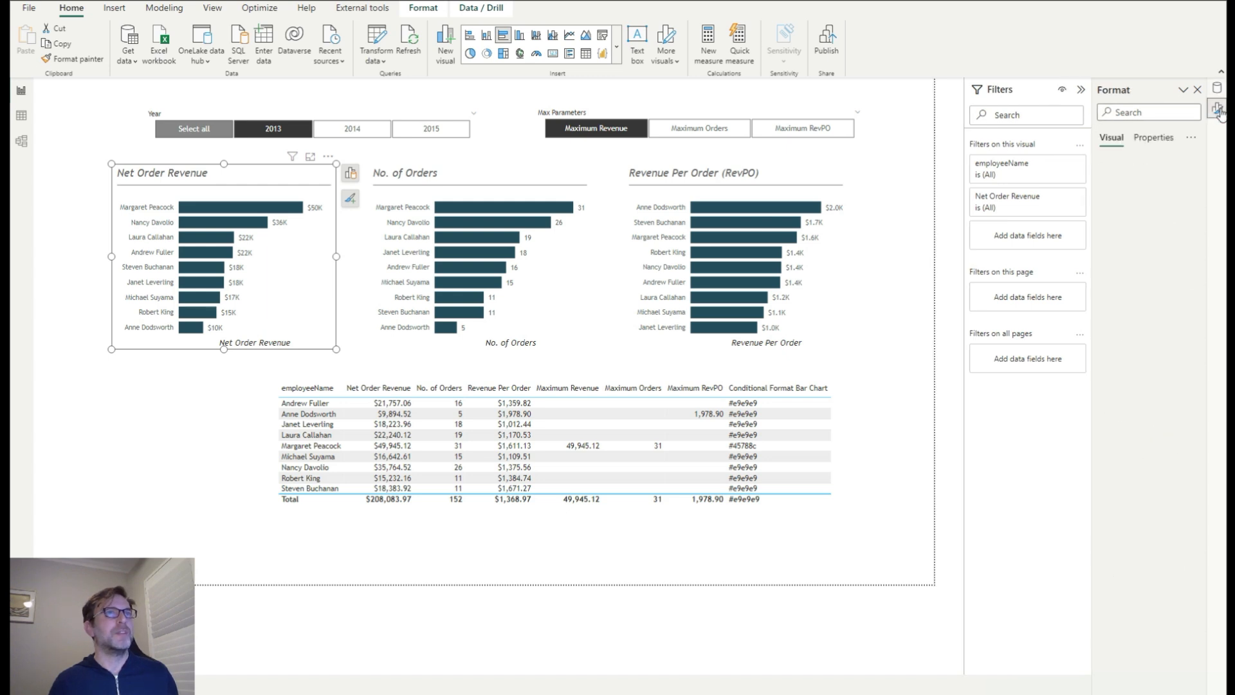
{"action": "left_click", "coordinate": [1147, 443]}
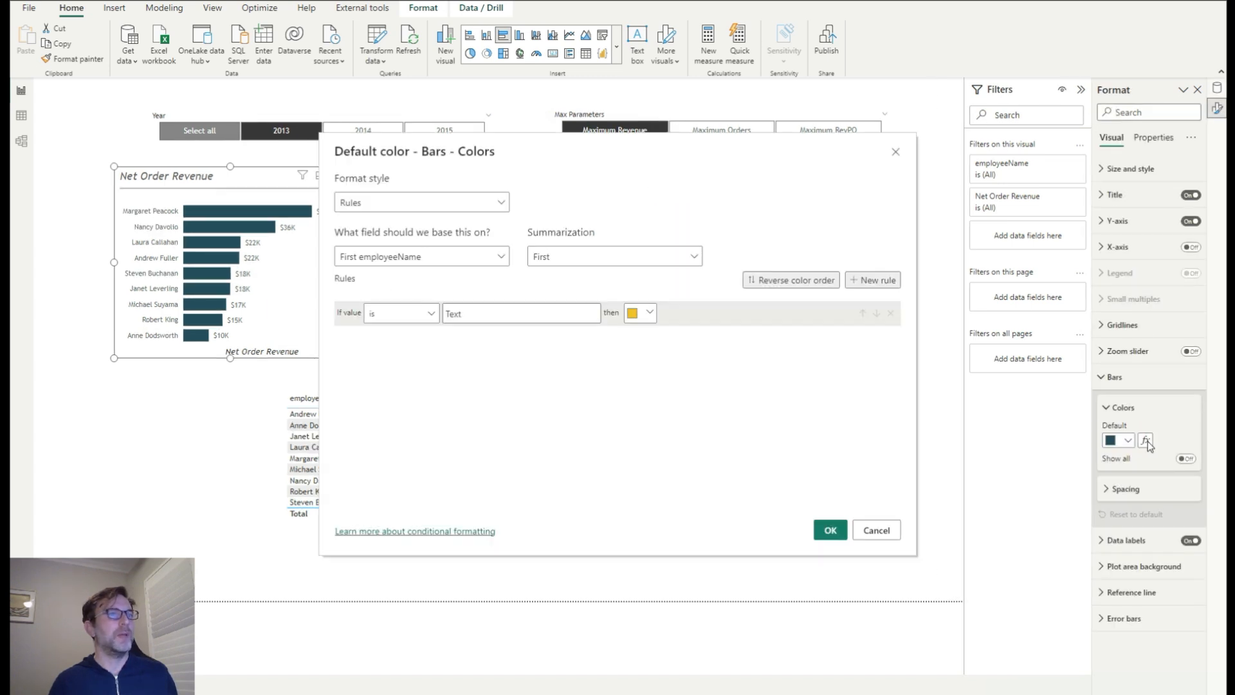
{"action": "left_click", "coordinate": [444, 202]}
{"action": "left_click", "coordinate": [419, 257]}
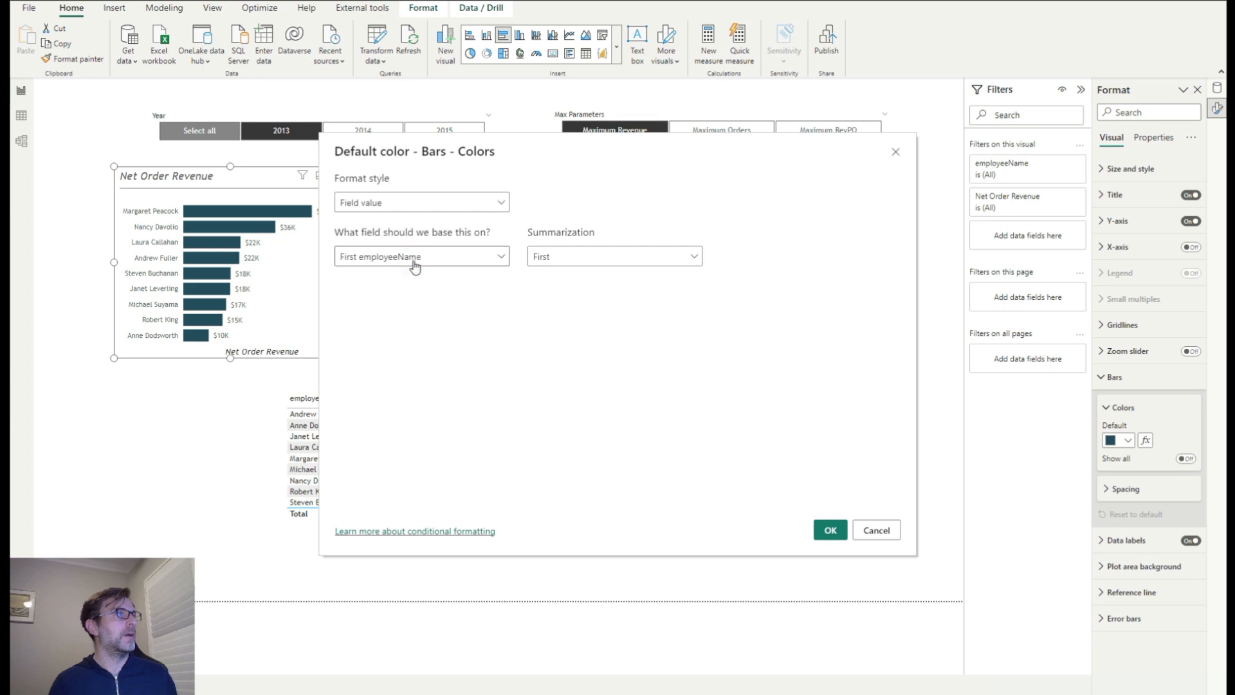
{"action": "left_click", "coordinate": [424, 258]}
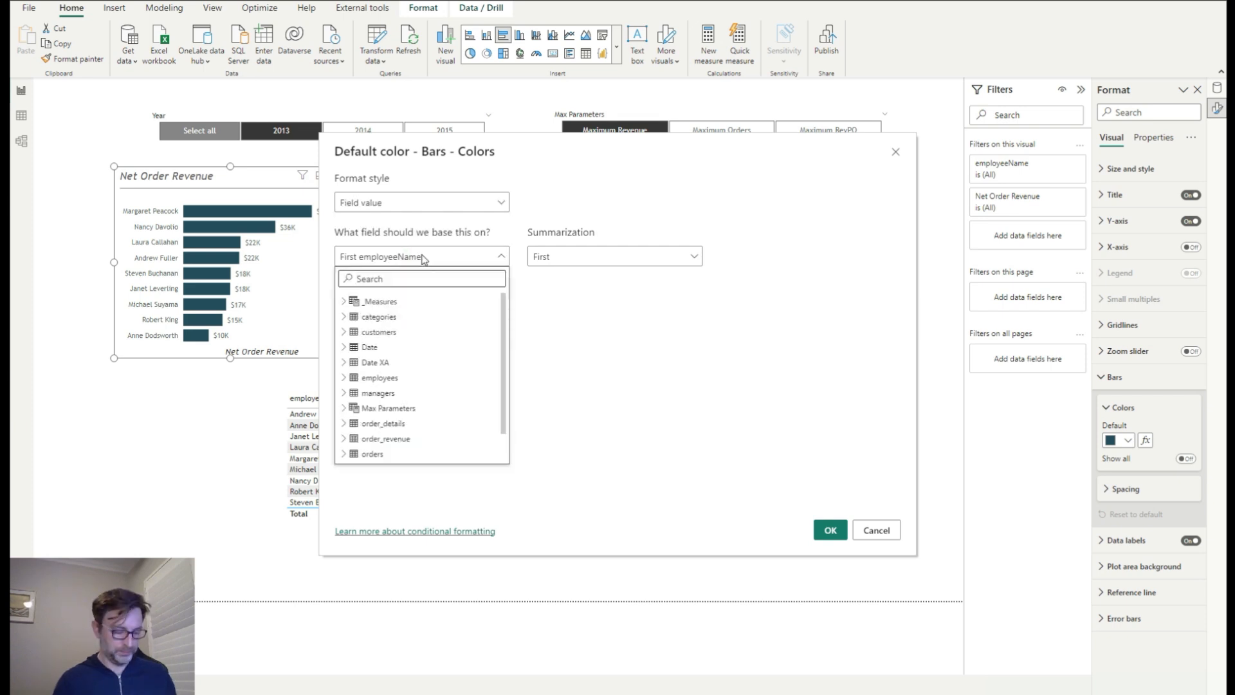
{"action": "type", "text": "fo"}
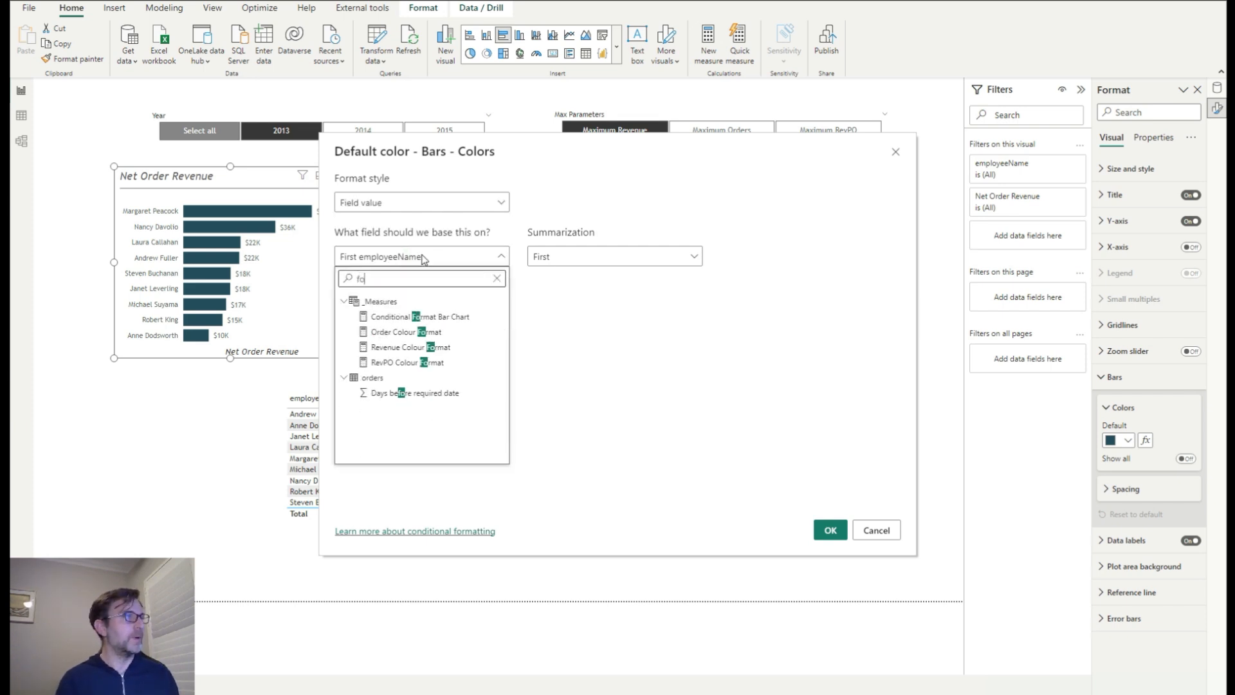
{"action": "left_click", "coordinate": [445, 318]}
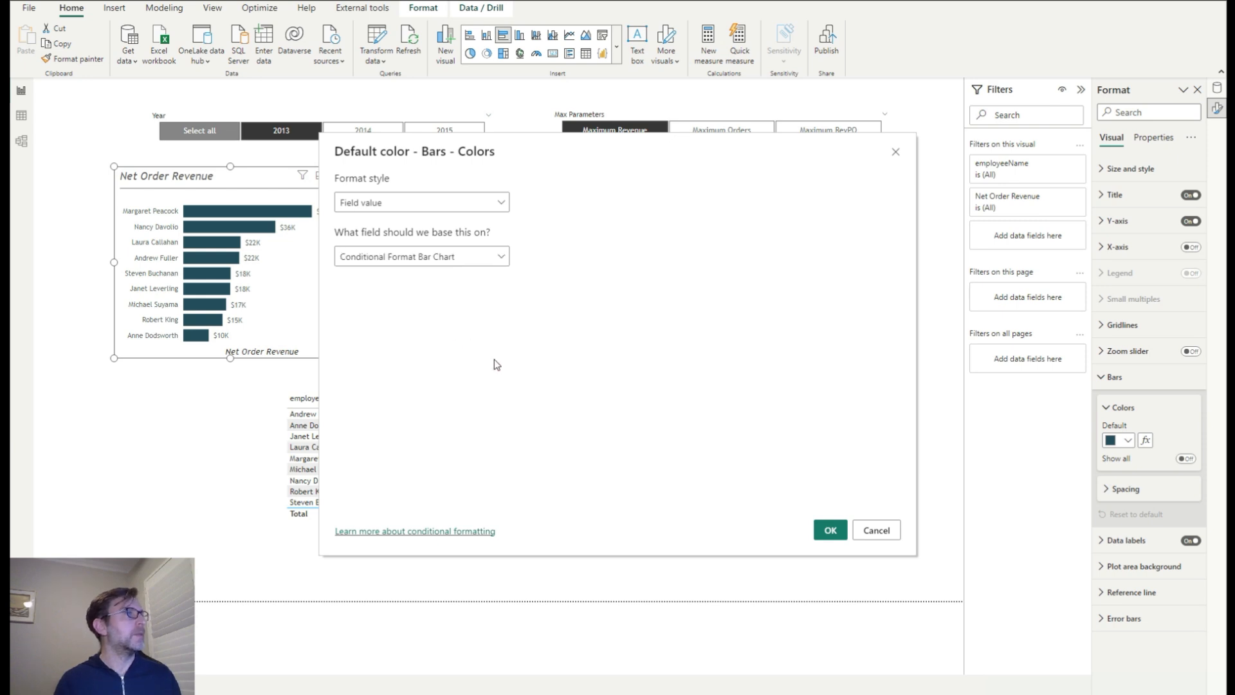
{"action": "left_click", "coordinate": [826, 529]}
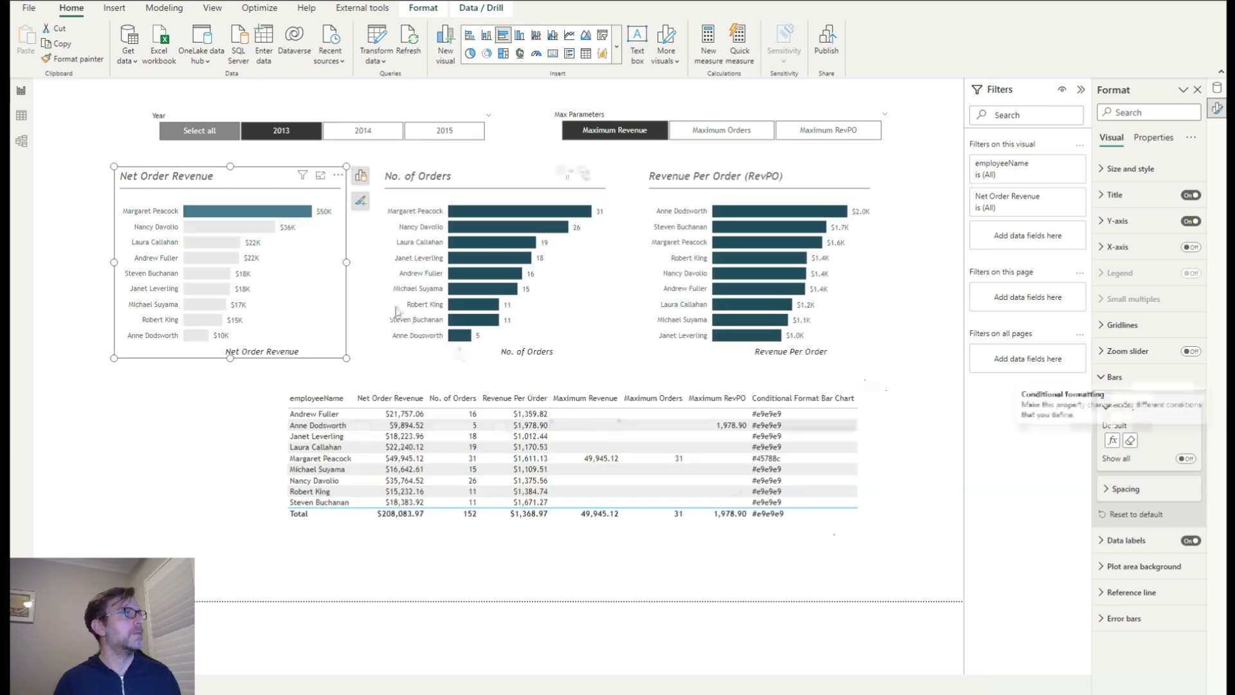
Colour the bars of the No. of Orders chart by field value, based on the Conditional Format Bar Chart measure
{"action": "left_click", "coordinate": [592, 296]}
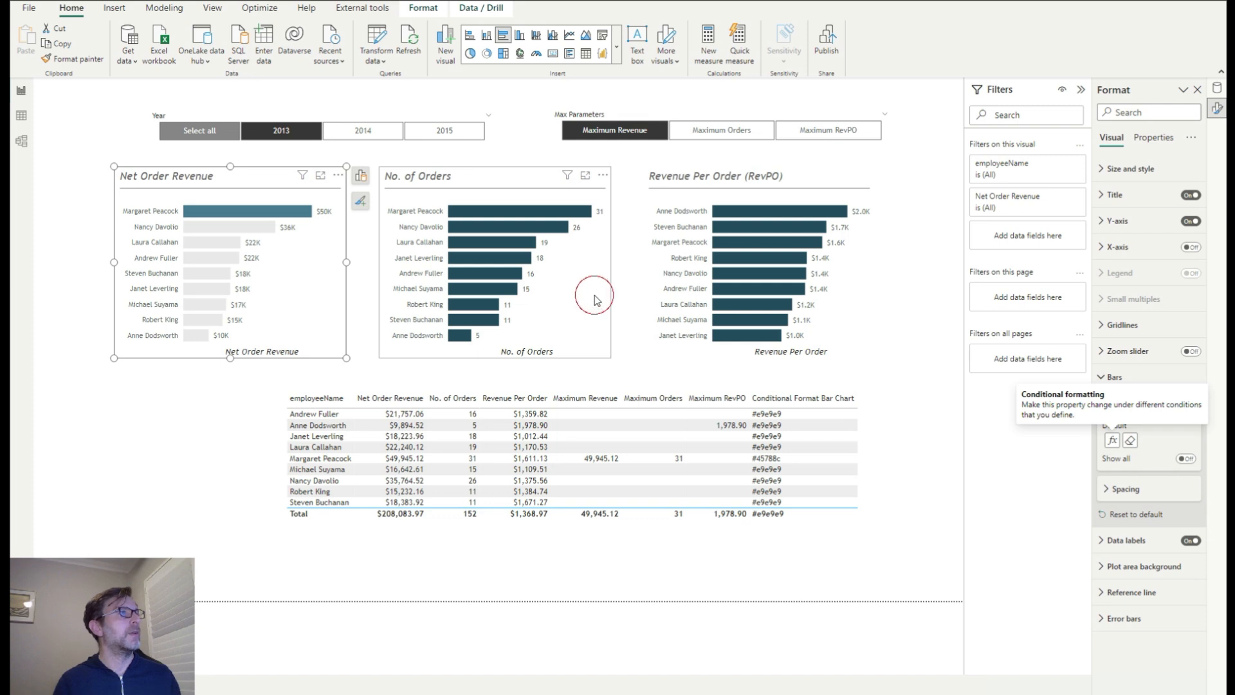
{"action": "left_click", "coordinate": [1145, 441]}
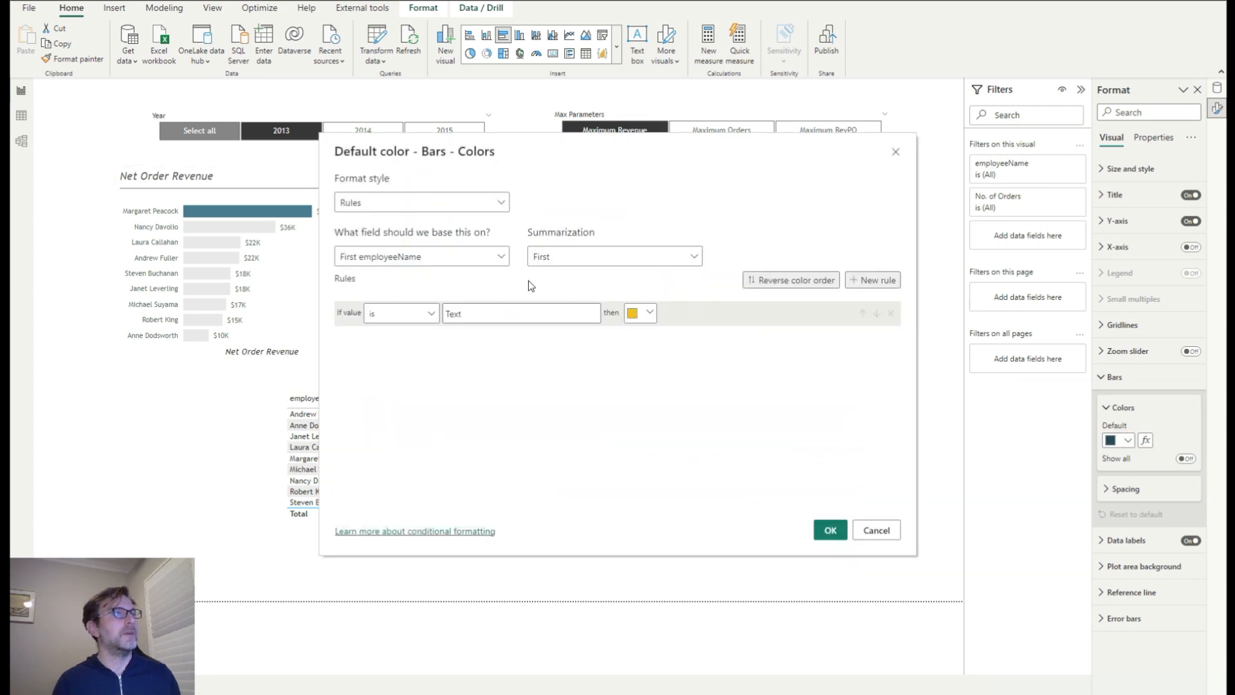
{"action": "left_click", "coordinate": [447, 205]}
{"action": "left_click", "coordinate": [413, 261]}
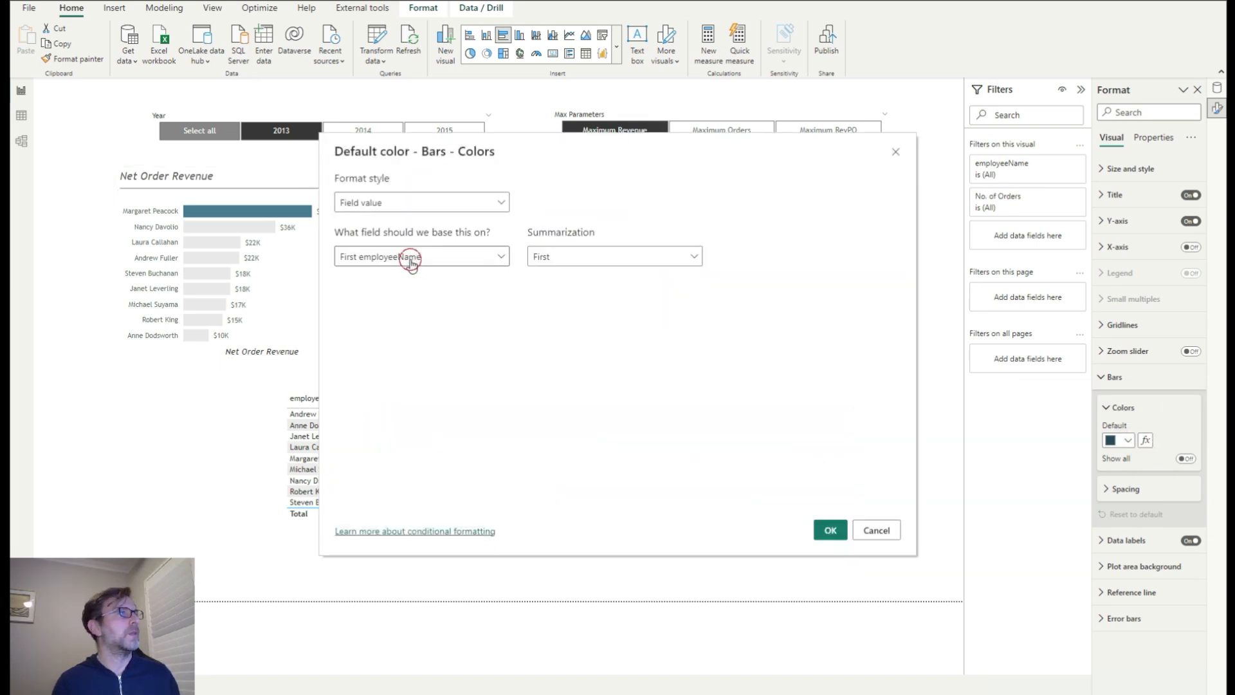
{"action": "left_click", "coordinate": [412, 257]}
{"action": "type", "text": "bar"}
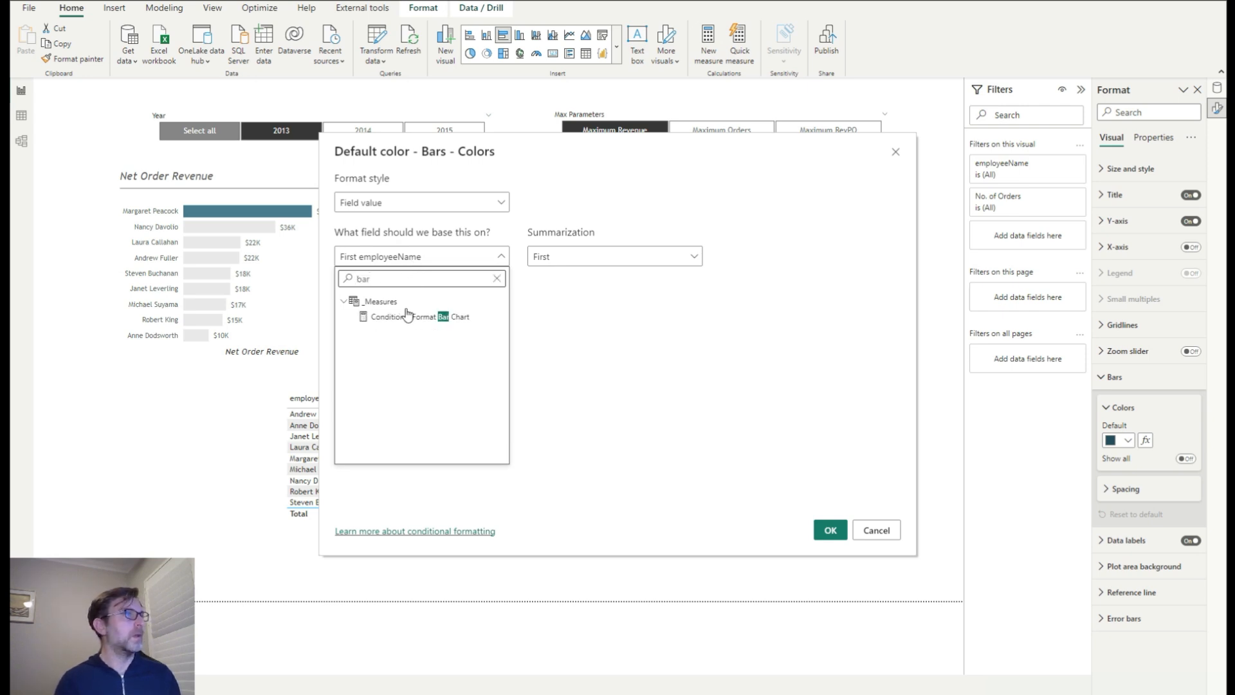
{"action": "left_click", "coordinate": [407, 315]}
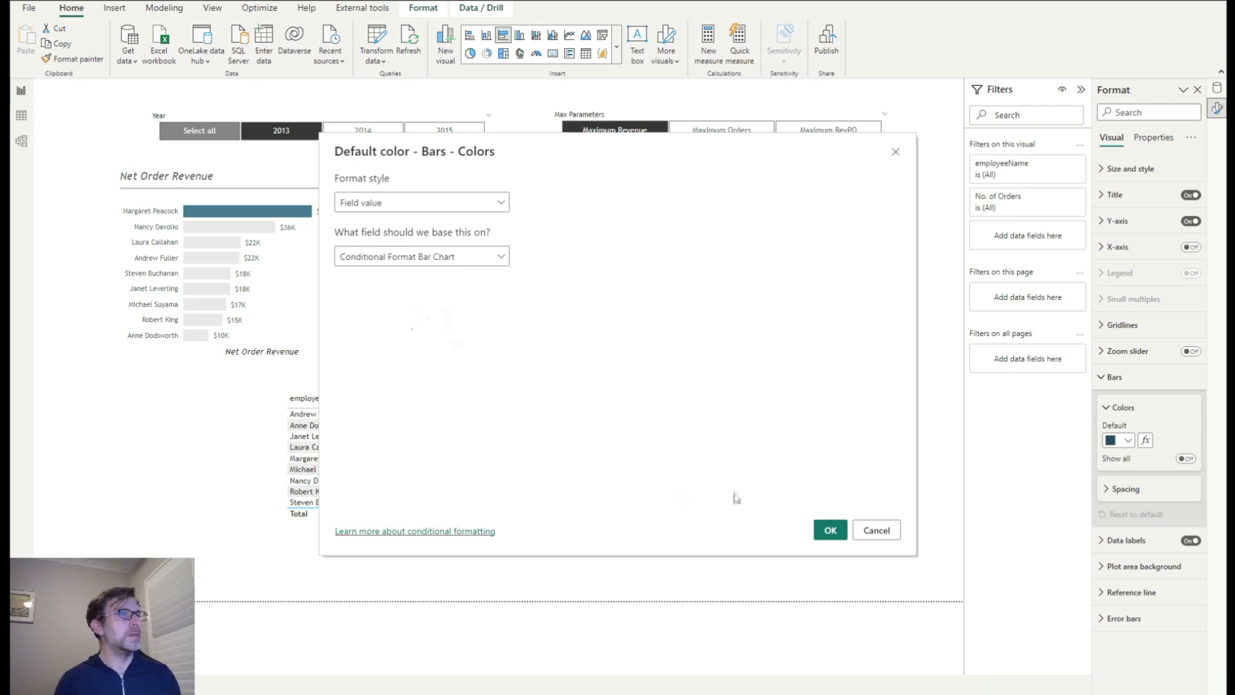
{"action": "left_click", "coordinate": [829, 530]}
Colour the bars of the Revenue Per Order (RevPO) chart by field value, based on the Conditional Format Bar Chart measure
{"action": "left_click", "coordinate": [852, 313]}
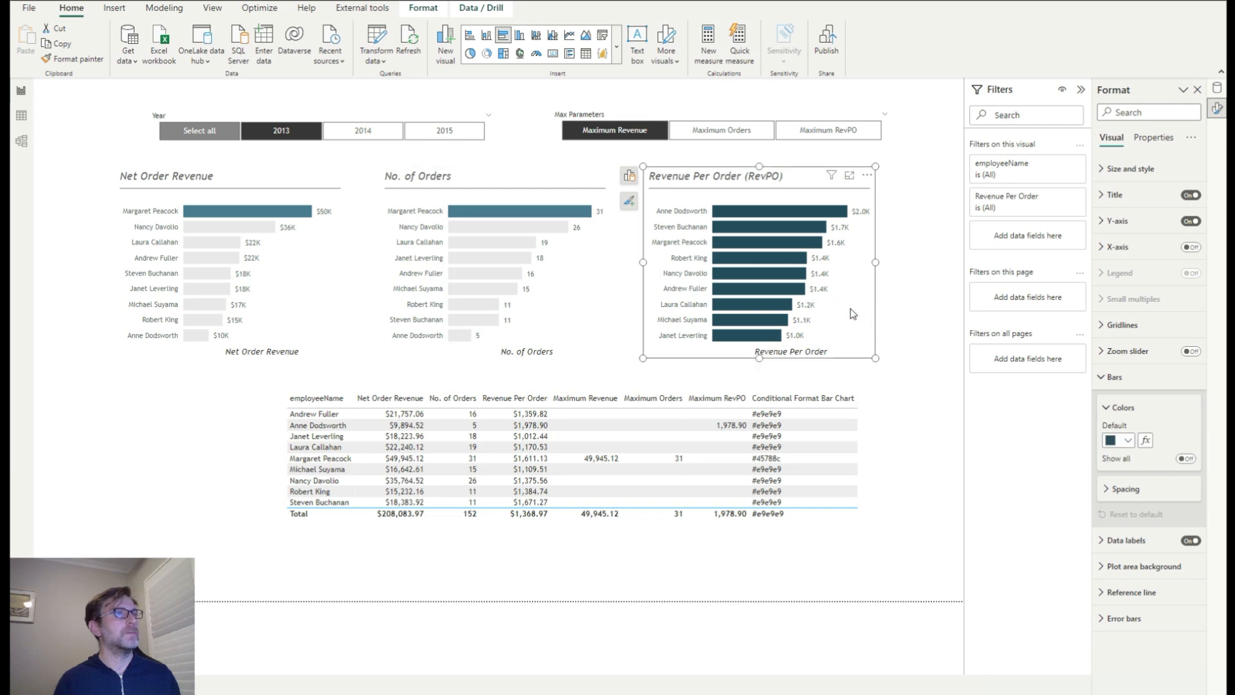
{"action": "left_click", "coordinate": [1144, 440]}
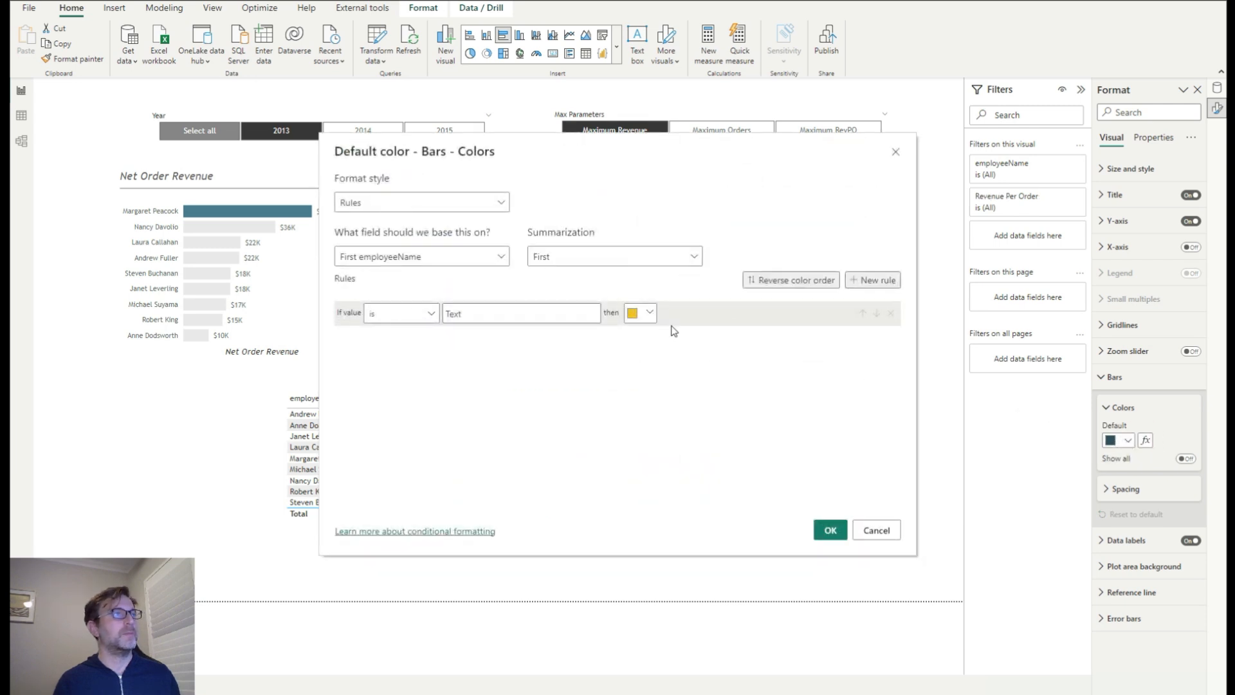
{"action": "left_click", "coordinate": [469, 204]}
{"action": "left_click", "coordinate": [396, 261]}
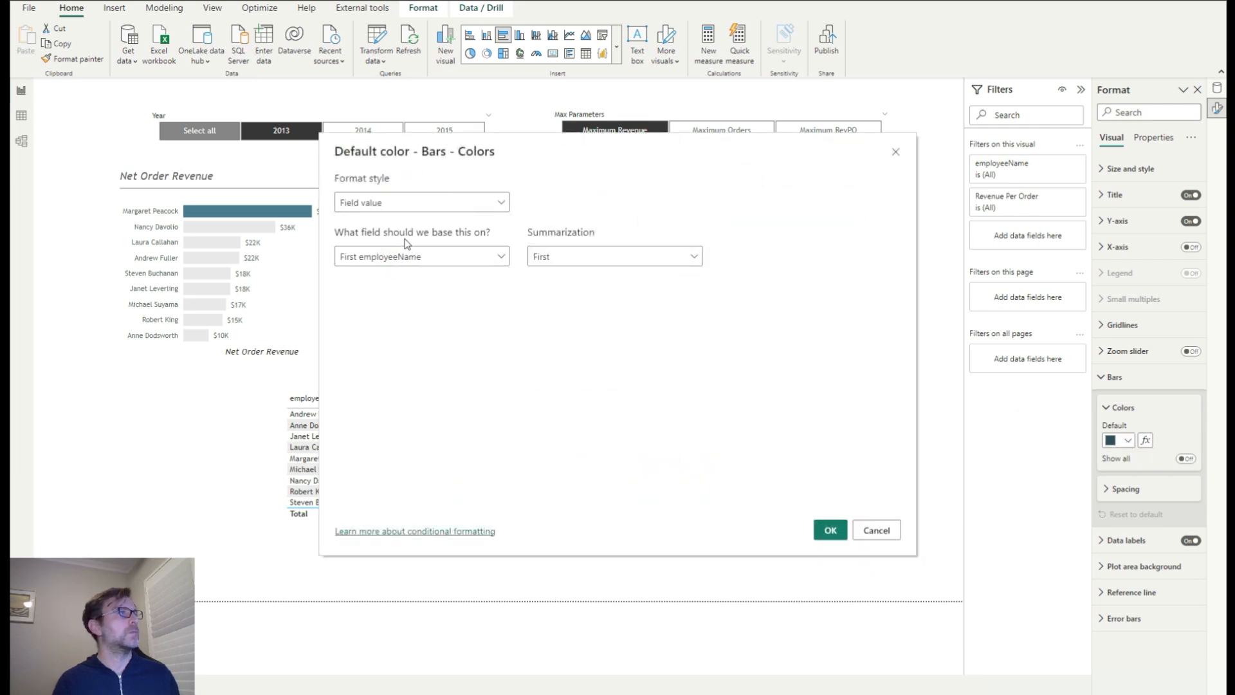
{"action": "left_click", "coordinate": [410, 257]}
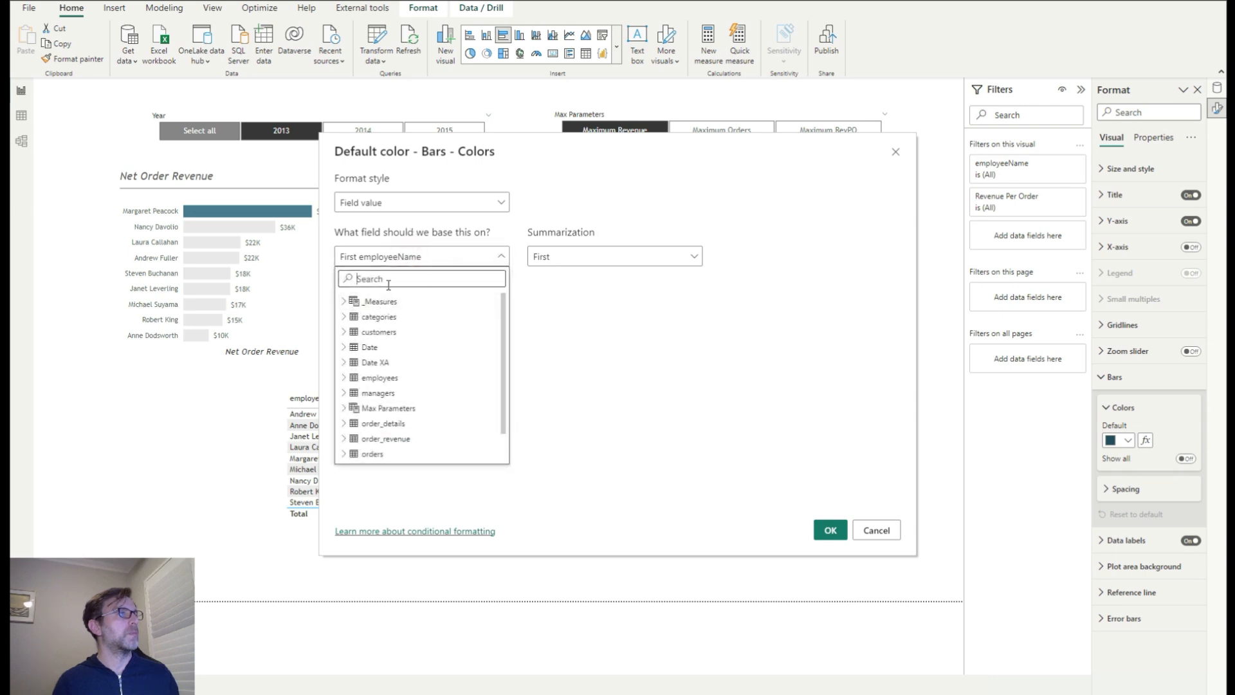
{"action": "type", "text": "form"}
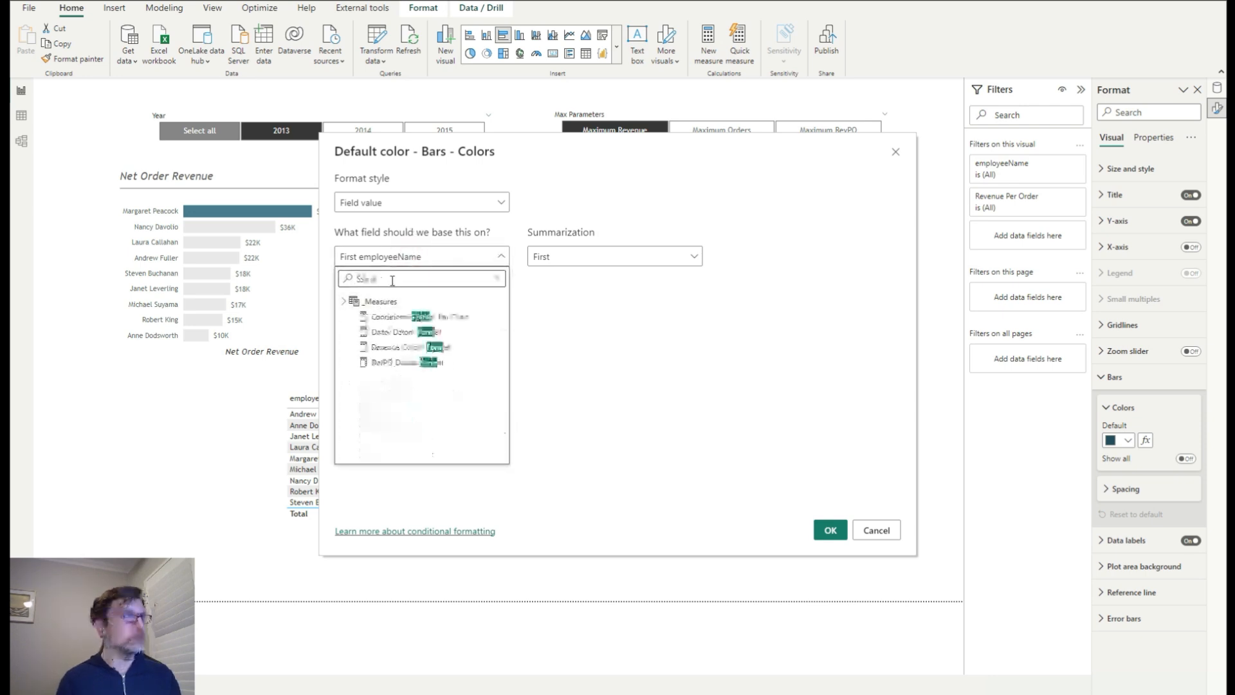
{"action": "left_click", "coordinate": [412, 318]}
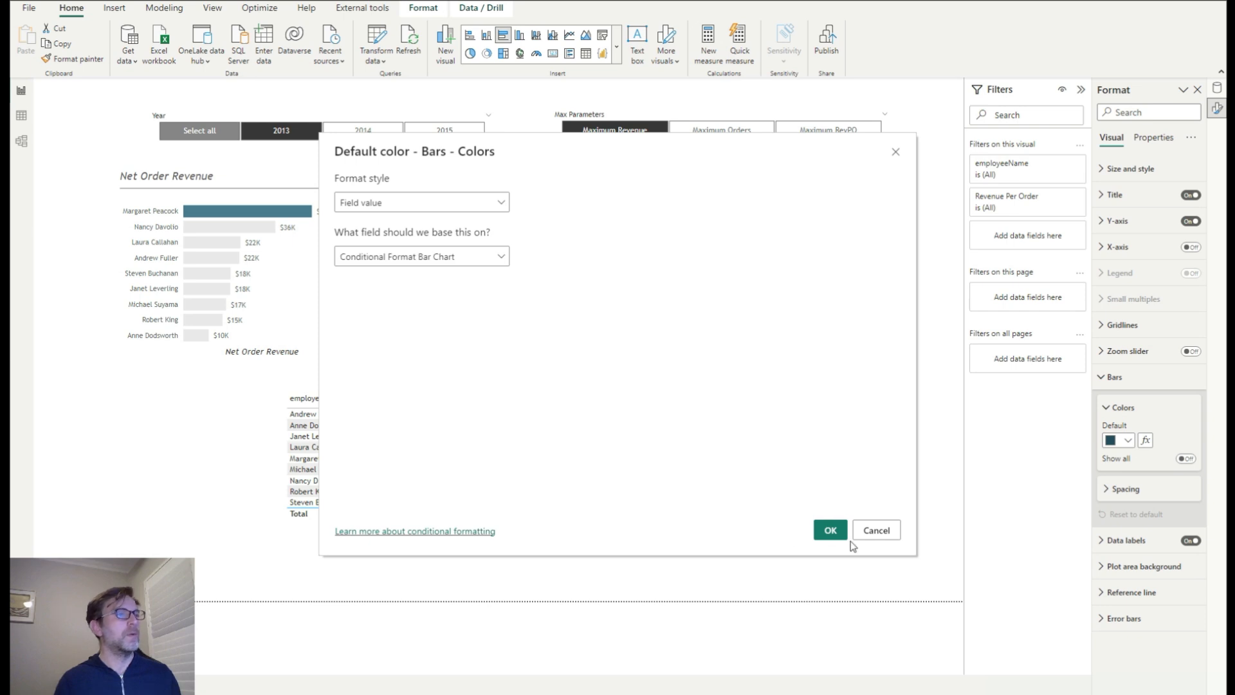
{"action": "left_click", "coordinate": [831, 530]}
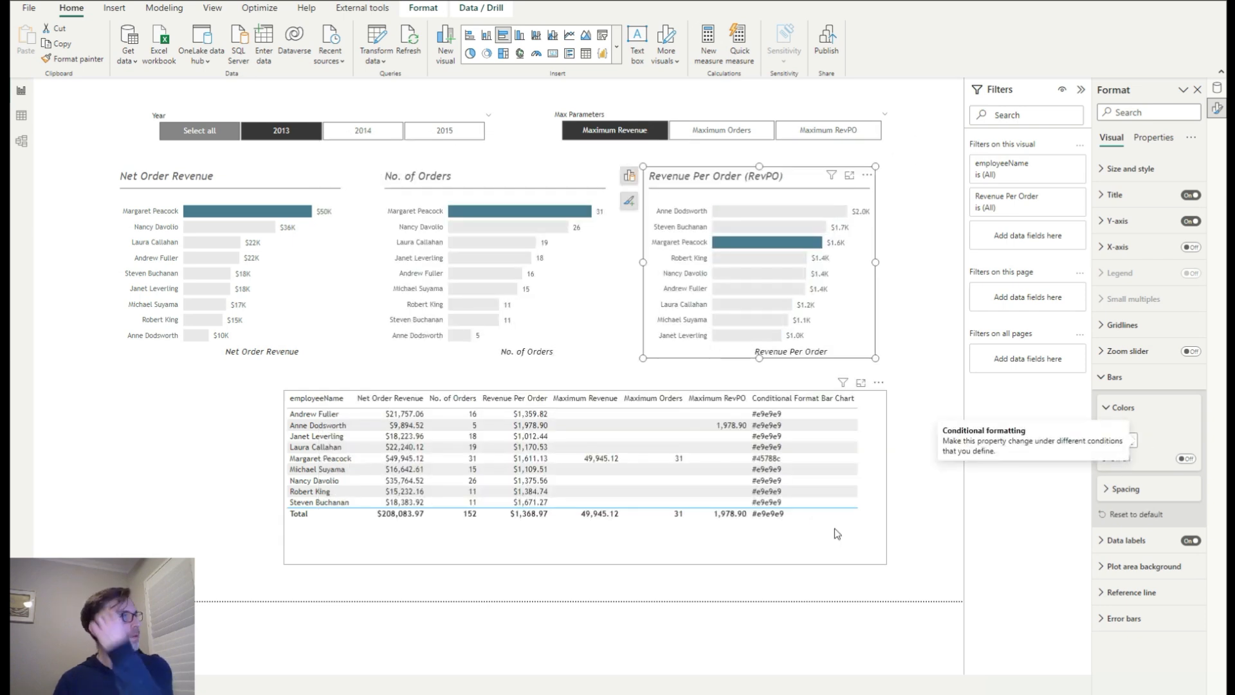
Shift the employee table slightly left and test the highlighting with Maximum Orders and Maximum RevPO, switching the year from 2013 to 2014 and 2015
{"action": "left_click_drag", "start_coordinate": [606, 556], "coordinate": [537, 561]}
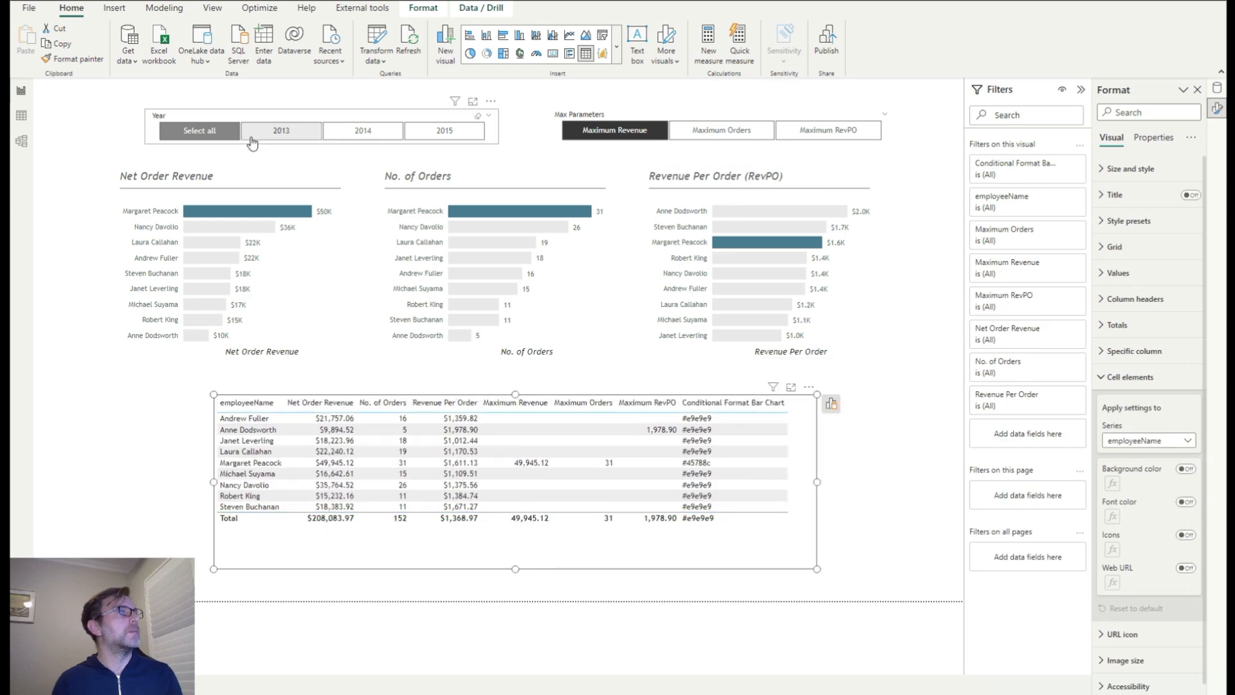
{"action": "left_click", "coordinate": [288, 138]}
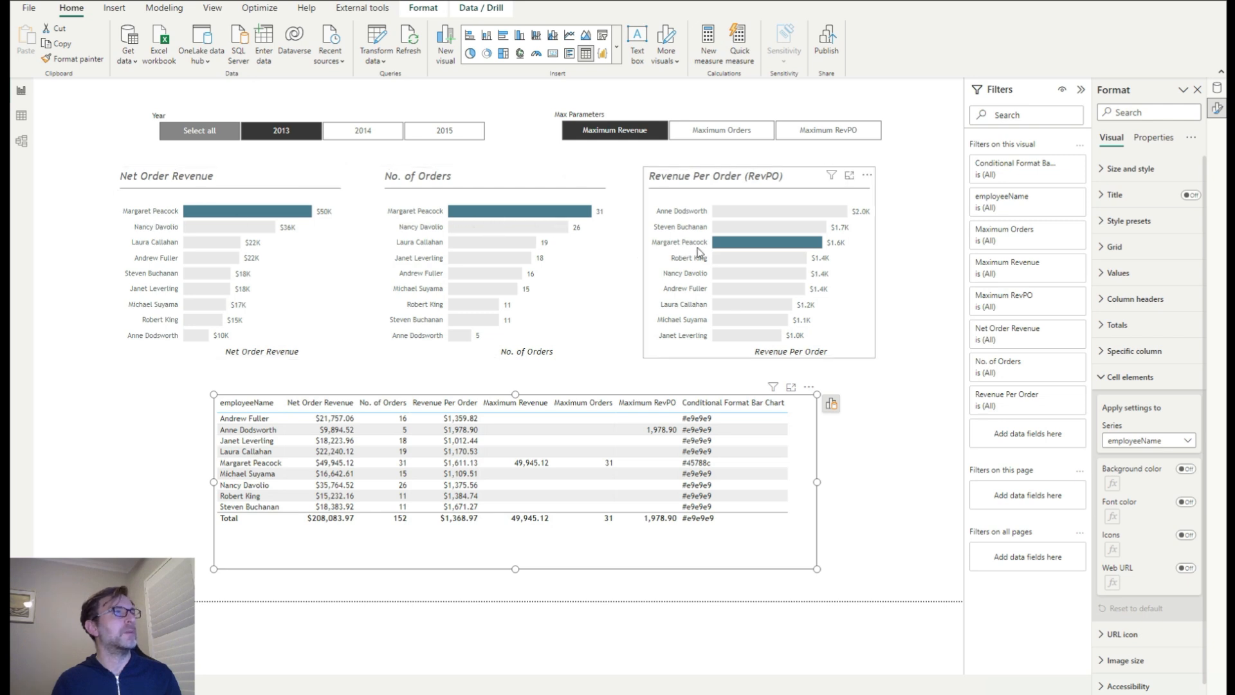
{"action": "left_click", "coordinate": [727, 132]}
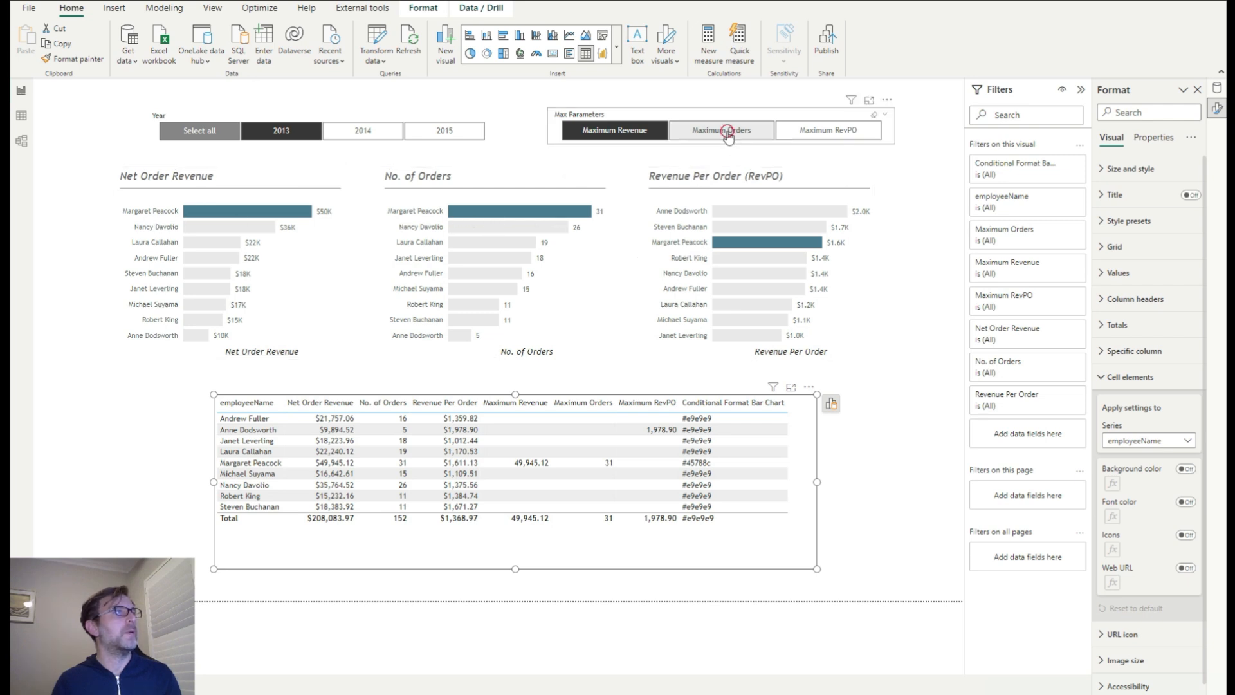
{"action": "left_click", "coordinate": [835, 135]}
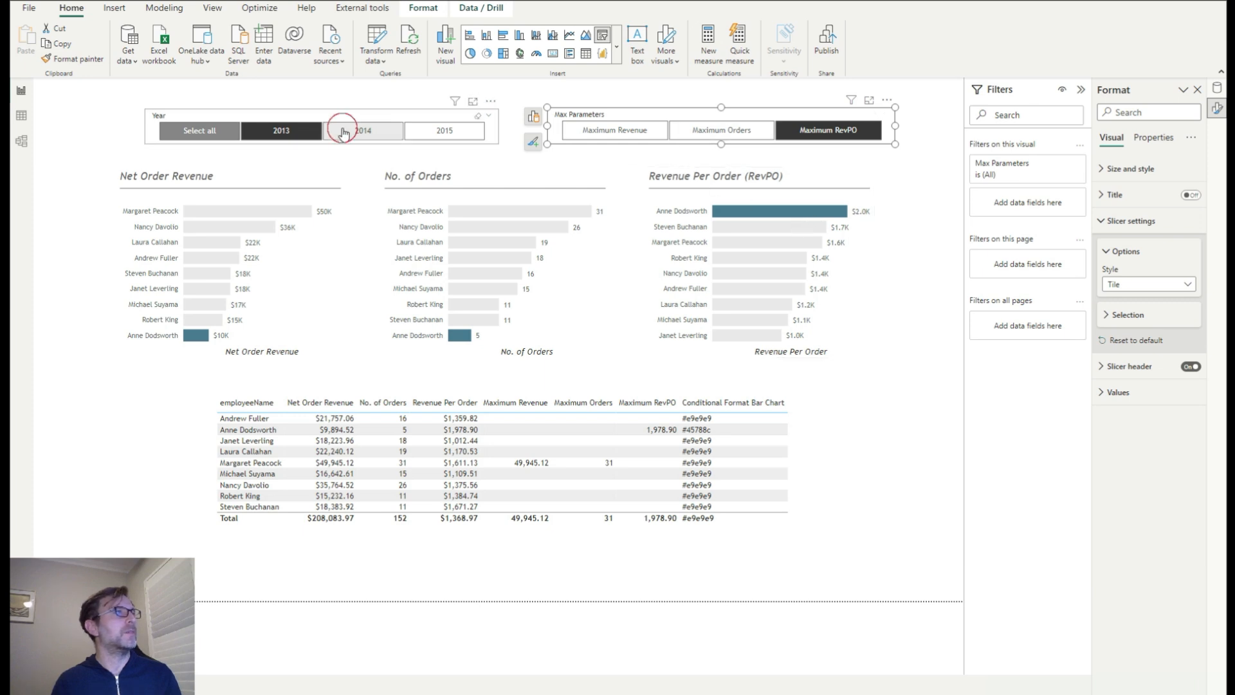
{"action": "left_click", "coordinate": [373, 134]}
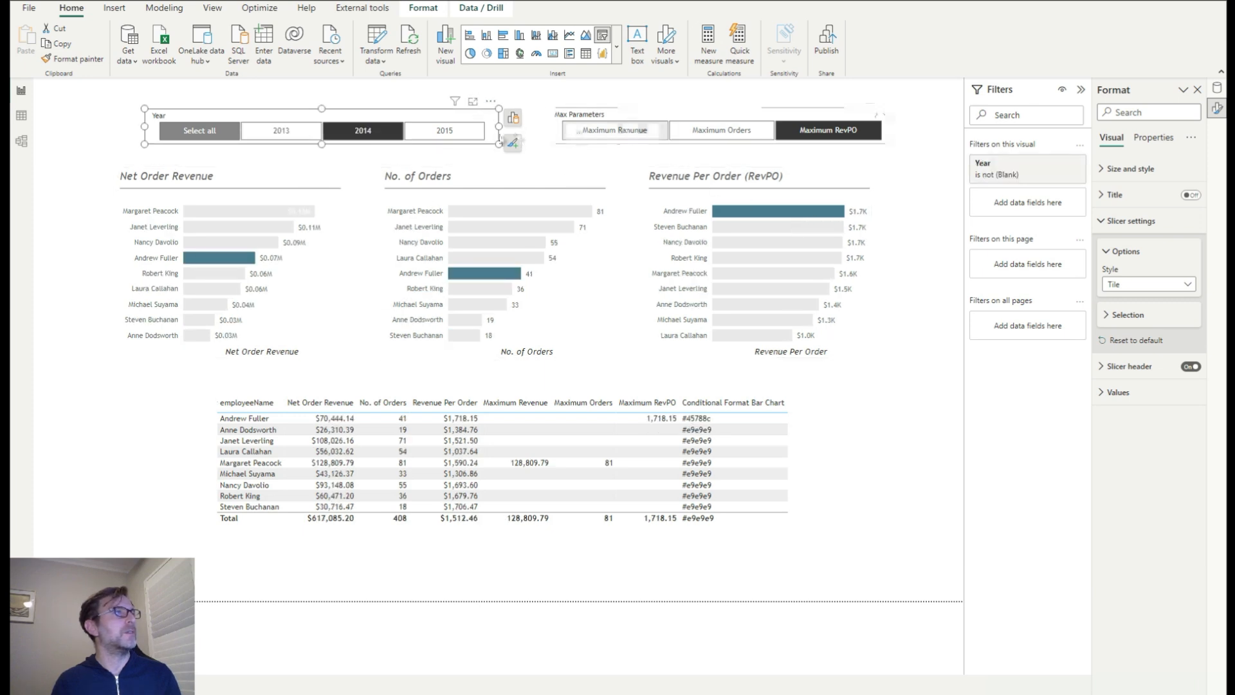
{"action": "left_click", "coordinate": [460, 131]}
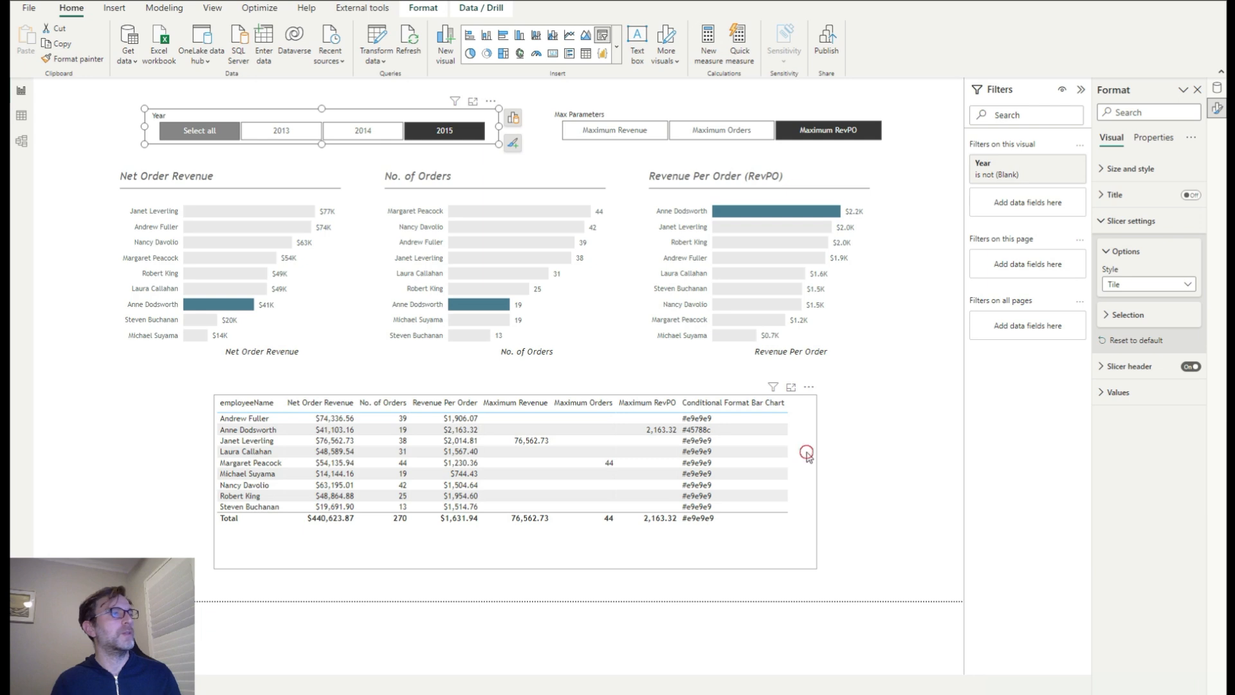
Colour the cell backgrounds of every employee table column, starting with employeeName, by field value based on the Conditional Format Bar Chart measure
{"action": "left_click", "coordinate": [630, 540]}
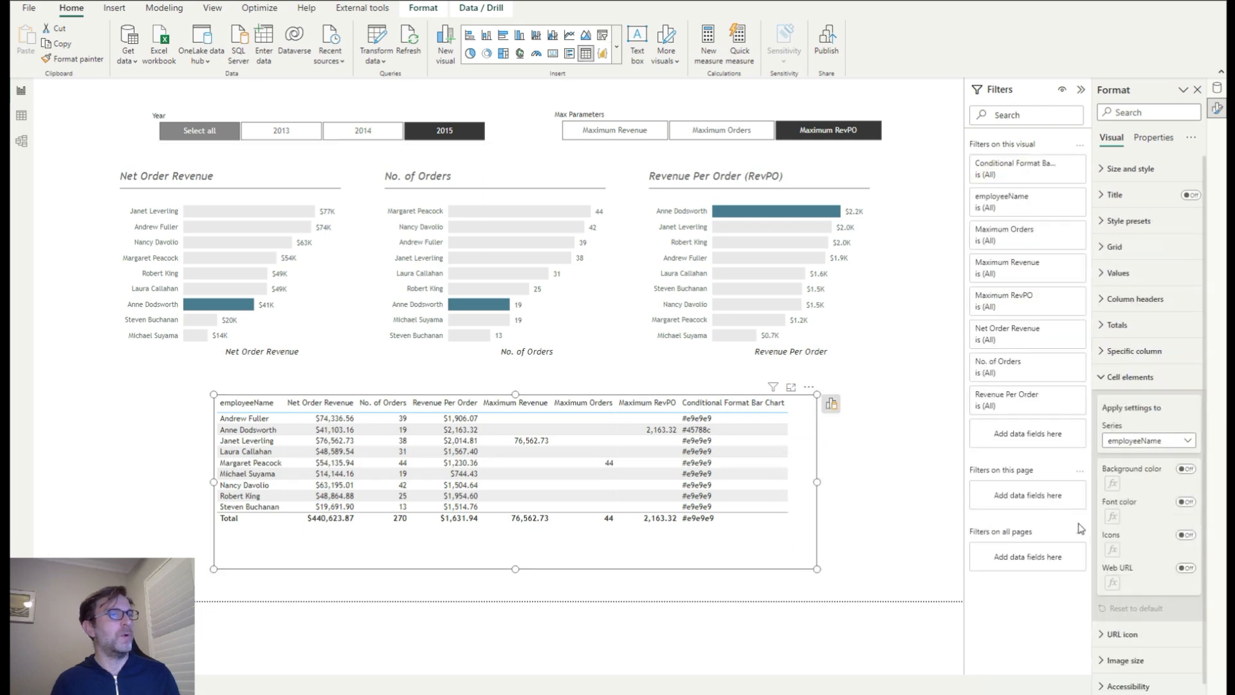
{"action": "left_click", "coordinate": [1132, 440]}
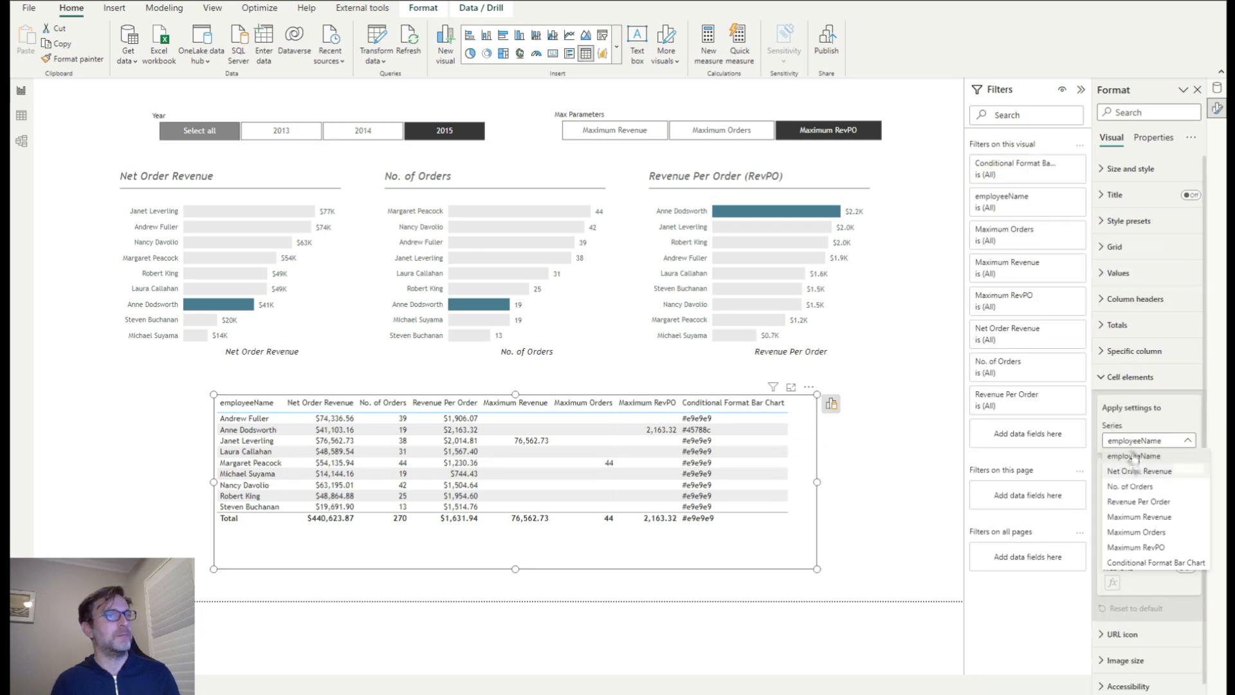
{"action": "left_click", "coordinate": [1133, 454]}
{"action": "left_click", "coordinate": [1185, 468]}
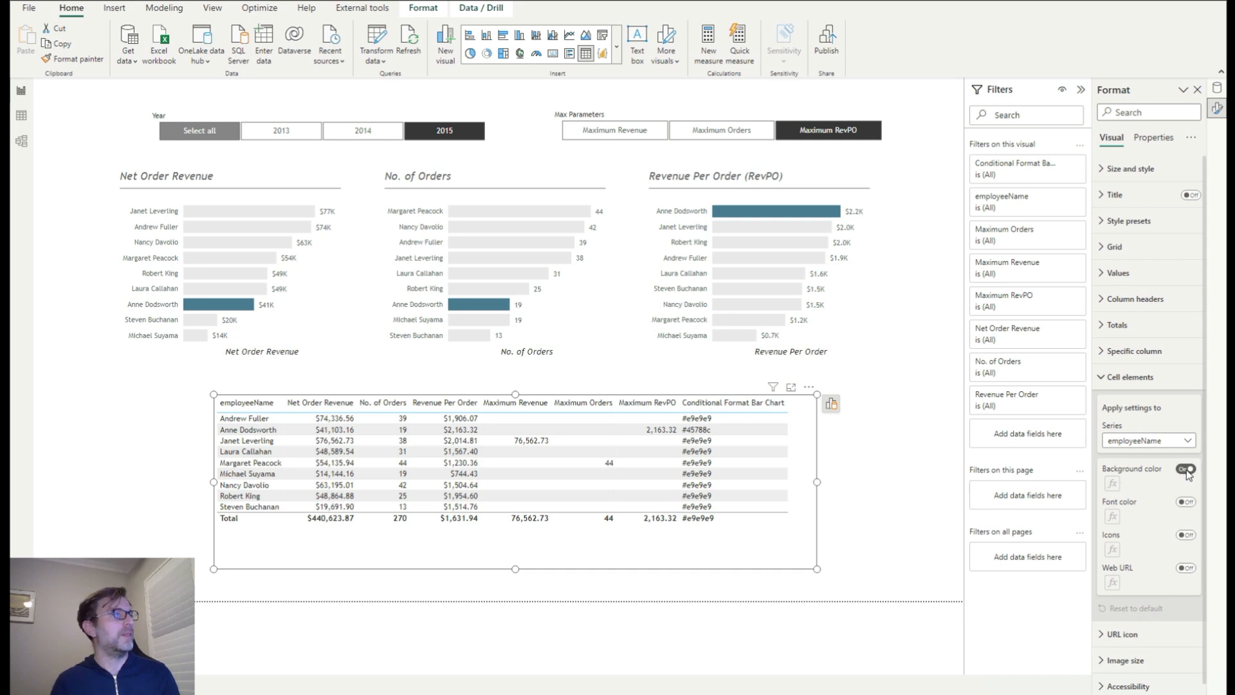
{"action": "left_click", "coordinate": [444, 203]}
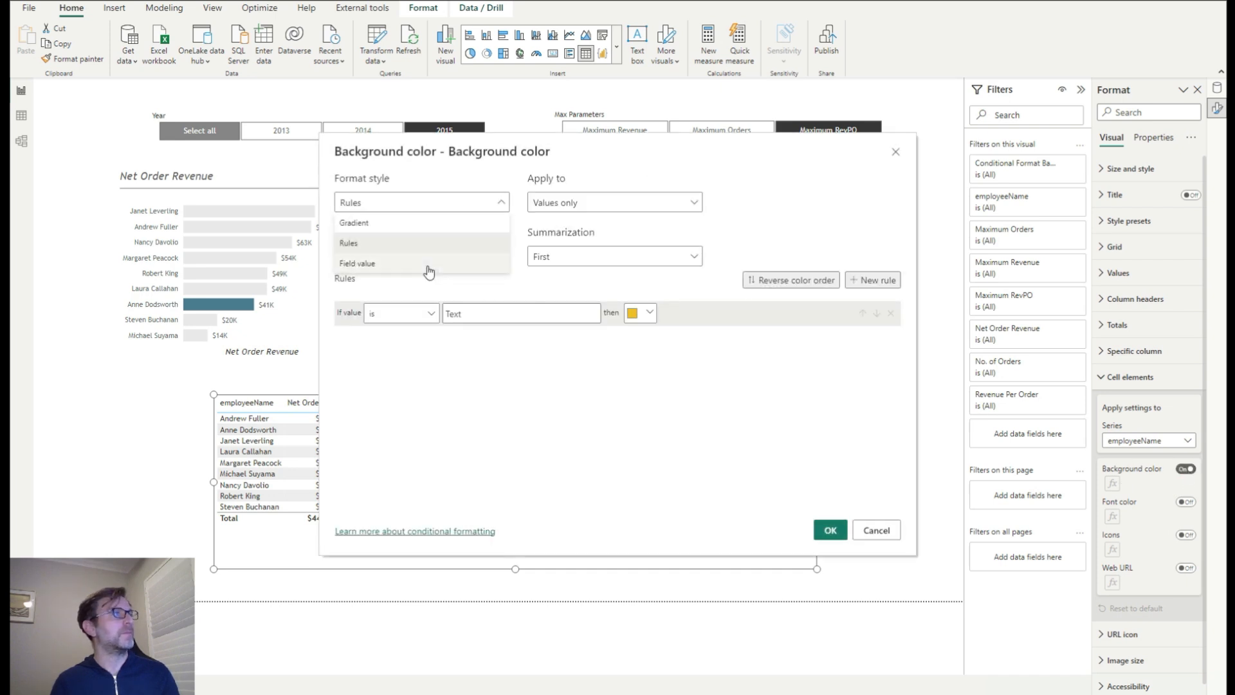
{"action": "left_click", "coordinate": [426, 266]}
{"action": "left_click", "coordinate": [428, 257]}
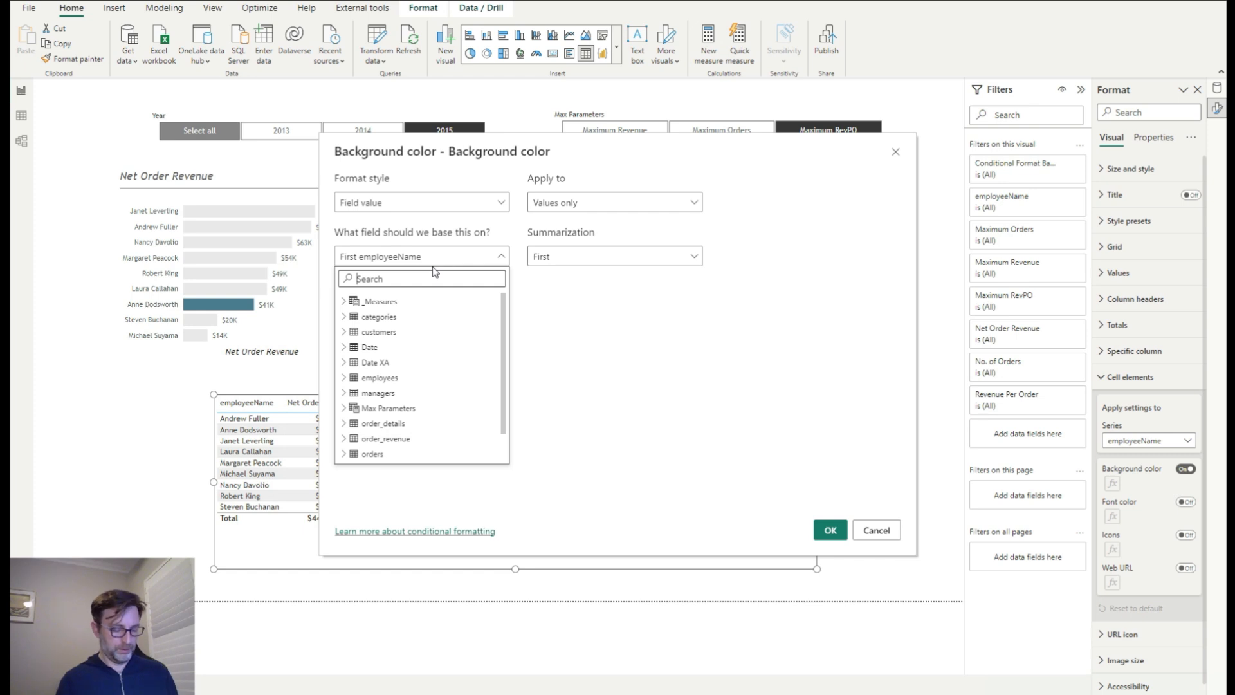
{"action": "type", "text": "form"}
{"action": "left_click", "coordinate": [437, 316]}
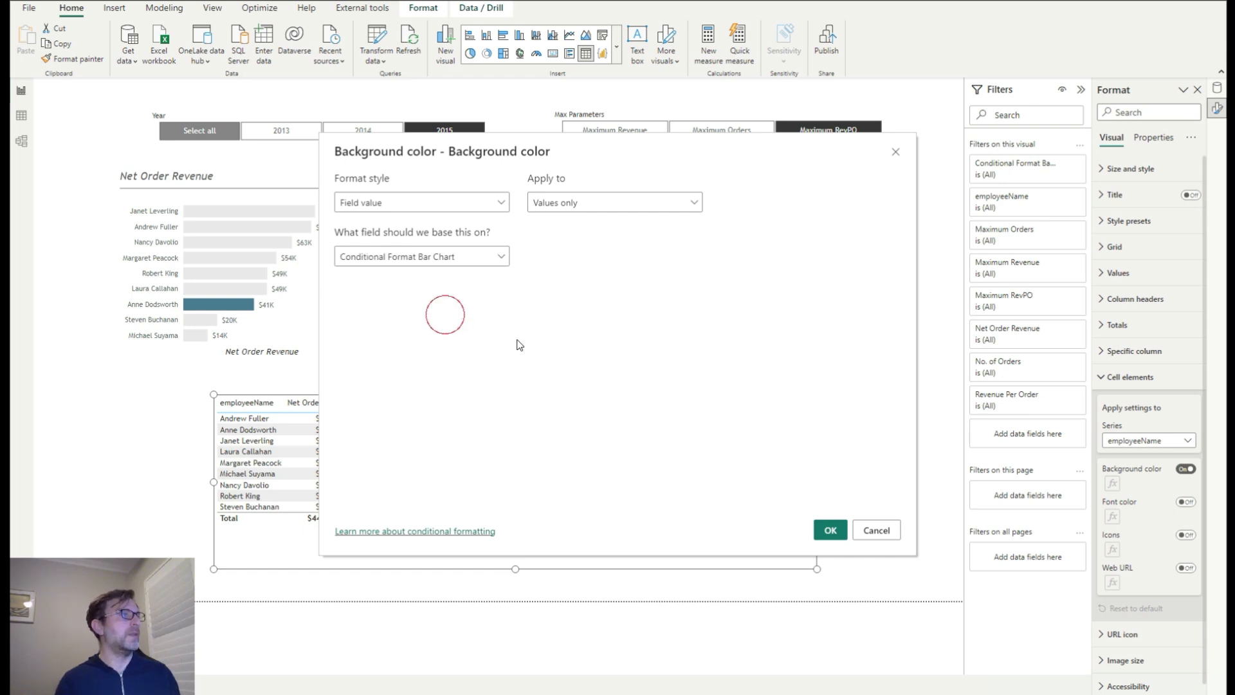
{"action": "left_click", "coordinate": [831, 531]}
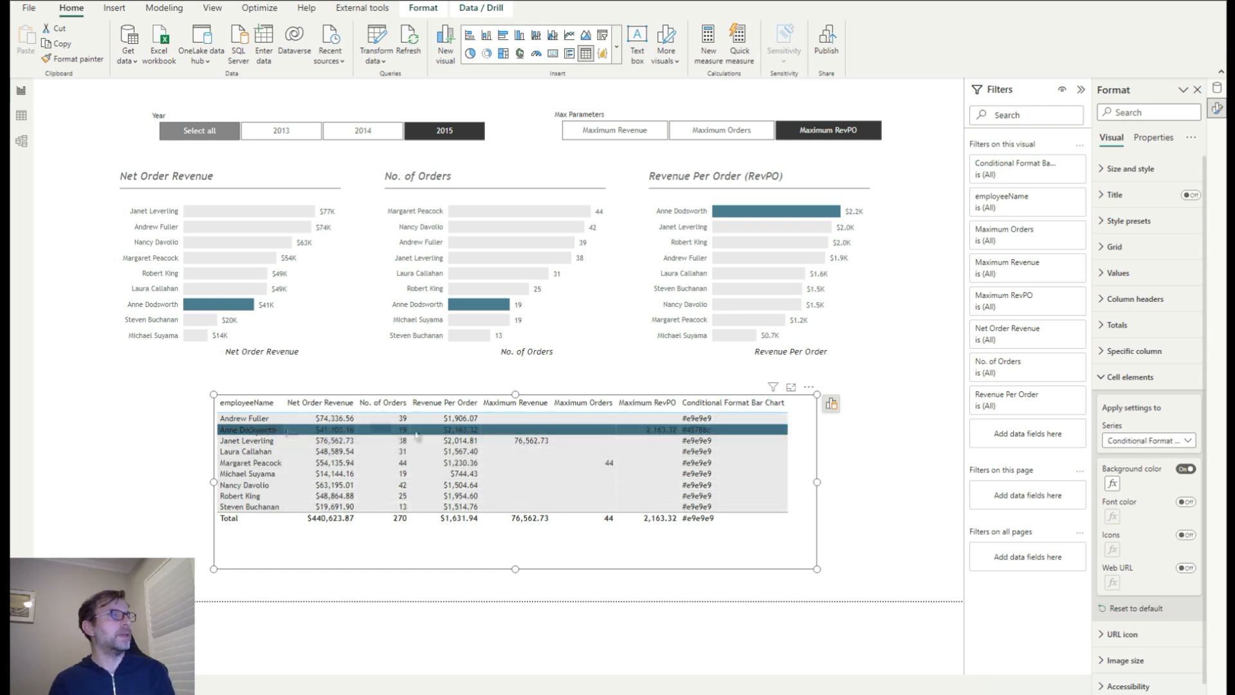
{"action": "left_click", "coordinate": [1148, 440]}
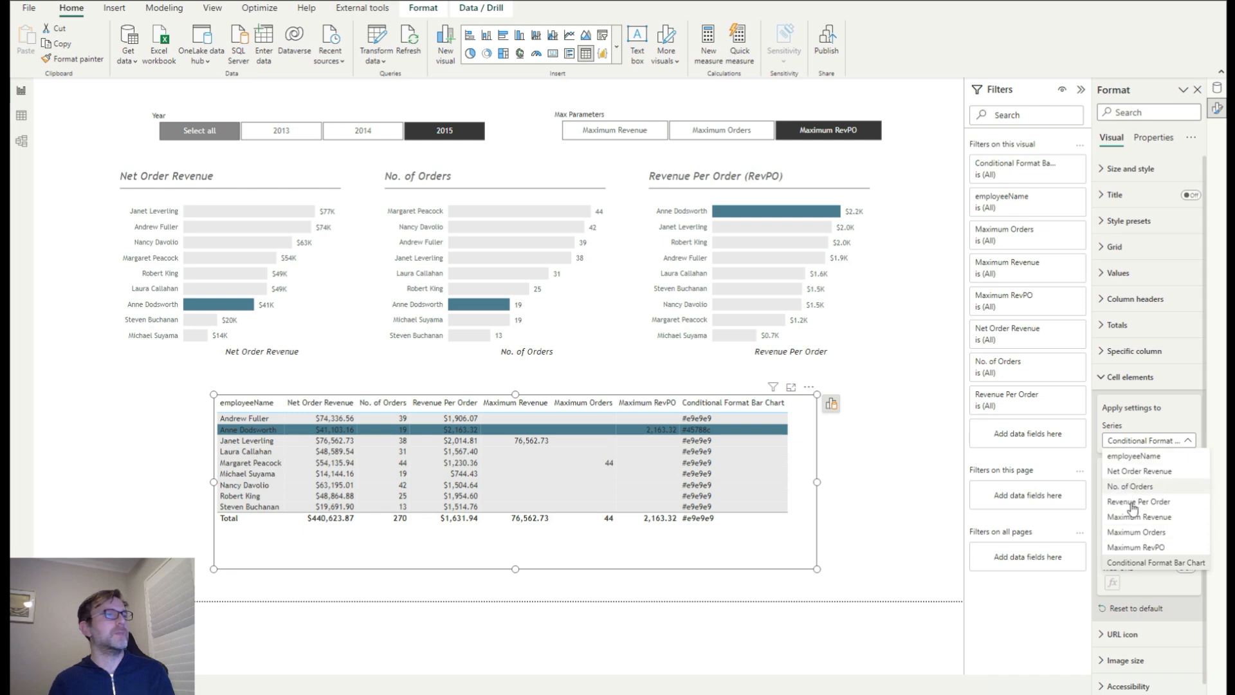
{"action": "left_click", "coordinate": [897, 400]}
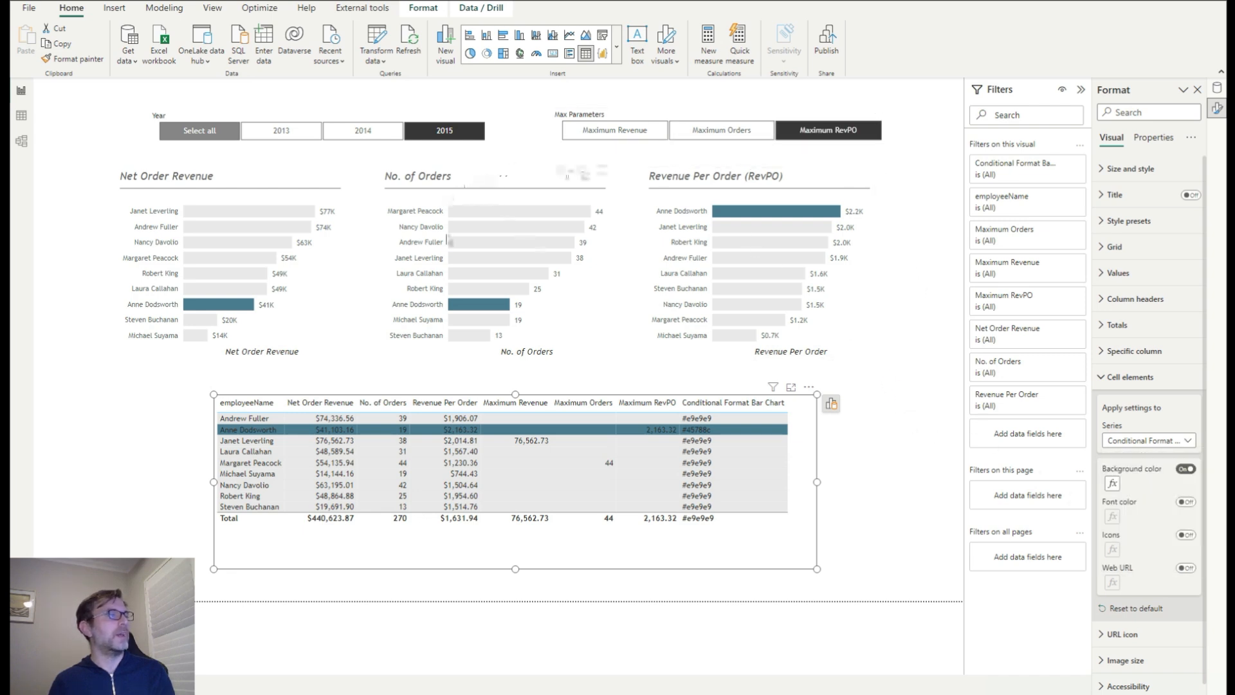
Switch to the finished Northwind KPI report showing the employee performance page with its dynamic title banner
{"action": "mouse_move", "coordinate": [165, 692]}
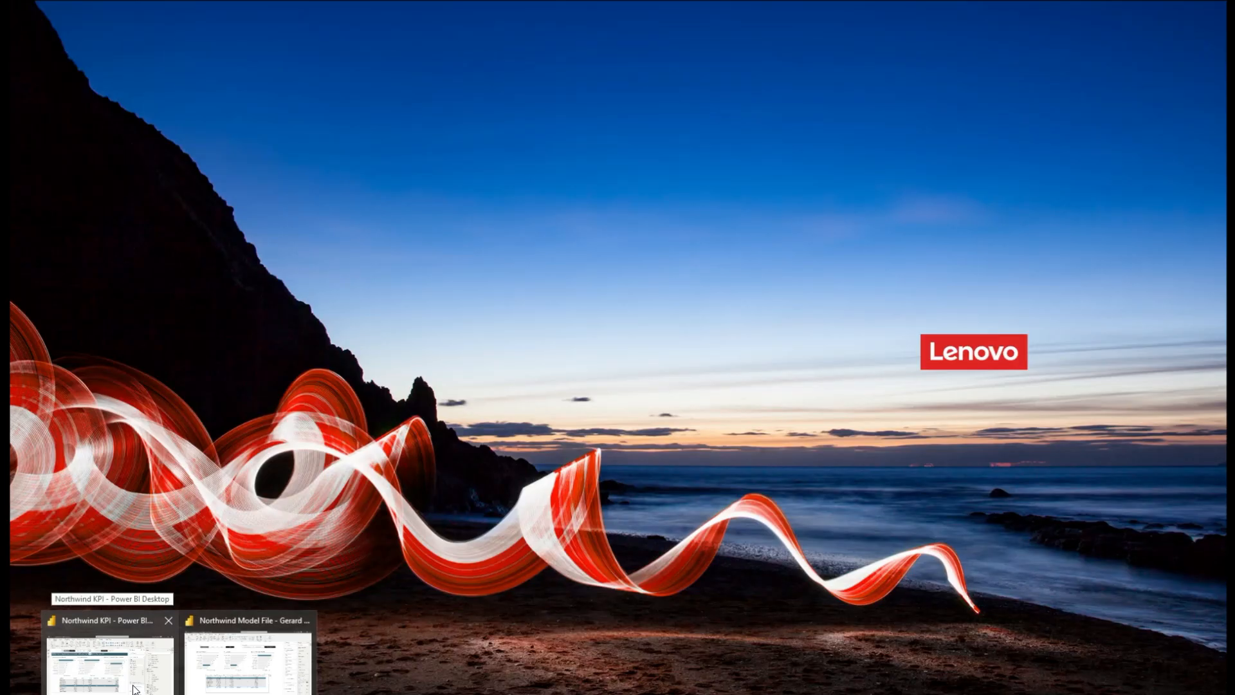
{"action": "left_click", "coordinate": [135, 689]}
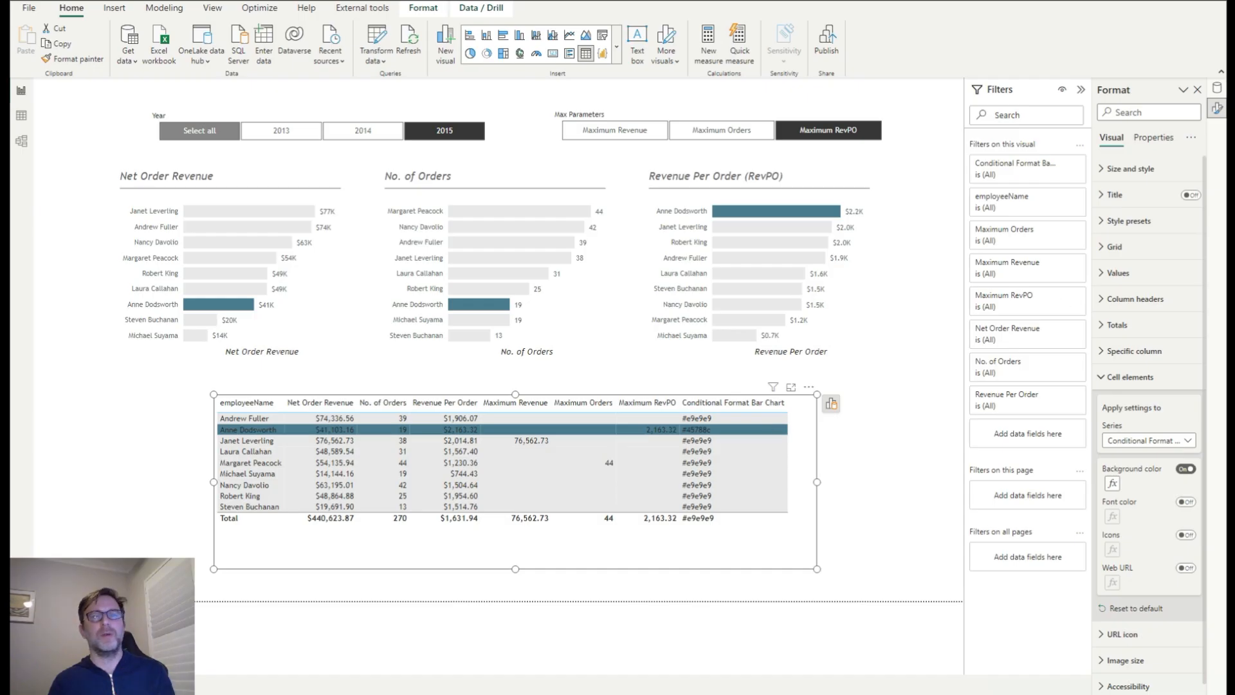
{"action": "left_click_drag", "start_coordinate": [1234, 29], "coordinate": [796, 48]}
{"action": "left_click", "coordinate": [1124, 41]}
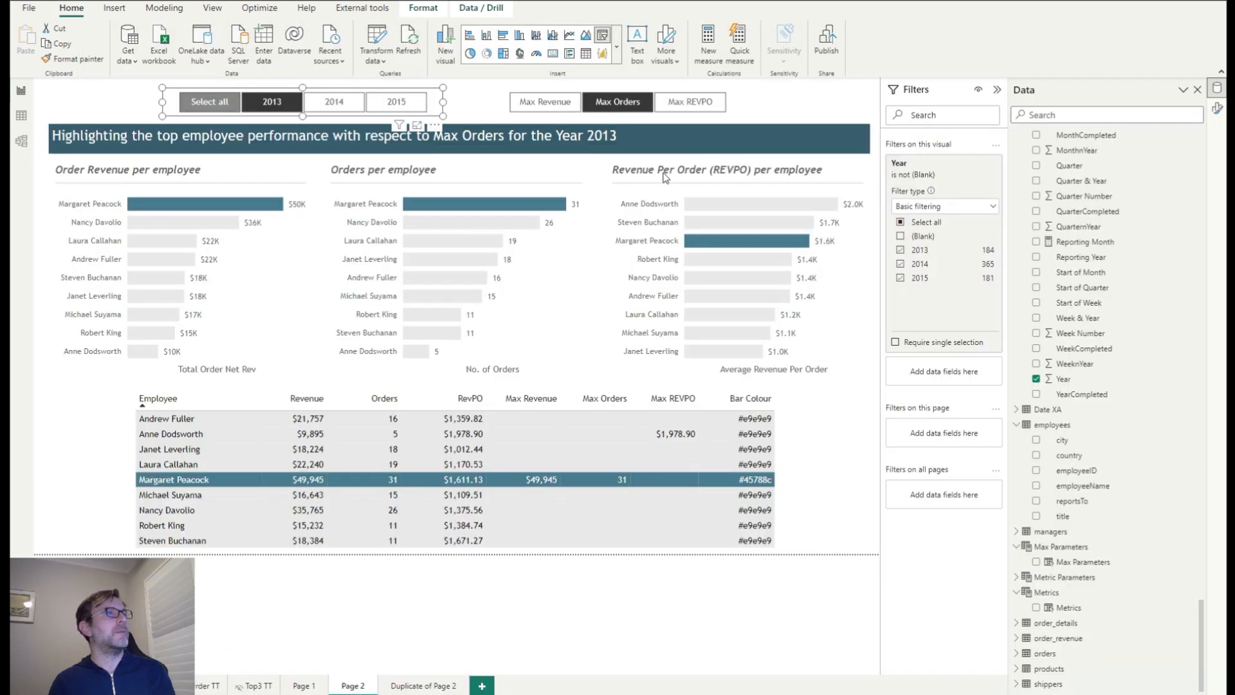
{"action": "left_click", "coordinate": [779, 92]}
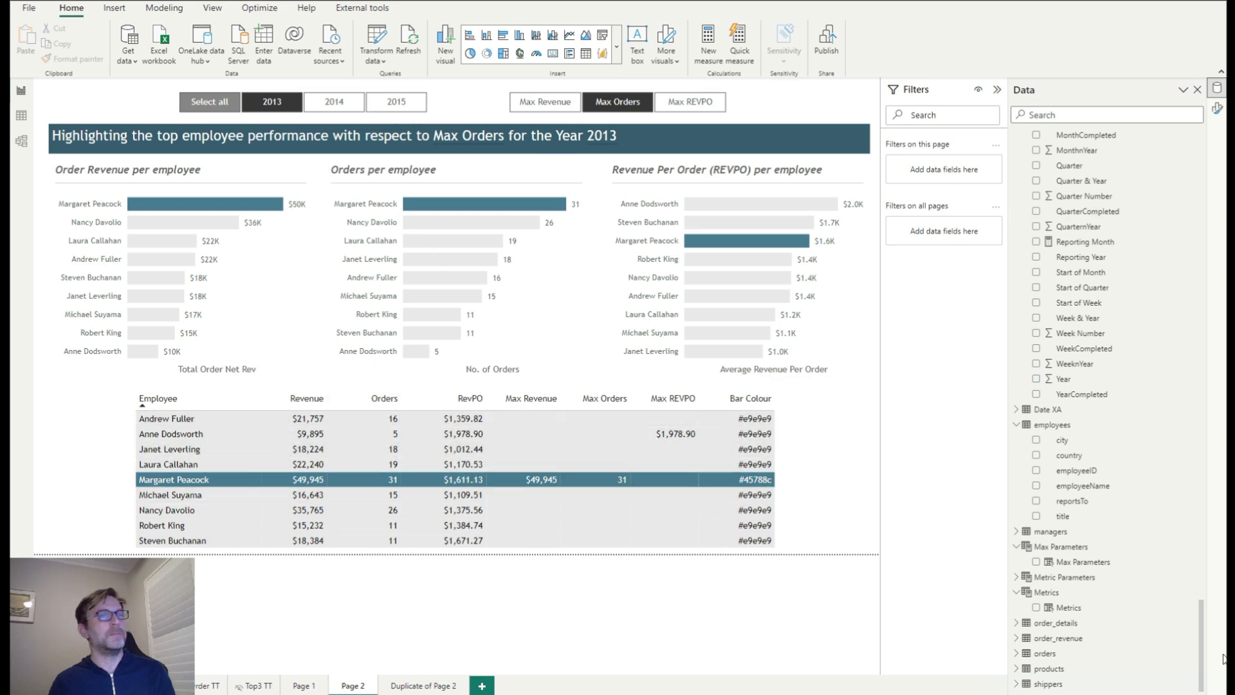
Search the data fields for "font" and open the formula of the Colour Format Employee Order Bar Font measure
{"action": "left_click_drag", "start_coordinate": [1201, 644], "coordinate": [1187, 155]}
{"action": "left_click", "coordinate": [1154, 121]}
{"action": "type", "text": "form"}
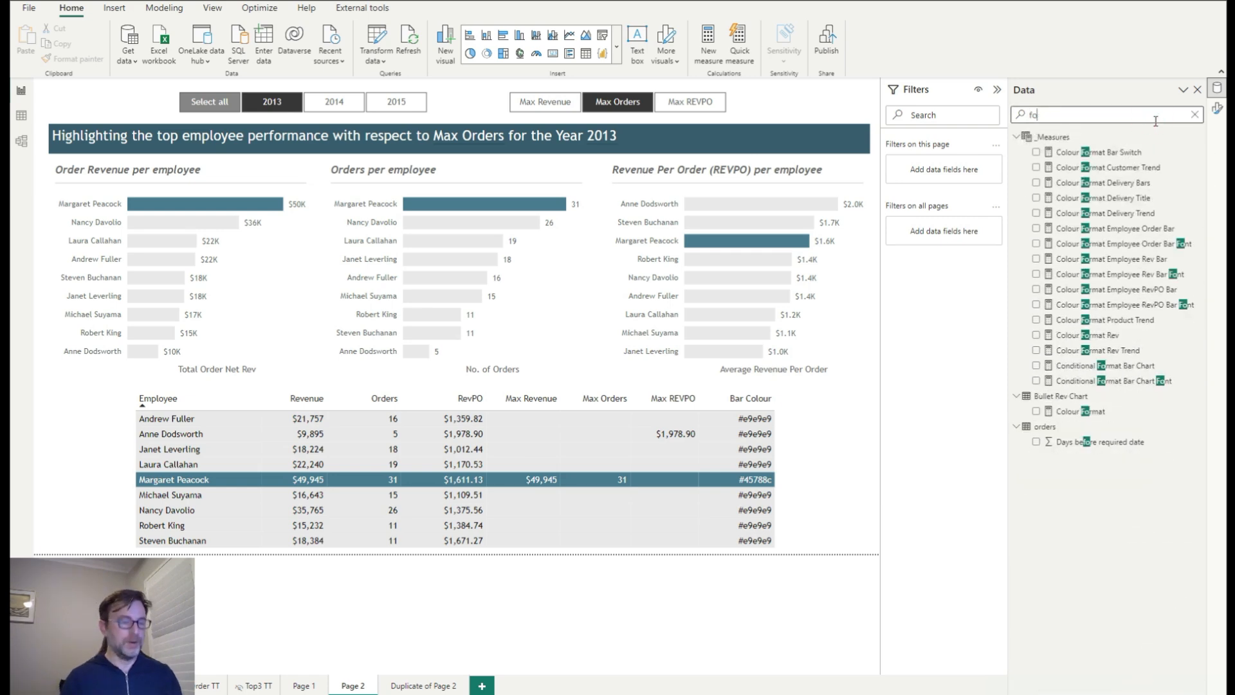
{"action": "key", "text": "BackSpace"}
{"action": "key", "text": "BackSpace"}
{"action": "key", "text": "BackSpace"}
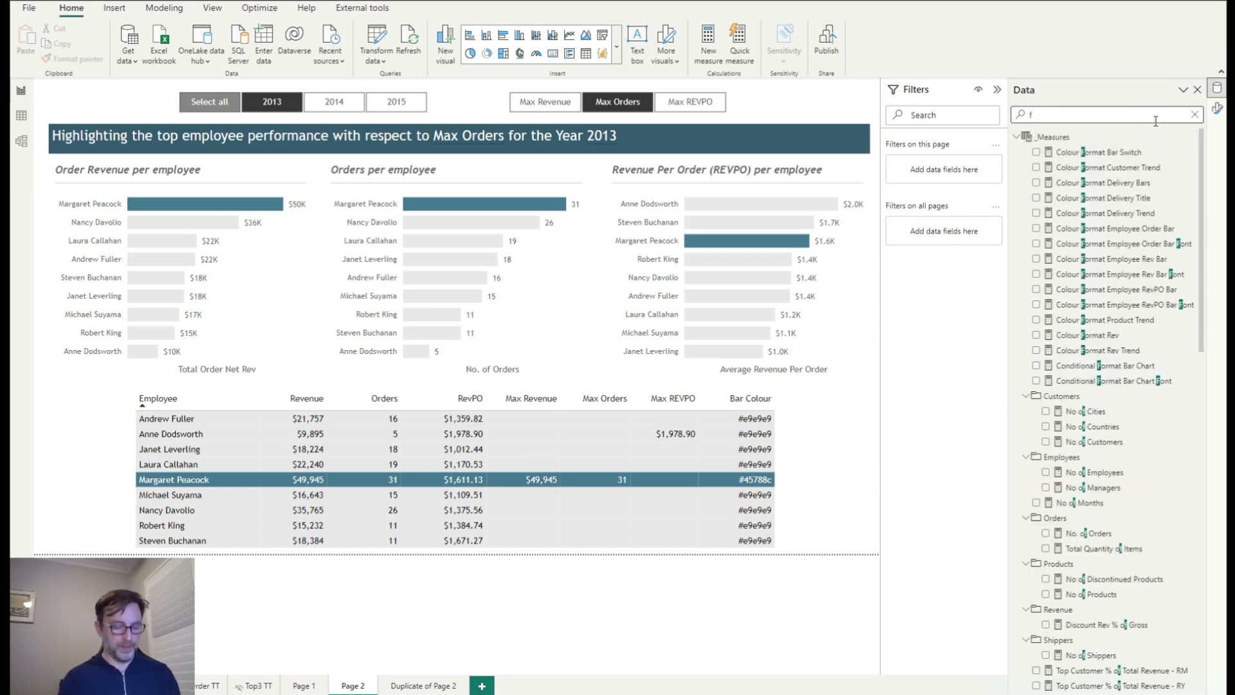
{"action": "type", "text": "ont"}
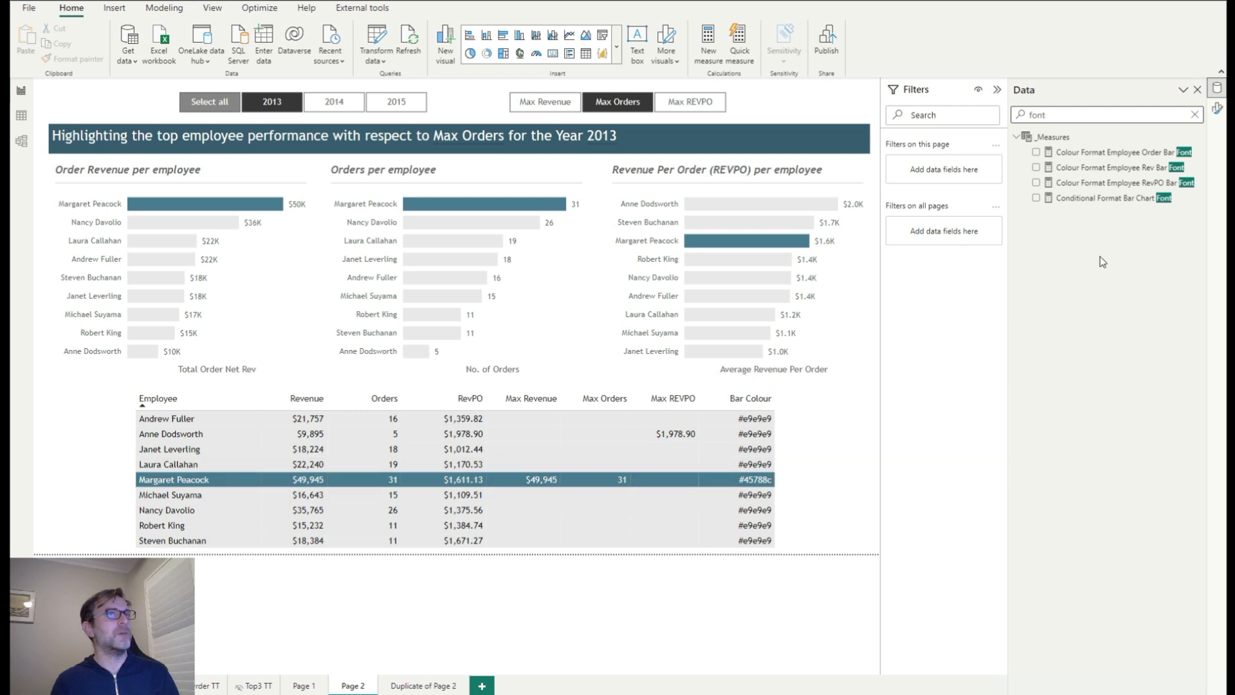
{"action": "left_click", "coordinate": [1131, 153]}
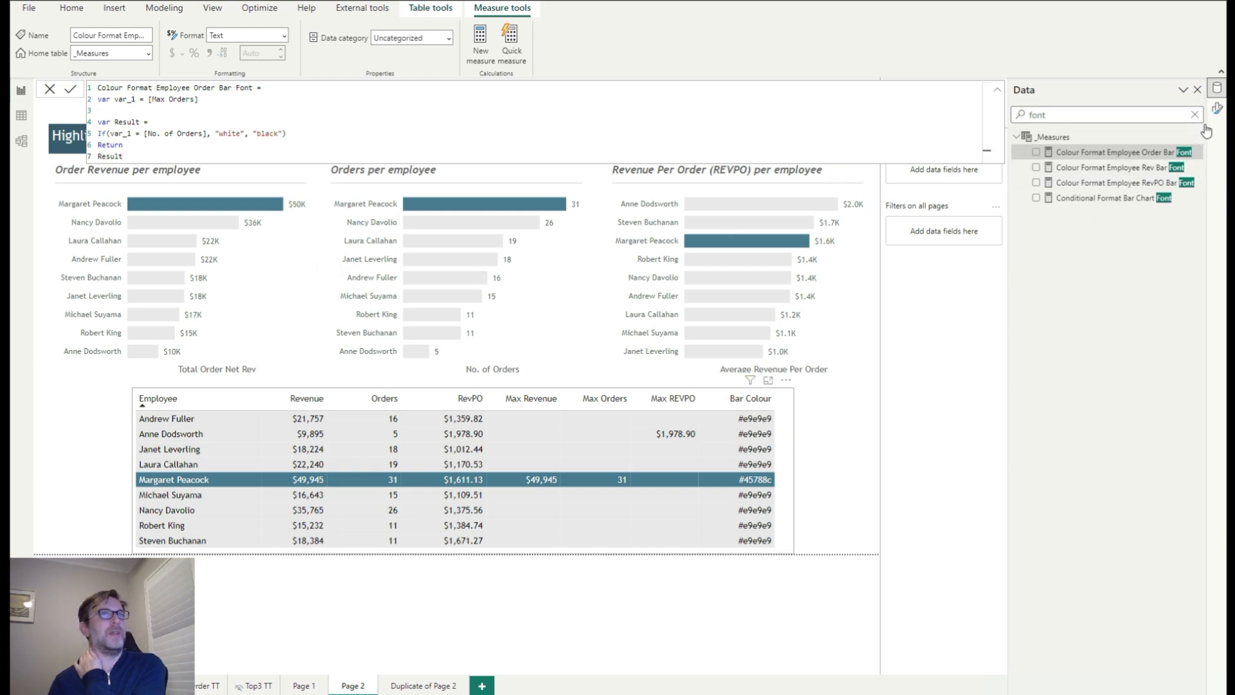
Inspect the font colour conditional formatting of the employee table's Bar Colour series and close it without changes
{"action": "left_click", "coordinate": [1216, 109]}
{"action": "scroll", "coordinate": [1158, 514], "scroll_direction": "down", "scroll_amount": 10}
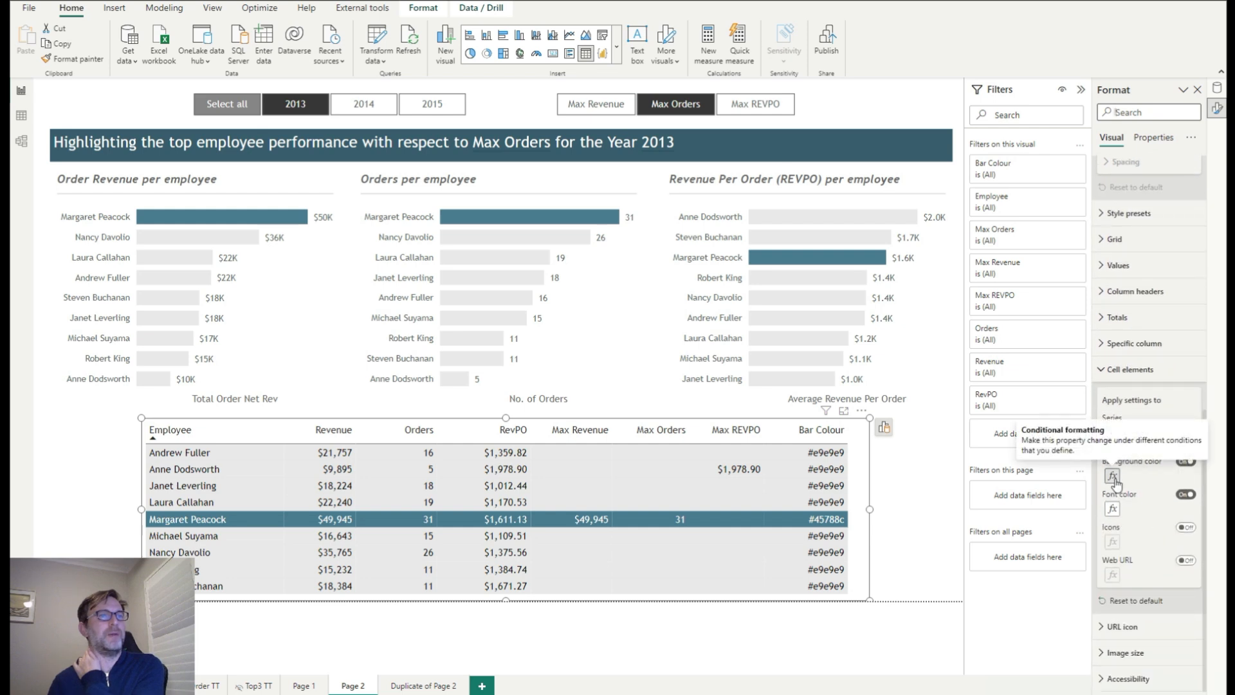
{"action": "left_click", "coordinate": [1112, 510]}
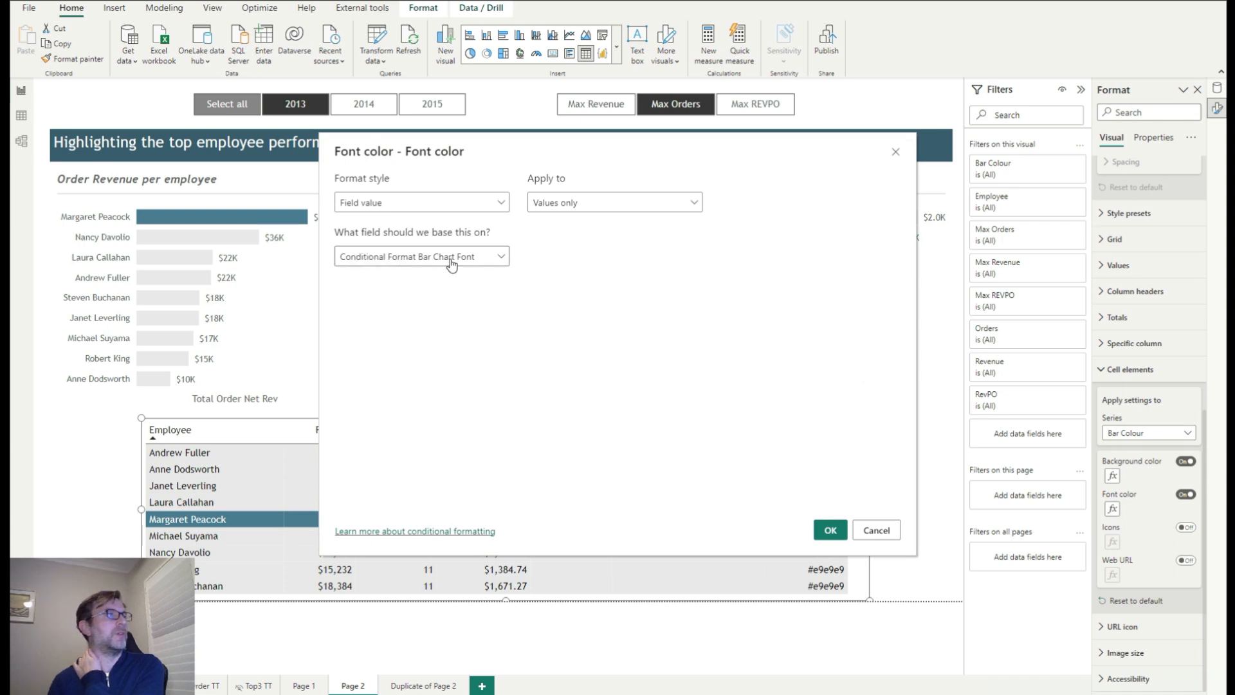
{"action": "left_click", "coordinate": [887, 534]}
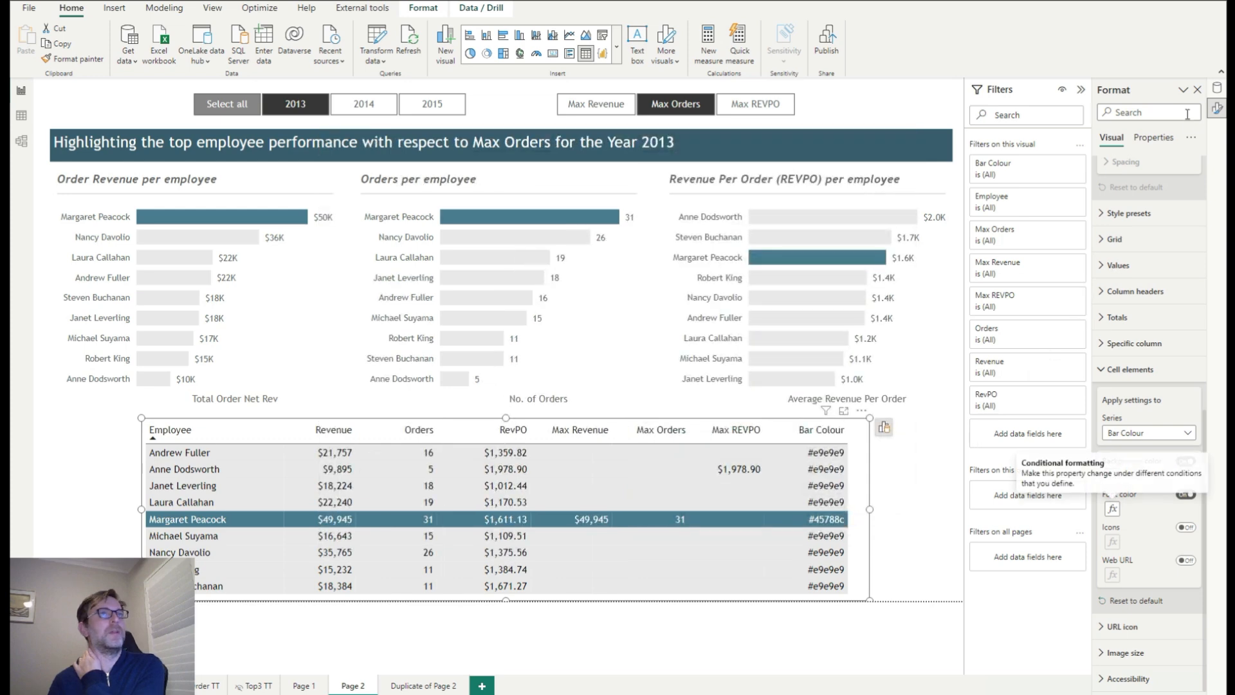
Review the SWITCH formula of the Conditional Format Bar Chart Font measure, then close the formula view
{"action": "left_click", "coordinate": [1216, 90]}
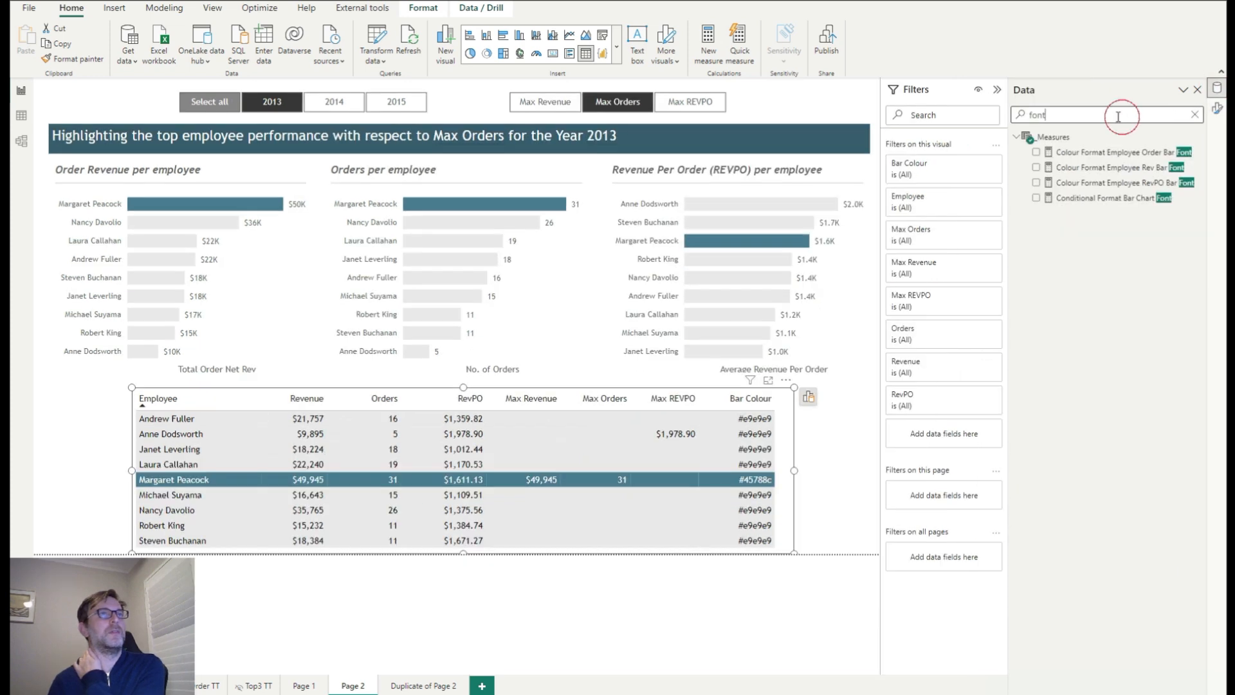
{"action": "left_click", "coordinate": [1101, 201]}
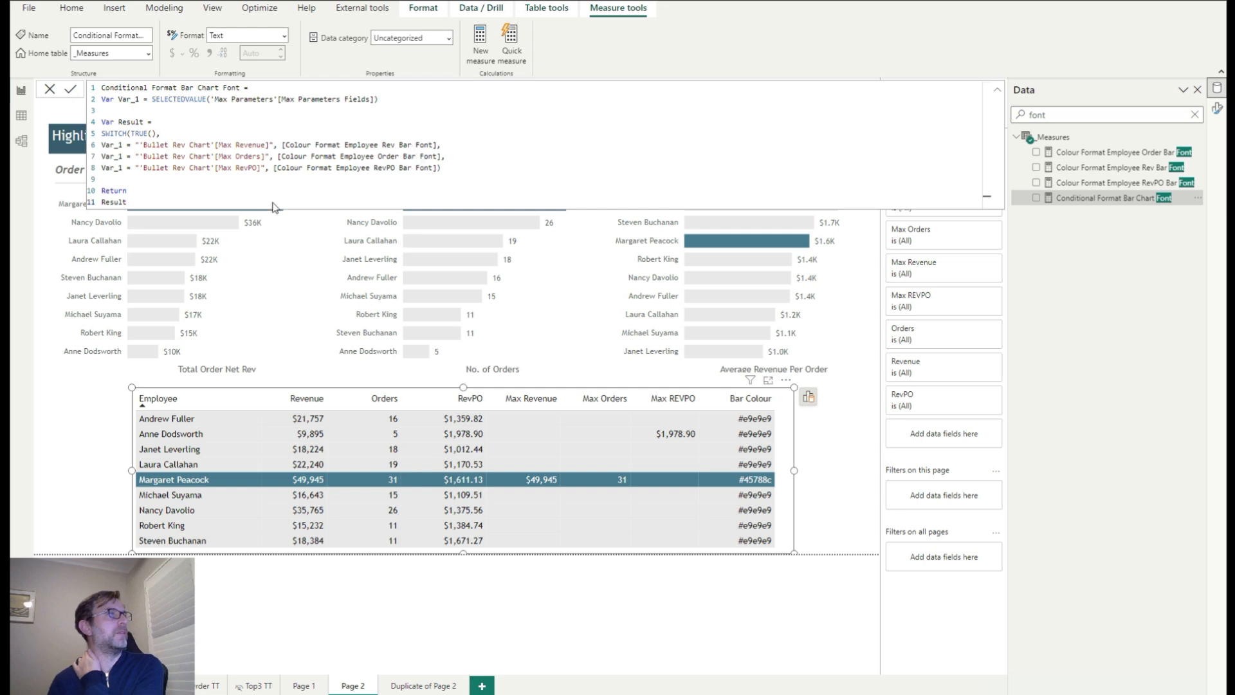
{"action": "left_click", "coordinate": [829, 503]}
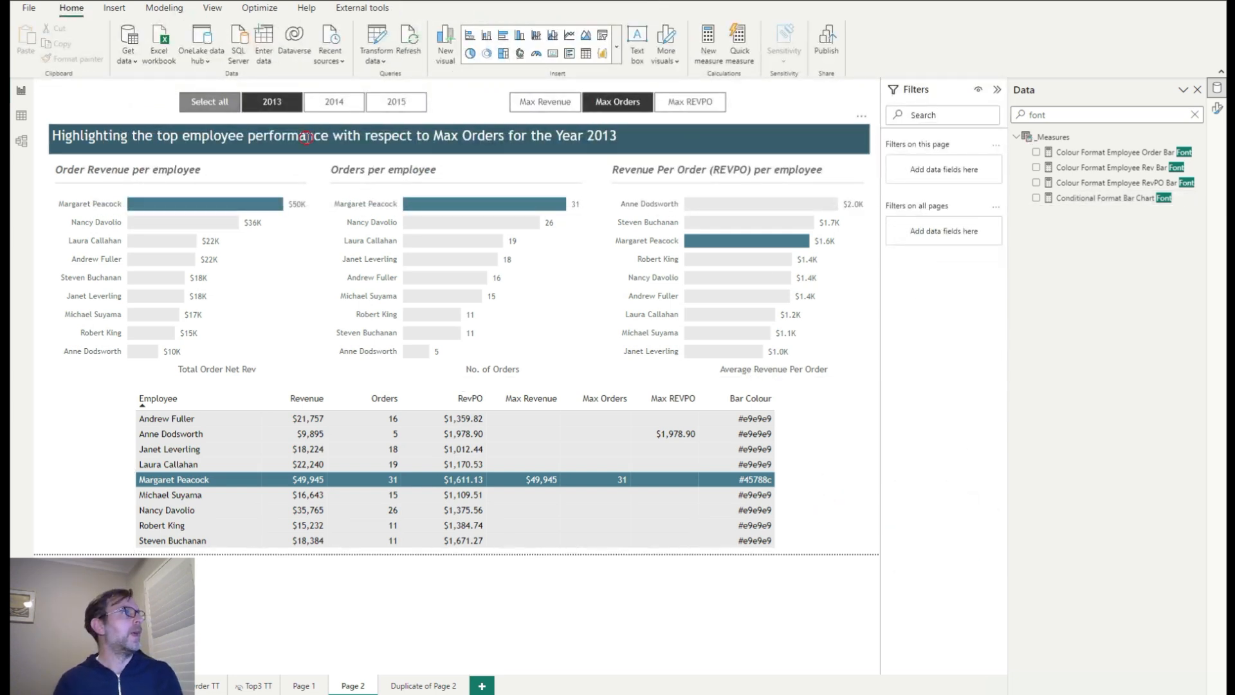
Inspect the Max Parameters and Selected Year dynamic values in the title text box and cancel without saving
{"action": "left_click", "coordinate": [307, 135]}
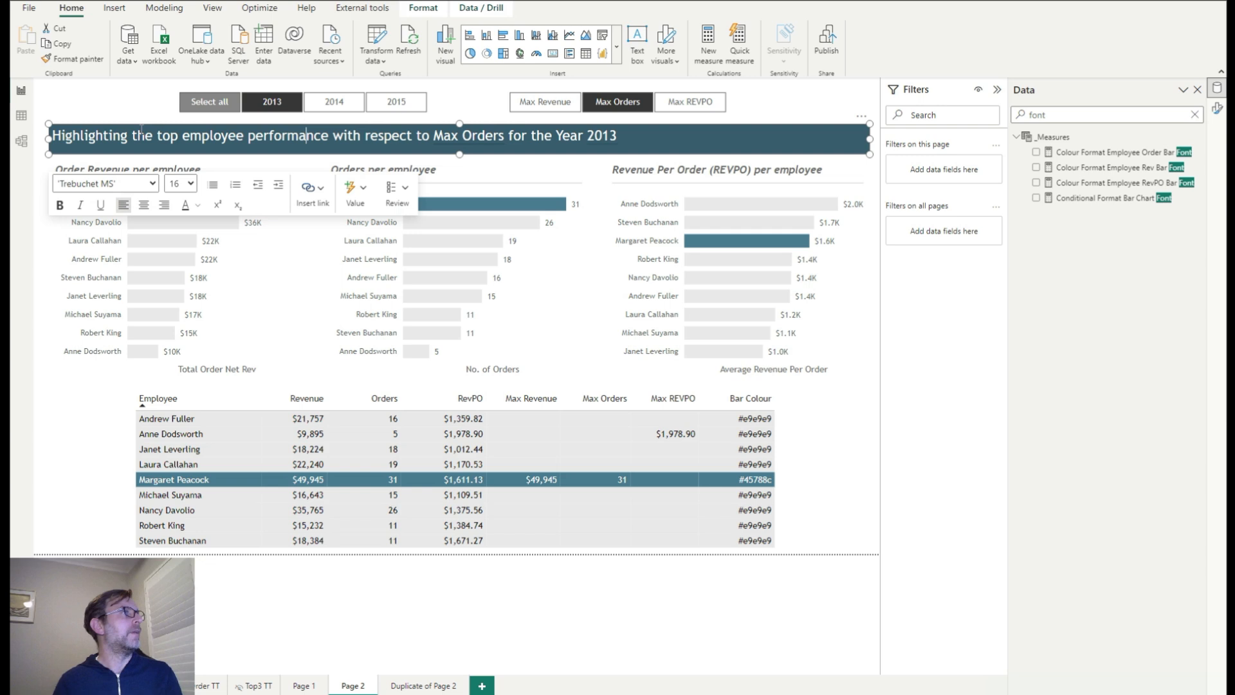
{"action": "left_click", "coordinate": [485, 138]}
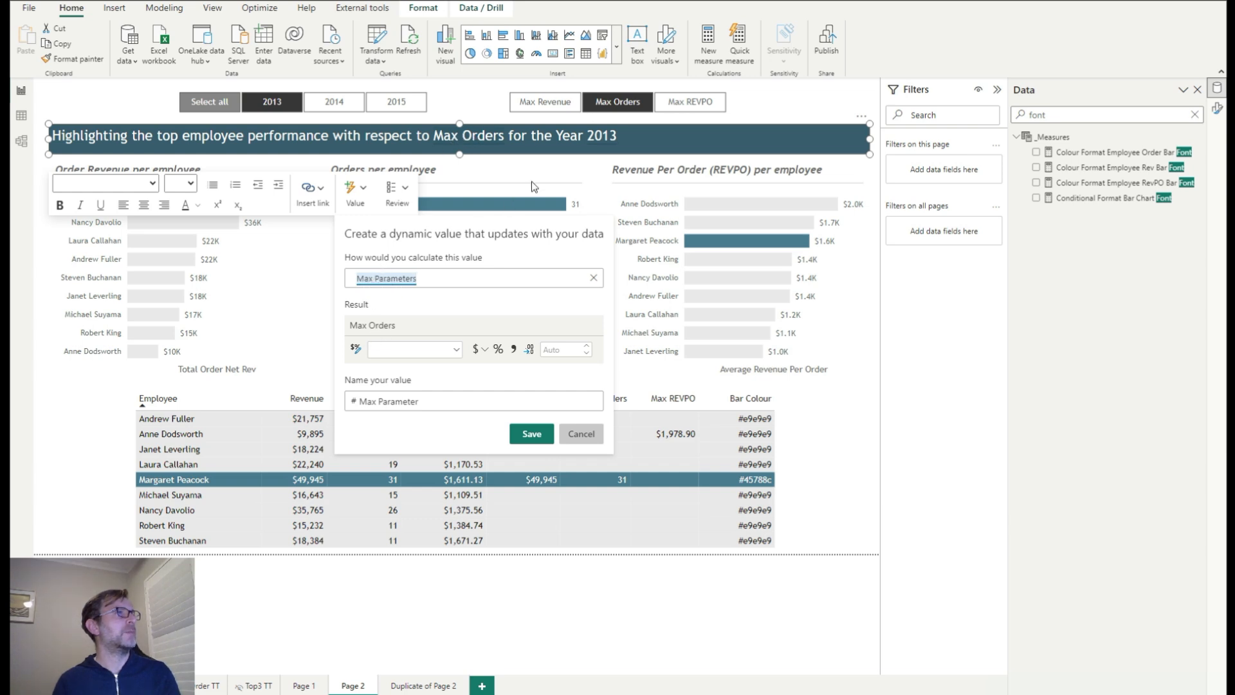
{"action": "left_click", "coordinate": [598, 137]}
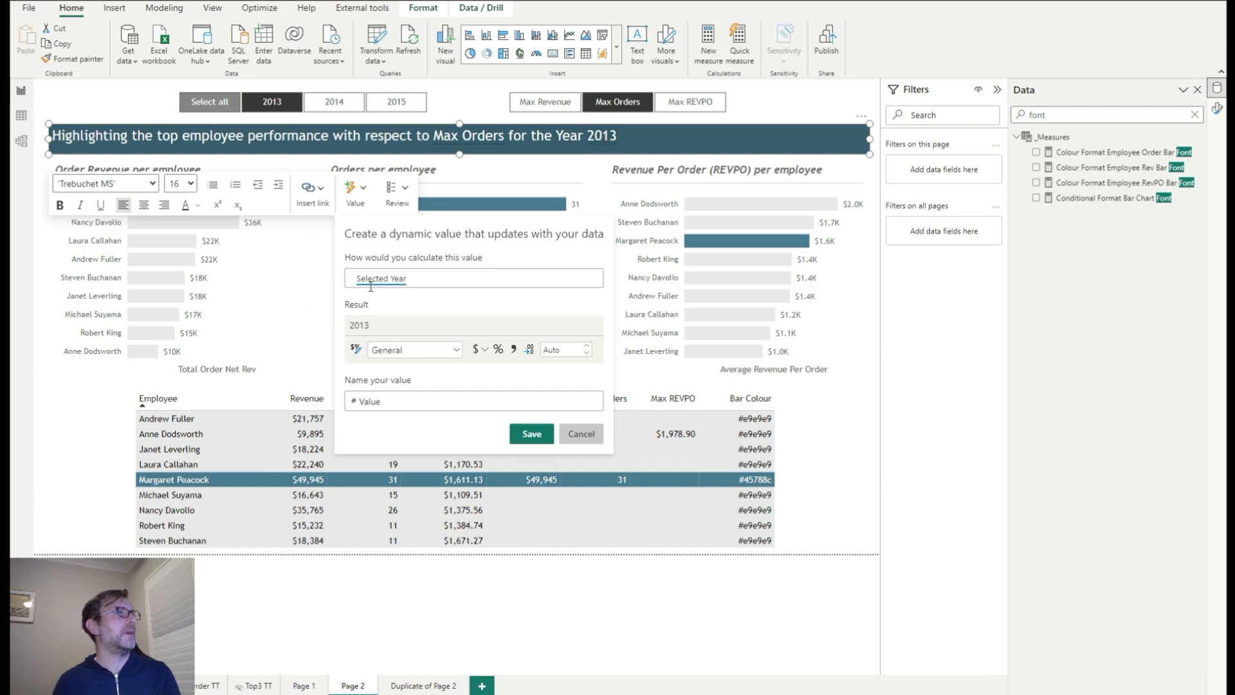
{"action": "left_click", "coordinate": [582, 435]}
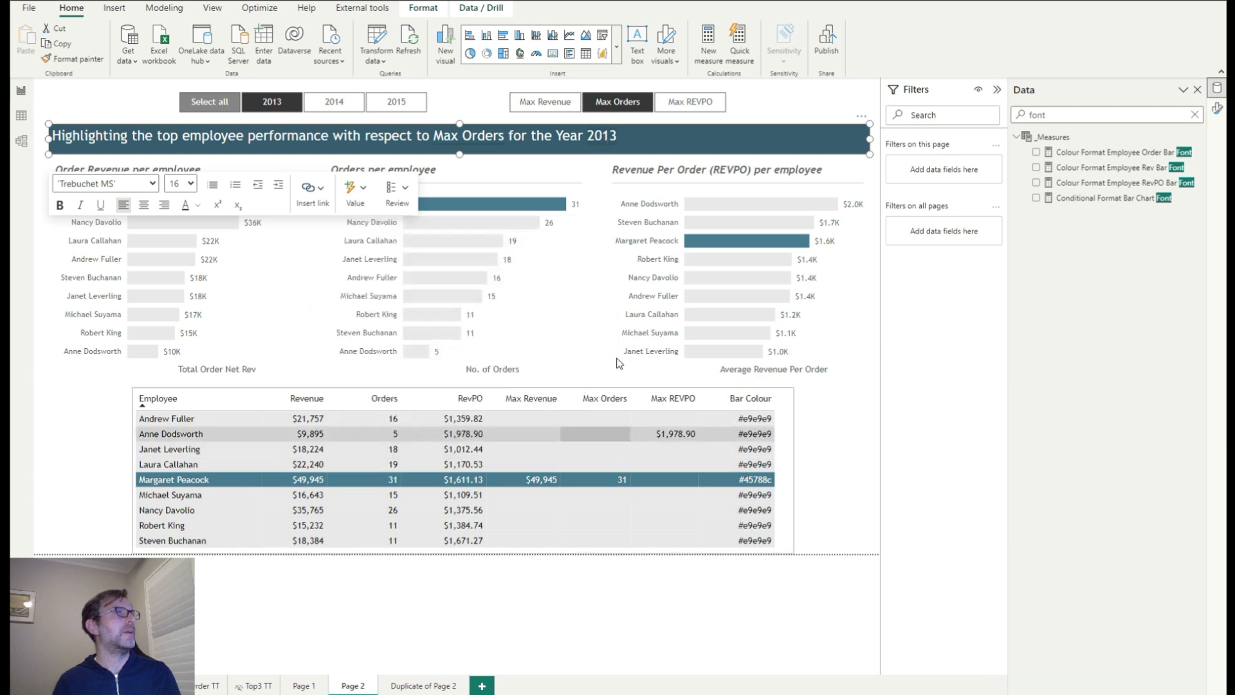
Test the dynamic title and highlighting with the years 2014 and 2015, alternating between Max Revenue, Max Orders and Max REVPO
{"action": "left_click", "coordinate": [327, 103]}
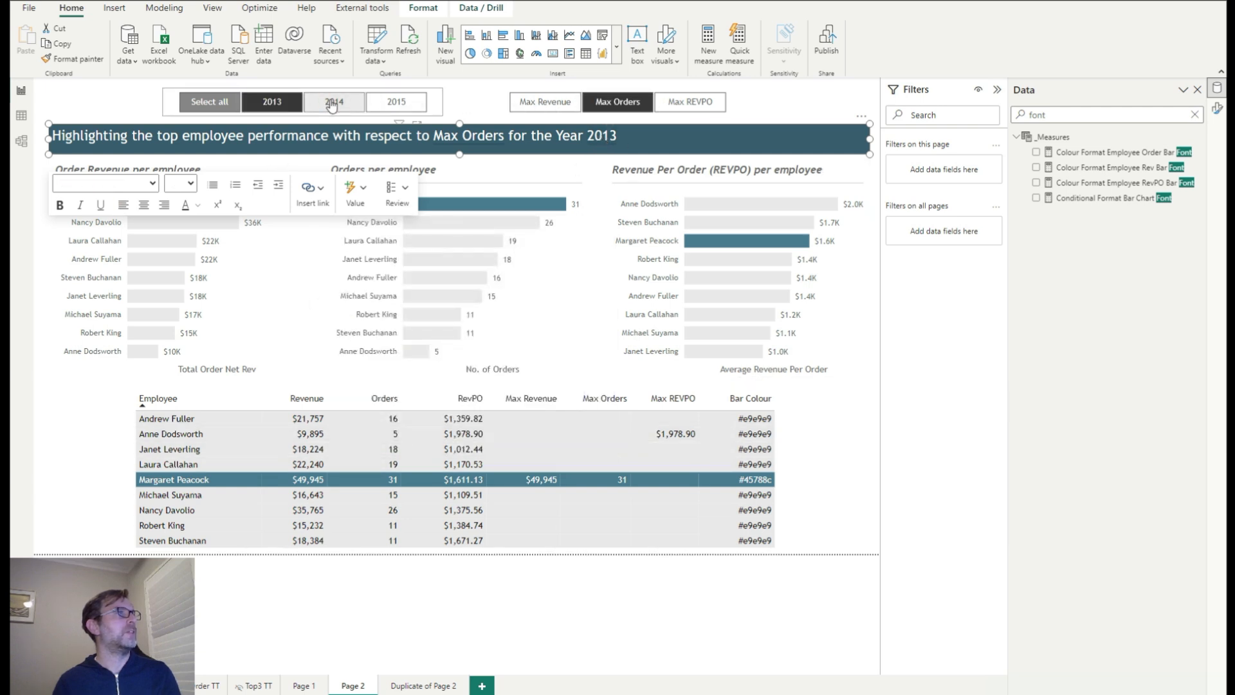
{"action": "left_click", "coordinate": [396, 102]}
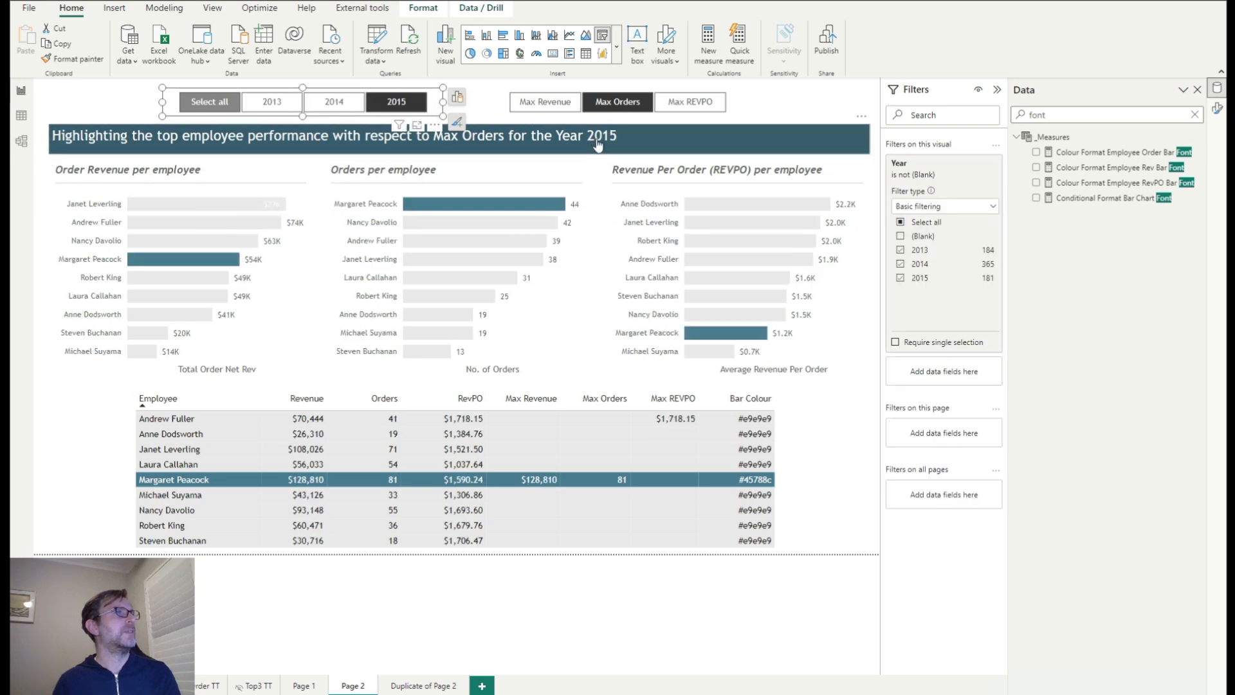
{"action": "left_click", "coordinate": [540, 103]}
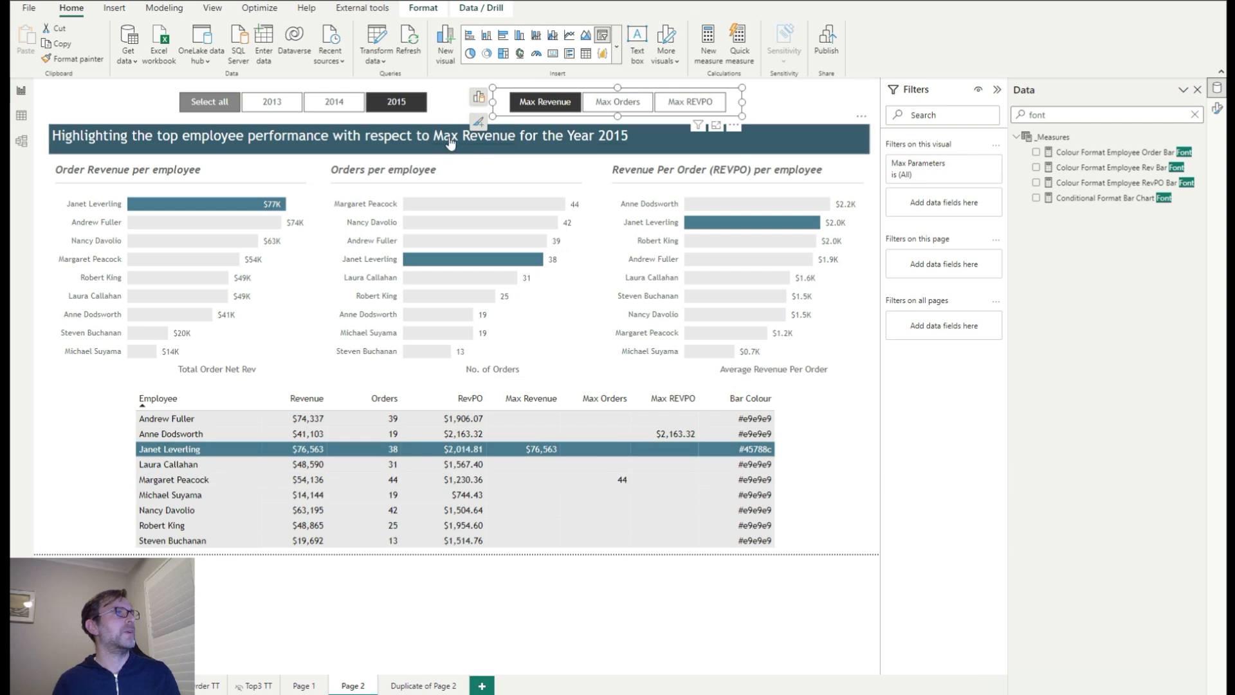
{"action": "left_click", "coordinate": [691, 106]}
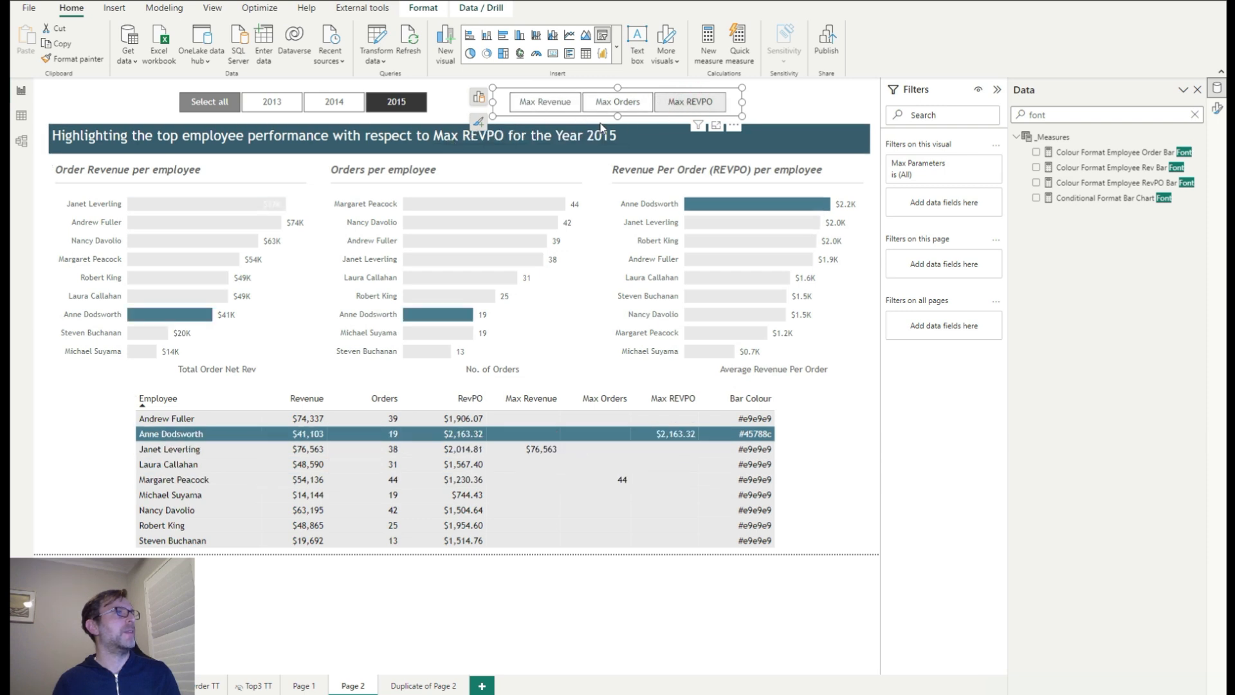
{"action": "left_click", "coordinate": [559, 101]}
{"action": "left_click", "coordinate": [135, 101]}
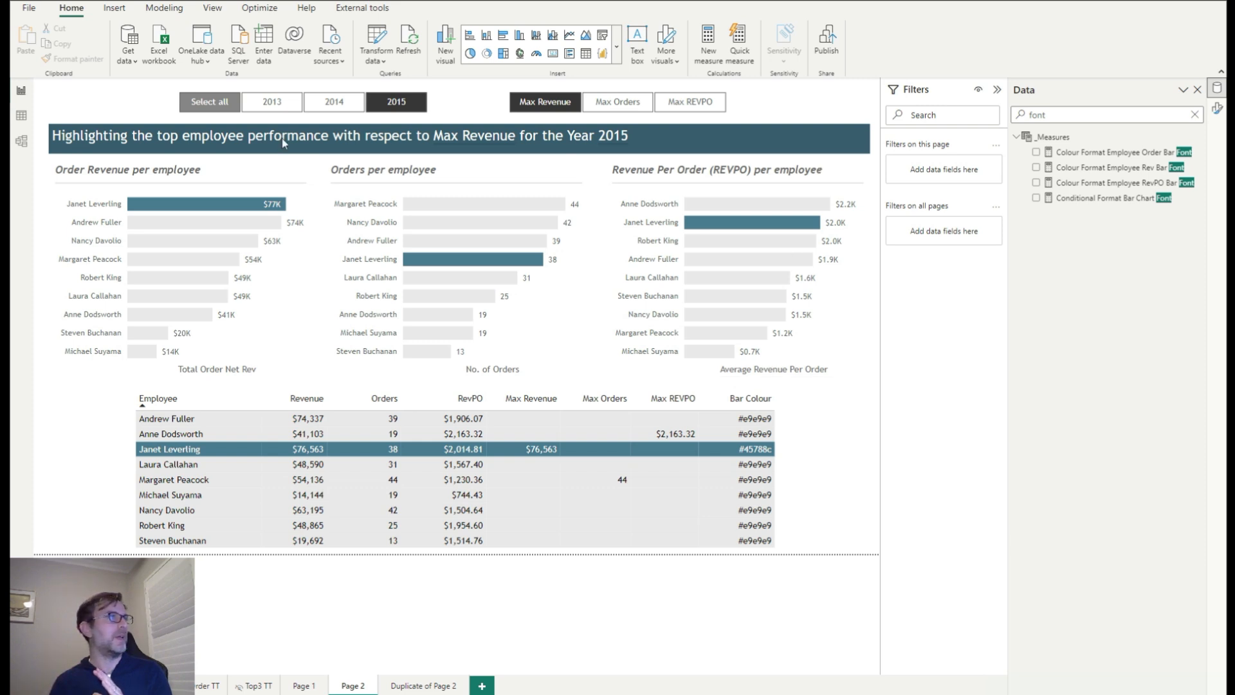
{"action": "left_click", "coordinate": [608, 104]}
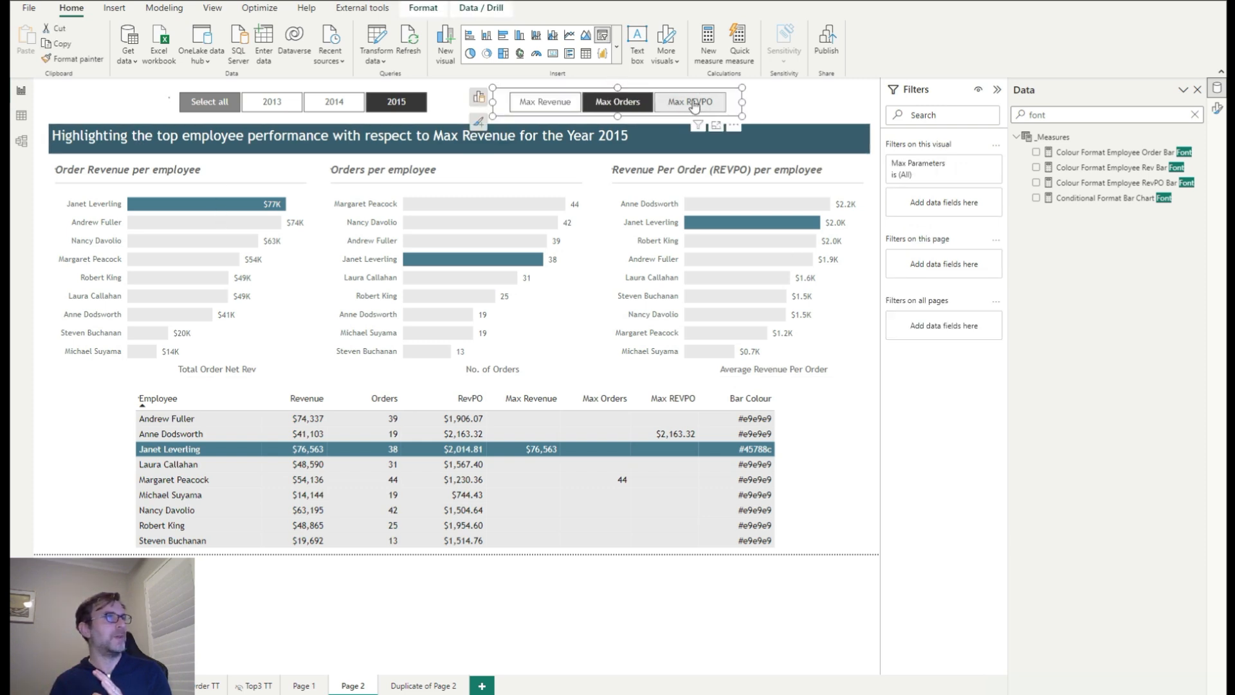
{"action": "left_click", "coordinate": [693, 105]}
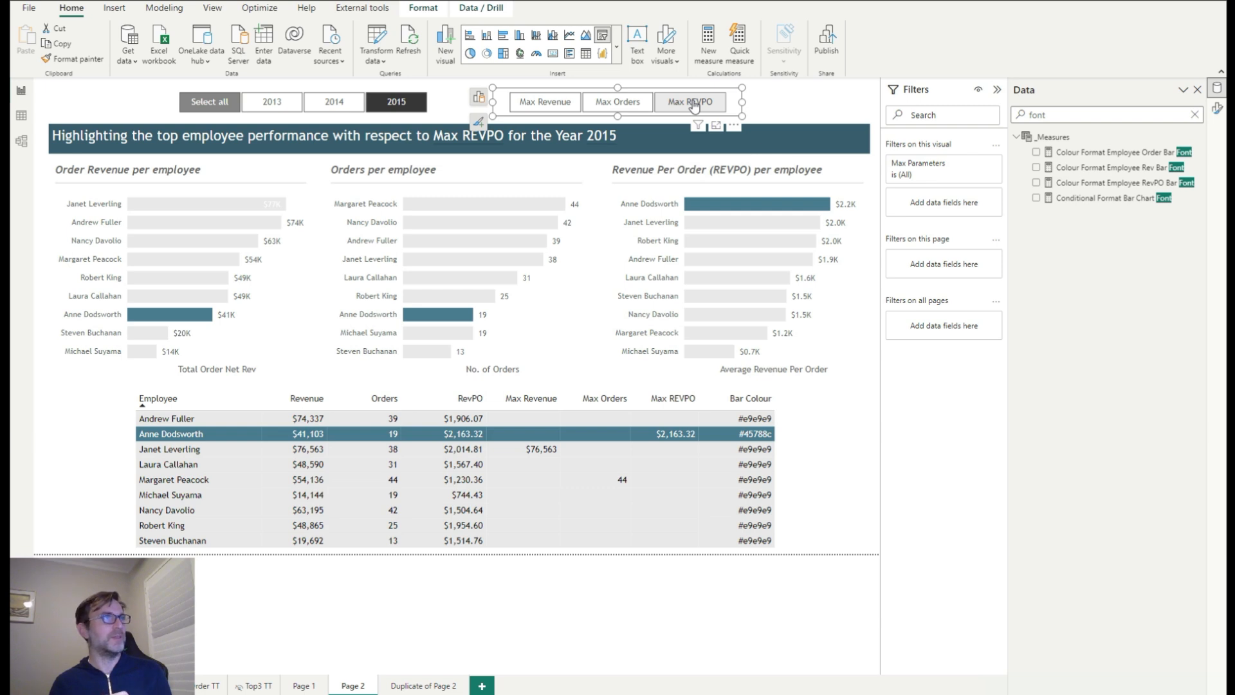
{"action": "left_click", "coordinate": [776, 107]}
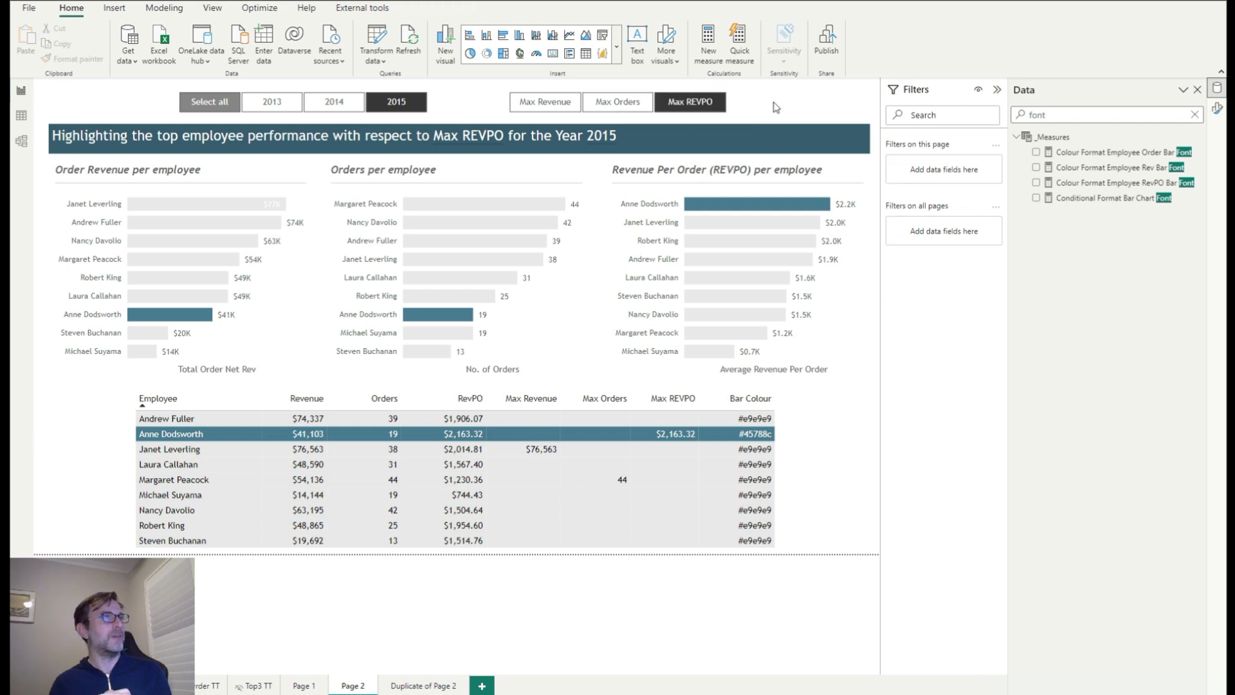